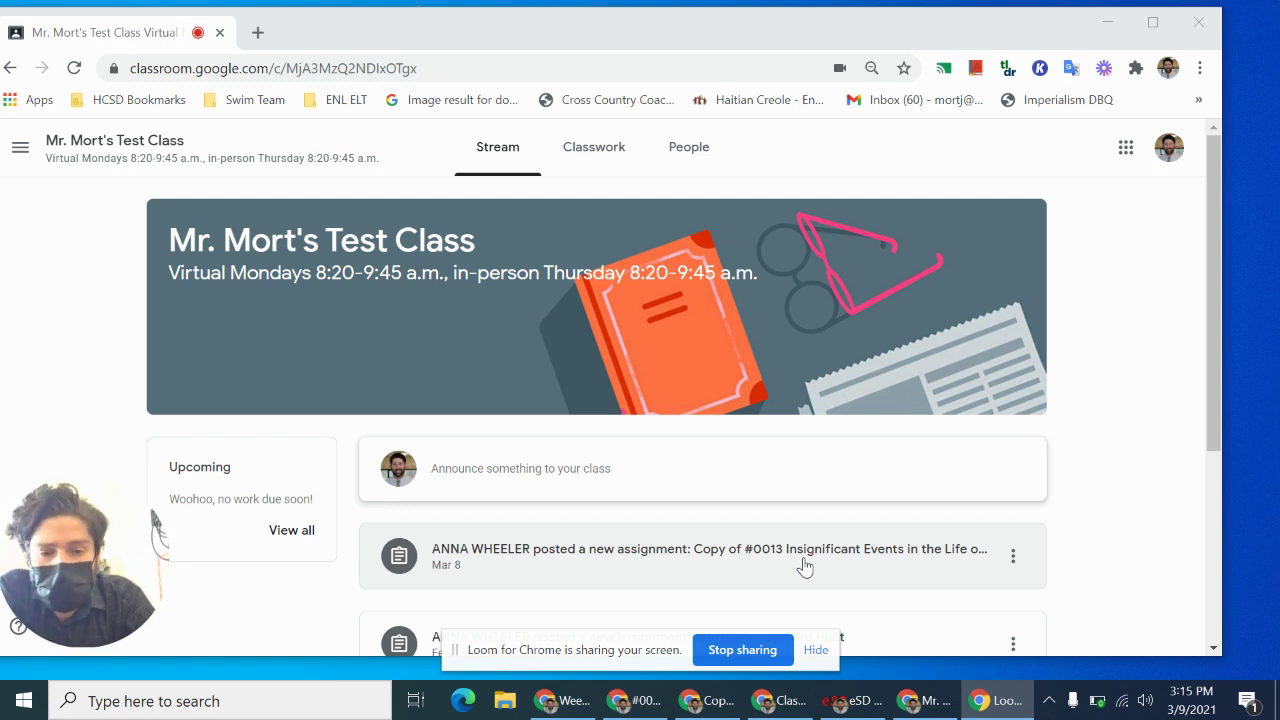
Step: Open the student's work overview from the class's Classwork page and expand the "Copy of #0013 Insignificant Events" assignment to read its private comment
{"action": "left_click", "coordinate": [606, 157]}
{"action": "left_click", "coordinate": [606, 157]}
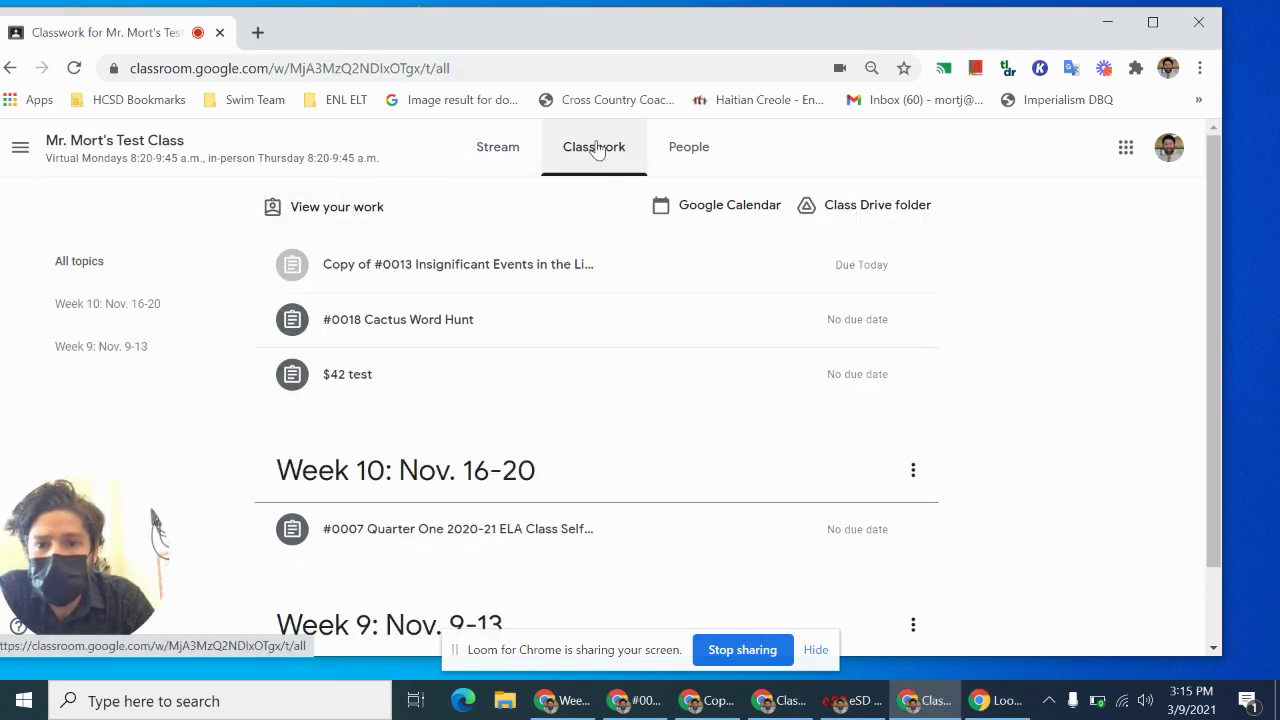
{"action": "left_click", "coordinate": [340, 218]}
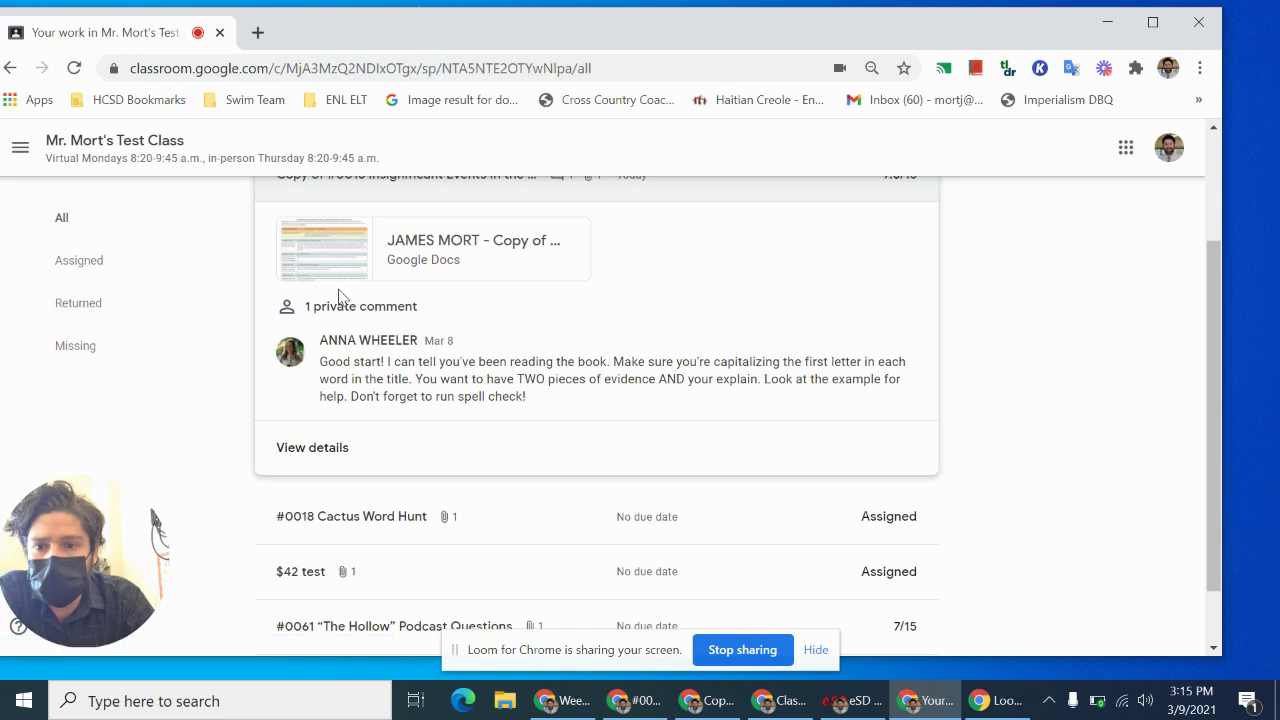
{"action": "left_click", "coordinate": [714, 349]}
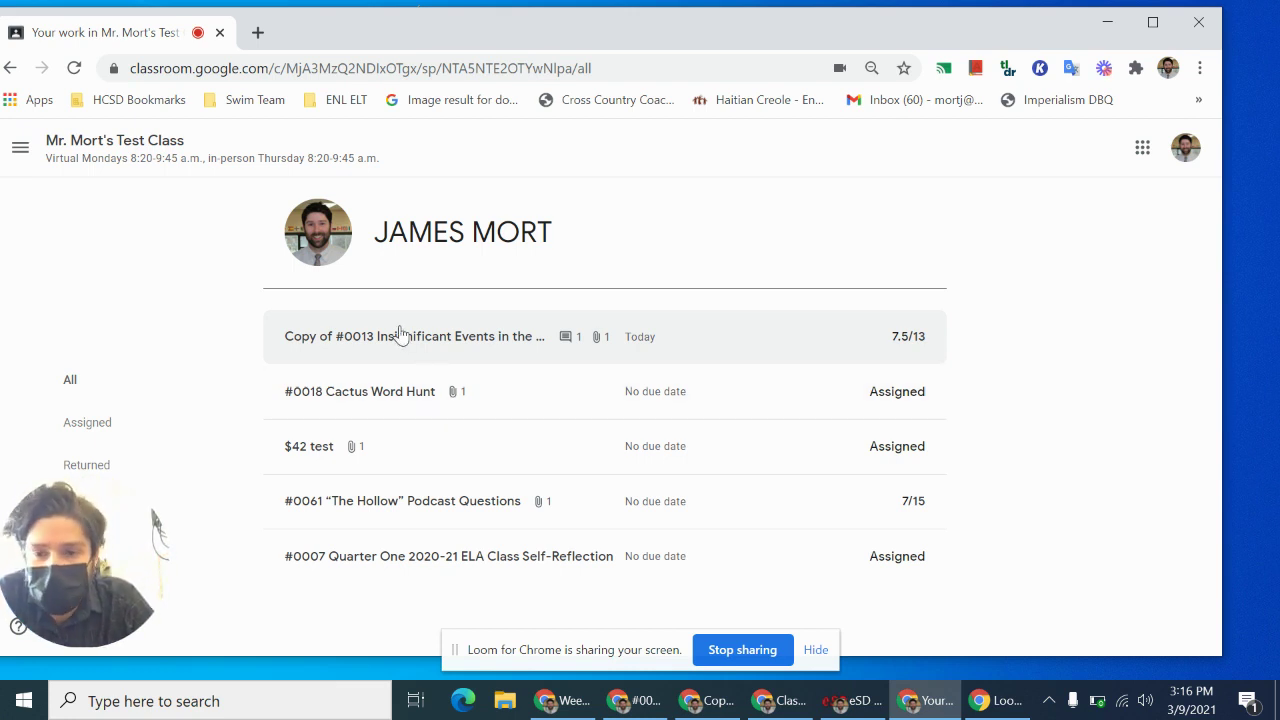
{"action": "left_click", "coordinate": [487, 340]}
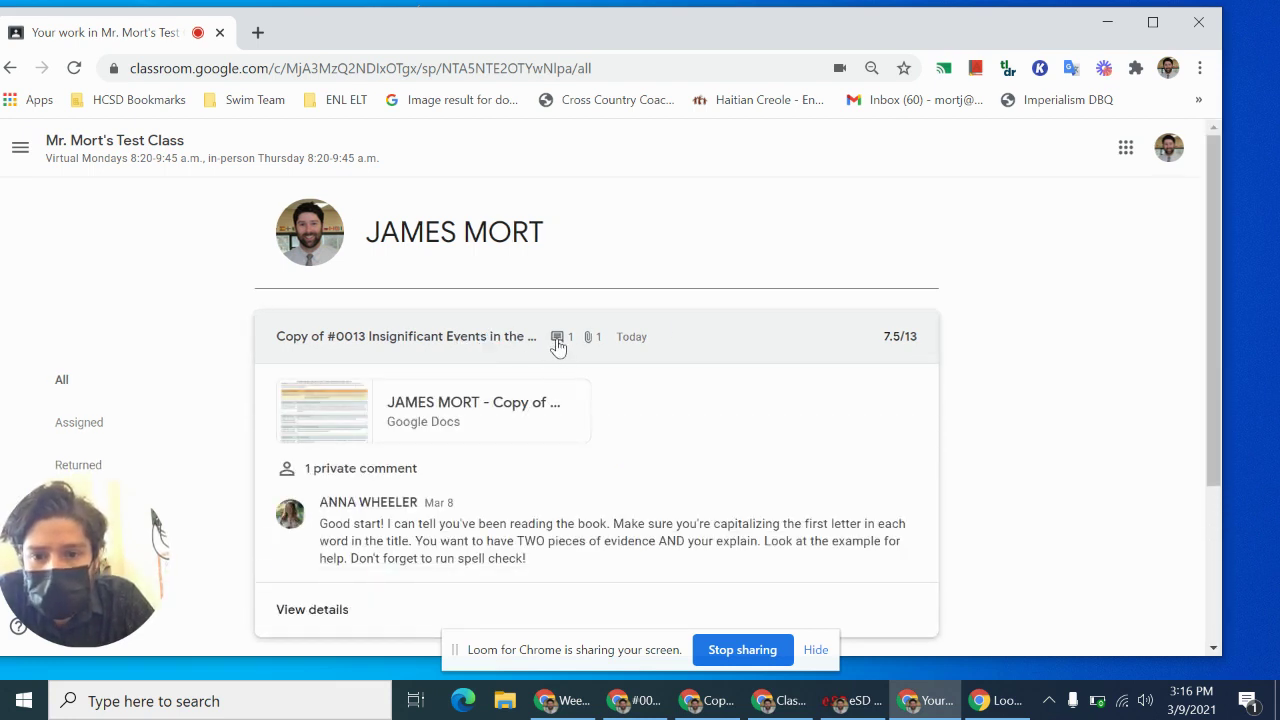
Step: Open the assignment's attached Google Docs file in a separate tab, and open the assignment's full details in Google Classroom
{"action": "scroll", "coordinate": [360, 514], "scroll_direction": "down", "scroll_amount": 1}
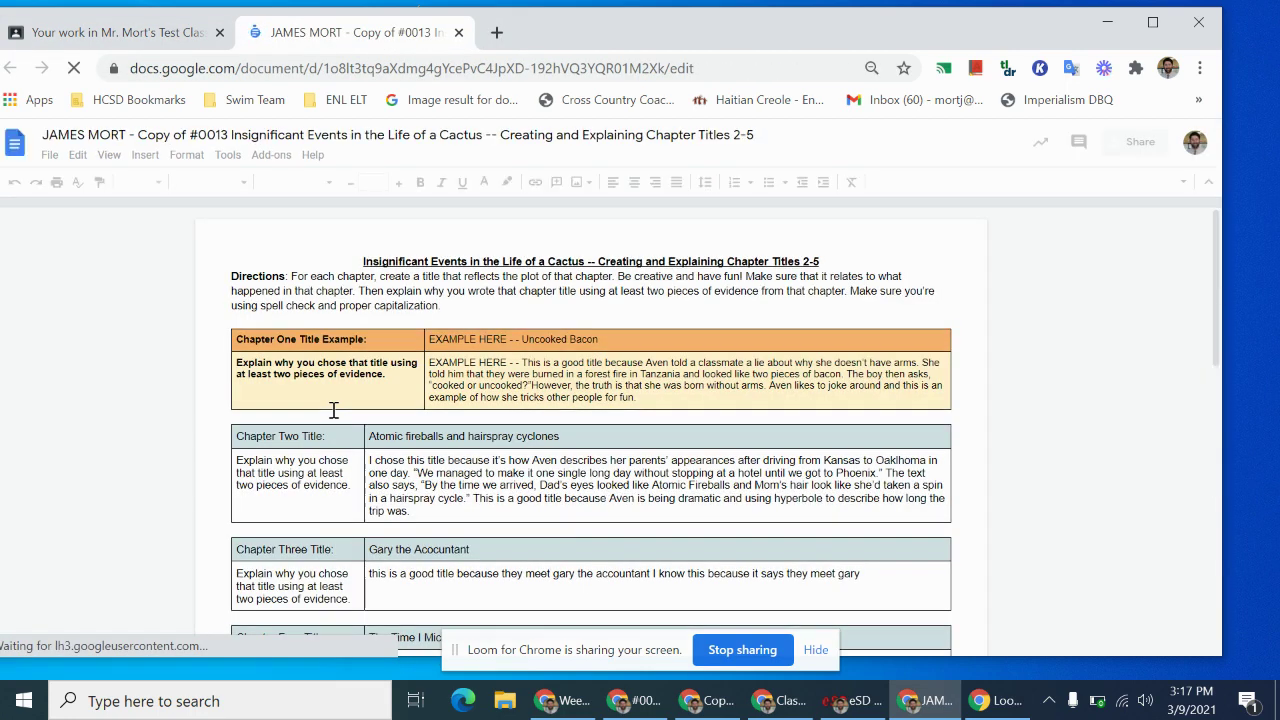
{"action": "left_click", "coordinate": [95, 38]}
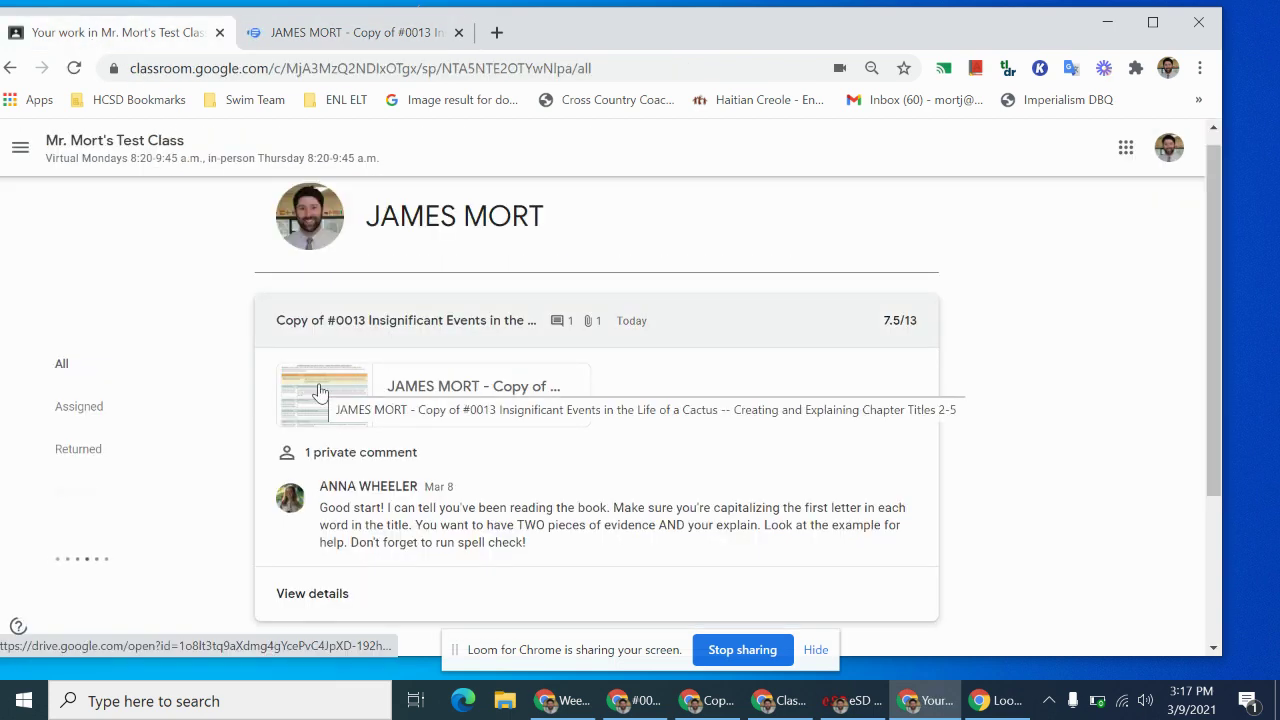
{"action": "scroll", "coordinate": [318, 390], "scroll_direction": "down", "scroll_amount": 1}
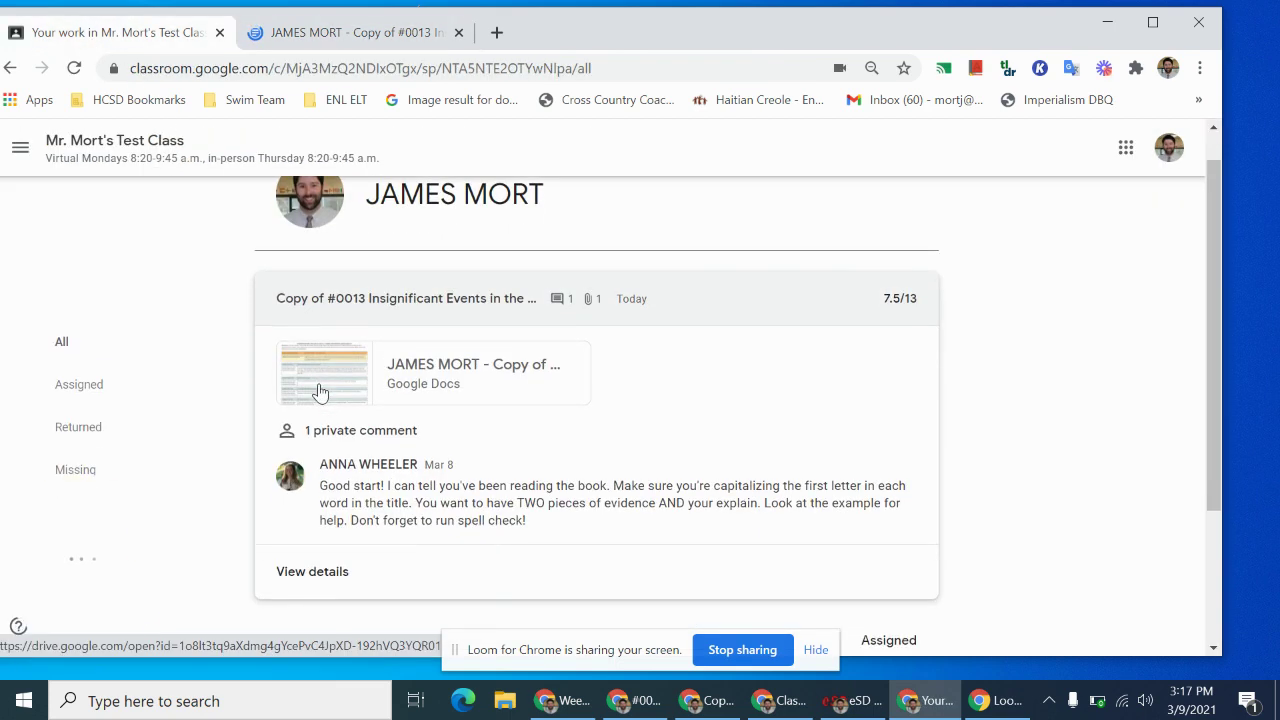
{"action": "left_click", "coordinate": [320, 573]}
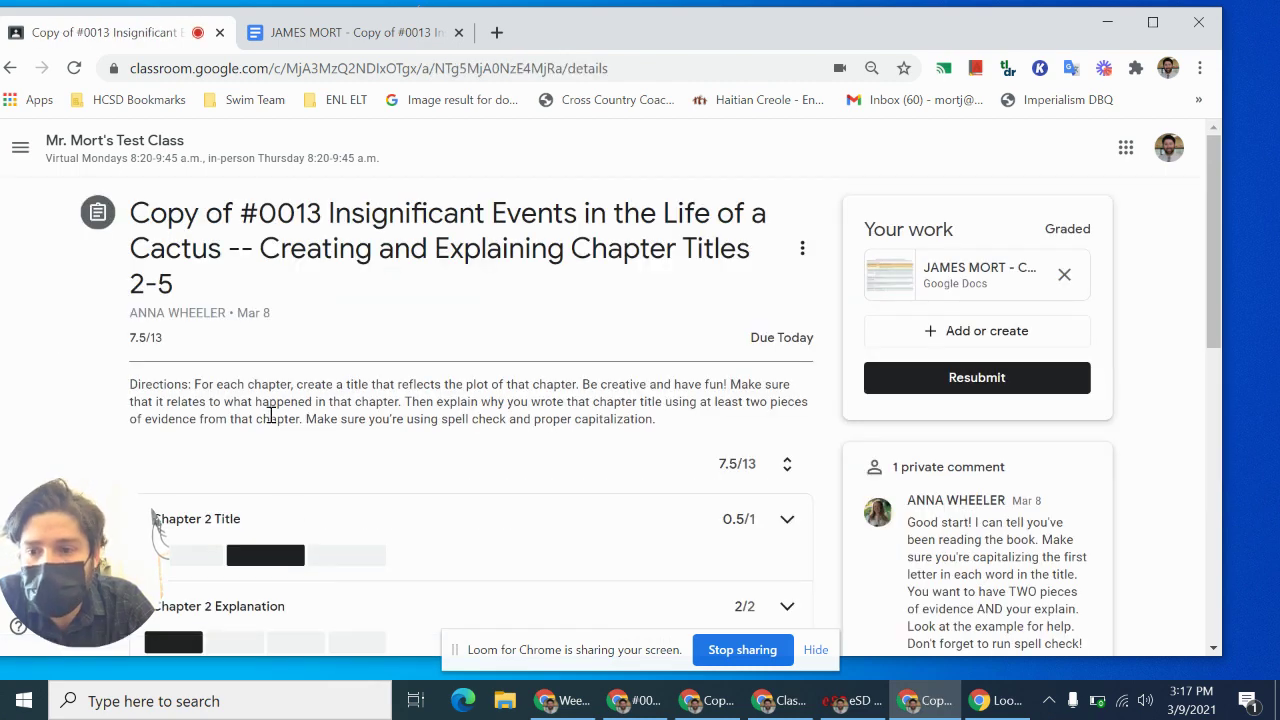
Step: Expand the Chapter 2 Title and Chapter 2 Explanation rubric criteria to read their rating descriptions, and collapse the Chapter 2 Explanation
{"action": "scroll", "coordinate": [270, 415], "scroll_direction": "down", "scroll_amount": 1}
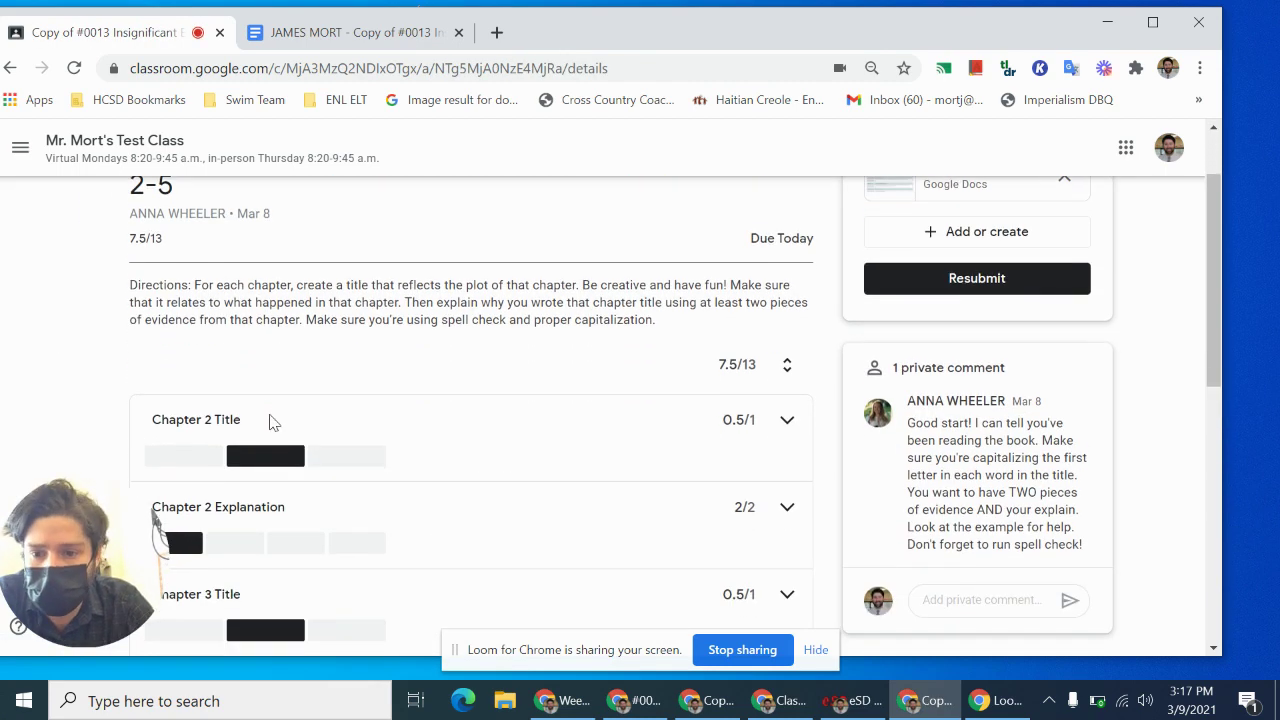
{"action": "scroll", "coordinate": [269, 421], "scroll_direction": "down", "scroll_amount": 1}
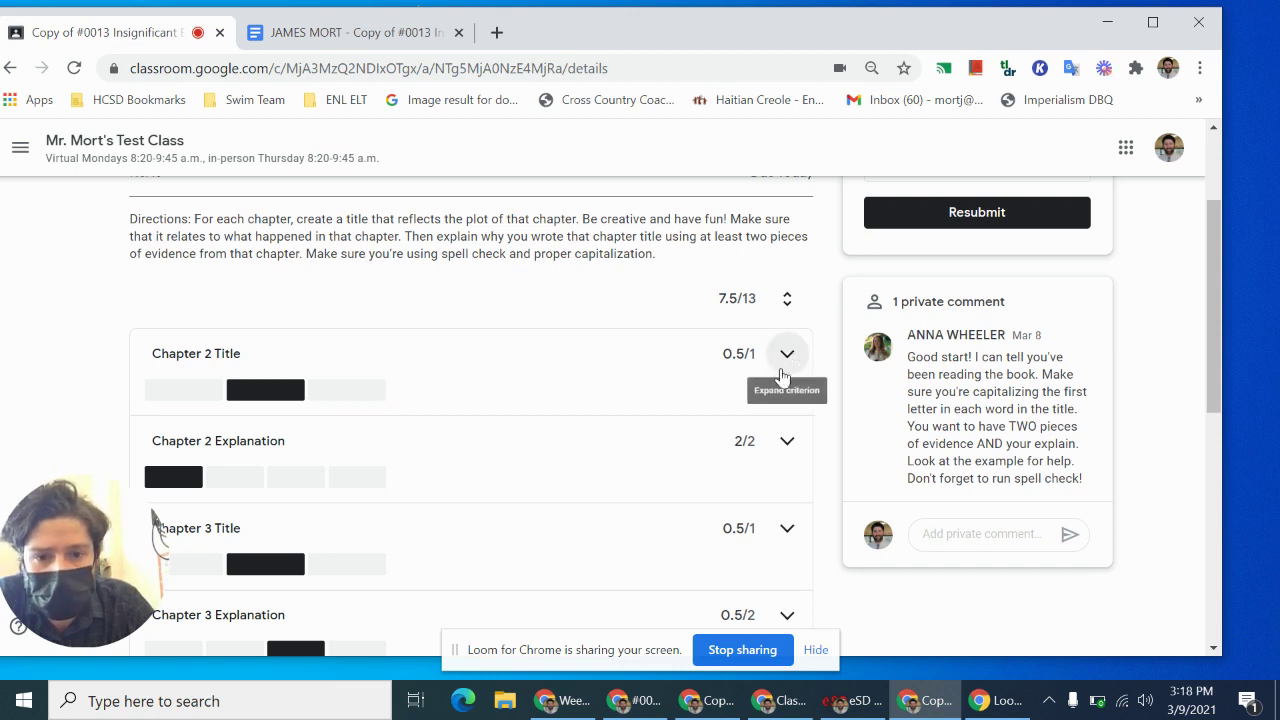
{"action": "left_click", "coordinate": [789, 353]}
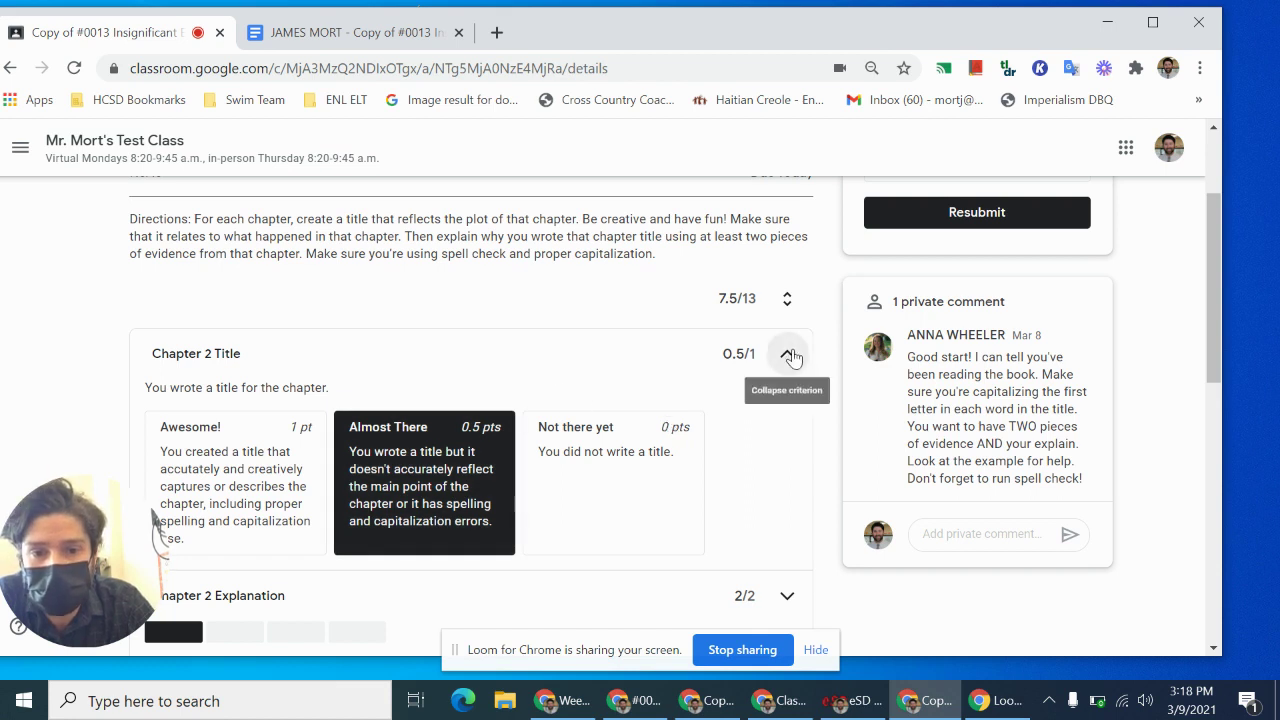
{"action": "scroll", "coordinate": [717, 404], "scroll_direction": "down", "scroll_amount": 3}
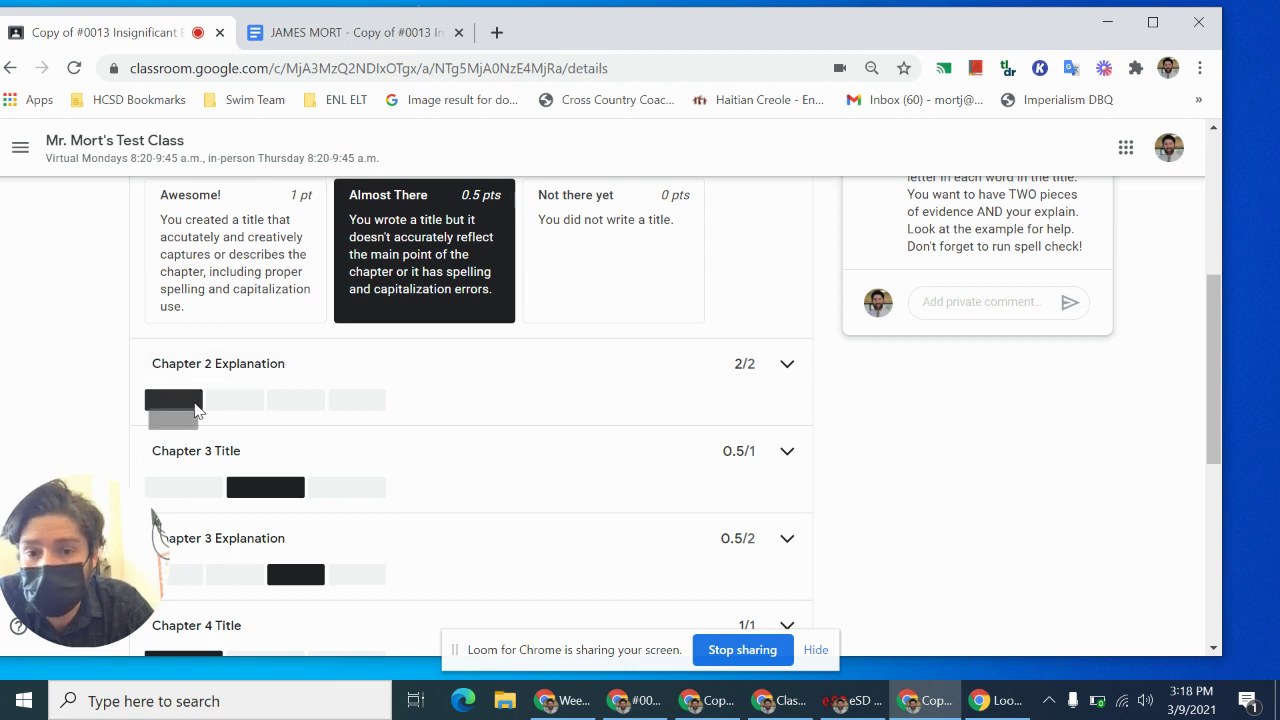
{"action": "left_click", "coordinate": [783, 363]}
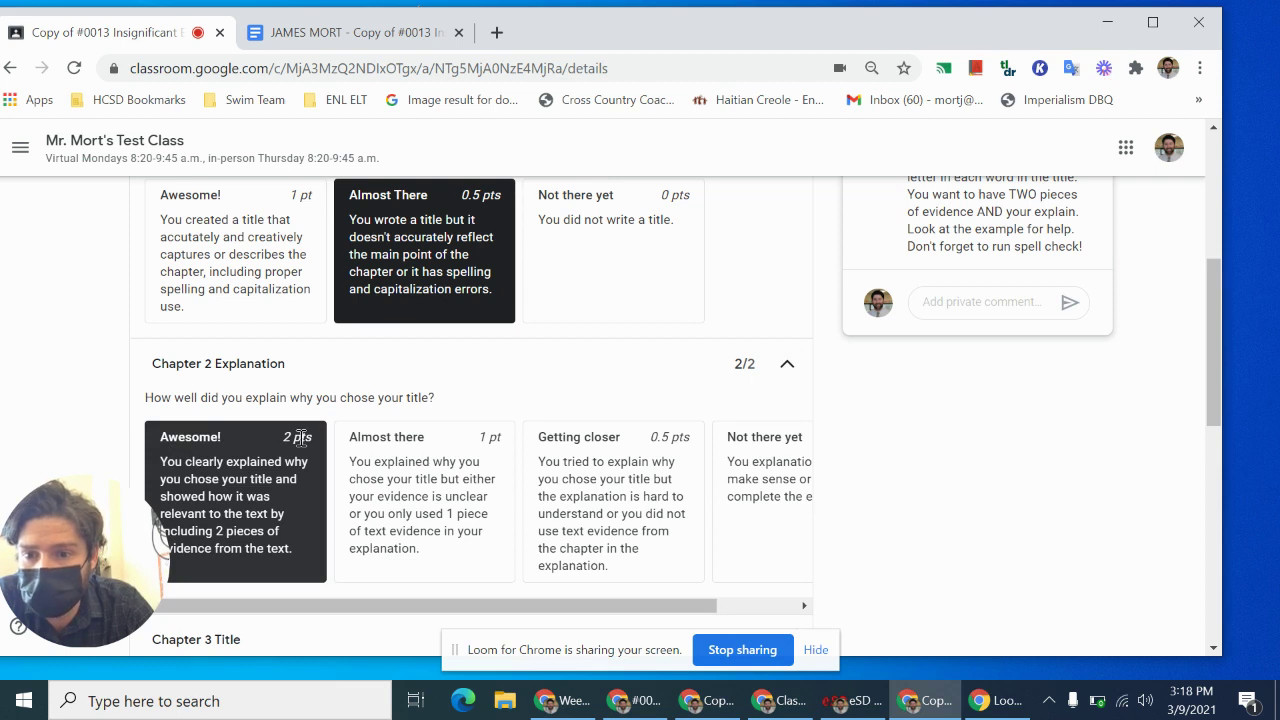
{"action": "left_click", "coordinate": [787, 364]}
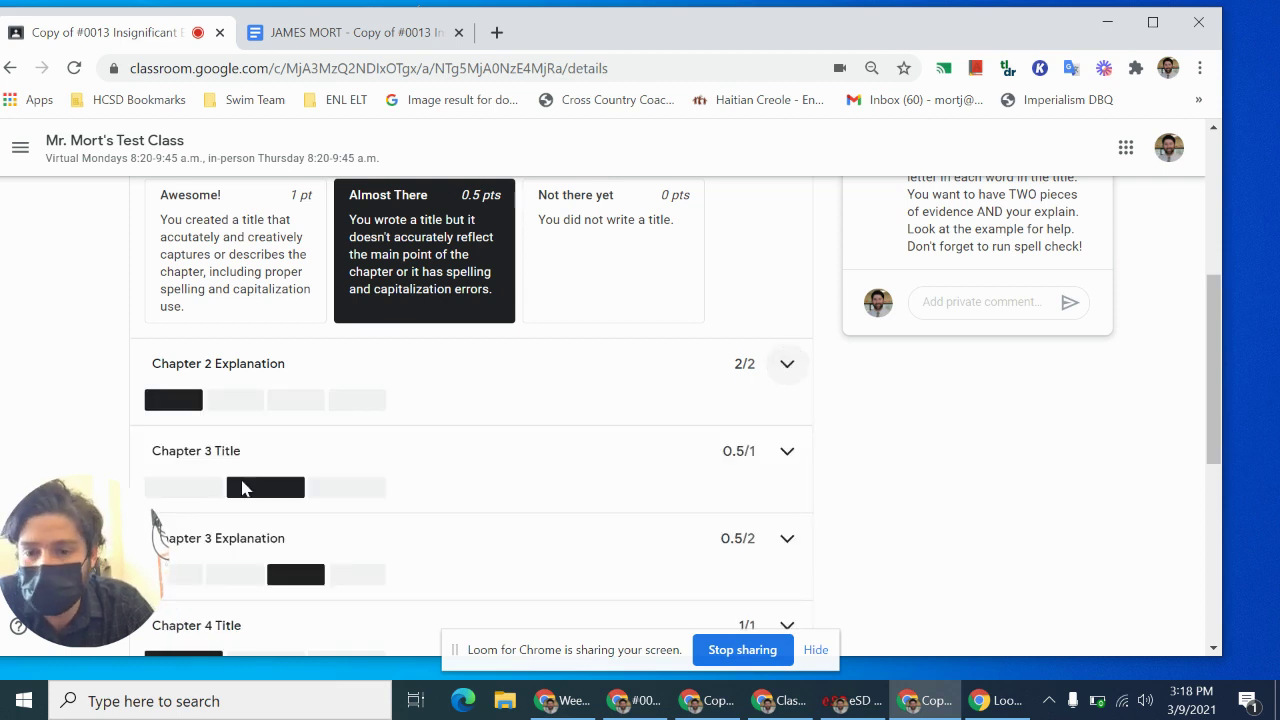
Step: Expand all criteria of the grading rubric at once
{"action": "scroll", "coordinate": [374, 491], "scroll_direction": "down", "scroll_amount": 1}
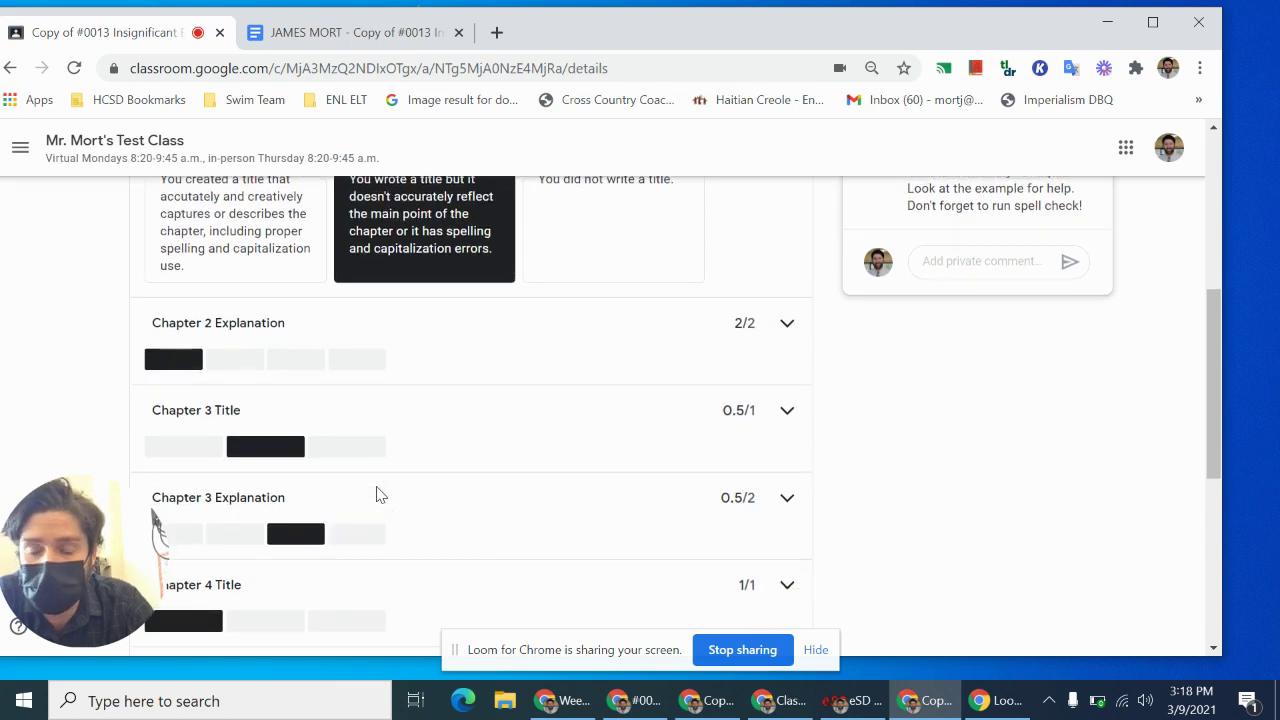
{"action": "scroll", "coordinate": [378, 494], "scroll_direction": "down", "scroll_amount": 1}
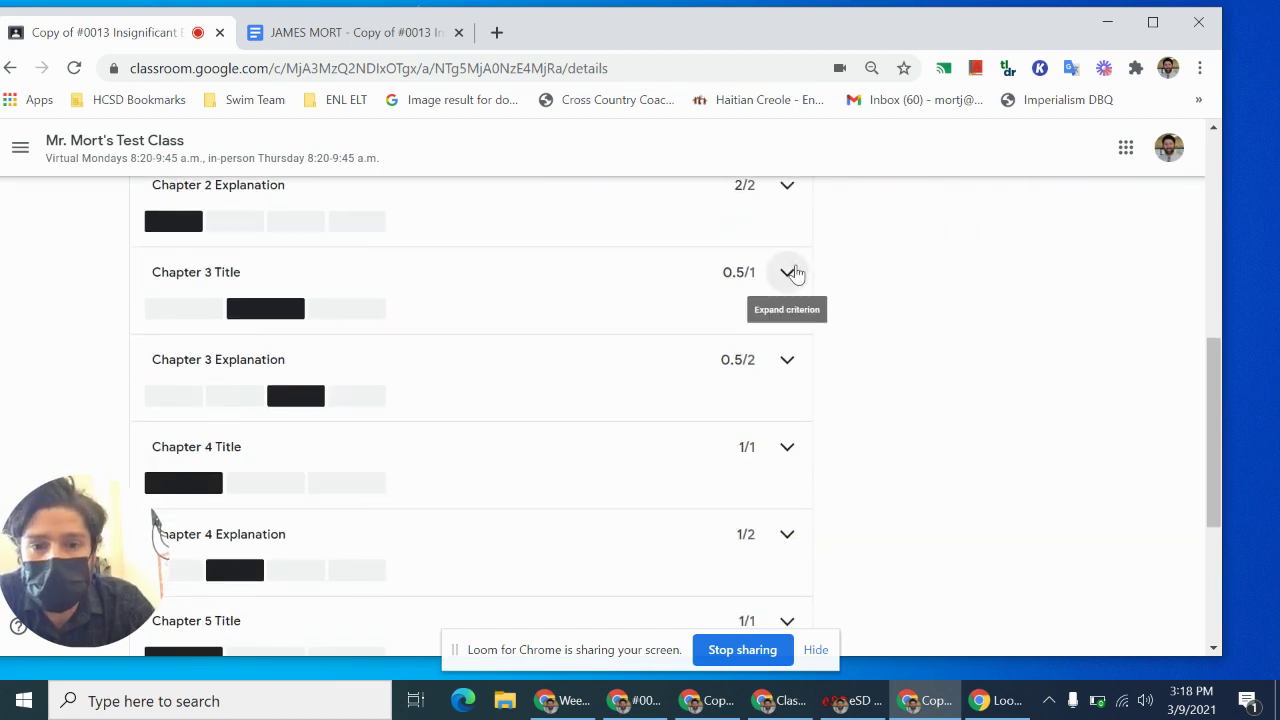
{"action": "left_click", "coordinate": [790, 272]}
{"action": "left_click", "coordinate": [790, 272]}
{"action": "scroll", "coordinate": [795, 275], "scroll_direction": "up", "scroll_amount": 4}
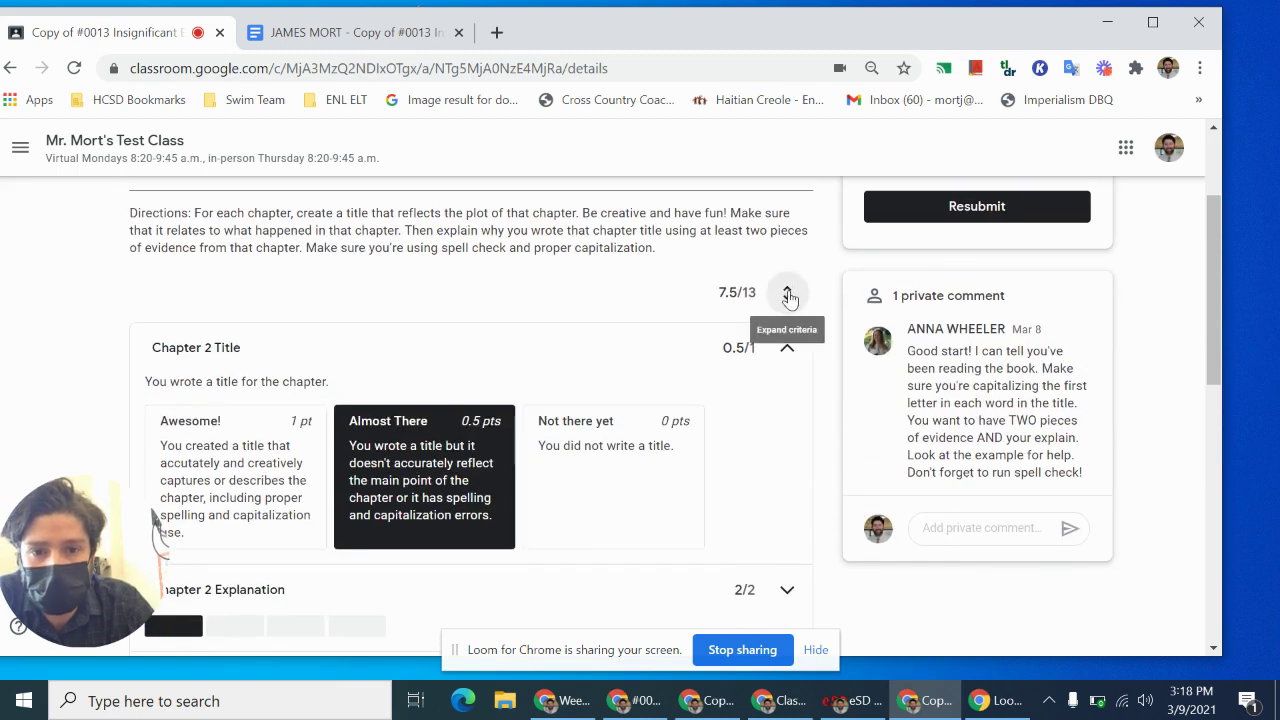
{"action": "left_click", "coordinate": [790, 296]}
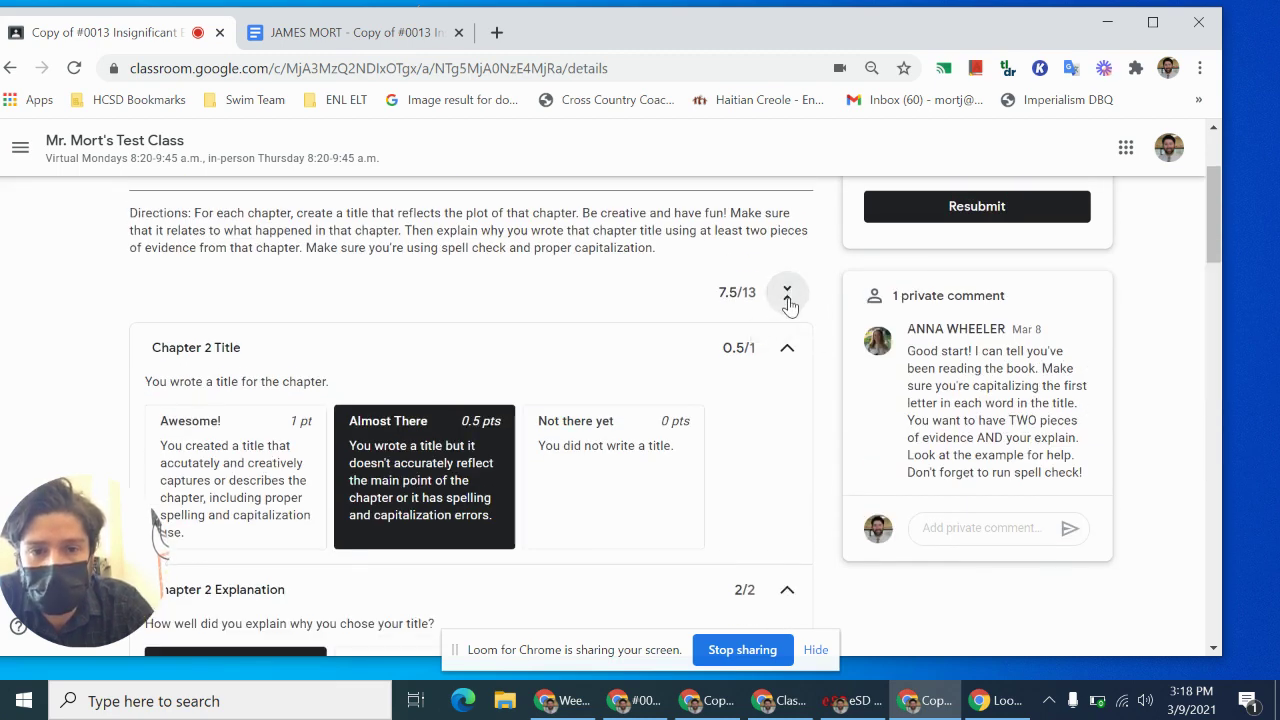
Step: Examine the expanded rubric ratings from Chapter 3 Title through Chapter 5 Explanation and the Spell/Grammar Check
{"action": "scroll", "coordinate": [790, 305], "scroll_direction": "down", "scroll_amount": 5}
{"action": "scroll", "coordinate": [790, 308], "scroll_direction": "down", "scroll_amount": 2}
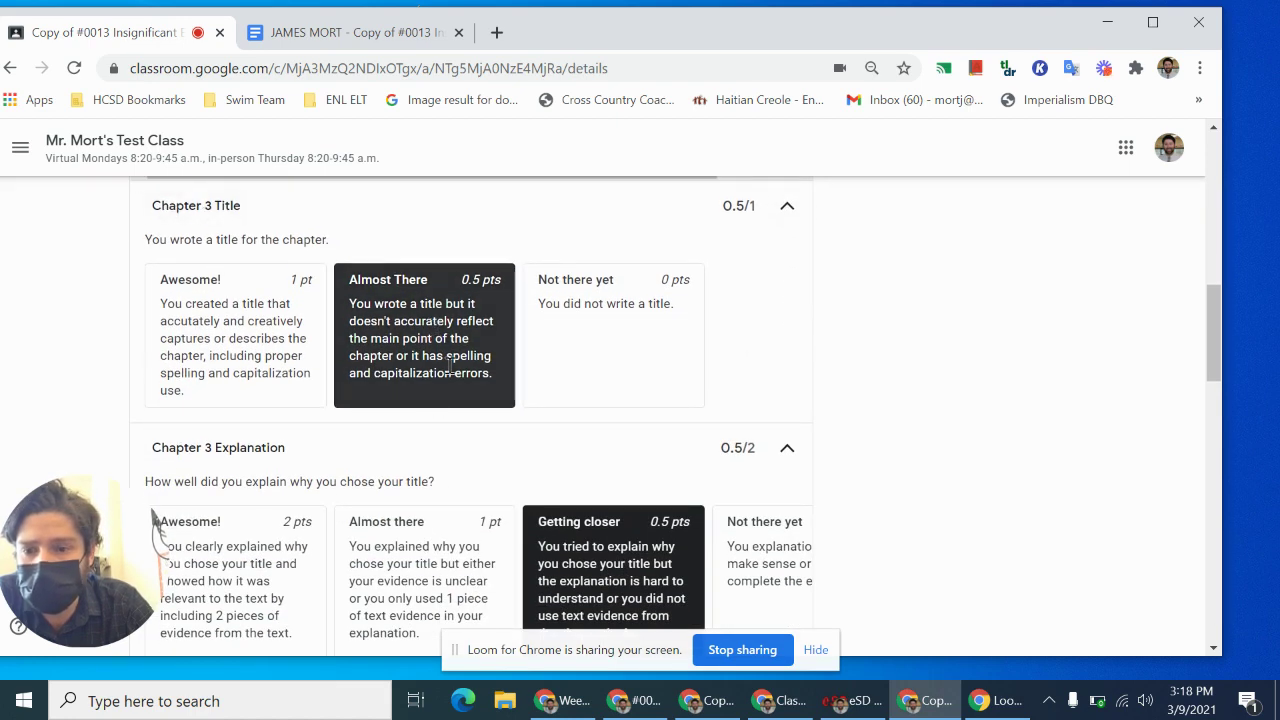
{"action": "scroll", "coordinate": [450, 365], "scroll_direction": "down", "scroll_amount": 2}
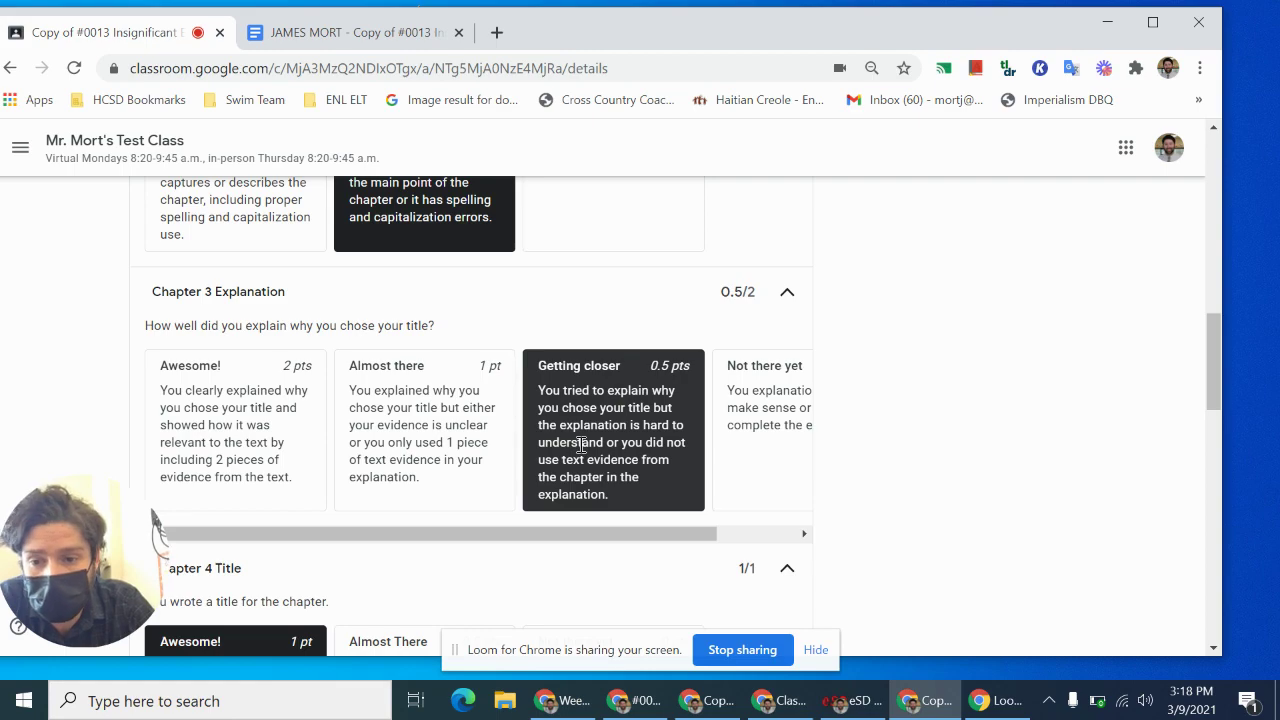
{"action": "scroll", "coordinate": [581, 445], "scroll_direction": "down", "scroll_amount": 7}
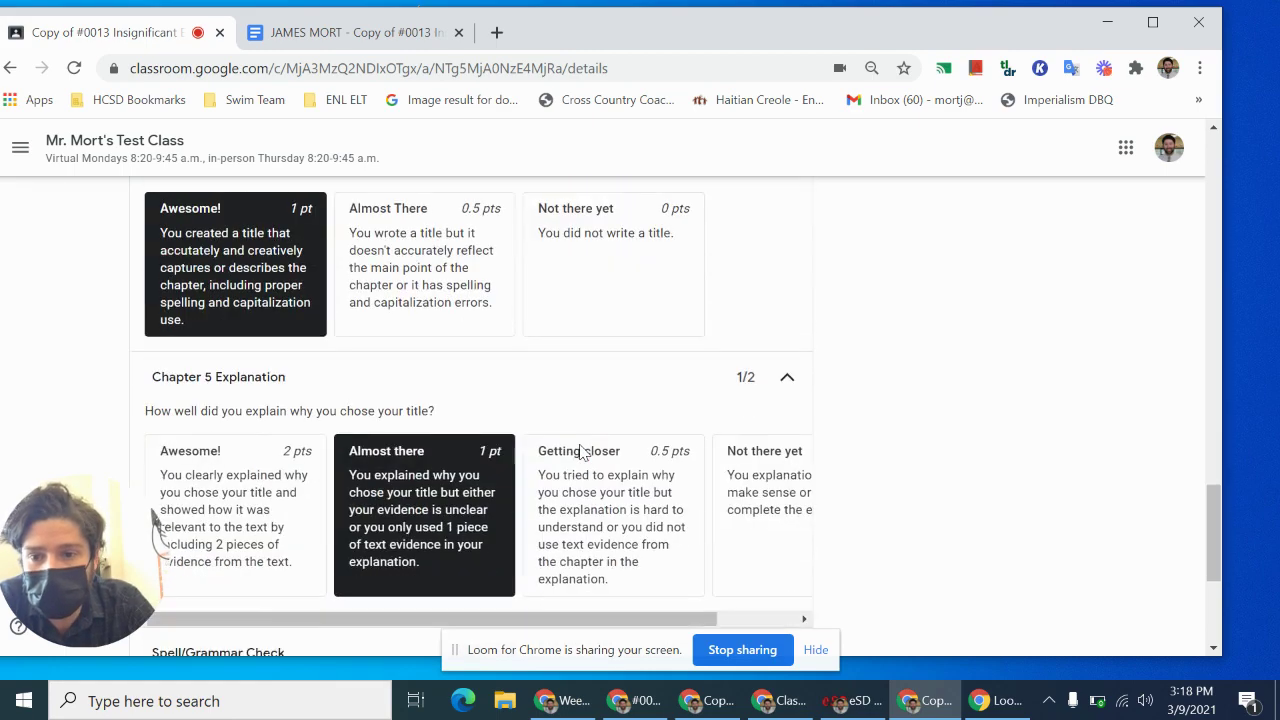
{"action": "scroll", "coordinate": [583, 452], "scroll_direction": "down", "scroll_amount": 1}
{"action": "scroll", "coordinate": [583, 452], "scroll_direction": "down", "scroll_amount": 3}
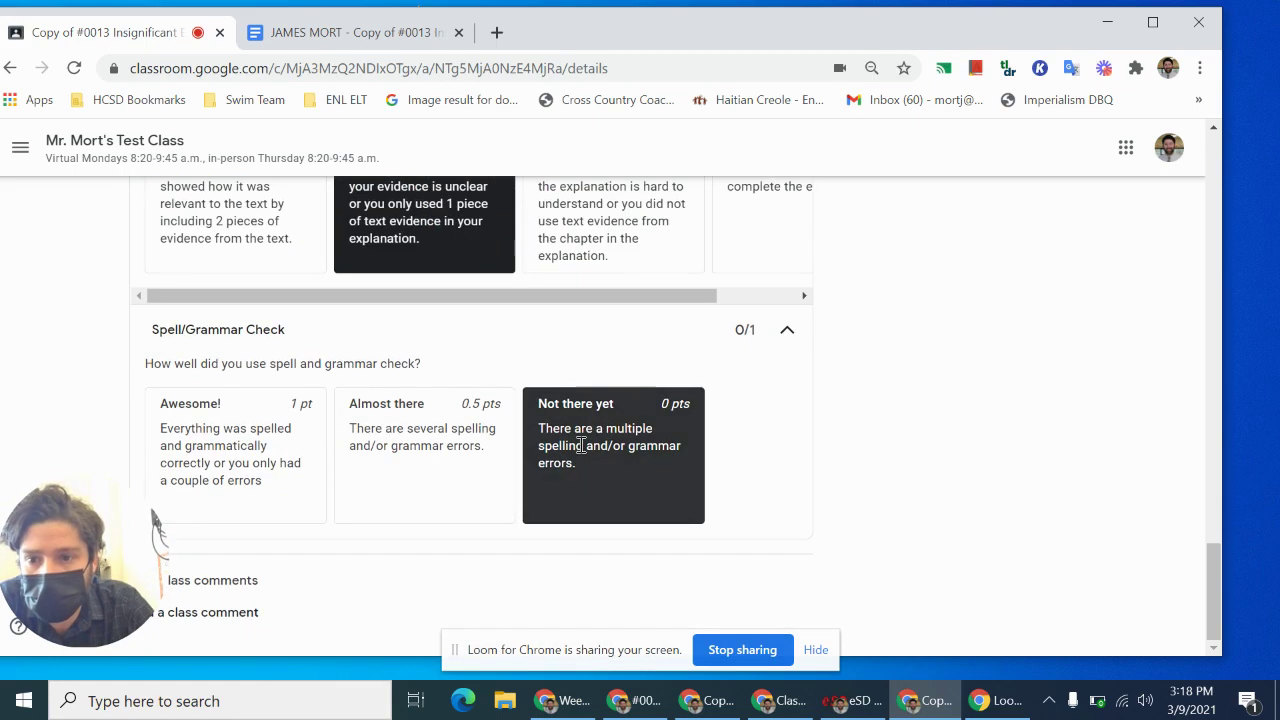
{"action": "scroll", "coordinate": [580, 443], "scroll_direction": "up", "scroll_amount": 2}
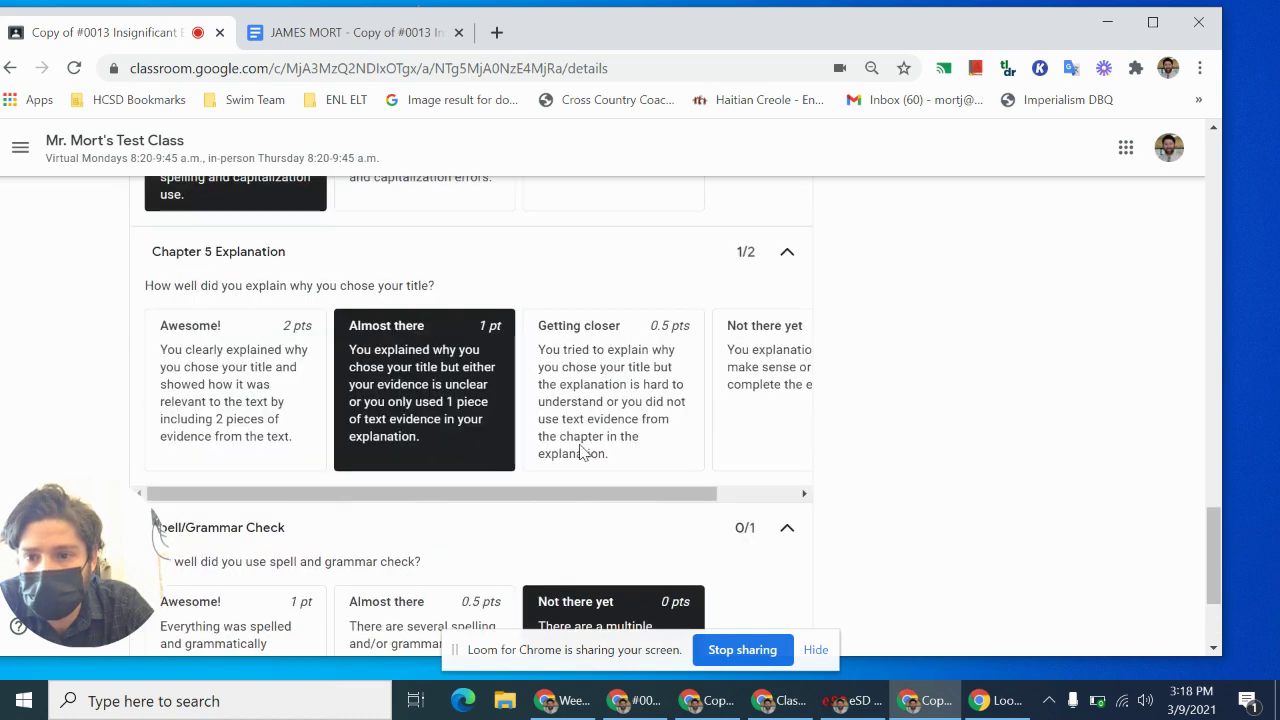
{"action": "scroll", "coordinate": [286, 366], "scroll_direction": "up", "scroll_amount": 1}
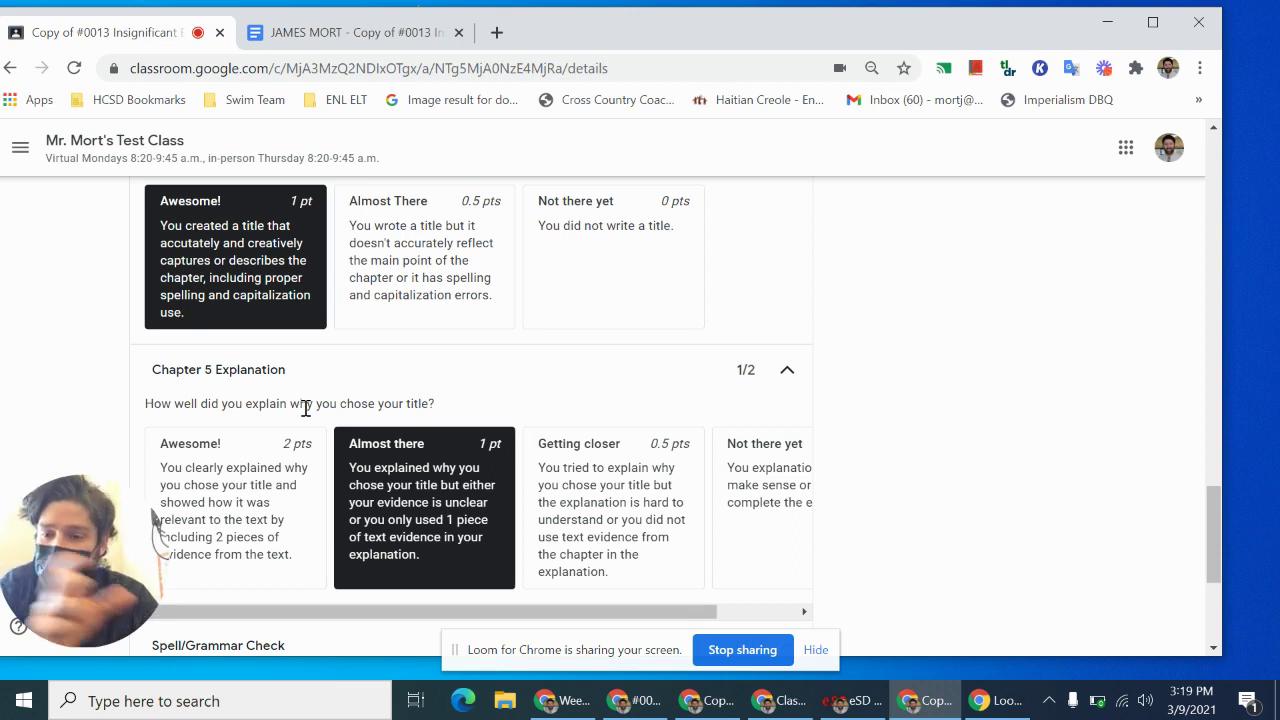
{"action": "scroll", "coordinate": [305, 408], "scroll_direction": "down", "scroll_amount": 3}
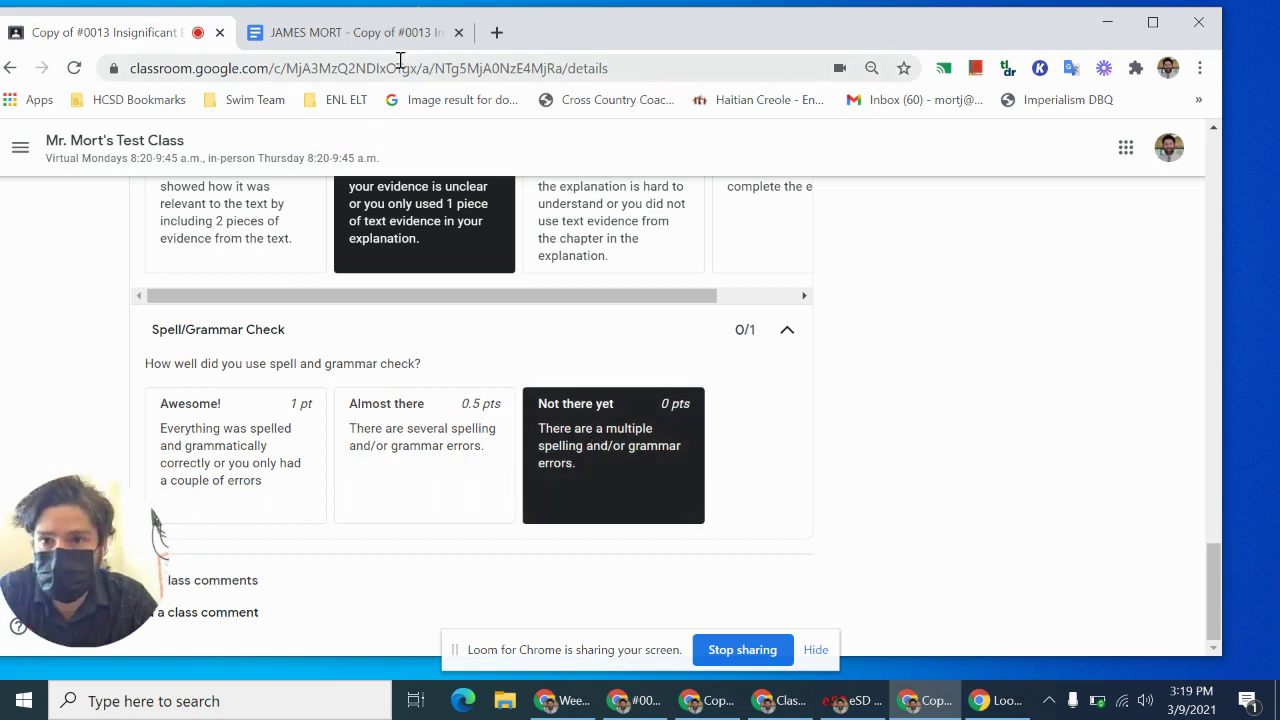
Step: In the Google Docs assignment, capitalize the Chapter Two title so it reads "Atomic Fireballs and Hairspray Cyclones"
{"action": "left_click", "coordinate": [368, 33]}
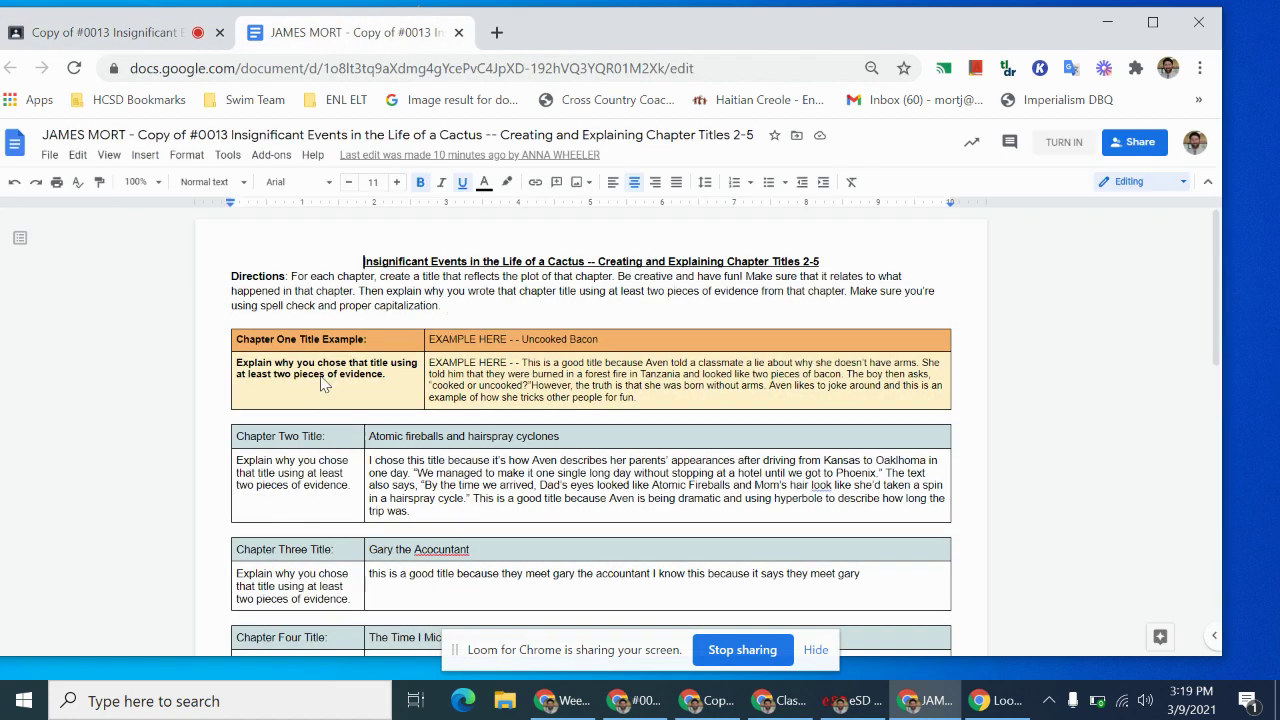
{"action": "scroll", "coordinate": [277, 358], "scroll_direction": "down", "scroll_amount": 1}
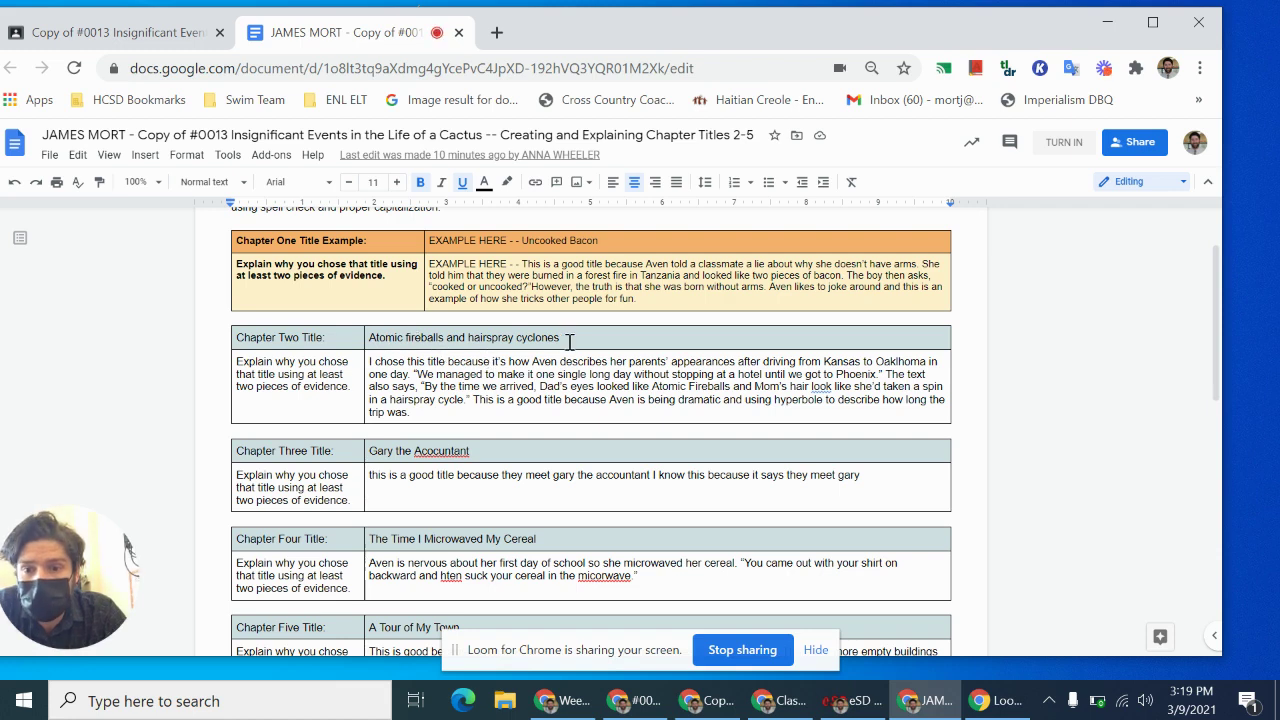
{"action": "left_click", "coordinate": [409, 337]}
{"action": "key", "text": "BackSpace"}
{"action": "type", "text": "F"}
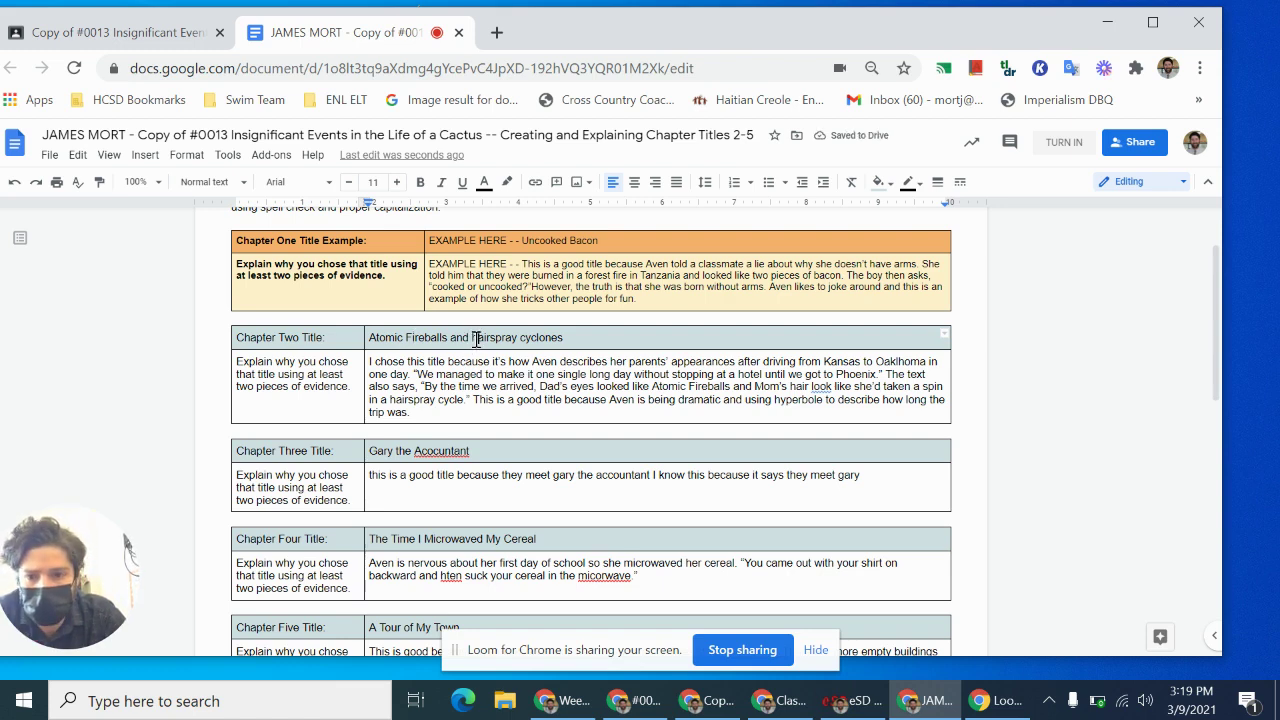
{"action": "key", "text": "BackSpace"}
{"action": "type", "text": "H"}
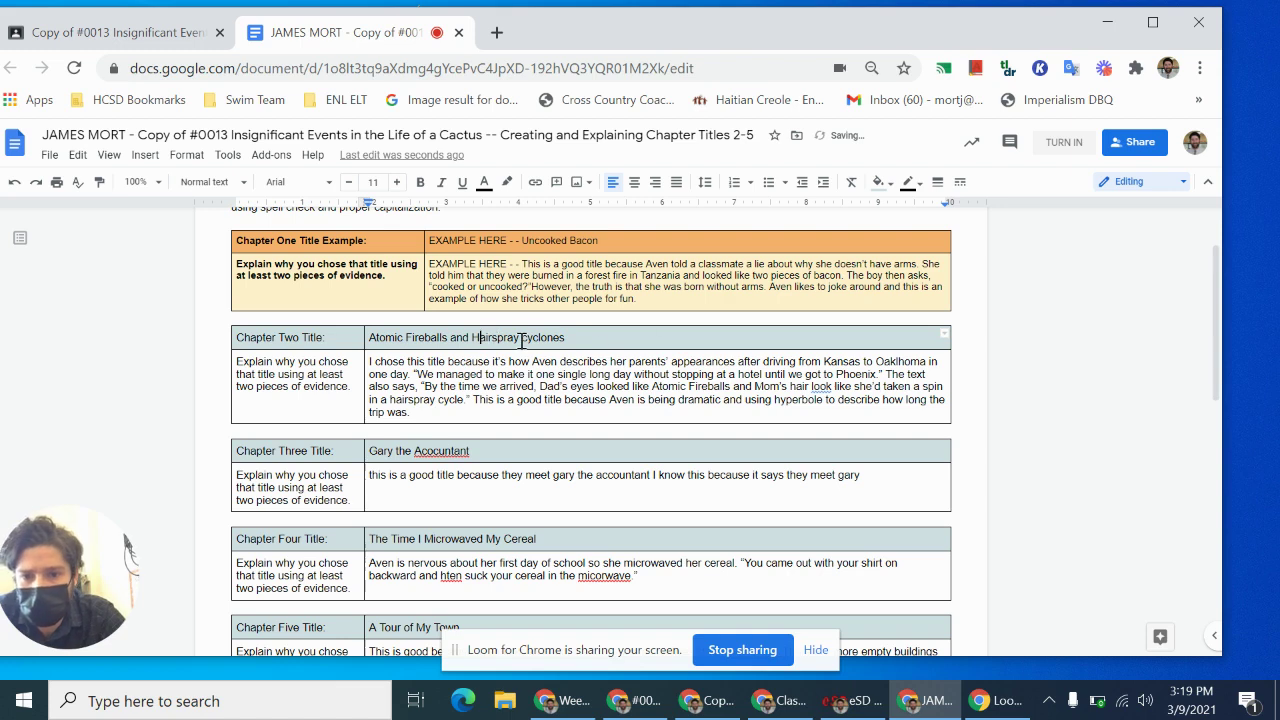
{"action": "left_click", "coordinate": [526, 339]}
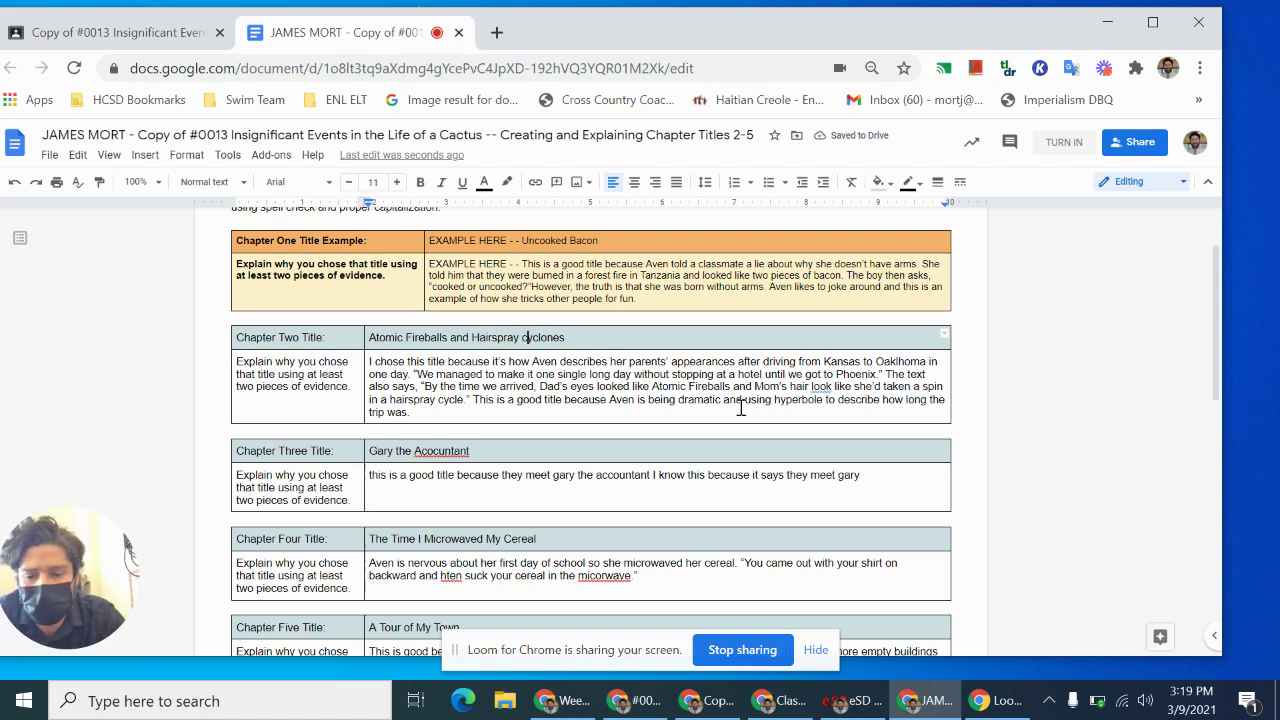
{"action": "key", "text": "BackSpace"}
{"action": "type", "text": "C"}
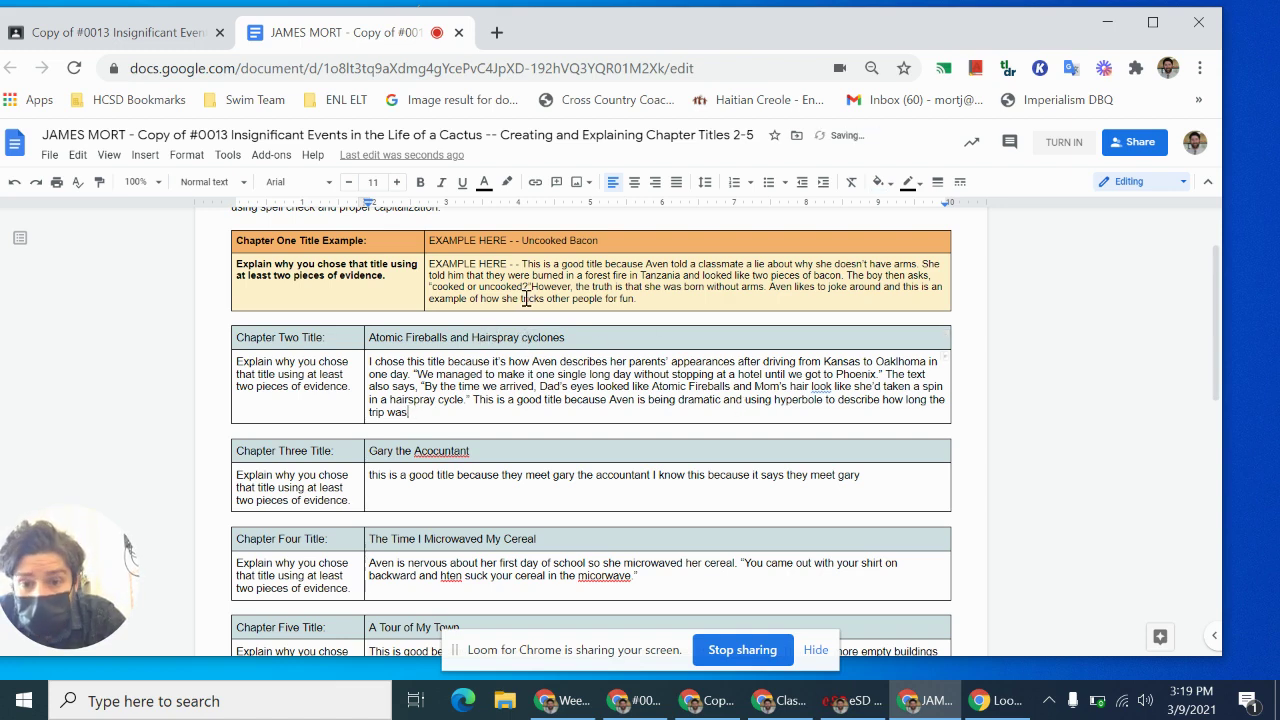
{"action": "left_click", "coordinate": [526, 339]}
{"action": "key", "text": "BackSpace"}
{"action": "type", "text": "C"}
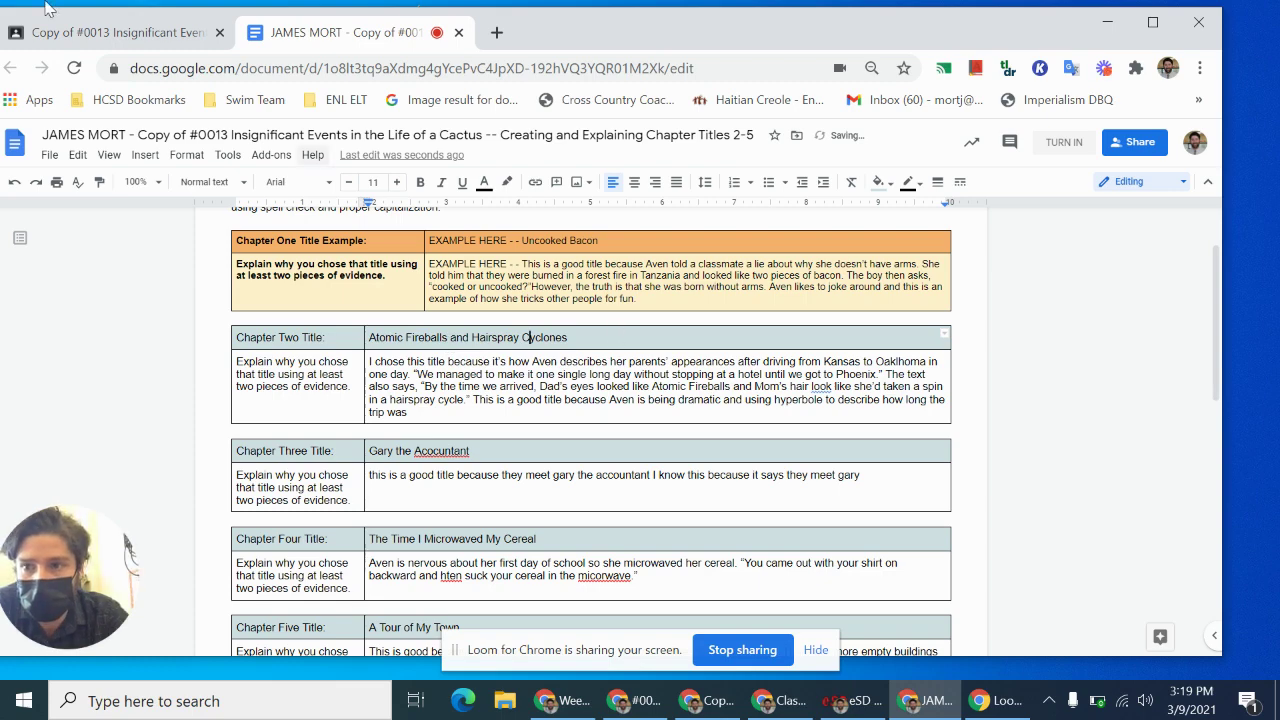
Step: Return to the Google Classroom rubric and review the ratings for the Chapter 2 Explanation, Chapter 3 Title and Chapter 3 Explanation
{"action": "left_click", "coordinate": [92, 33]}
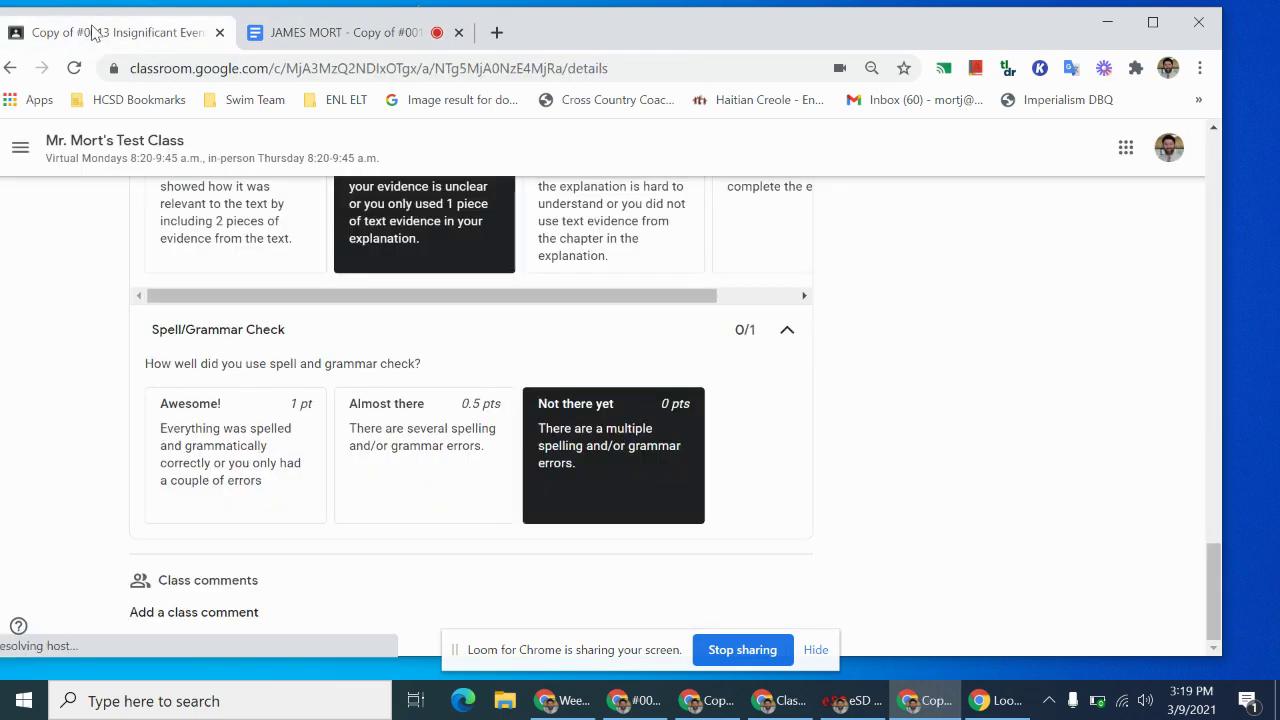
{"action": "scroll", "coordinate": [324, 380], "scroll_direction": "up", "scroll_amount": 10}
{"action": "scroll", "coordinate": [324, 380], "scroll_direction": "up", "scroll_amount": 2}
{"action": "scroll", "coordinate": [324, 380], "scroll_direction": "down", "scroll_amount": 2}
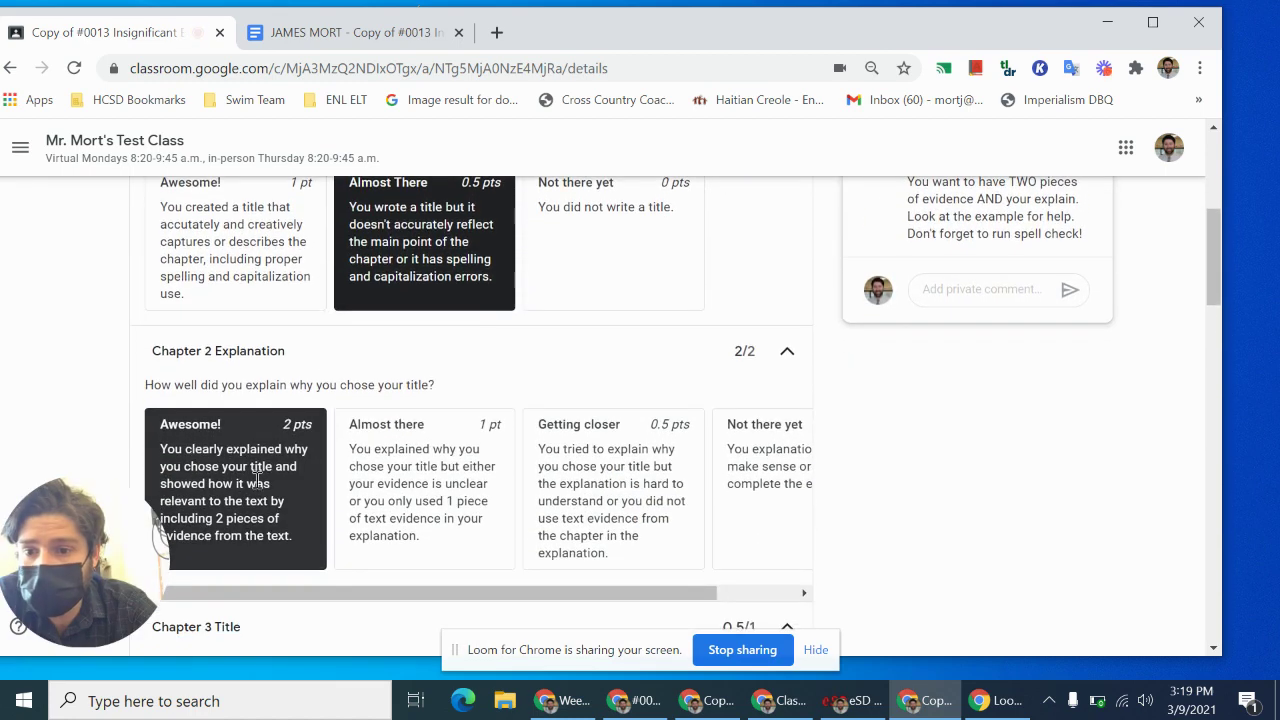
{"action": "scroll", "coordinate": [256, 478], "scroll_direction": "down", "scroll_amount": 2}
{"action": "scroll", "coordinate": [256, 478], "scroll_direction": "down", "scroll_amount": 2}
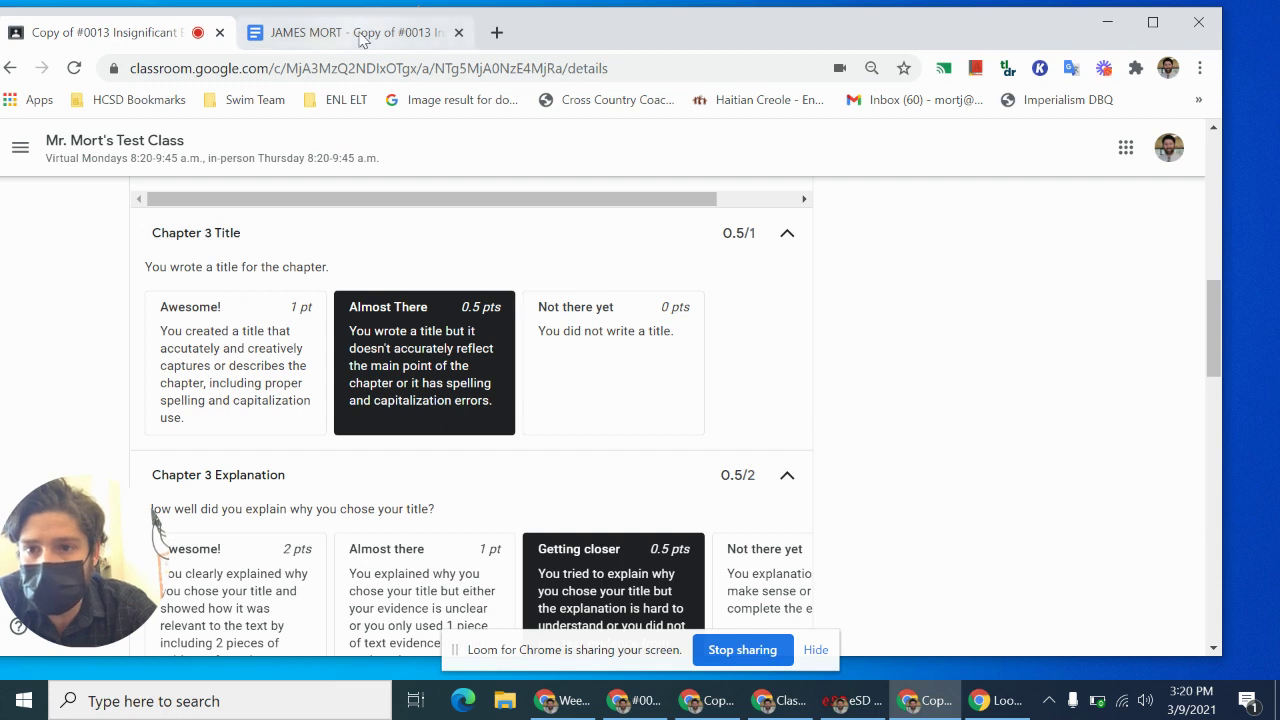
Step: Check the Chapter 3 rubric ratings, then correct the Chapter Three title in the assignment document to "Gary the Accountant"
{"action": "scroll", "coordinate": [457, 328], "scroll_direction": "down", "scroll_amount": 1}
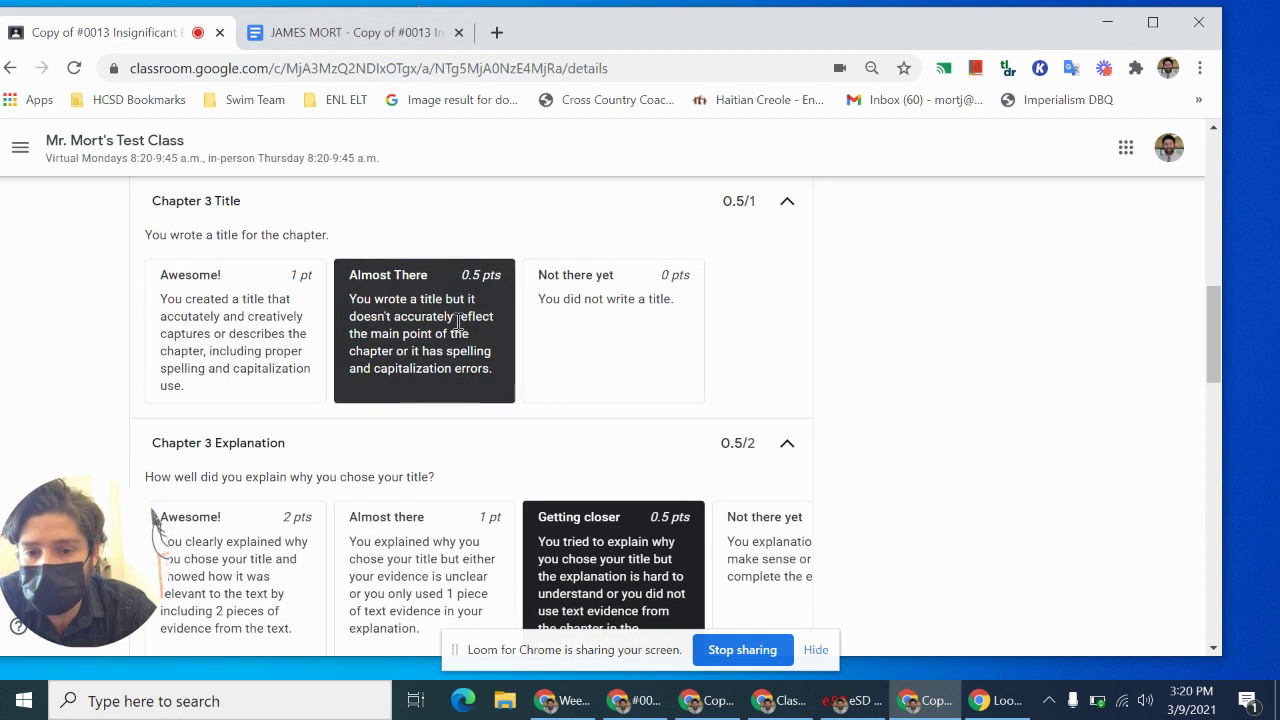
{"action": "scroll", "coordinate": [625, 575], "scroll_direction": "down", "scroll_amount": 1}
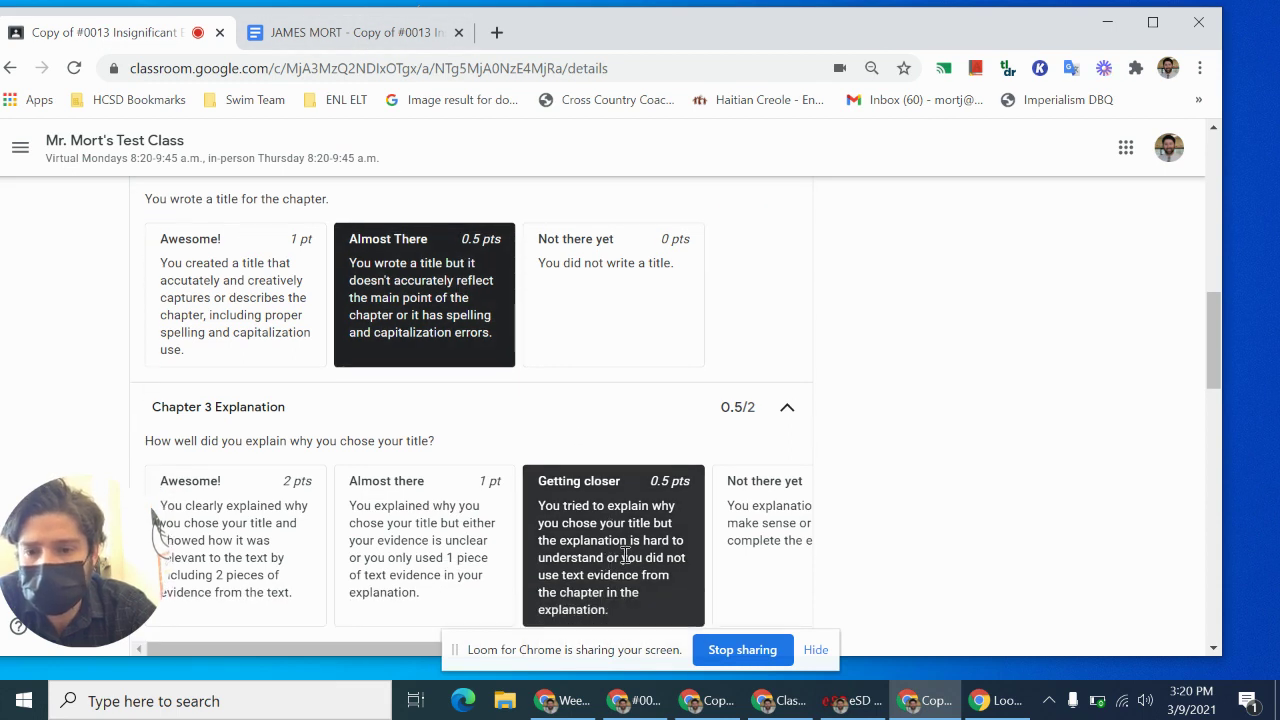
{"action": "left_click", "coordinate": [340, 37]}
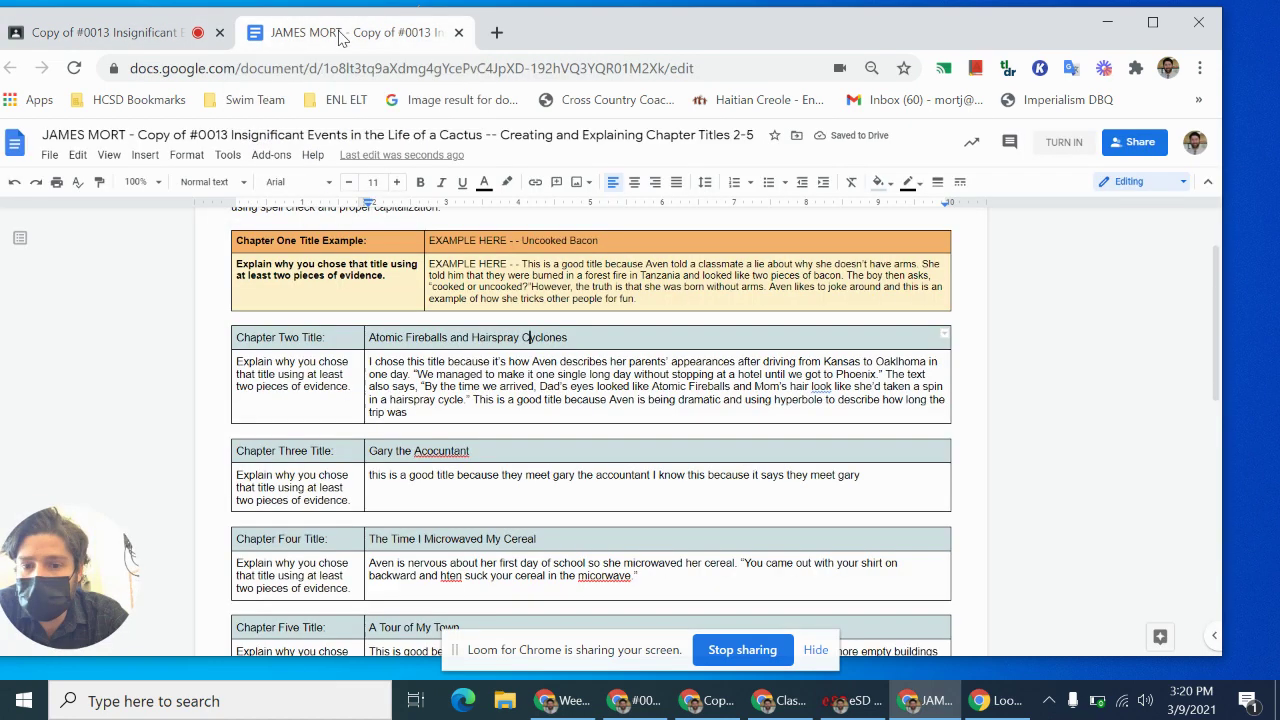
{"action": "scroll", "coordinate": [275, 468], "scroll_direction": "down", "scroll_amount": 1}
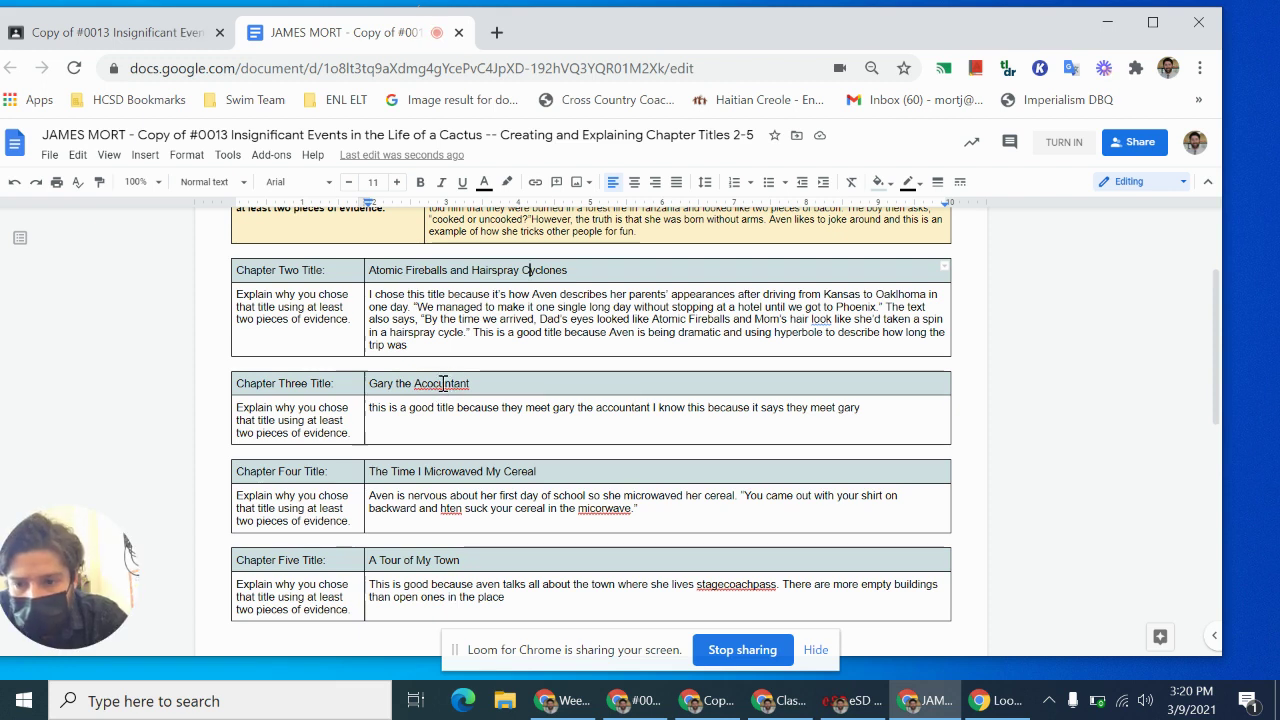
{"action": "left_click", "coordinate": [443, 383]}
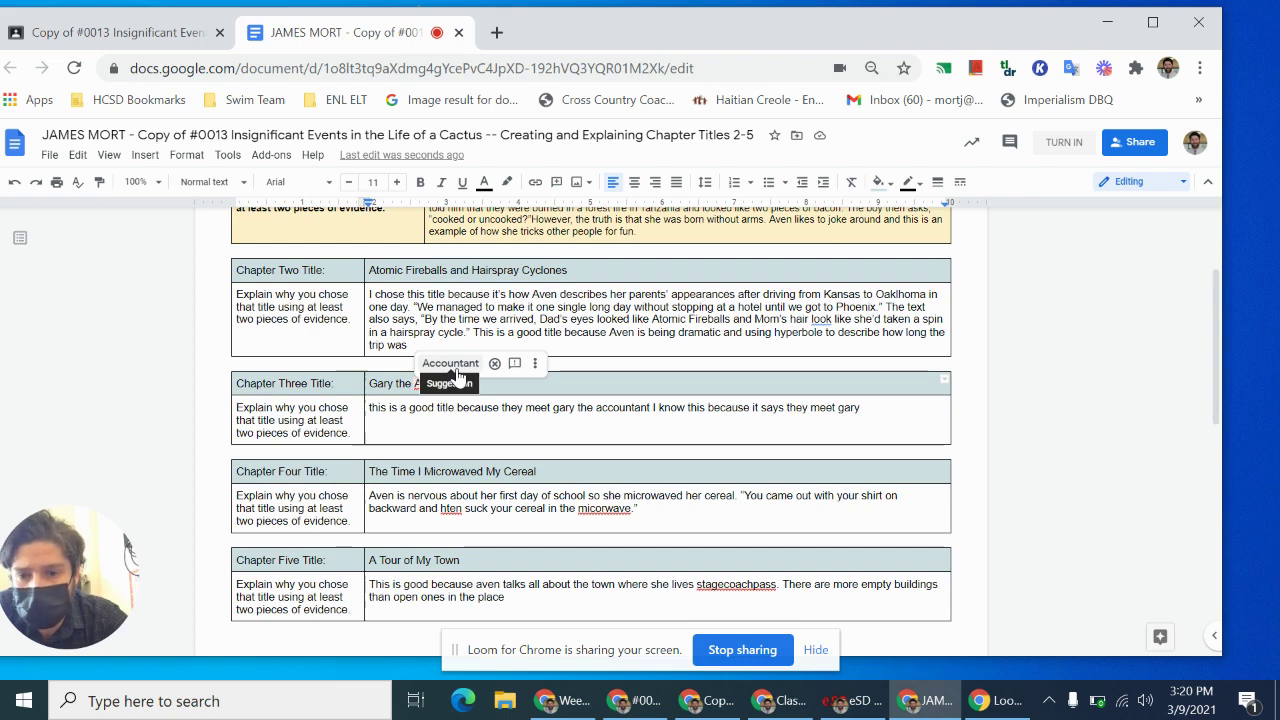
{"action": "left_click", "coordinate": [451, 364]}
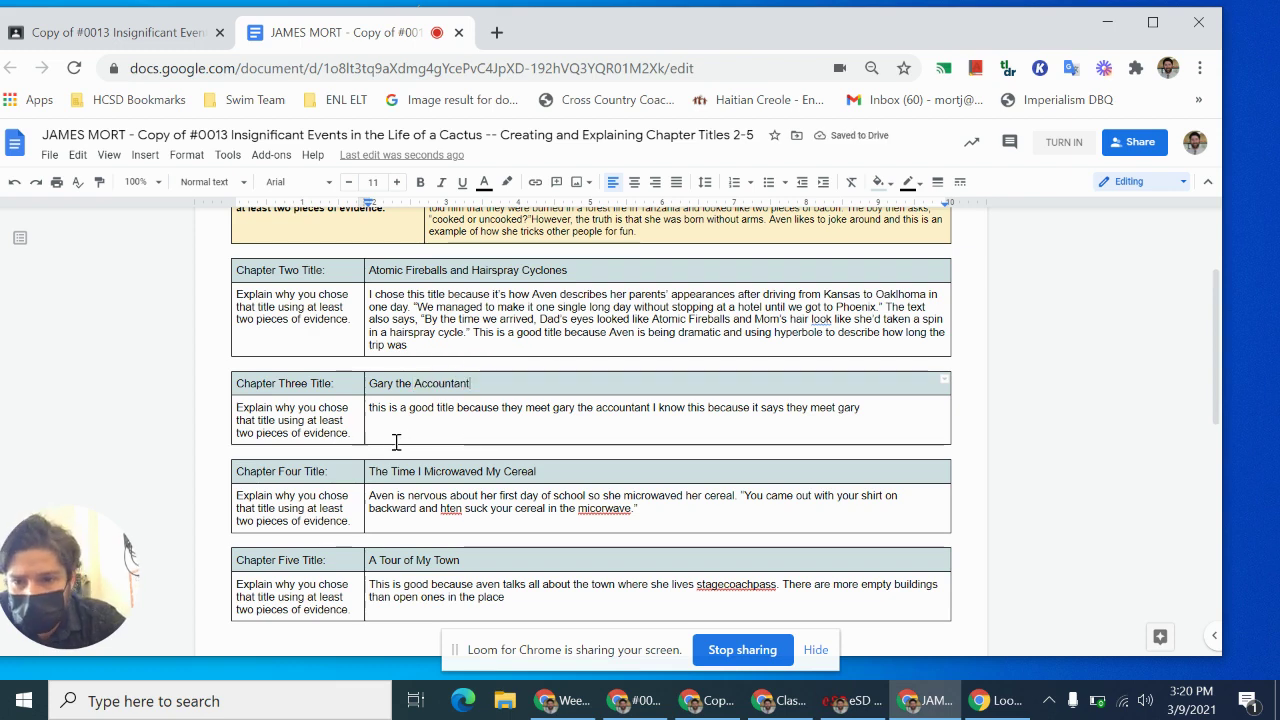
Step: Capitalize the first word of the Chapter Three explanation so it begins with "This"
{"action": "scroll", "coordinate": [420, 440], "scroll_direction": "up", "scroll_amount": 1}
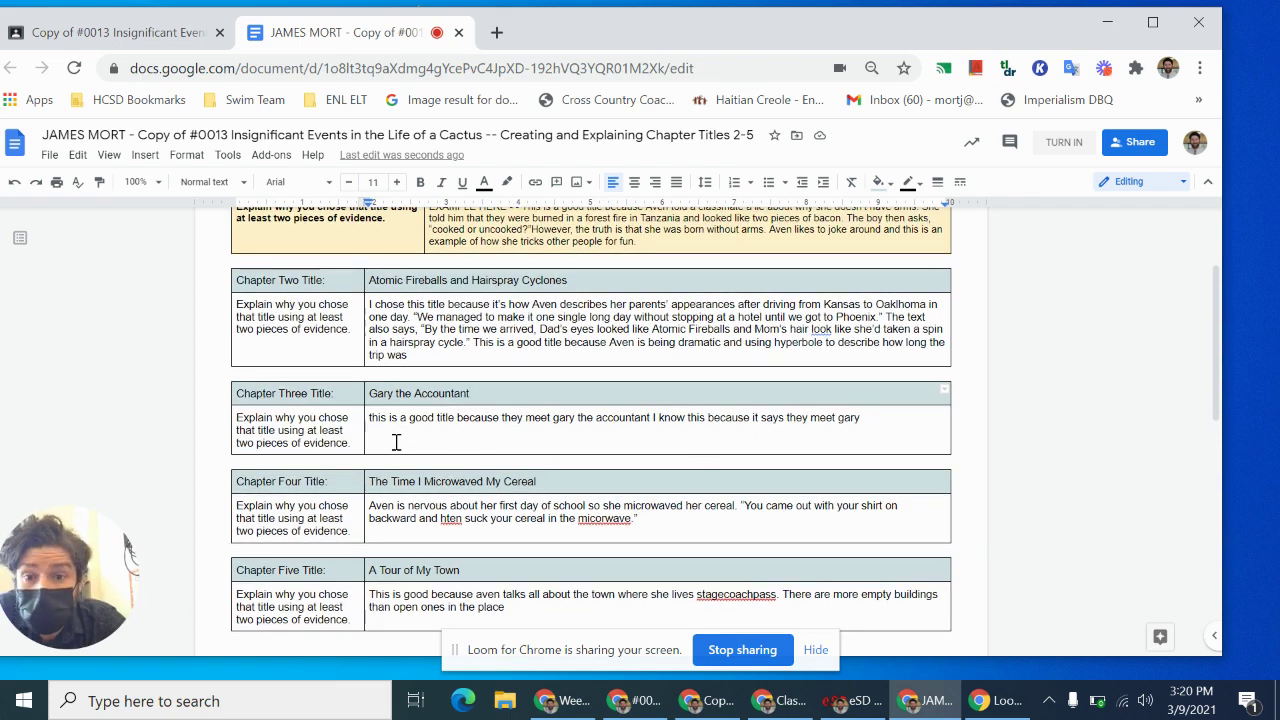
{"action": "scroll", "coordinate": [396, 442], "scroll_direction": "up", "scroll_amount": 2}
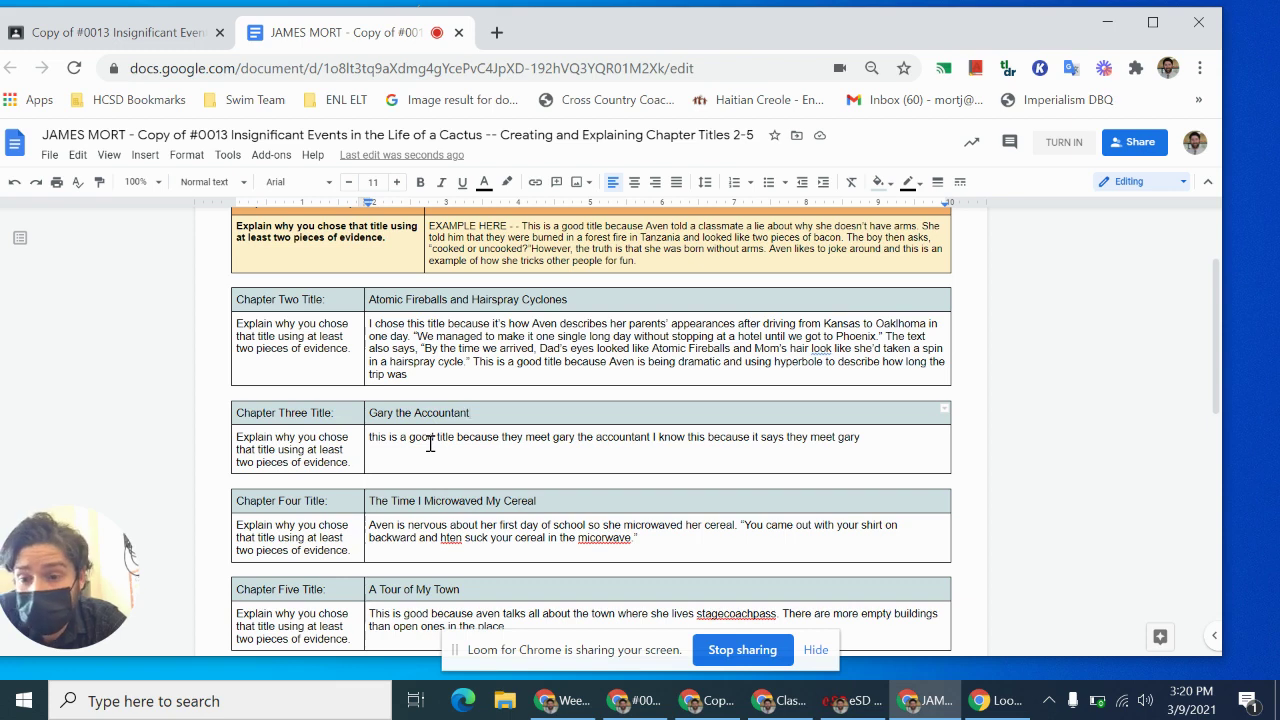
{"action": "scroll", "coordinate": [430, 443], "scroll_direction": "up", "scroll_amount": 1}
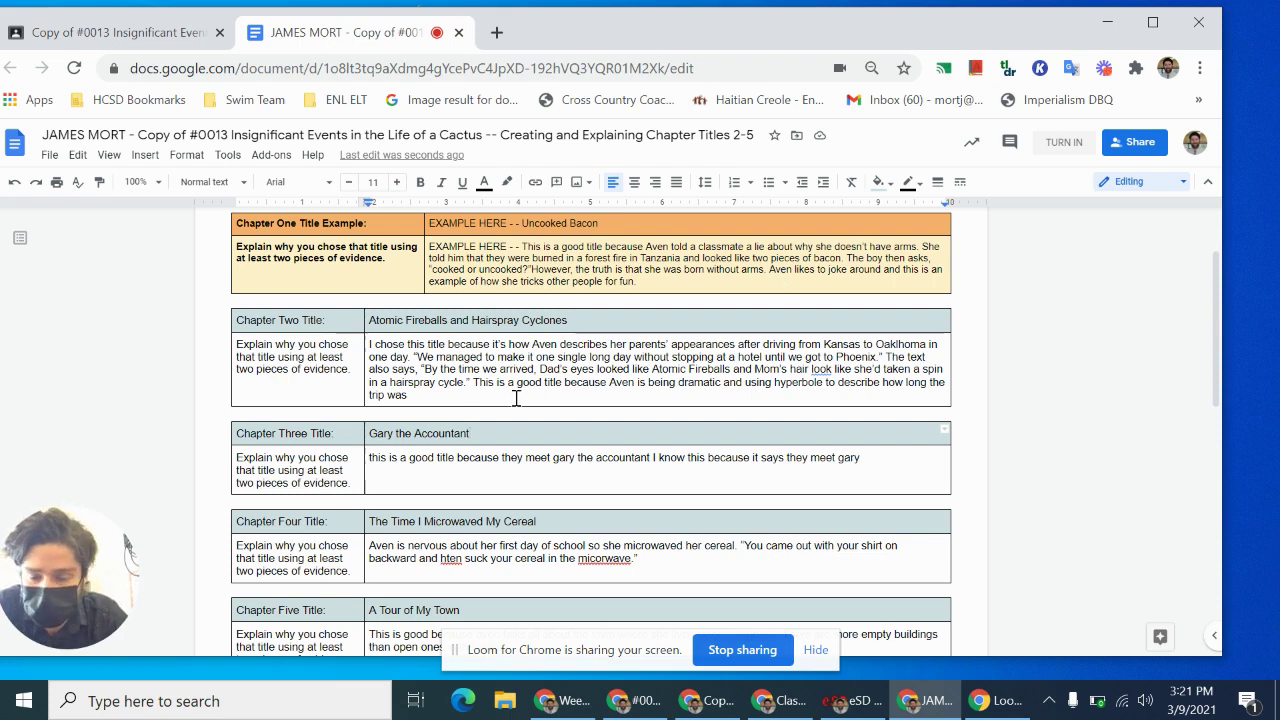
{"action": "scroll", "coordinate": [507, 395], "scroll_direction": "down", "scroll_amount": 1}
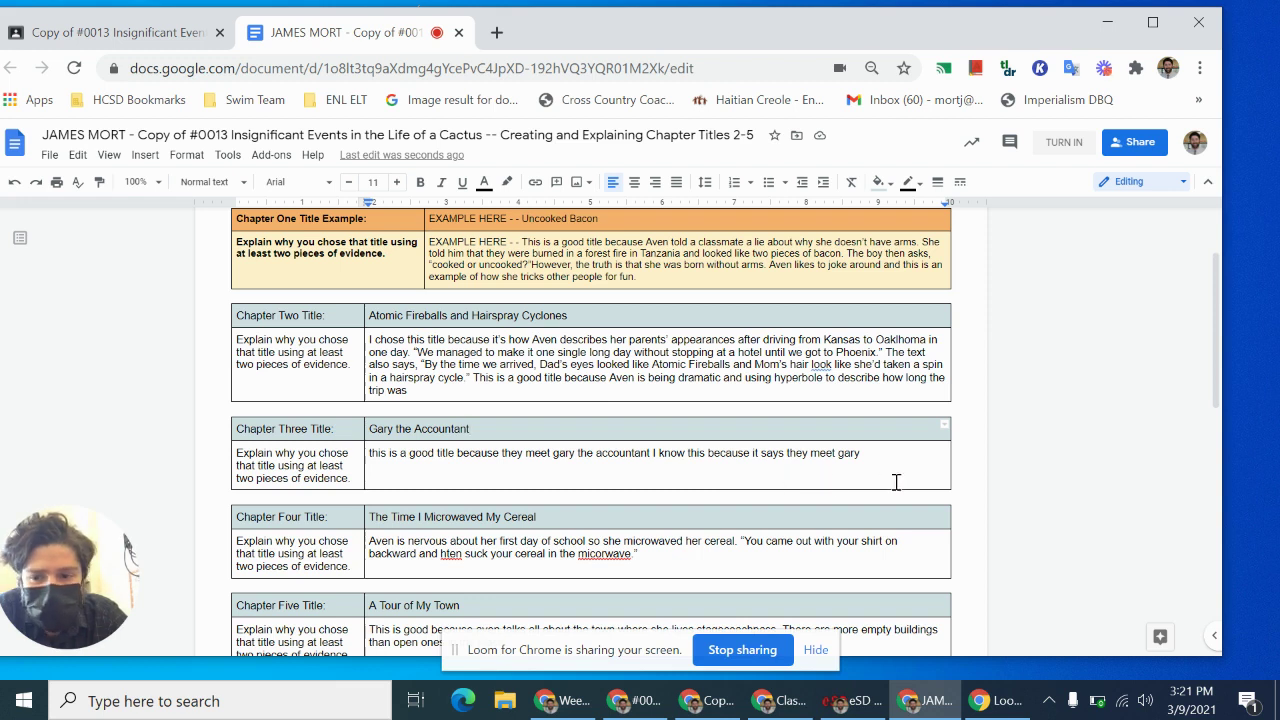
{"action": "left_click", "coordinate": [372, 456]}
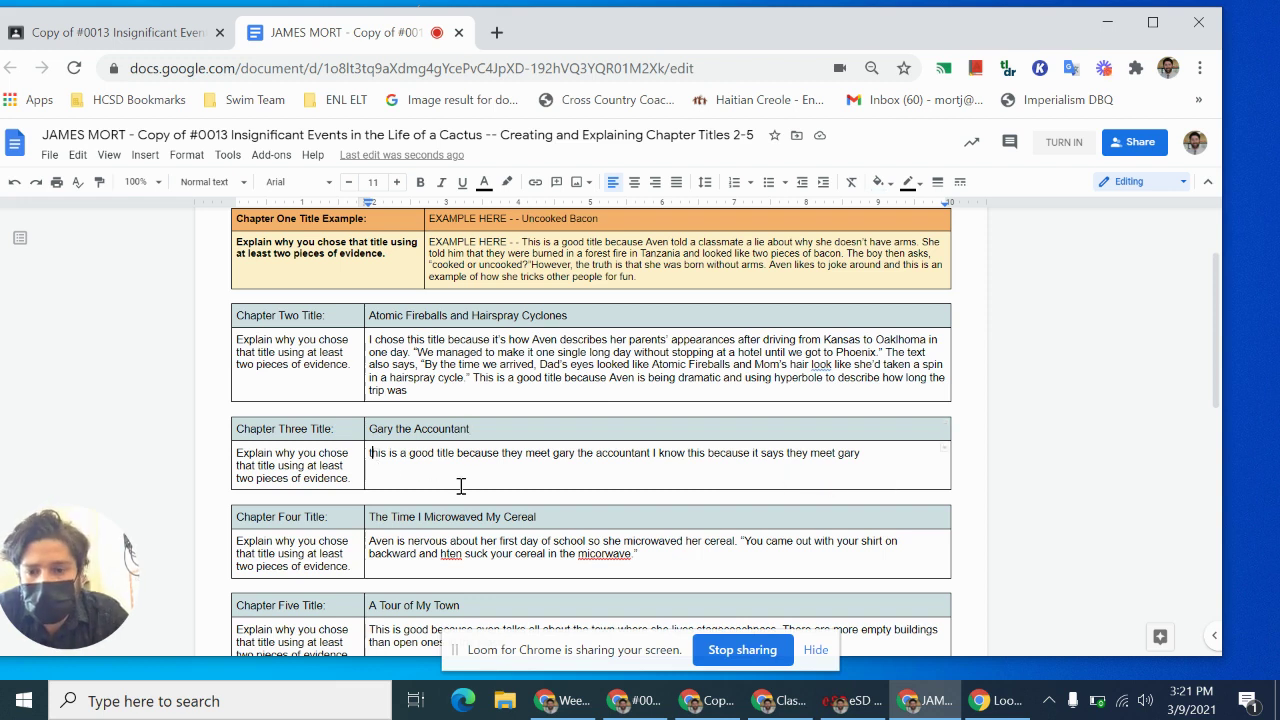
{"action": "key", "text": "Delete"}
{"action": "type", "text": "T"}
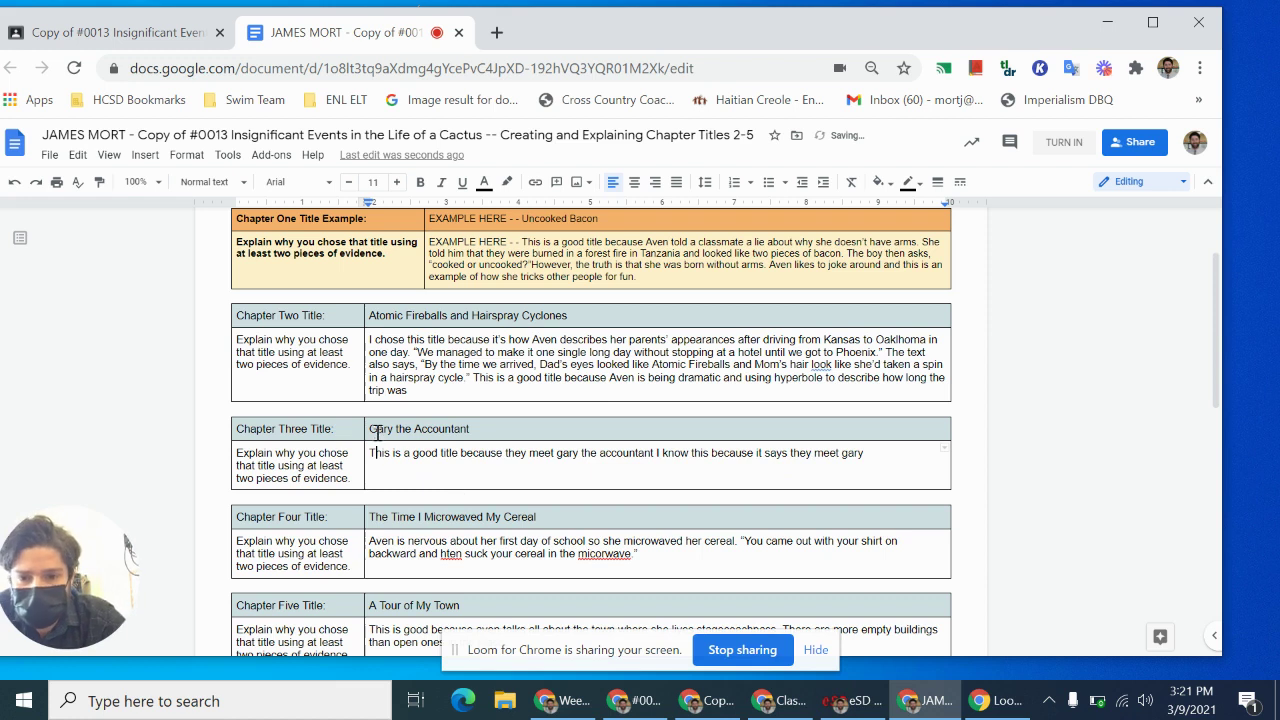
Step: Capitalize "Gary" in the first sentence of the Chapter Three explanation and add a period after "accountant"
{"action": "left_click", "coordinate": [567, 456]}
{"action": "key", "text": "BackSpace"}
{"action": "type", "text": "G"}
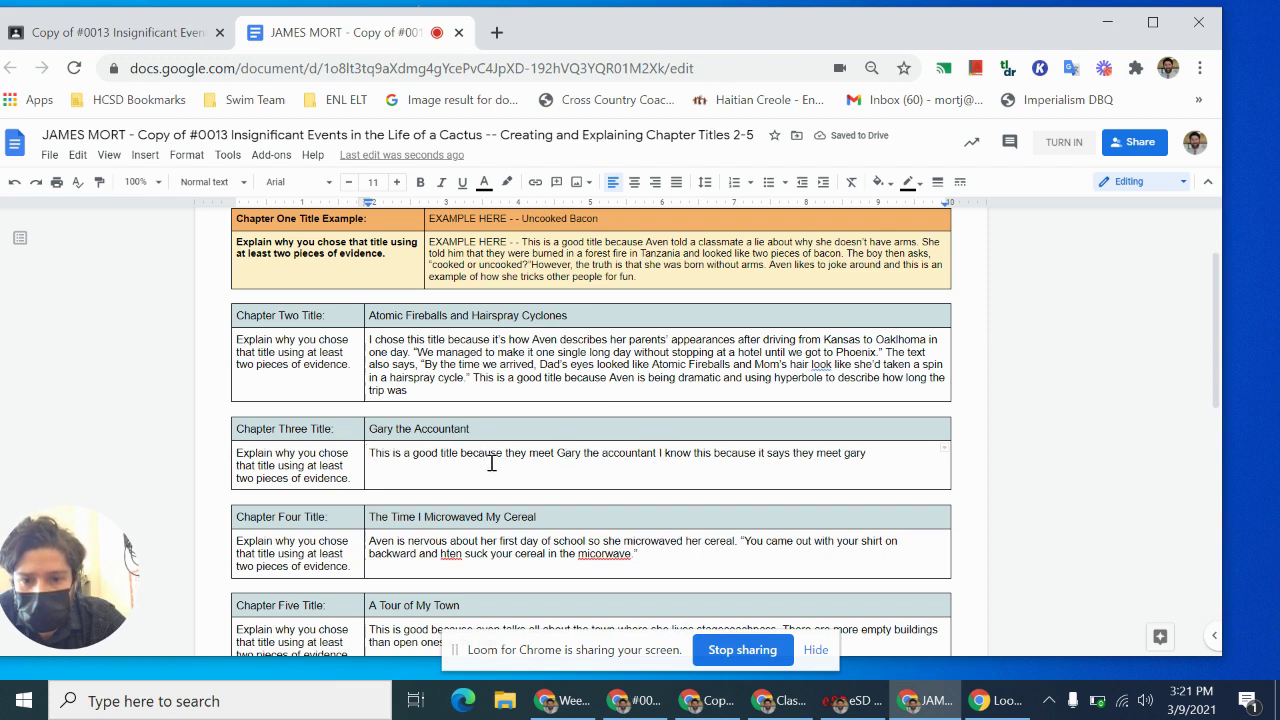
{"action": "left_click", "coordinate": [657, 455]}
{"action": "type", "text": "."}
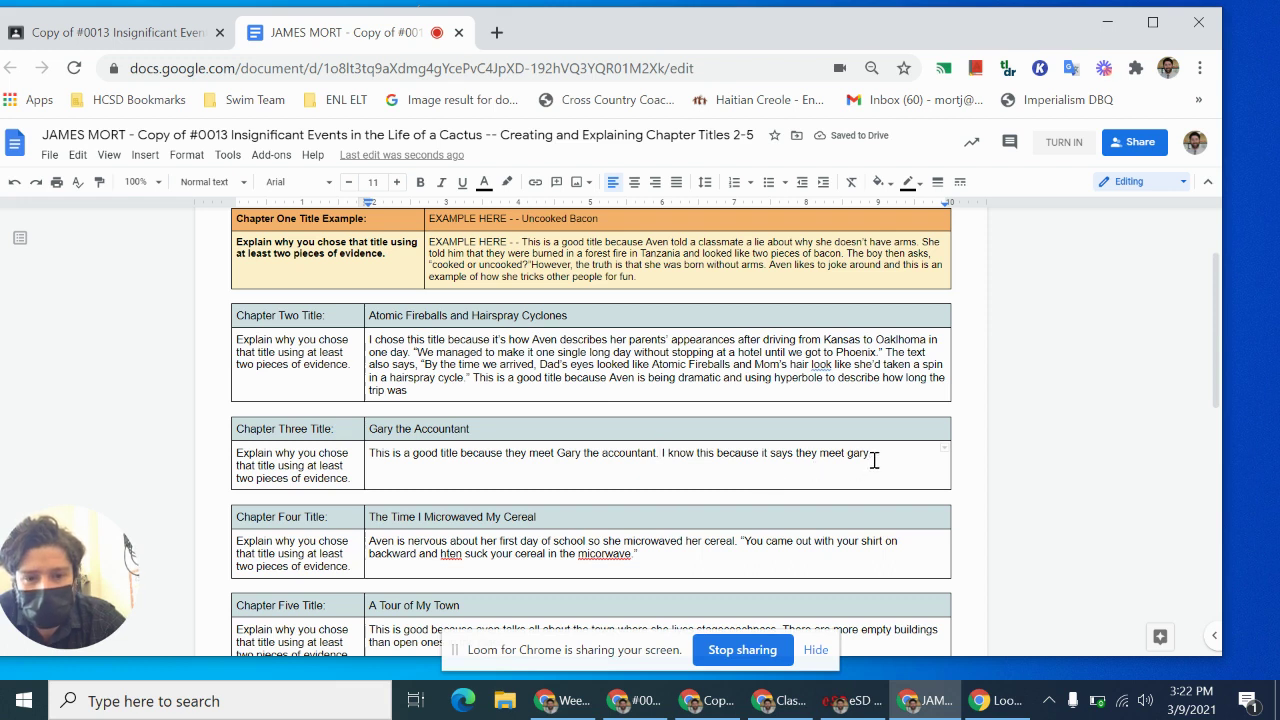
Step: Select the second sentence of the Chapter Three explanation, "I know this because it says they meet gary"
{"action": "left_click", "coordinate": [874, 459]}
{"action": "left_click", "coordinate": [666, 456], "text": "shift"}
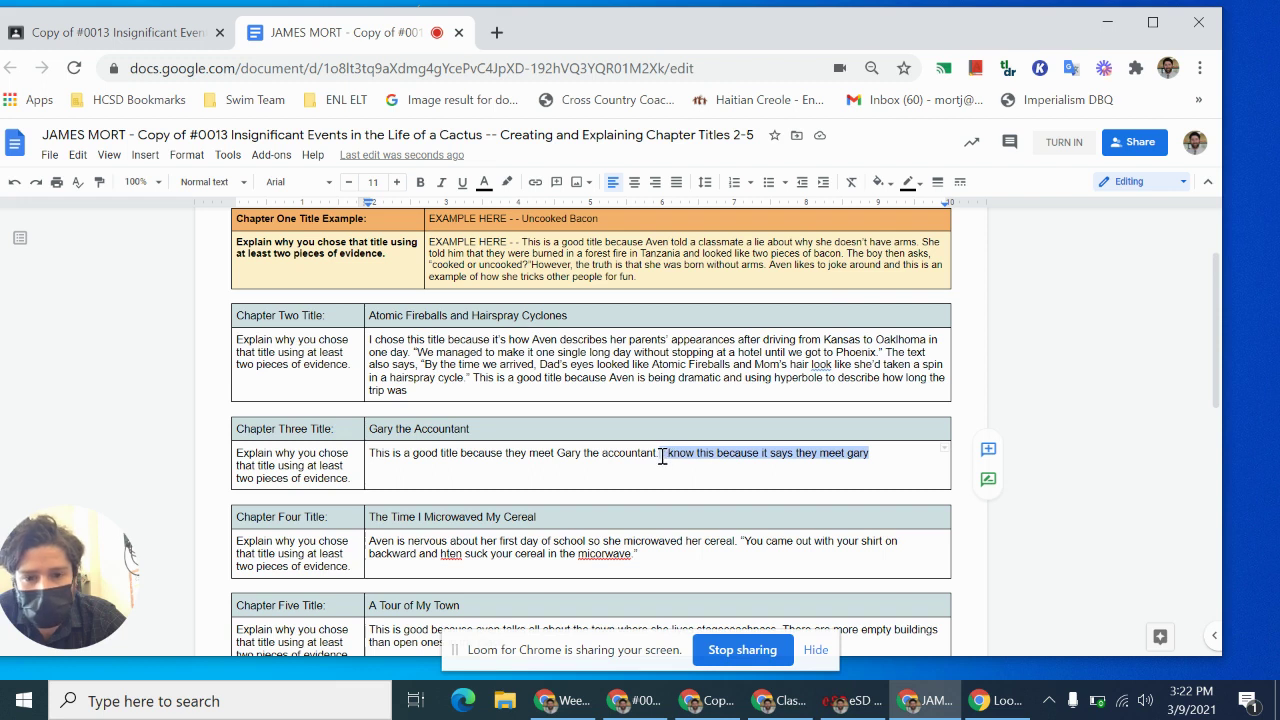
{"action": "left_click", "coordinate": [661, 456], "text": "shift"}
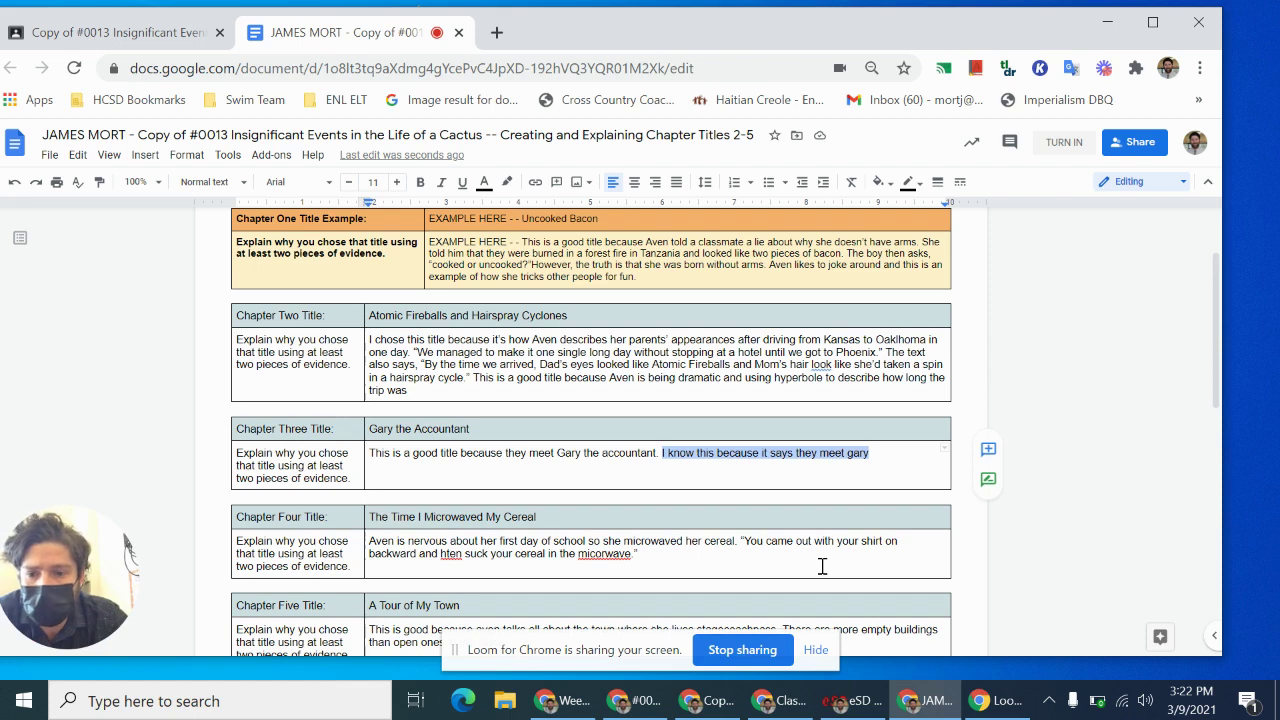
Step: Switch to Google Classroom and open the classwork of the P1-2 Monday/Thursday ELA (Quarter Three) class
{"action": "left_click", "coordinate": [121, 30]}
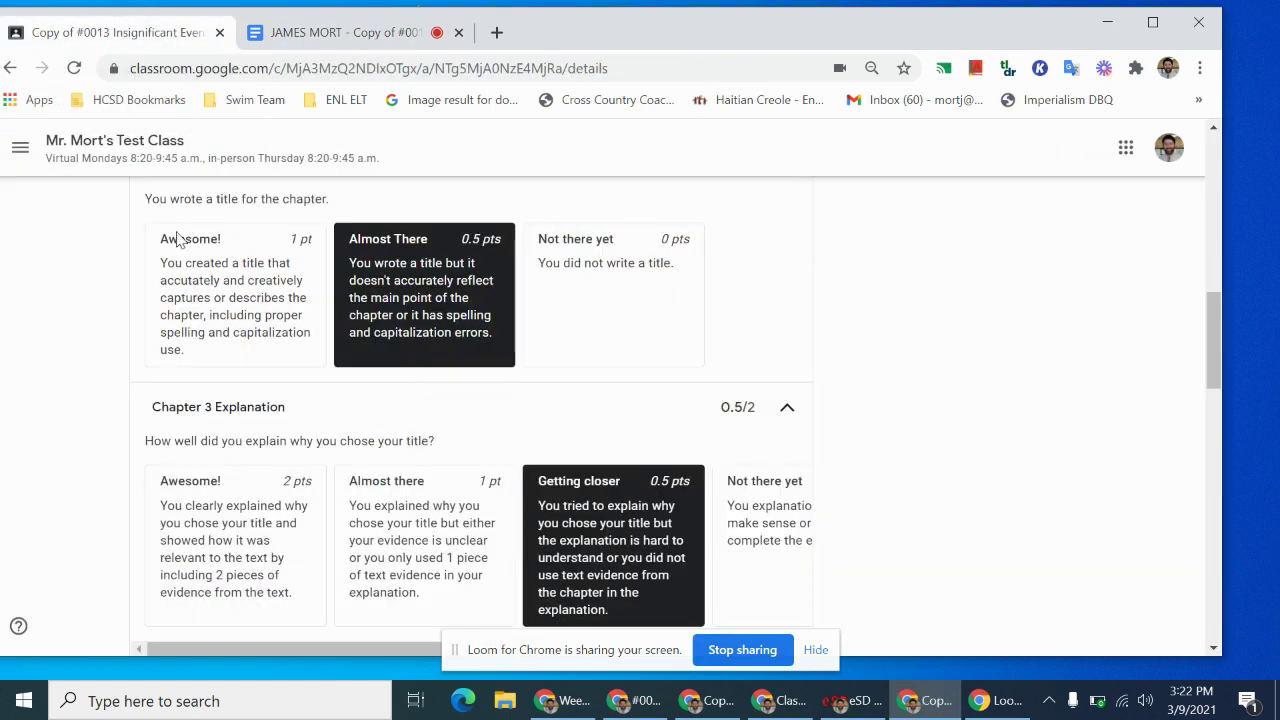
{"action": "left_click", "coordinate": [20, 148]}
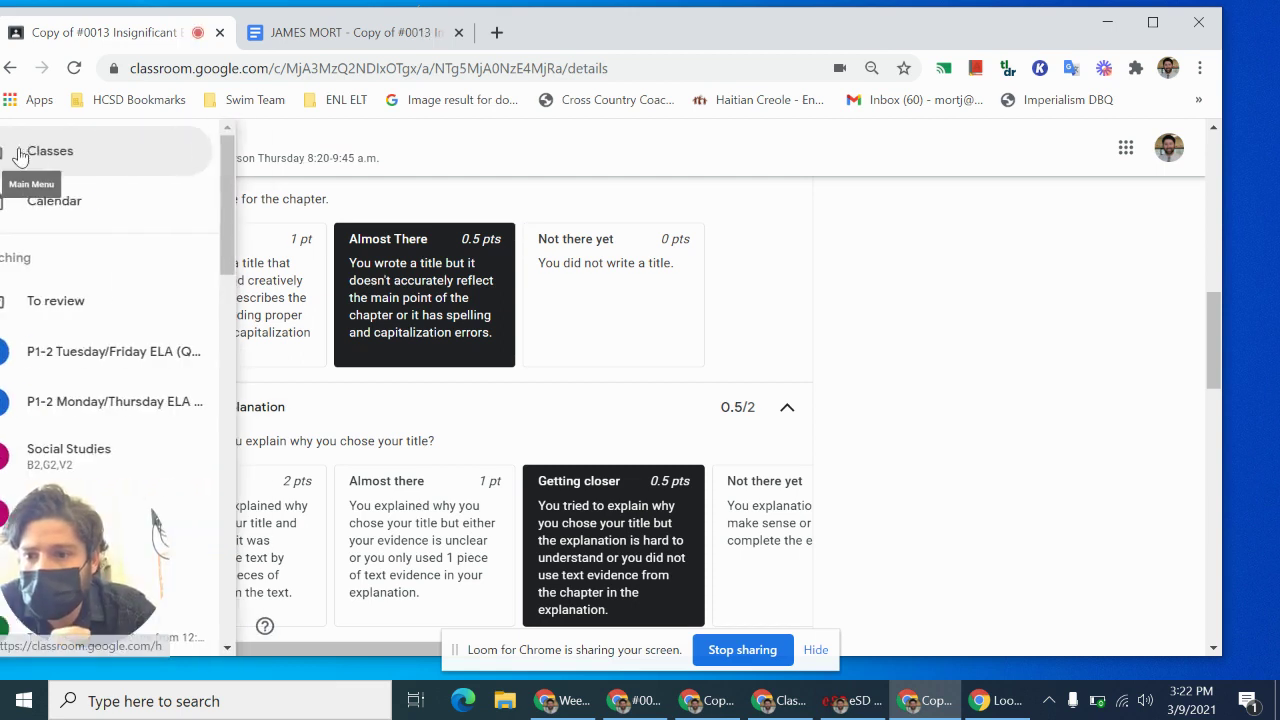
{"action": "left_click", "coordinate": [117, 400]}
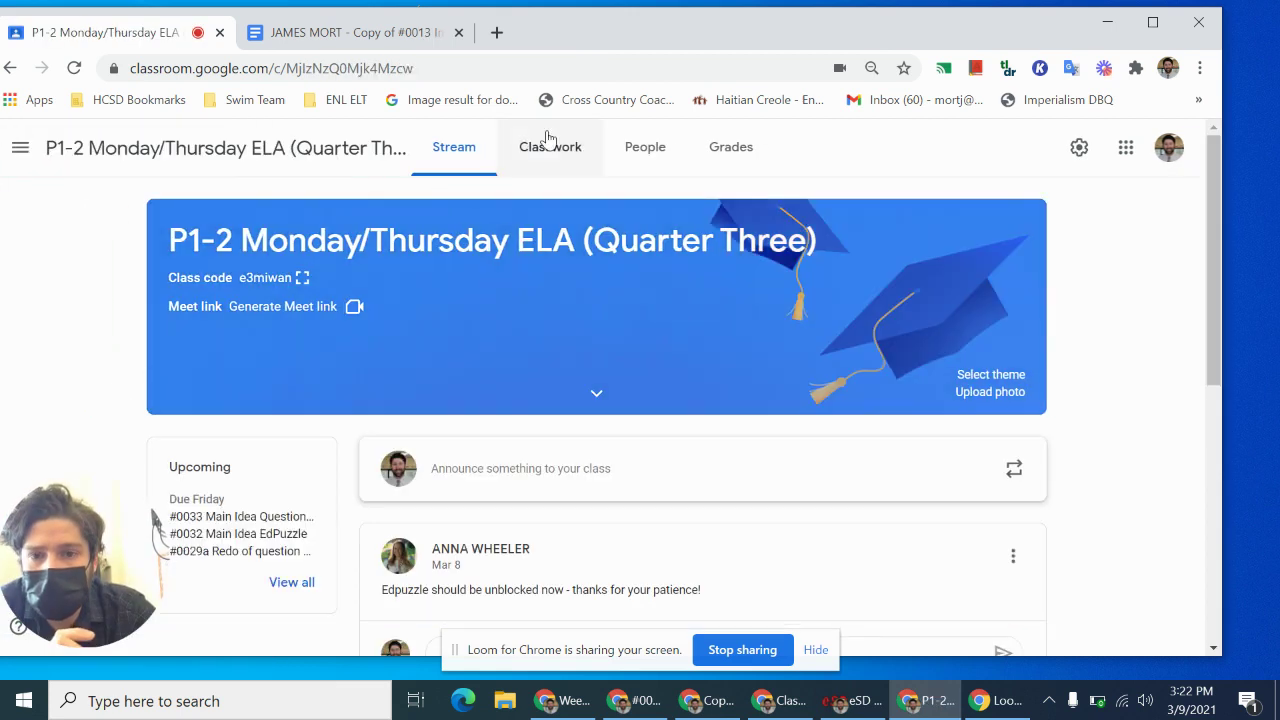
{"action": "left_click", "coordinate": [552, 152]}
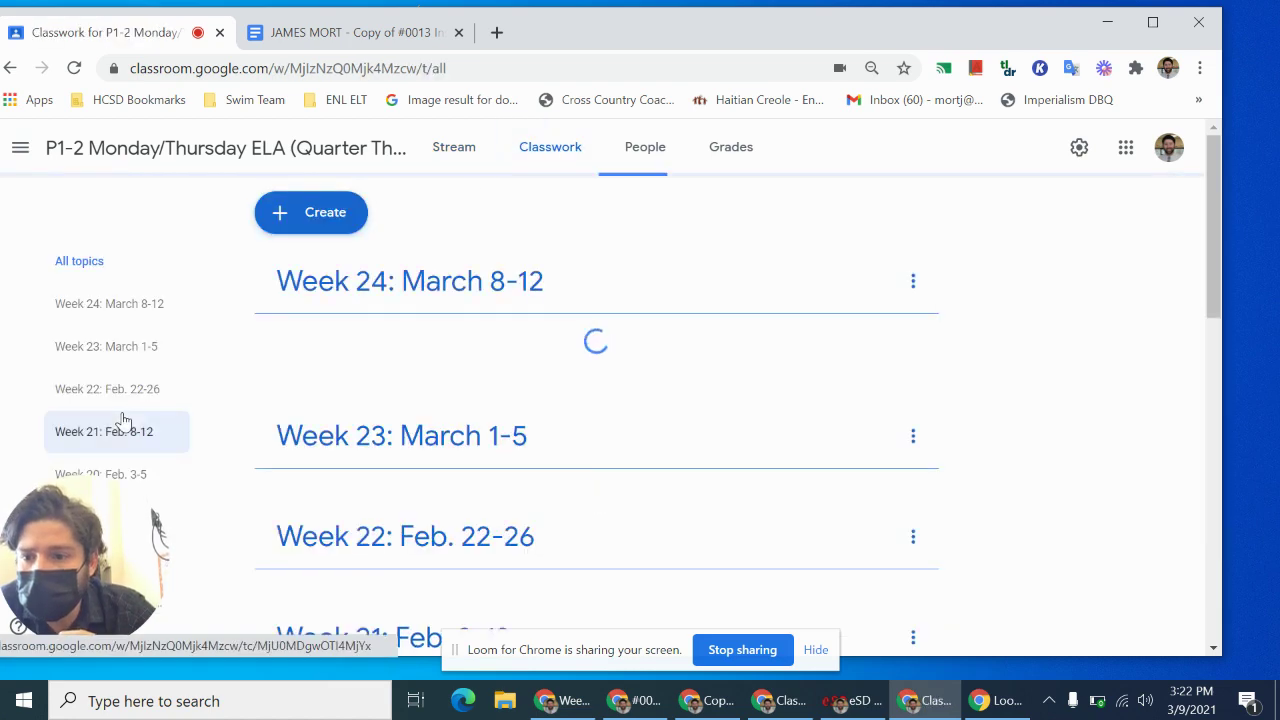
Step: Find the Chapters 1-5 material under the Insignificant Events in the Life of a Cactus topic and open its Chapter 3 PDF
{"action": "scroll", "coordinate": [120, 413], "scroll_direction": "down", "scroll_amount": 5}
{"action": "scroll", "coordinate": [117, 365], "scroll_direction": "down", "scroll_amount": 15}
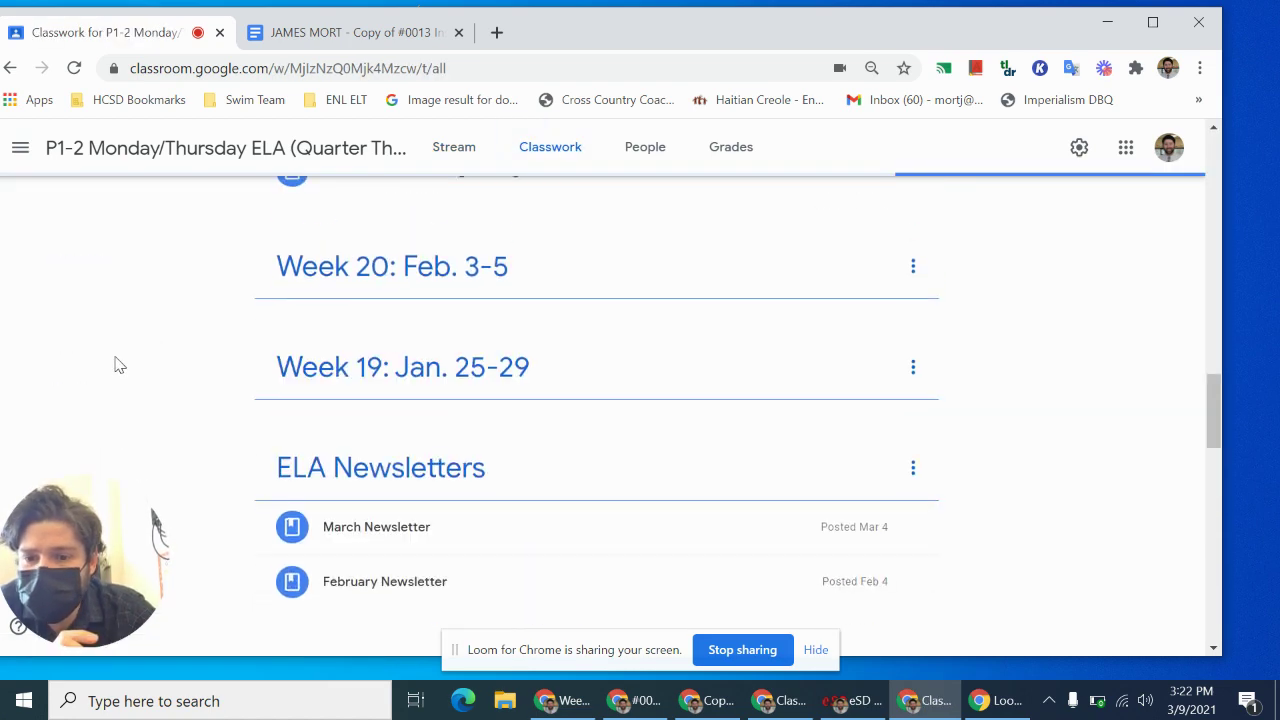
{"action": "scroll", "coordinate": [117, 365], "scroll_direction": "up", "scroll_amount": 2}
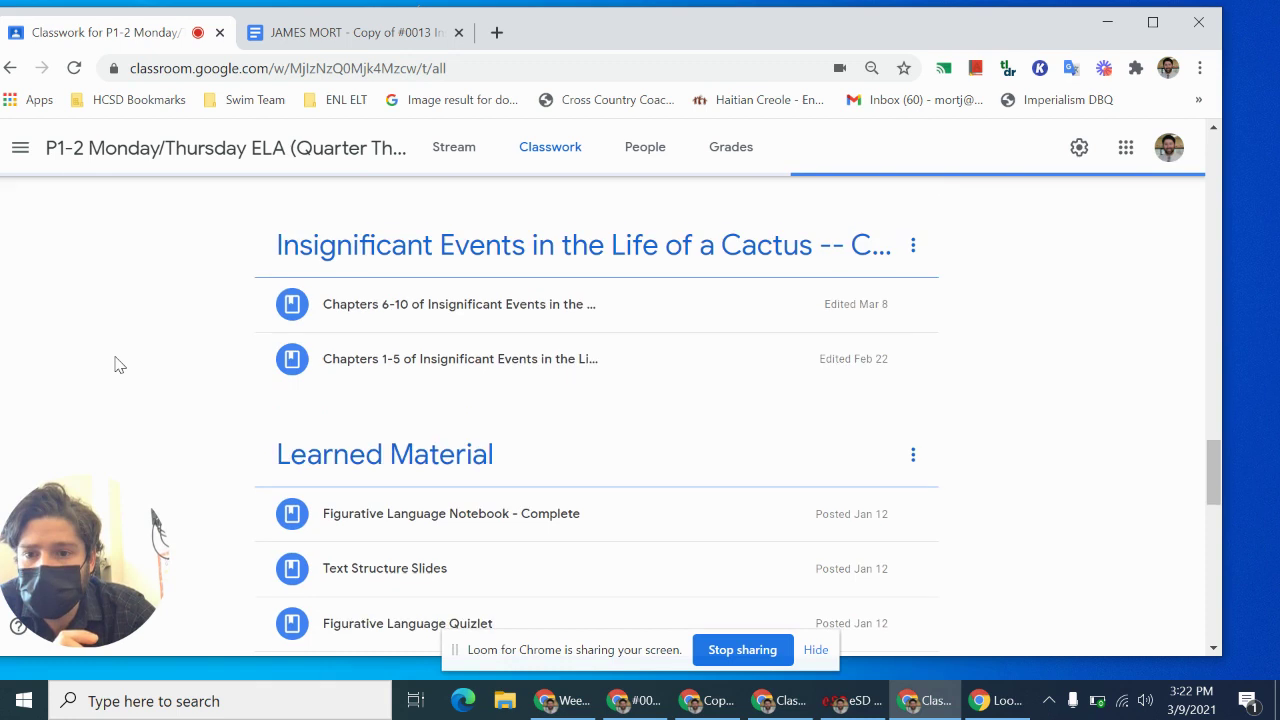
{"action": "left_click", "coordinate": [447, 370]}
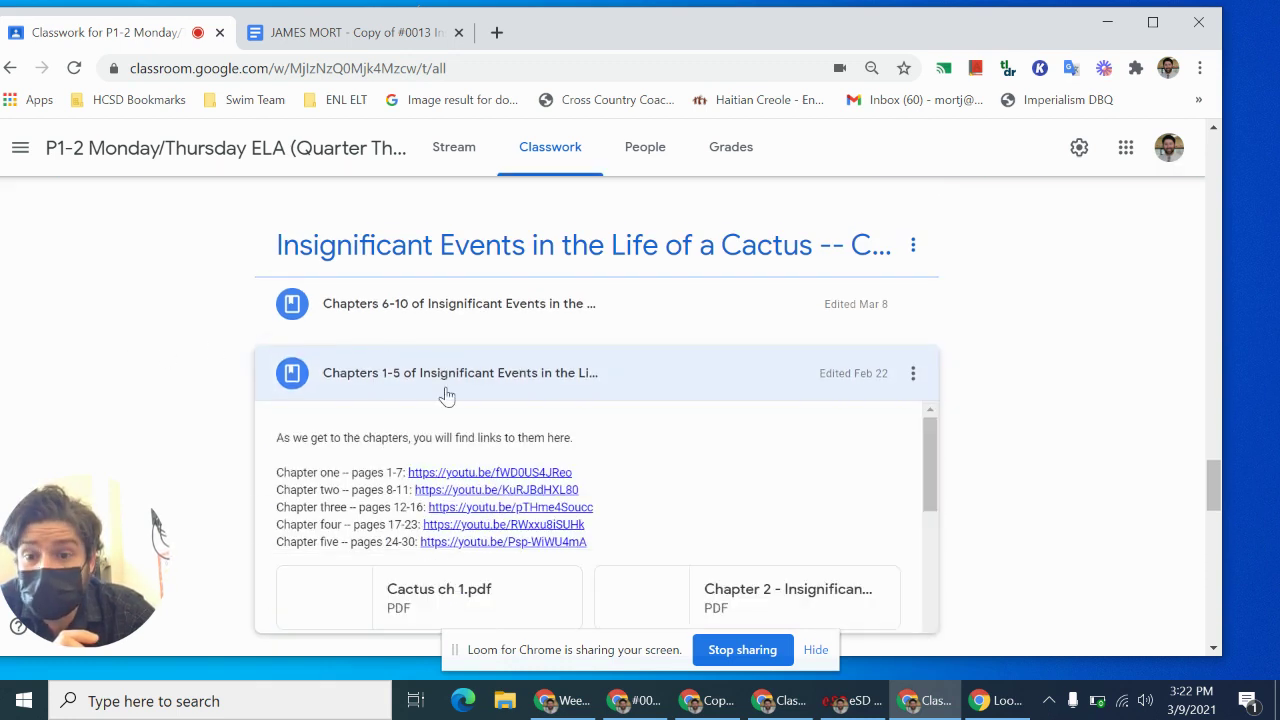
{"action": "scroll", "coordinate": [424, 493], "scroll_direction": "down", "scroll_amount": 5}
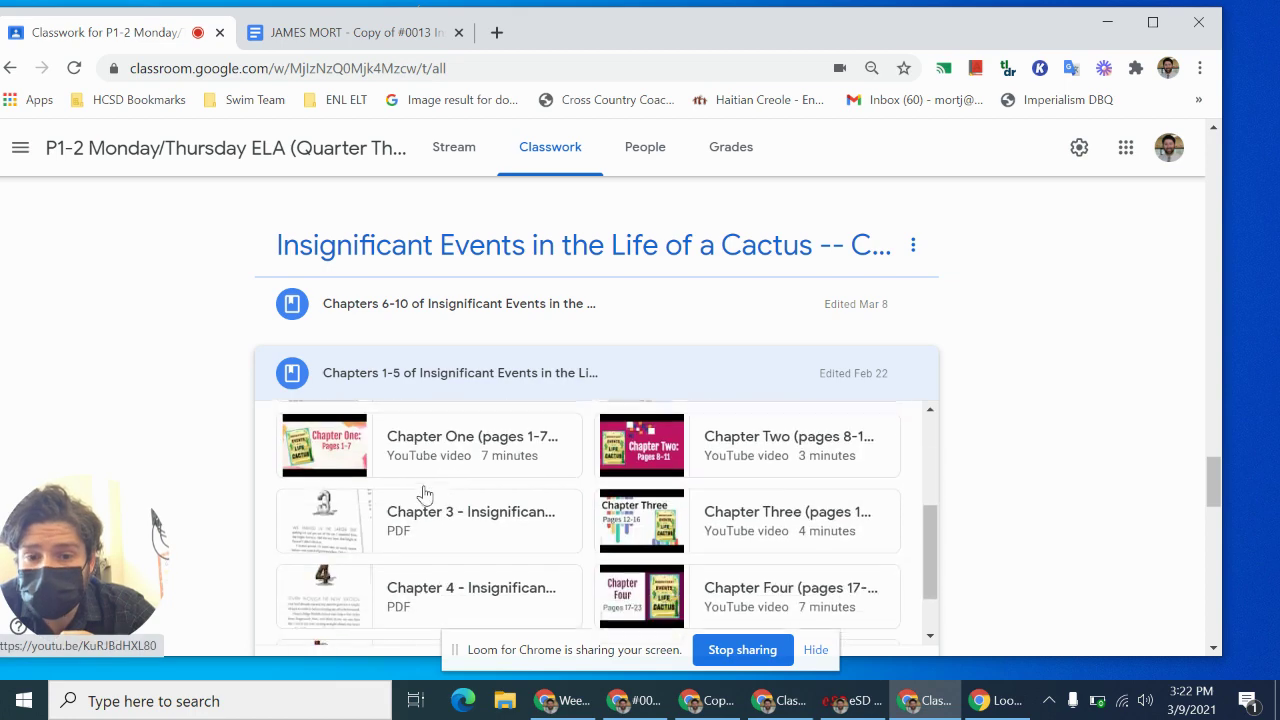
{"action": "left_click", "coordinate": [337, 519]}
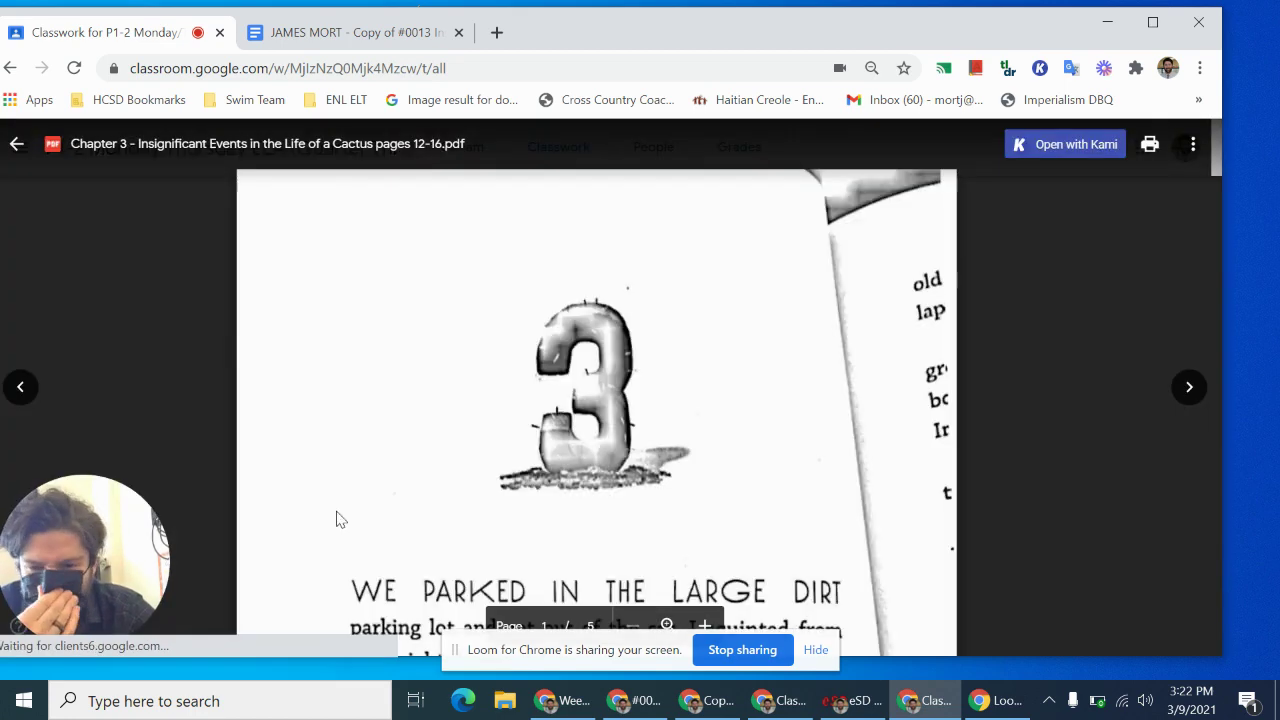
Step: Read pages 12 and 13 of the Chapter 3 PDF for text evidence about Gary the accountant
{"action": "scroll", "coordinate": [590, 468], "scroll_direction": "down", "scroll_amount": 3}
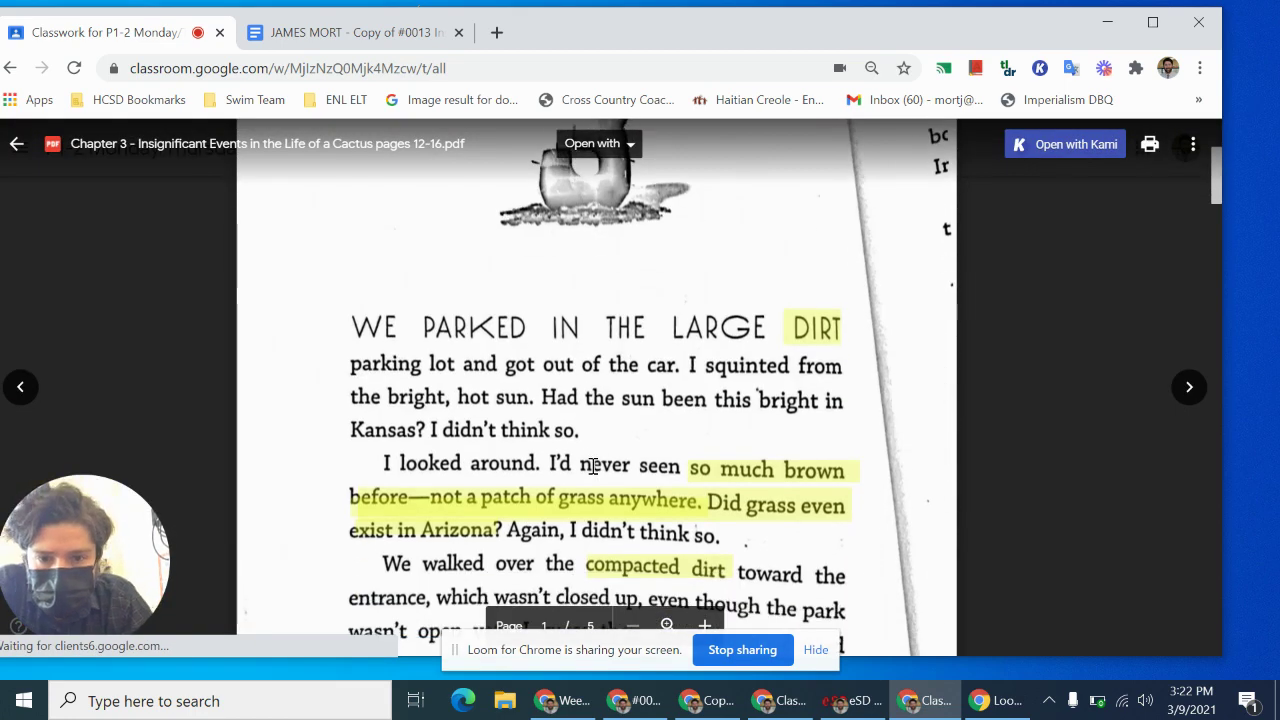
{"action": "scroll", "coordinate": [593, 466], "scroll_direction": "down", "scroll_amount": 3}
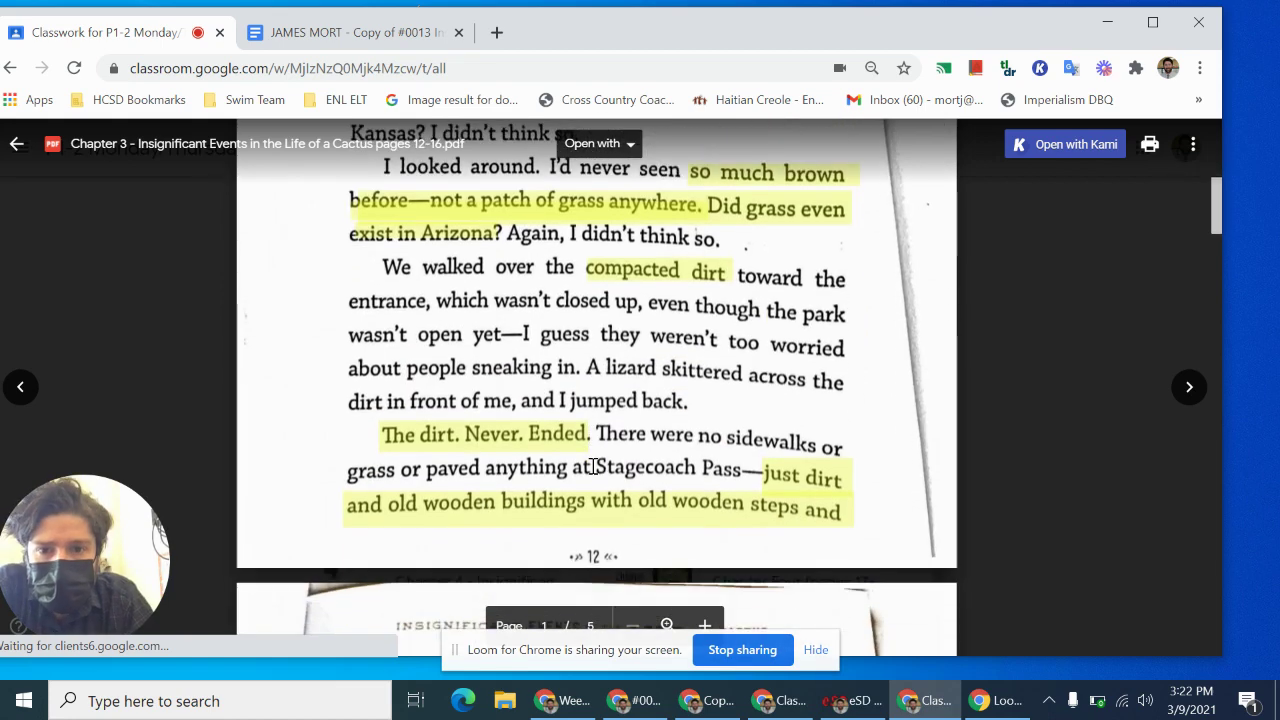
{"action": "scroll", "coordinate": [565, 395], "scroll_direction": "down", "scroll_amount": 4}
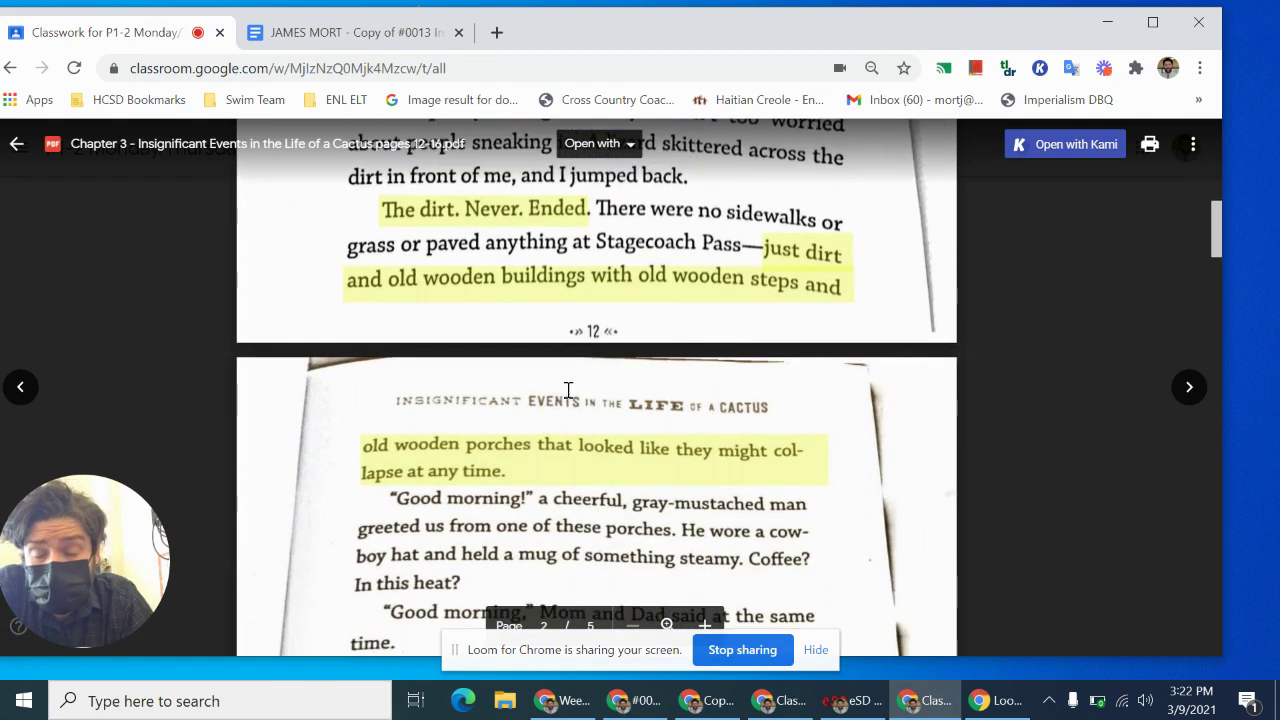
{"action": "scroll", "coordinate": [567, 388], "scroll_direction": "down", "scroll_amount": 2}
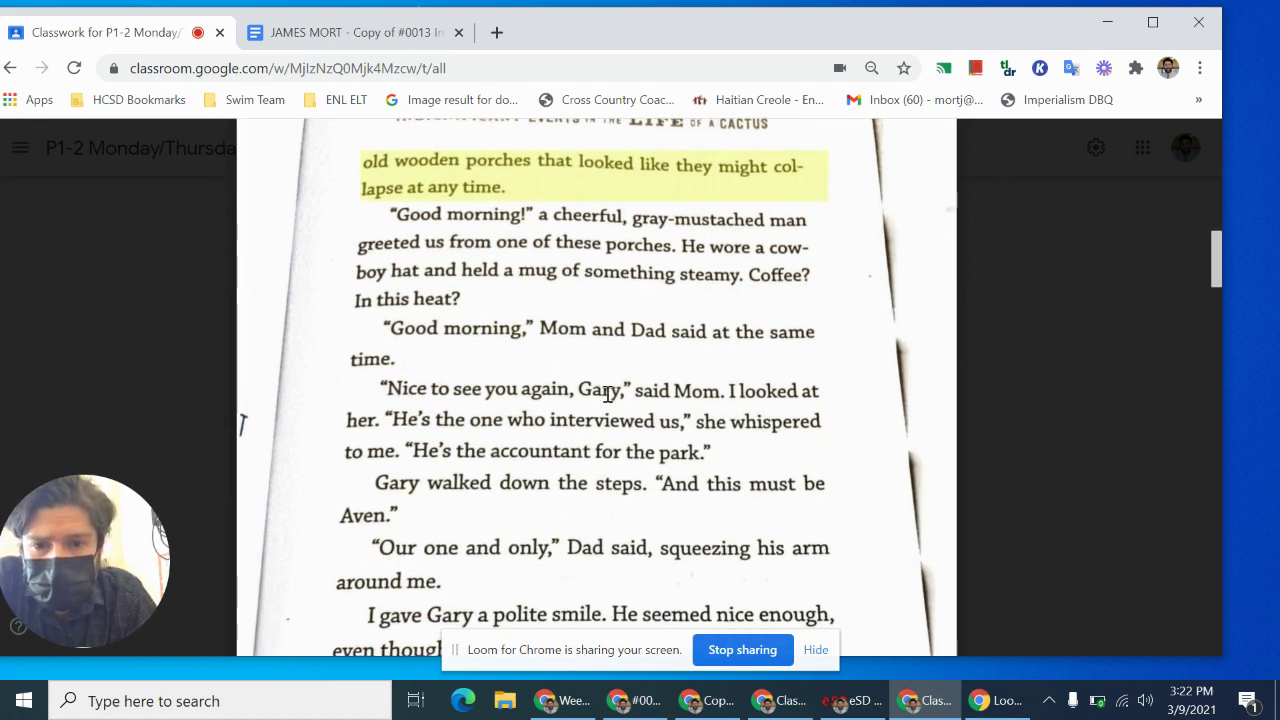
{"action": "mouse_move", "coordinate": [592, 426]}
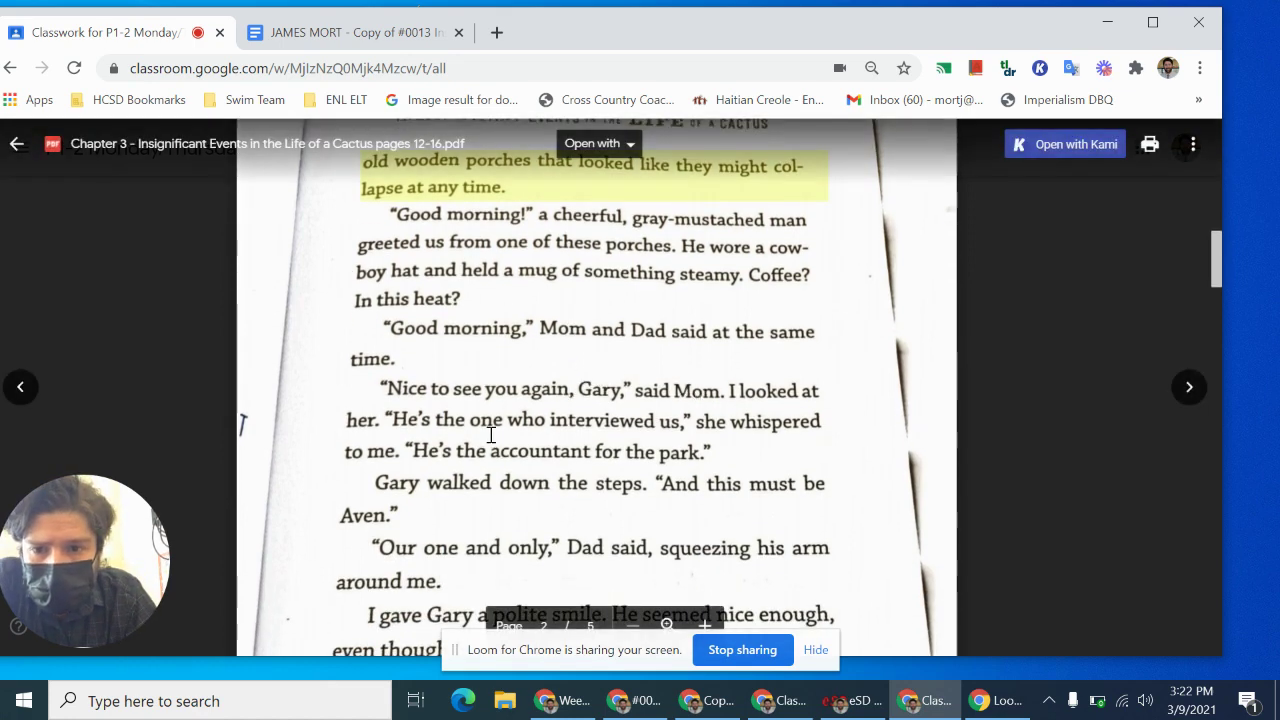
{"action": "scroll", "coordinate": [494, 437], "scroll_direction": "down", "scroll_amount": 1}
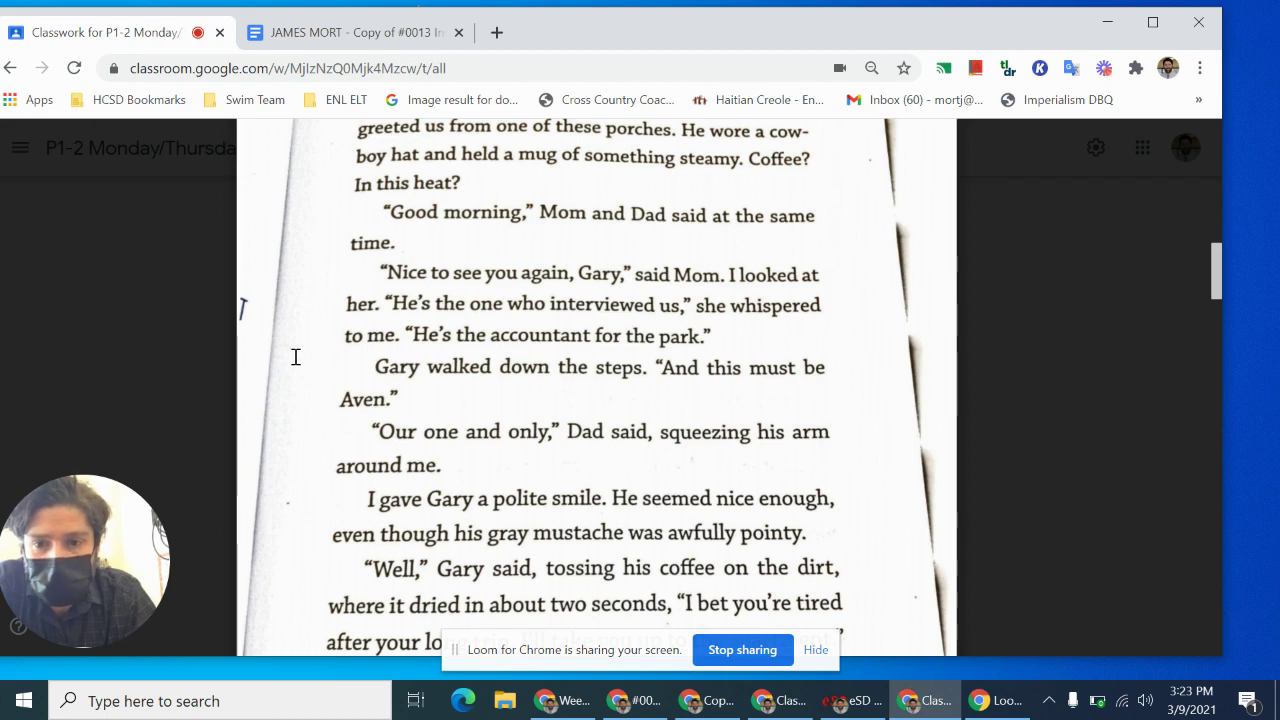
{"action": "scroll", "coordinate": [435, 424], "scroll_direction": "down", "scroll_amount": 1}
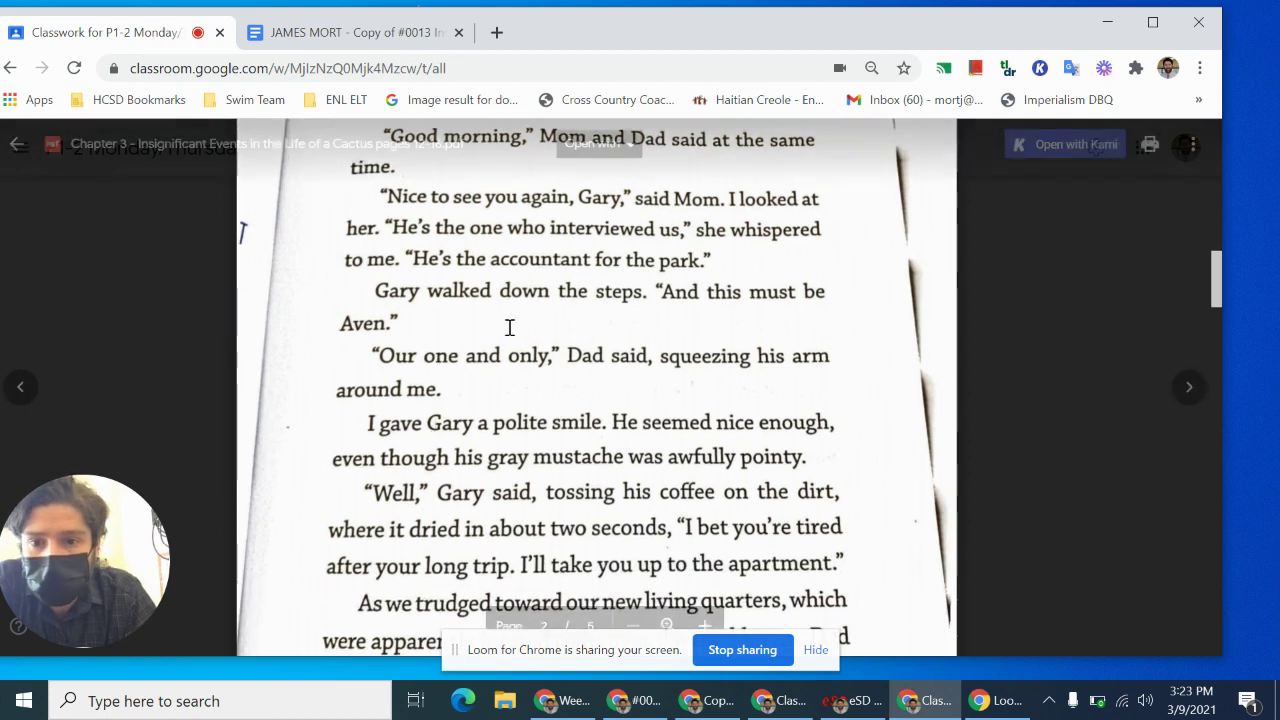
{"action": "scroll", "coordinate": [530, 476], "scroll_direction": "down", "scroll_amount": 1}
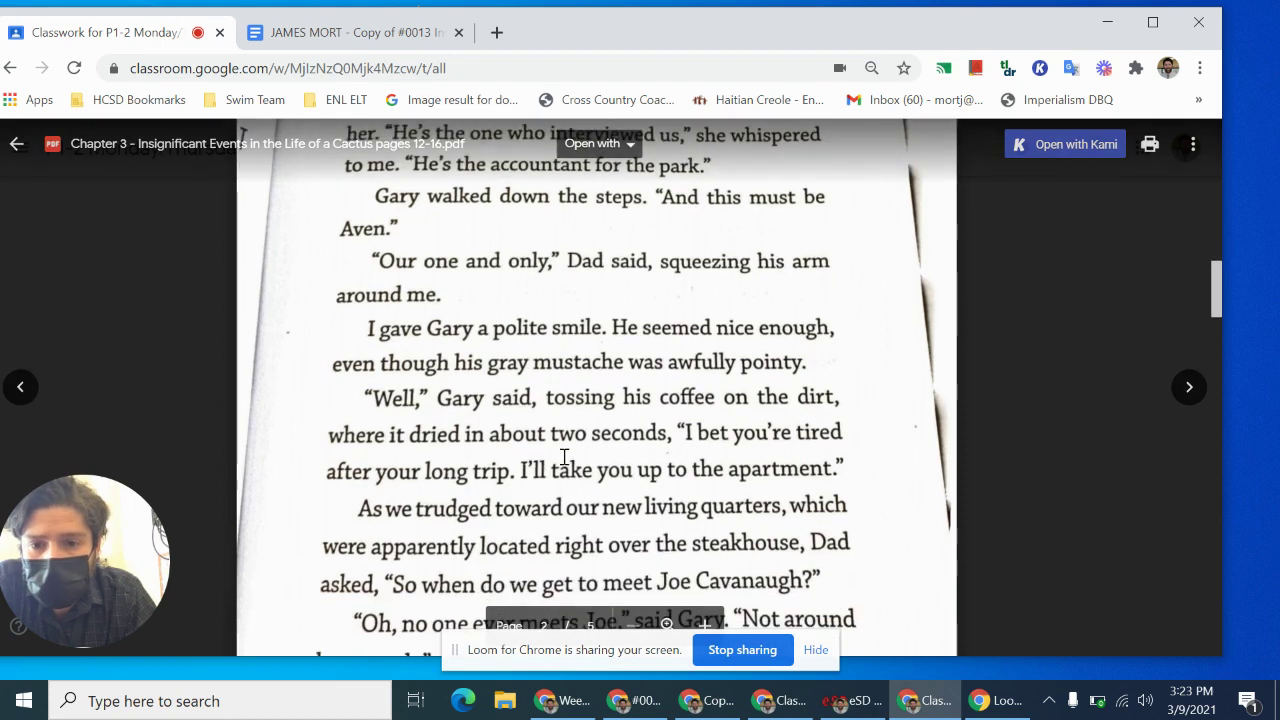
{"action": "scroll", "coordinate": [560, 470], "scroll_direction": "down", "scroll_amount": 1}
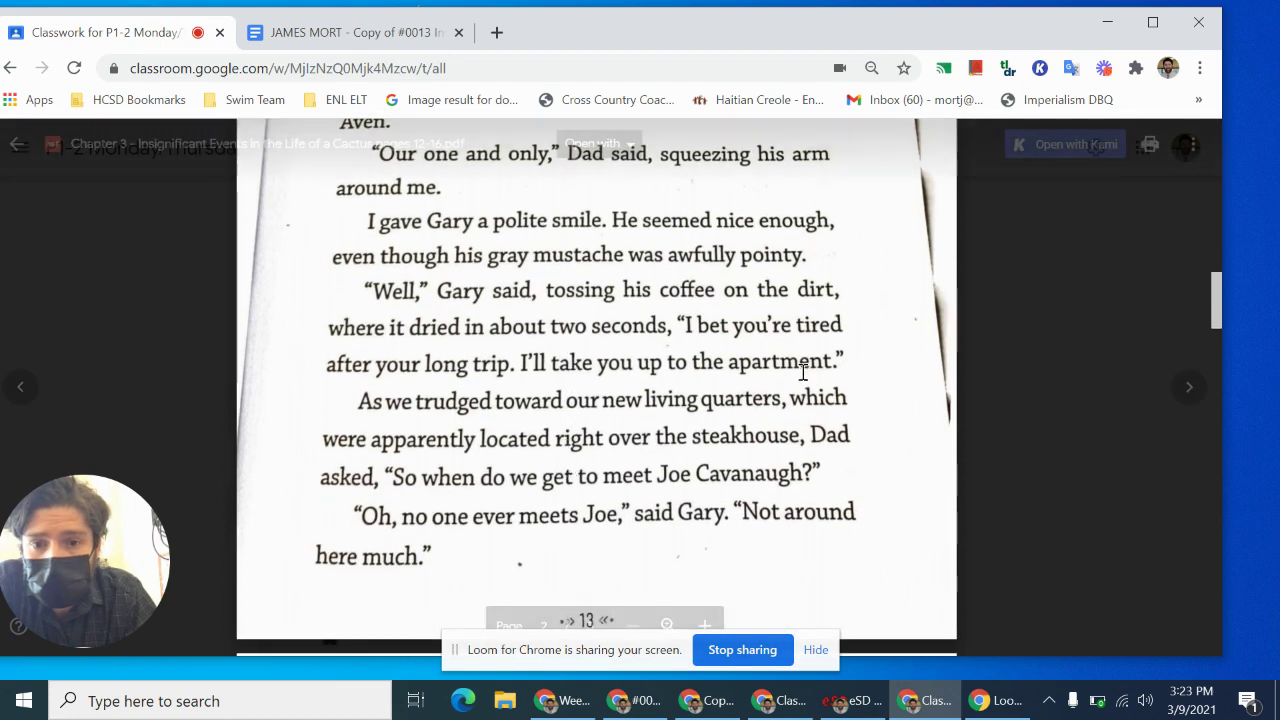
{"action": "scroll", "coordinate": [697, 420], "scroll_direction": "down", "scroll_amount": 1}
{"action": "scroll", "coordinate": [697, 420], "scroll_direction": "down", "scroll_amount": 1}
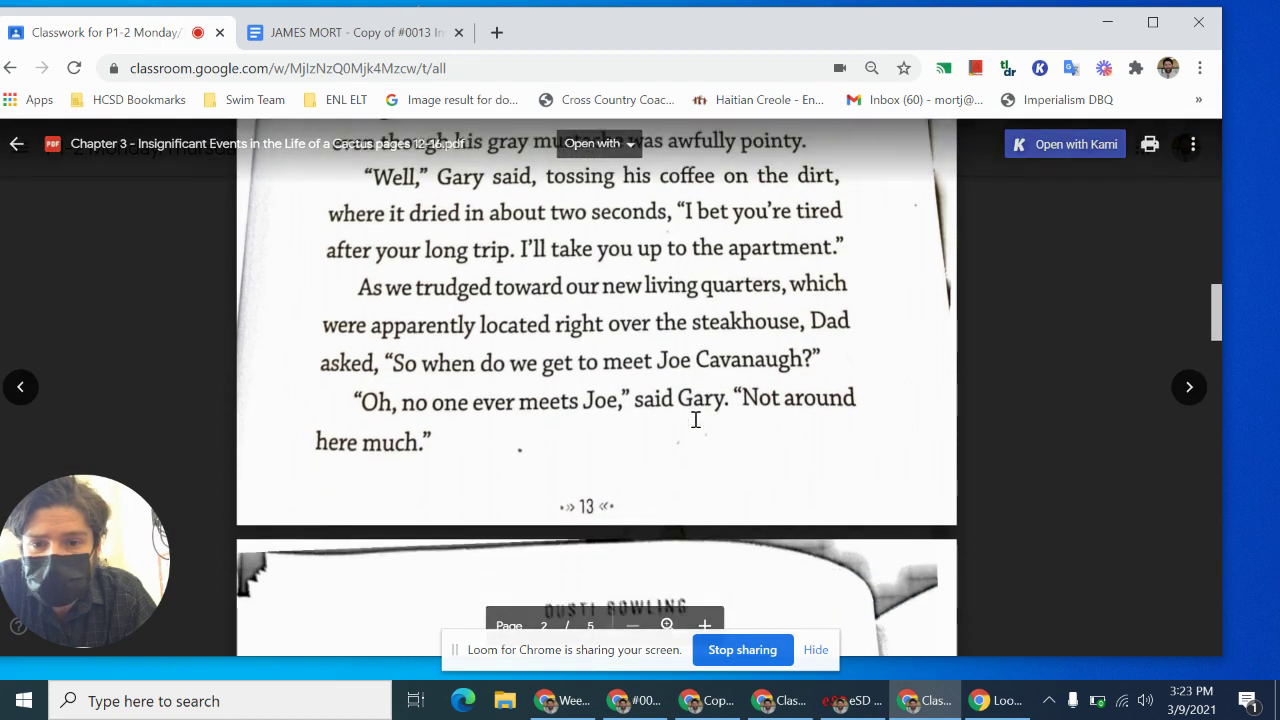
Step: Read page 14 of the Chapter 3 PDF for text evidence about Gary and the family's arrival at the apartment
{"action": "scroll", "coordinate": [697, 420], "scroll_direction": "down", "scroll_amount": 2}
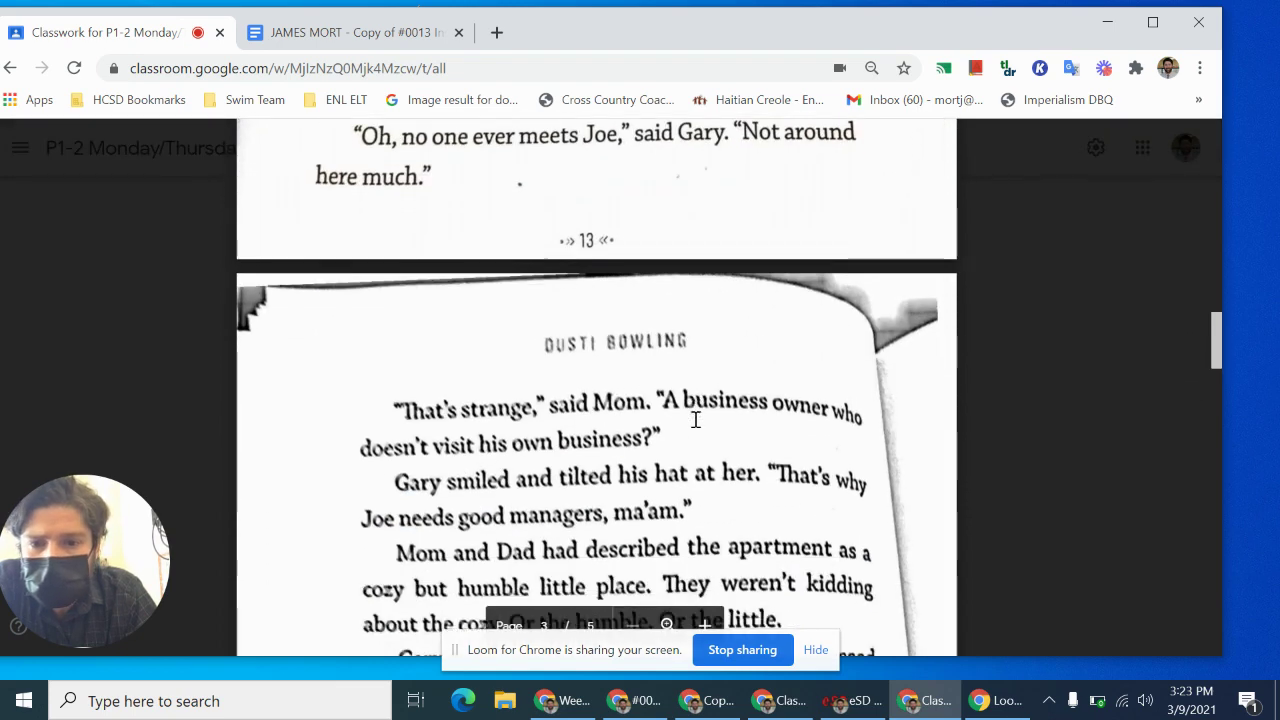
{"action": "scroll", "coordinate": [691, 420], "scroll_direction": "up", "scroll_amount": 1}
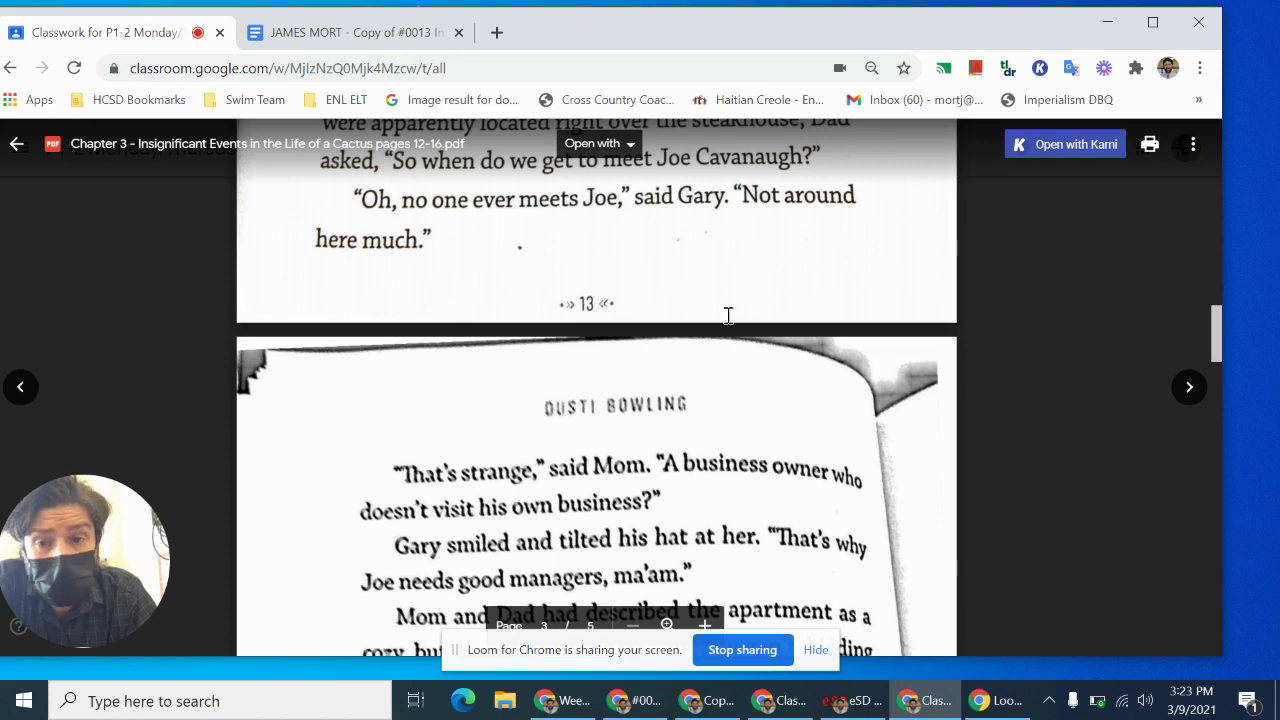
{"action": "scroll", "coordinate": [727, 314], "scroll_direction": "down", "scroll_amount": 1}
{"action": "scroll", "coordinate": [728, 314], "scroll_direction": "down", "scroll_amount": 2}
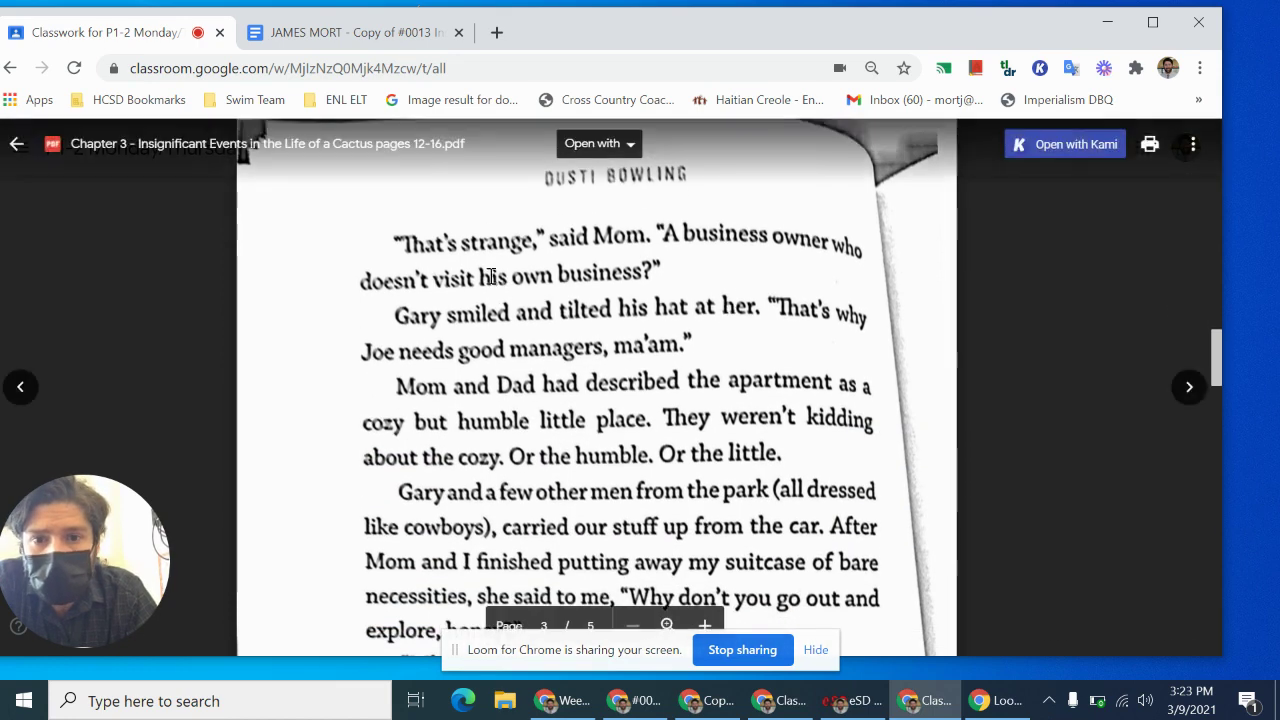
{"action": "scroll", "coordinate": [459, 425], "scroll_direction": "down", "scroll_amount": 1}
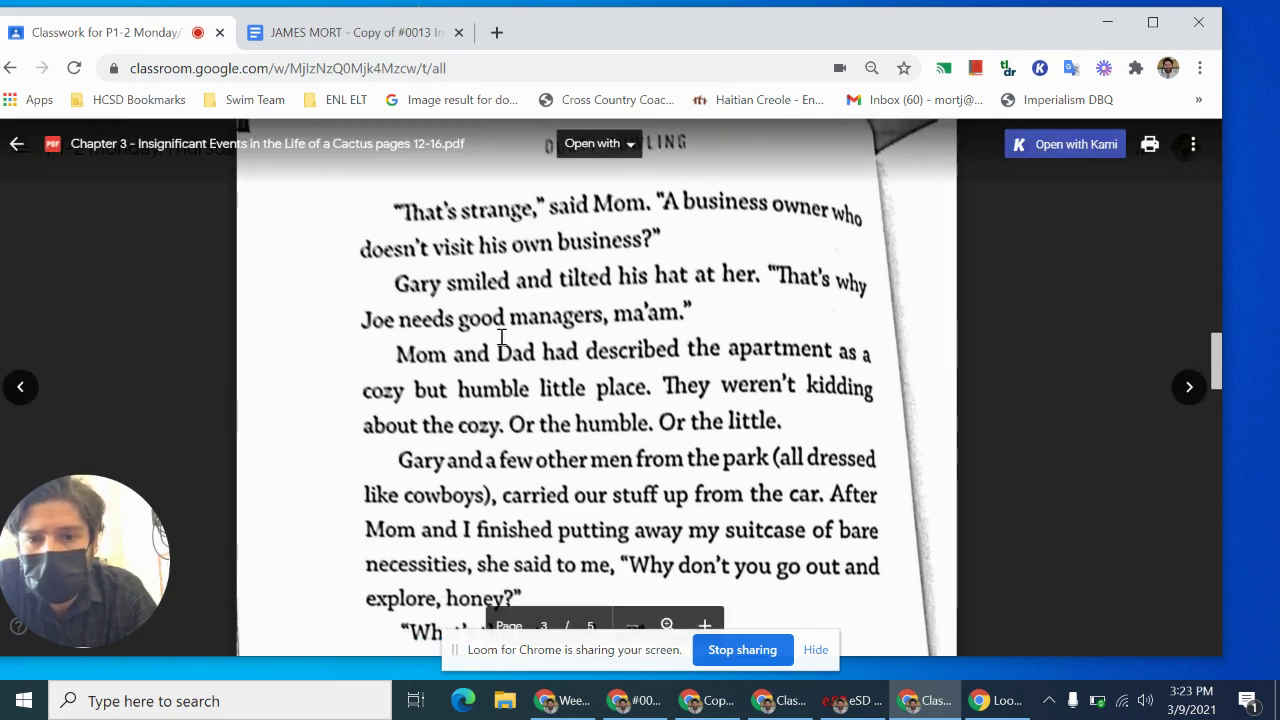
{"action": "scroll", "coordinate": [501, 337], "scroll_direction": "down", "scroll_amount": 2}
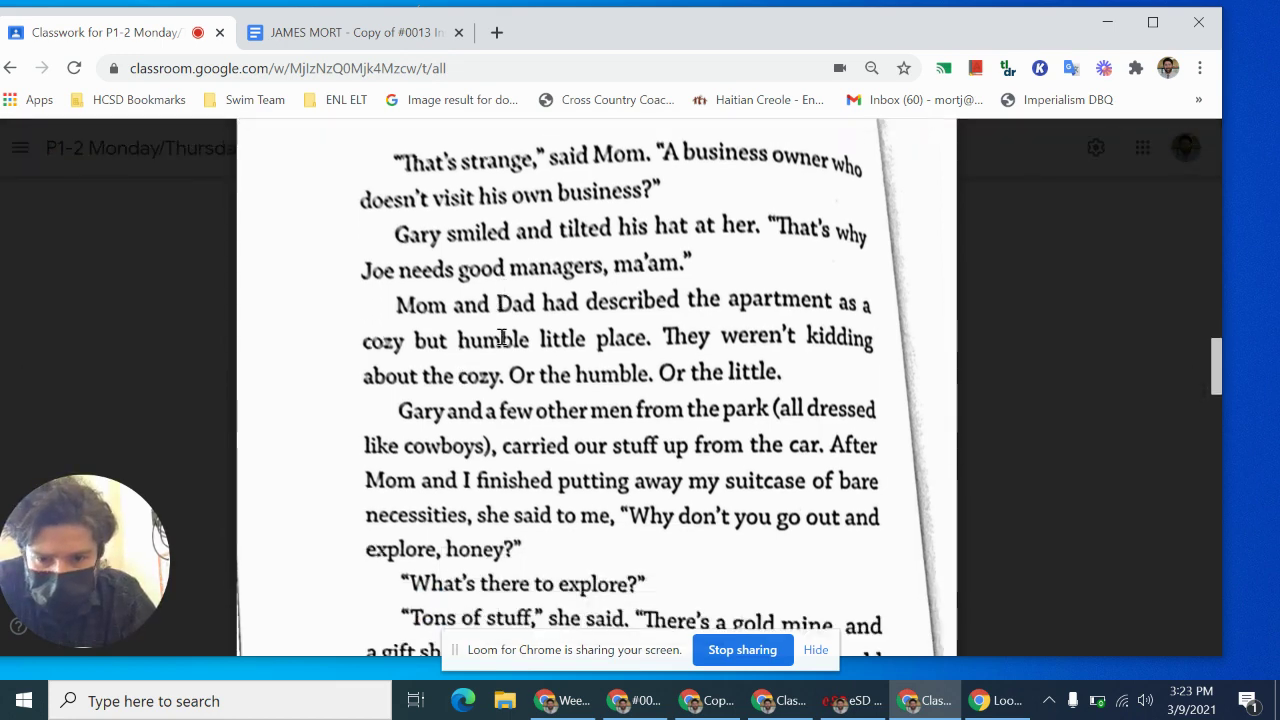
{"action": "scroll", "coordinate": [501, 337], "scroll_direction": "down", "scroll_amount": 2}
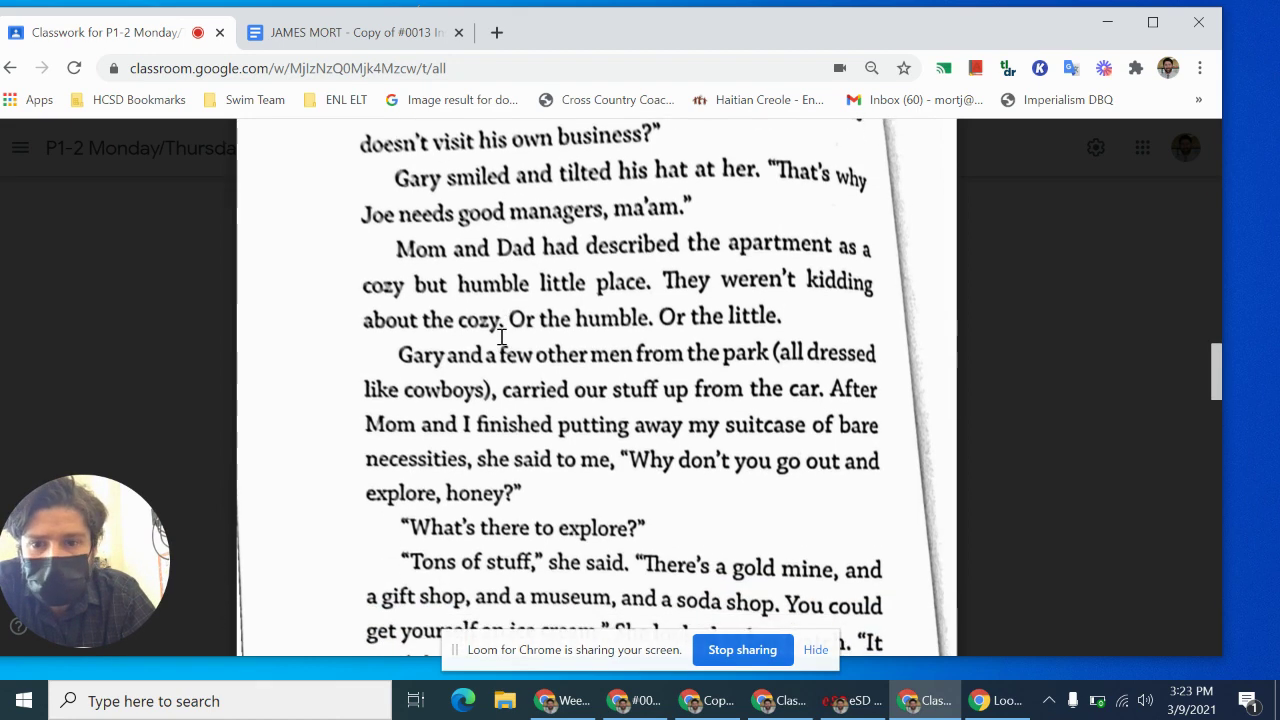
{"action": "scroll", "coordinate": [501, 337], "scroll_direction": "down", "scroll_amount": 5}
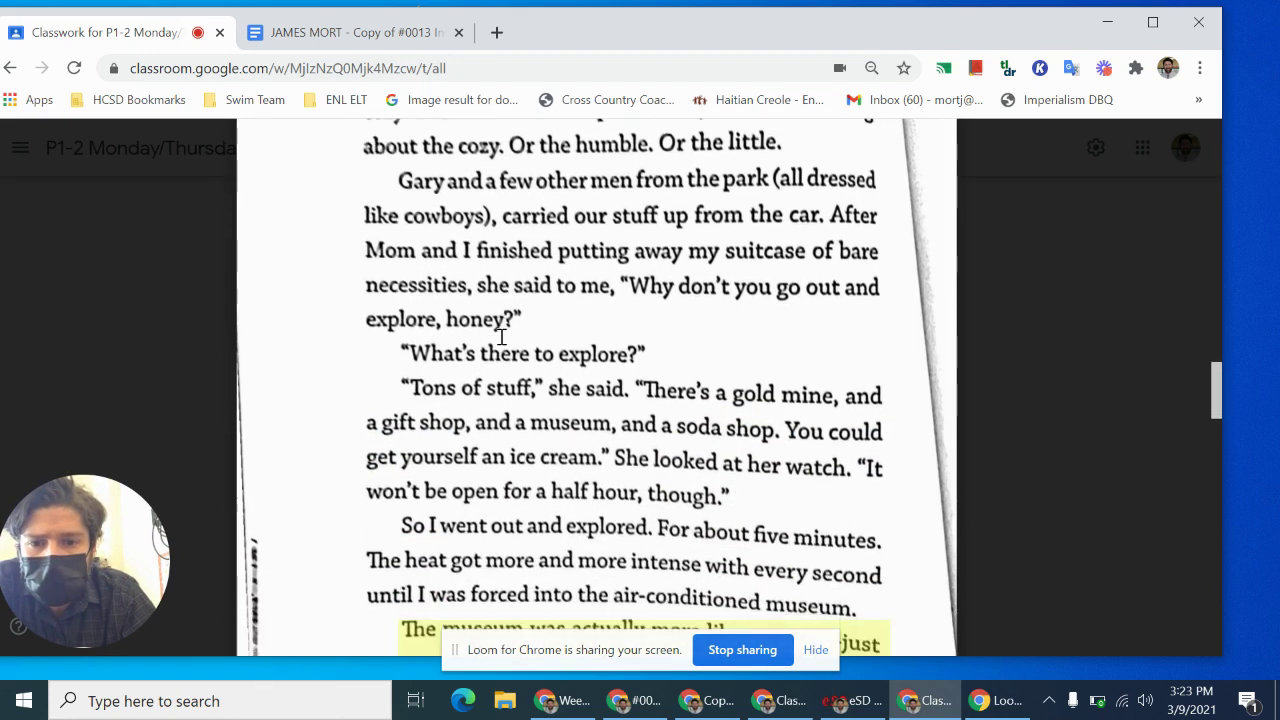
{"action": "scroll", "coordinate": [501, 337], "scroll_direction": "down", "scroll_amount": 5}
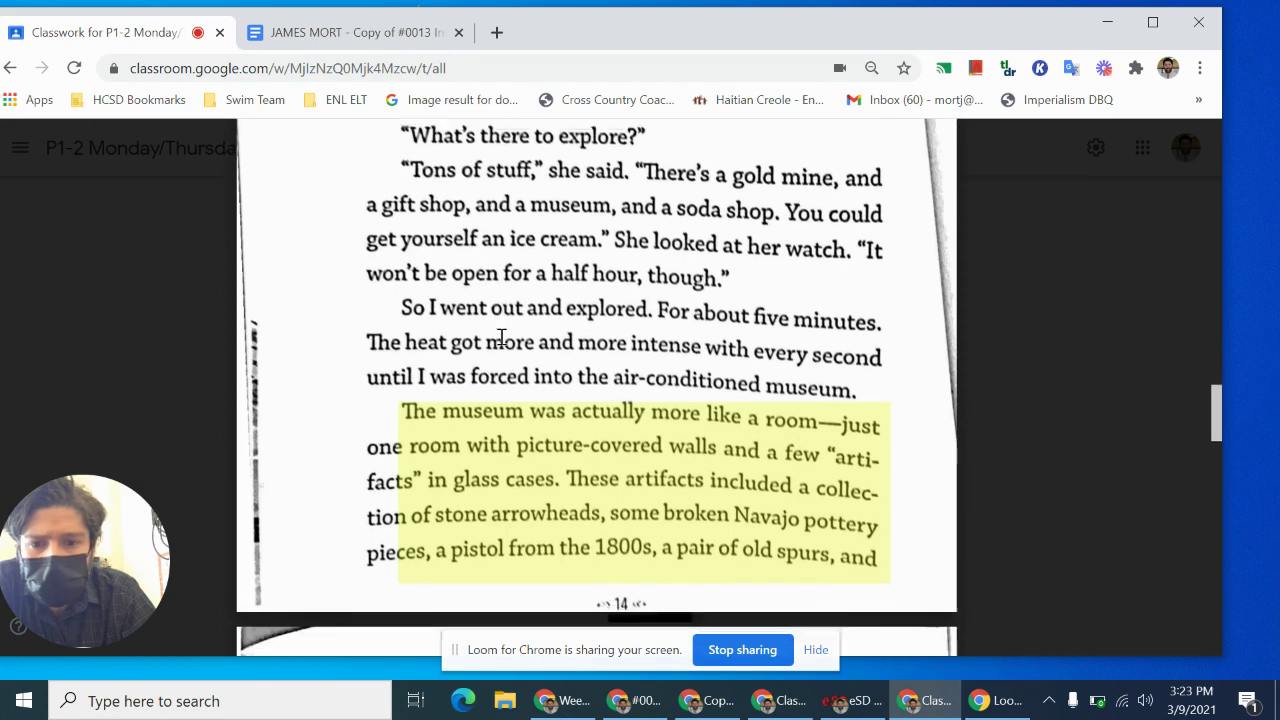
{"action": "scroll", "coordinate": [501, 337], "scroll_direction": "down", "scroll_amount": 7}
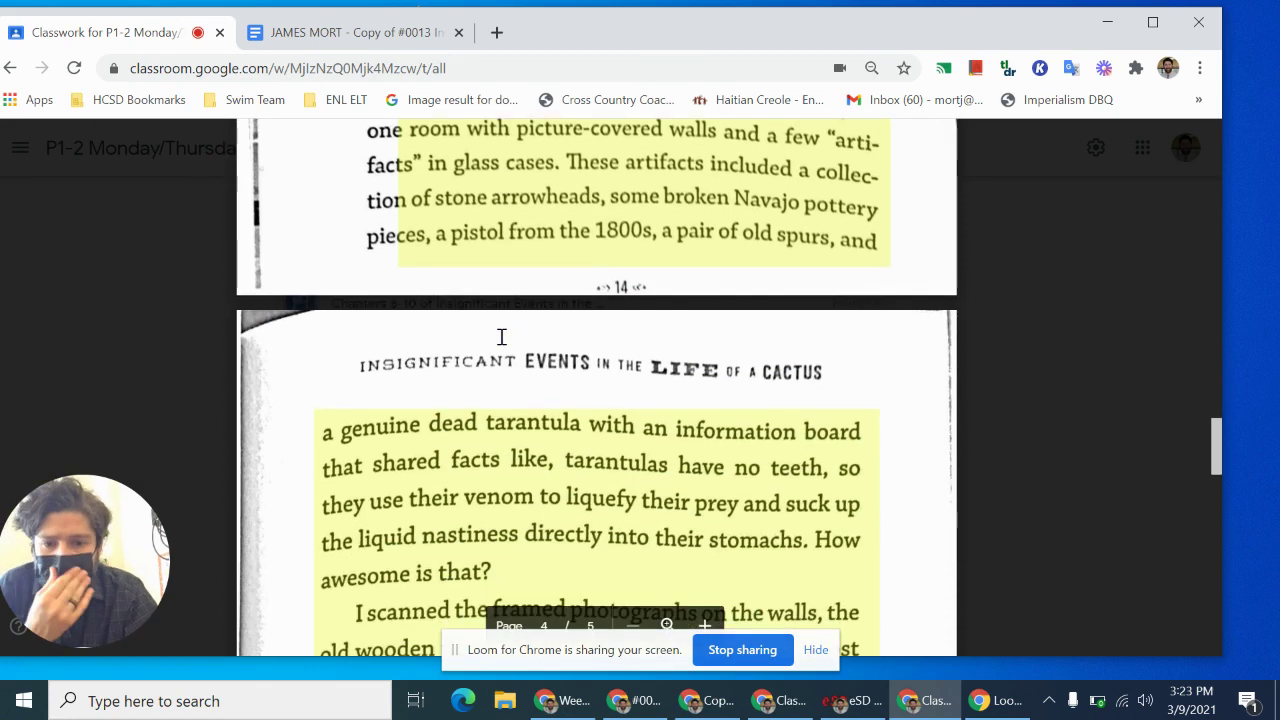
{"action": "scroll", "coordinate": [501, 337], "scroll_direction": "up", "scroll_amount": 3}
{"action": "scroll", "coordinate": [501, 337], "scroll_direction": "up", "scroll_amount": 3}
Step: Read the highlighted museum passage and the dialogue with Dad on page 15 for mentions of Gary
{"action": "scroll", "coordinate": [501, 337], "scroll_direction": "down", "scroll_amount": 20}
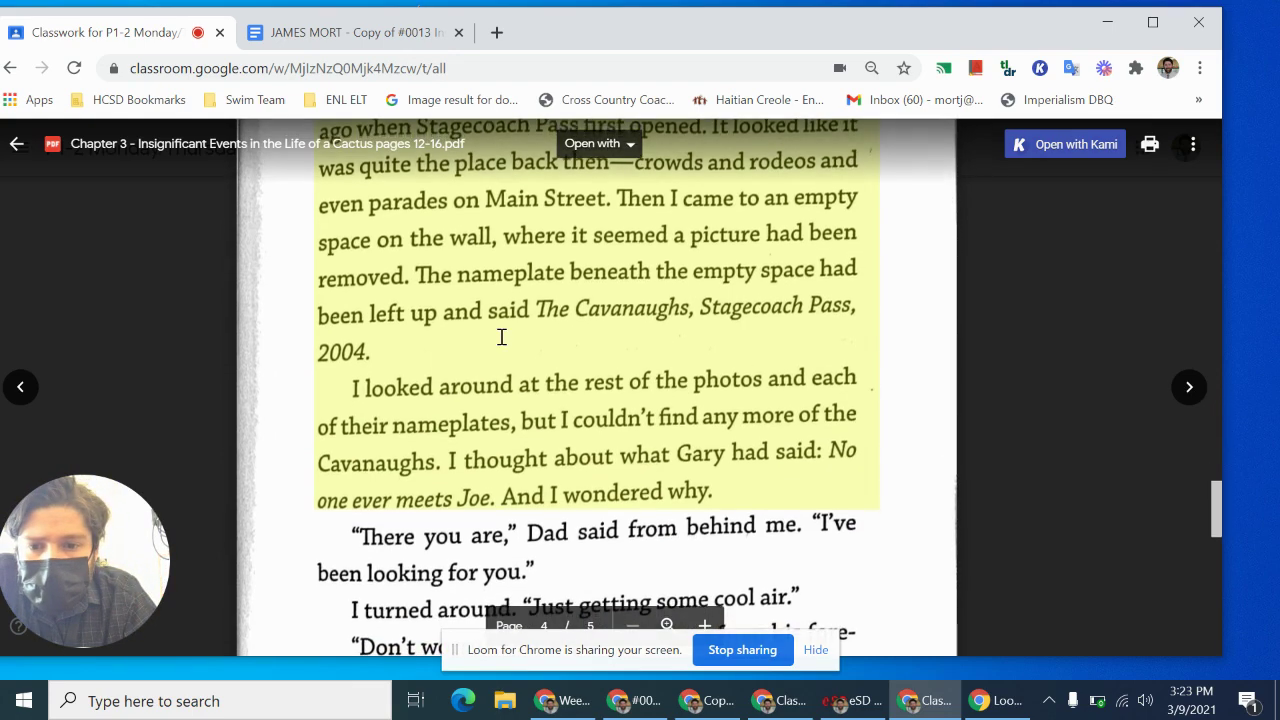
{"action": "scroll", "coordinate": [501, 337], "scroll_direction": "up", "scroll_amount": 1}
{"action": "scroll", "coordinate": [501, 337], "scroll_direction": "down", "scroll_amount": 1}
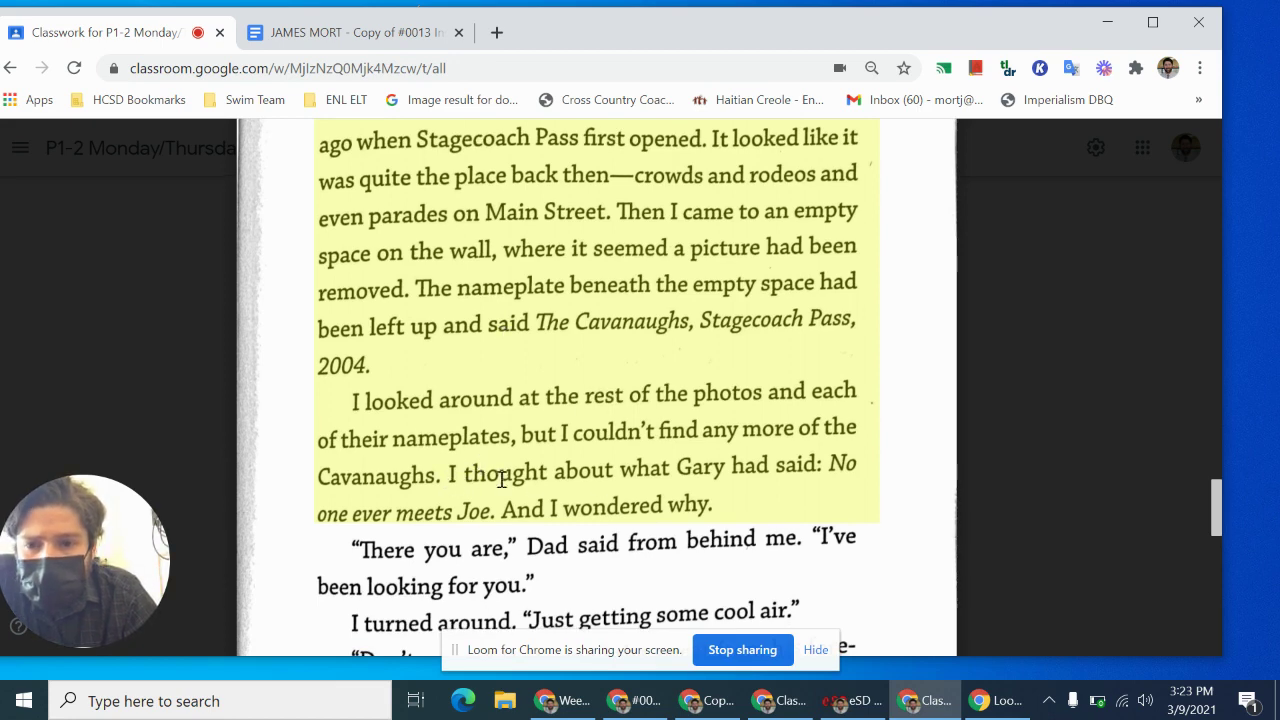
{"action": "scroll", "coordinate": [770, 481], "scroll_direction": "down", "scroll_amount": 1}
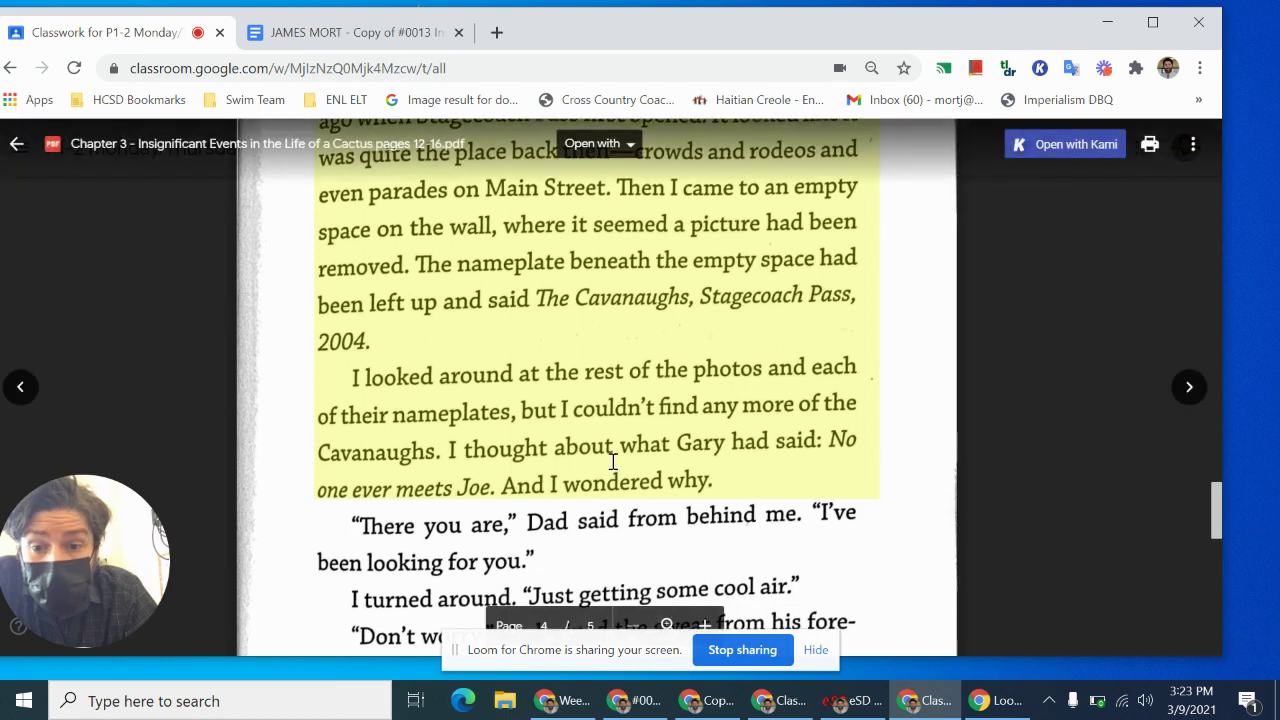
{"action": "scroll", "coordinate": [613, 461], "scroll_direction": "down", "scroll_amount": 1}
{"action": "scroll", "coordinate": [613, 461], "scroll_direction": "down", "scroll_amount": 1}
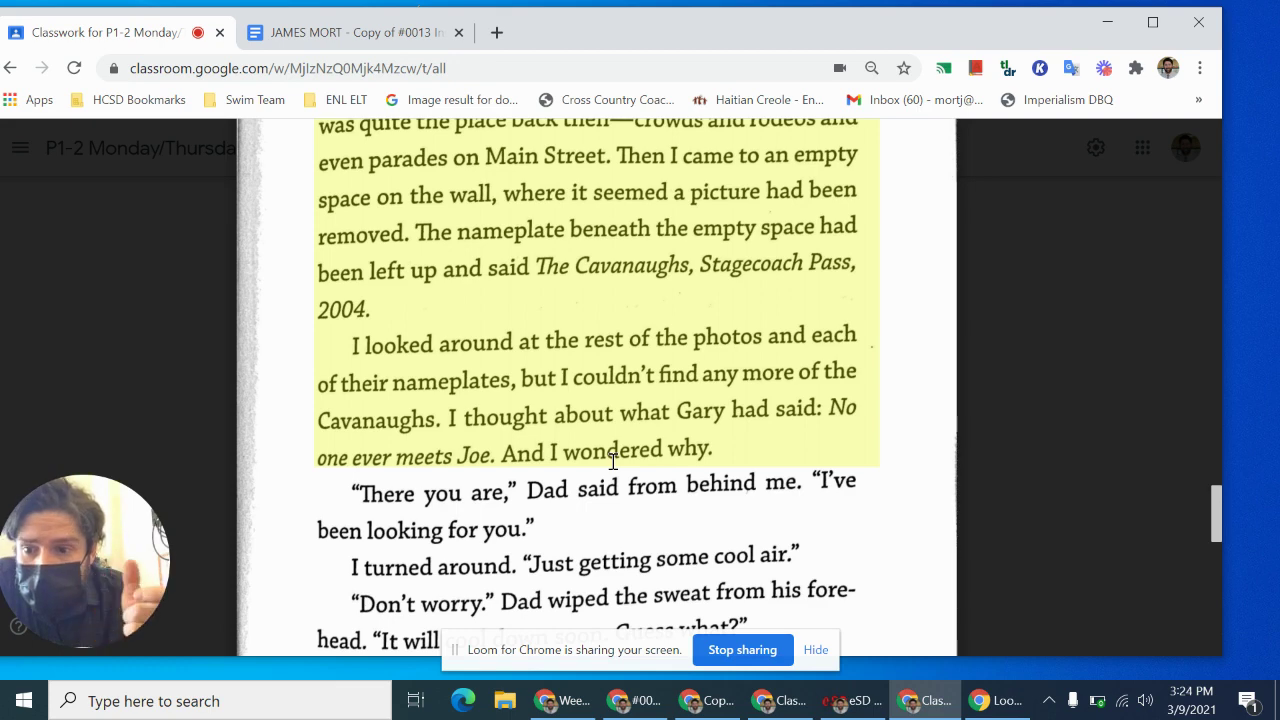
{"action": "scroll", "coordinate": [613, 461], "scroll_direction": "down", "scroll_amount": 2}
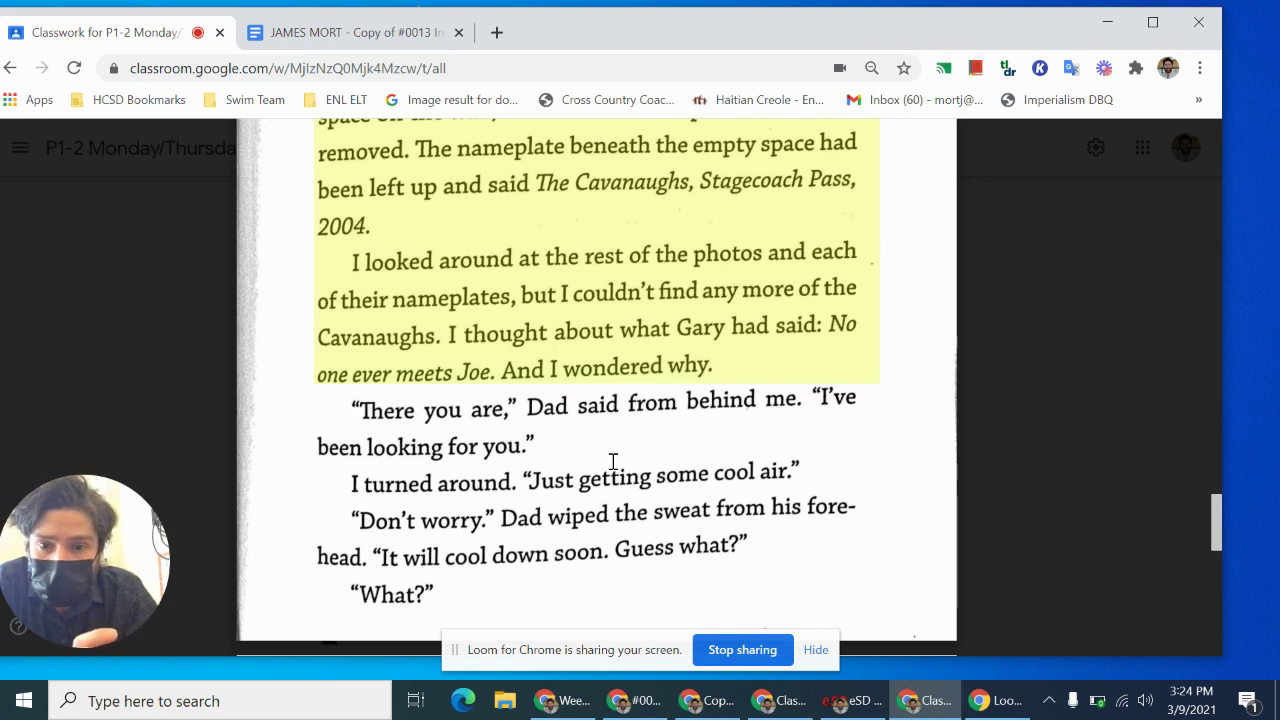
{"action": "scroll", "coordinate": [613, 461], "scroll_direction": "down", "scroll_amount": 1}
{"action": "scroll", "coordinate": [613, 461], "scroll_direction": "down", "scroll_amount": 2}
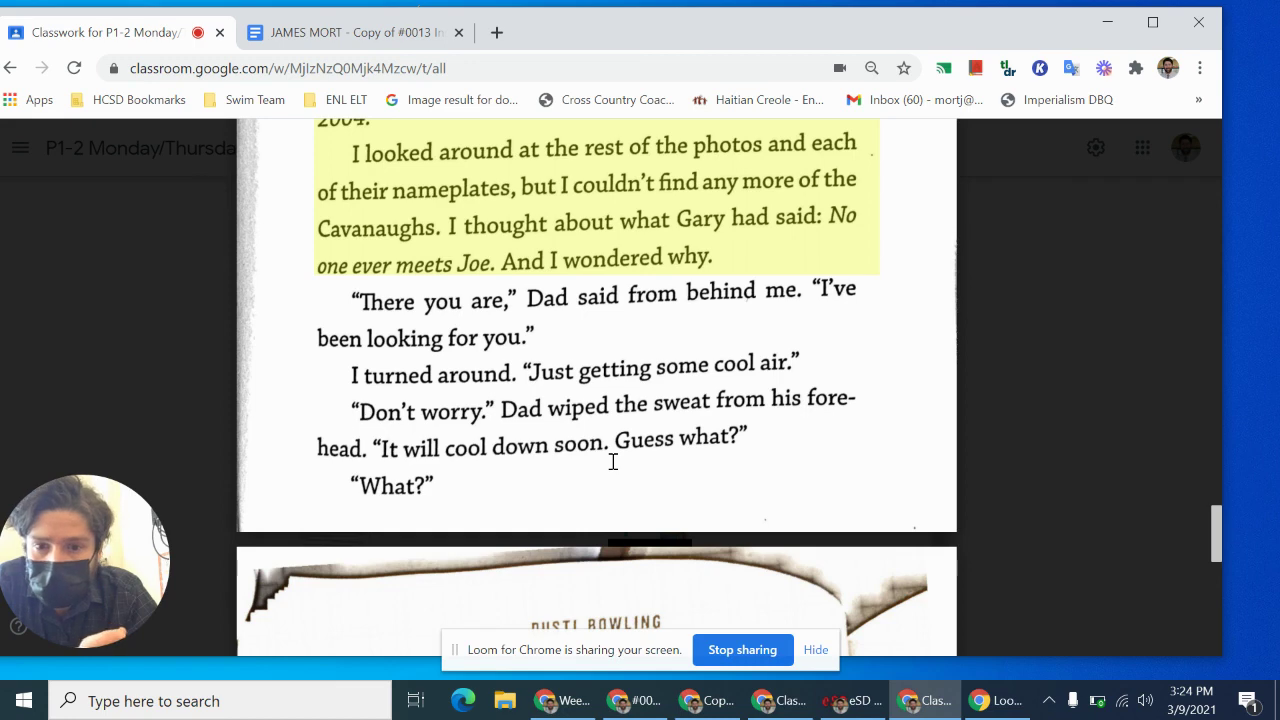
Step: Read the last page of the Chapter 3 PDF, then review the earlier pages back to Gary's dialogue on page 14
{"action": "scroll", "coordinate": [613, 461], "scroll_direction": "down", "scroll_amount": 3}
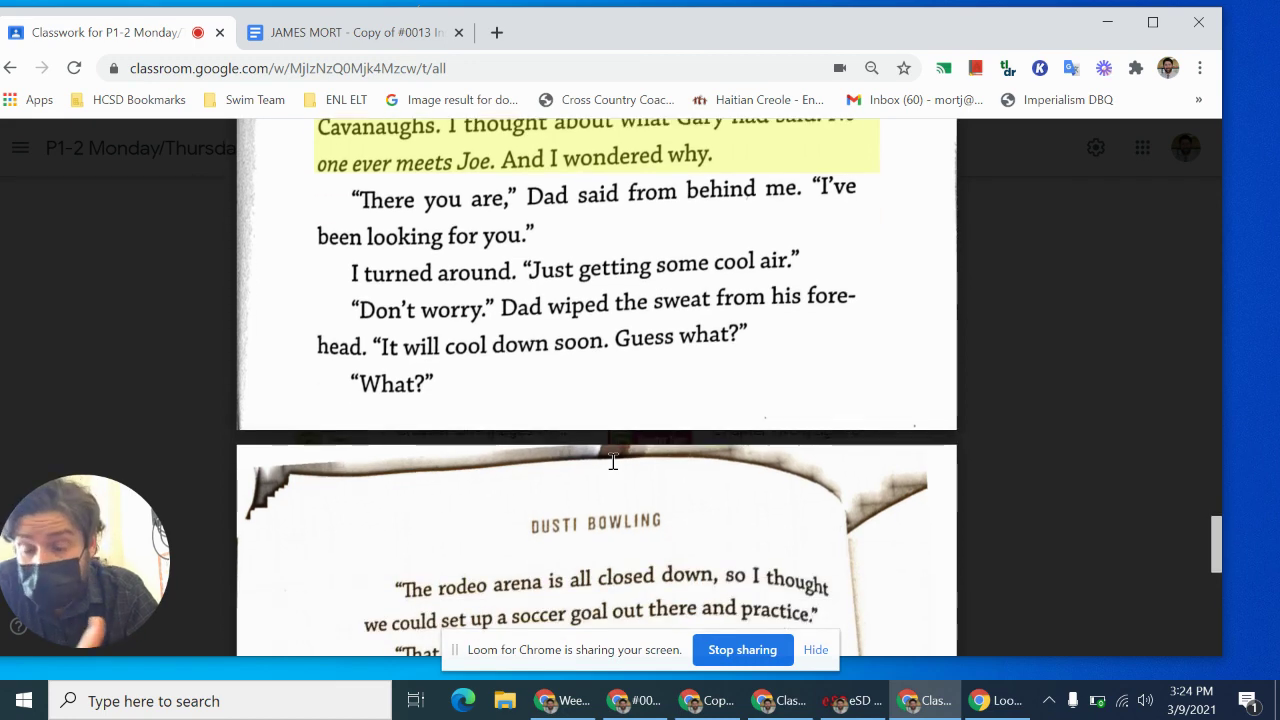
{"action": "scroll", "coordinate": [613, 461], "scroll_direction": "down", "scroll_amount": 6}
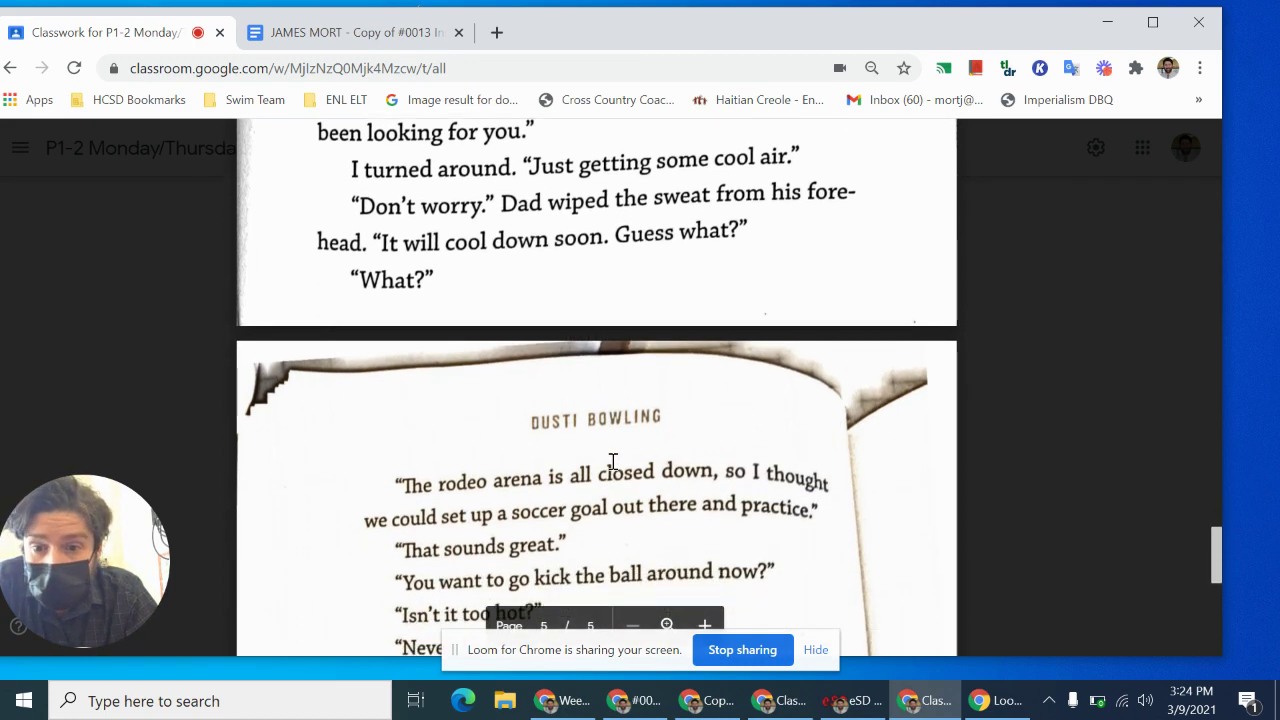
{"action": "scroll", "coordinate": [613, 461], "scroll_direction": "down", "scroll_amount": 3}
{"action": "scroll", "coordinate": [613, 461], "scroll_direction": "down", "scroll_amount": 8}
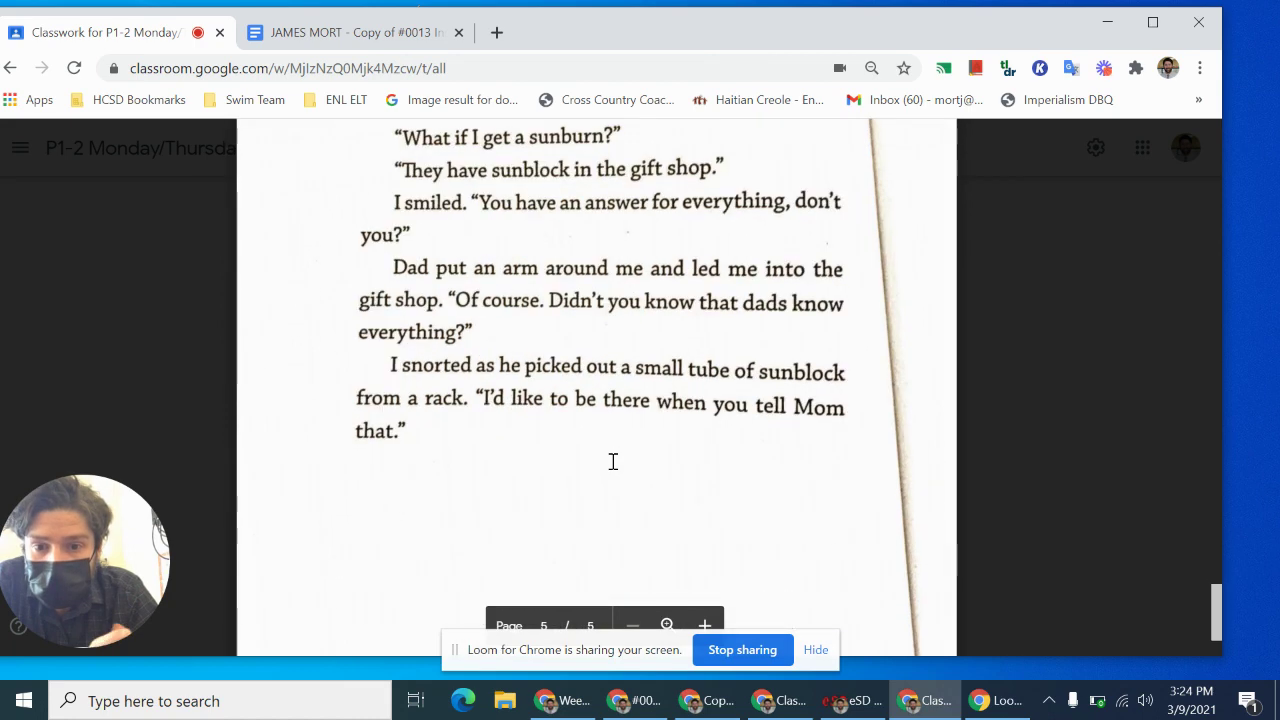
{"action": "scroll", "coordinate": [613, 461], "scroll_direction": "down", "scroll_amount": 1}
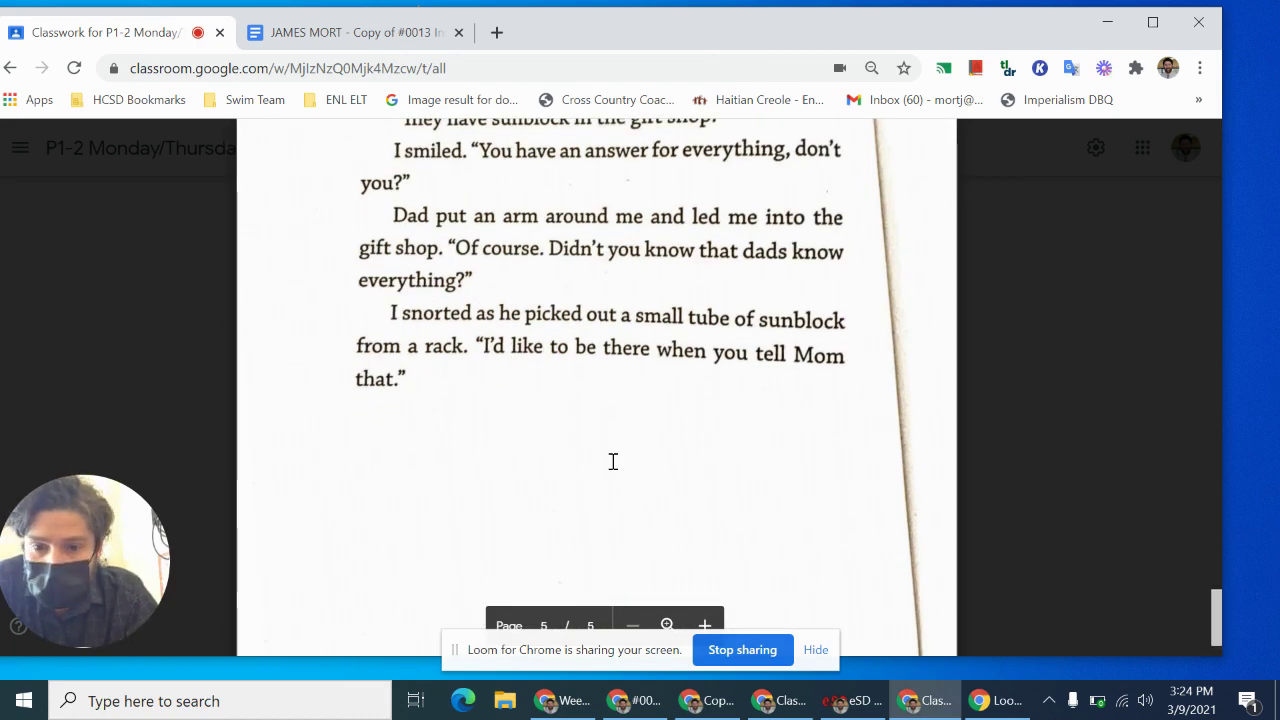
{"action": "scroll", "coordinate": [576, 400], "scroll_direction": "up", "scroll_amount": 1}
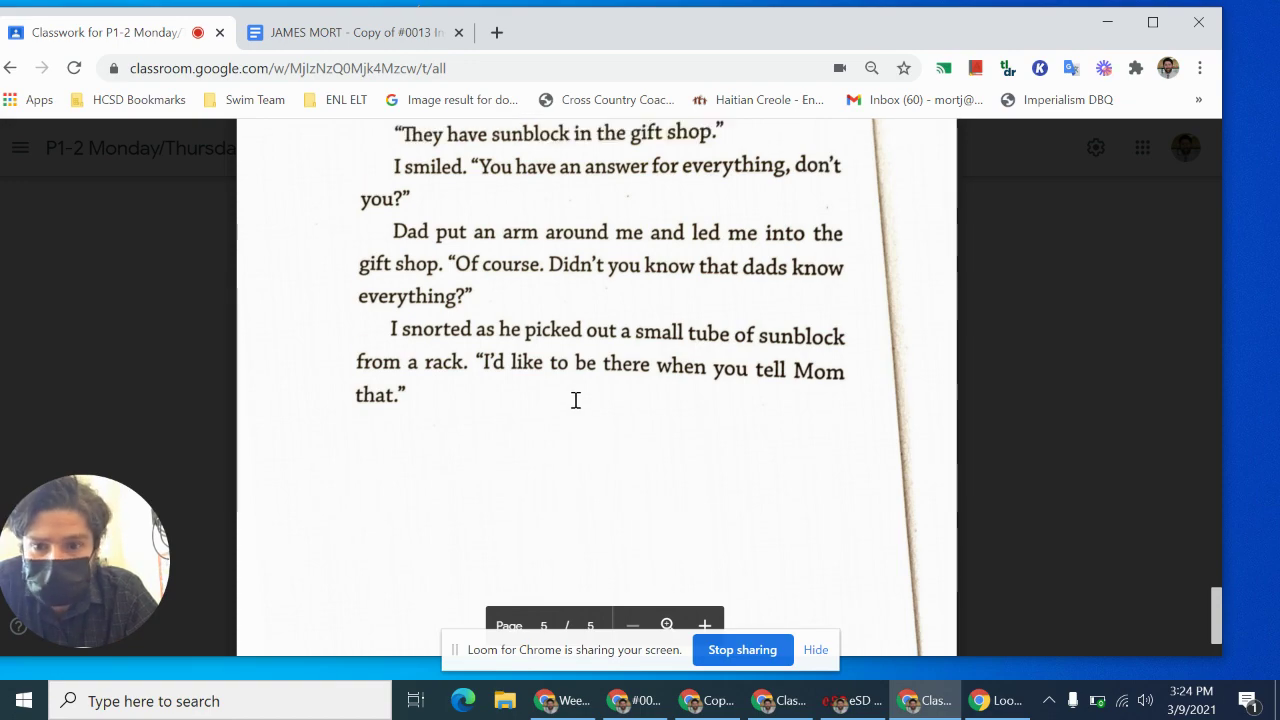
{"action": "scroll", "coordinate": [576, 400], "scroll_direction": "up", "scroll_amount": 7}
{"action": "scroll", "coordinate": [576, 400], "scroll_direction": "up", "scroll_amount": 10}
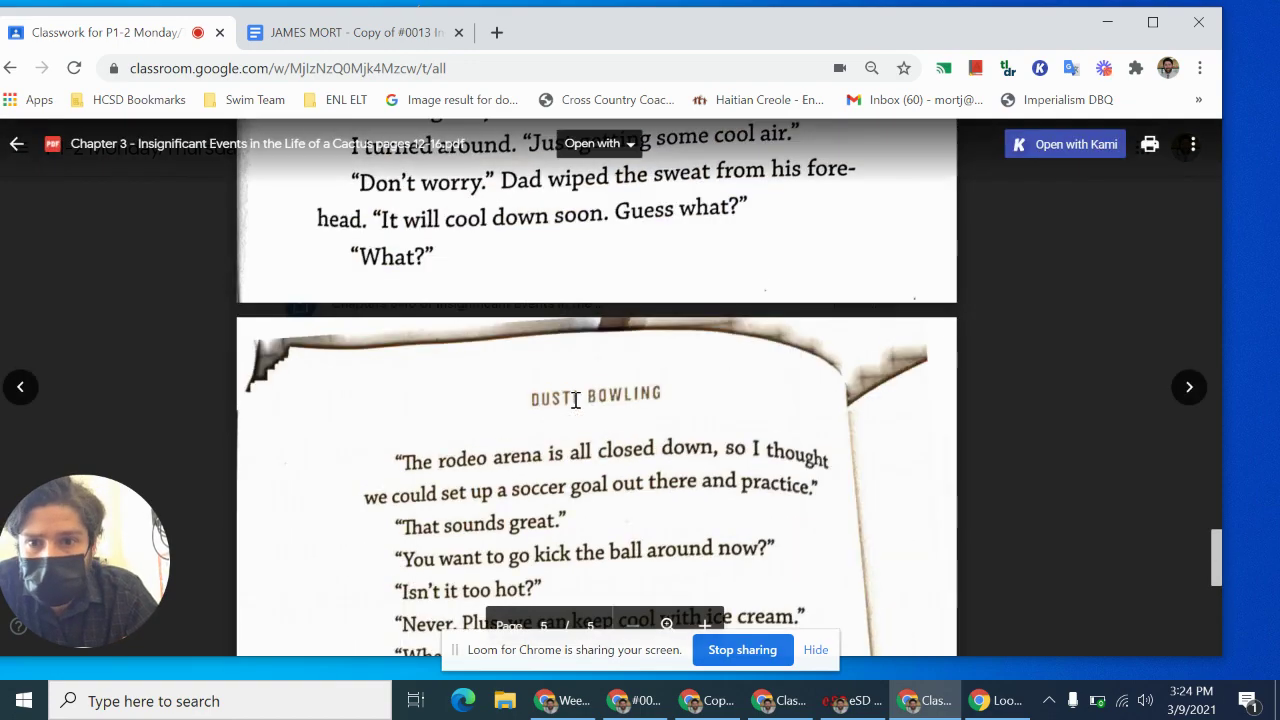
{"action": "scroll", "coordinate": [576, 400], "scroll_direction": "up", "scroll_amount": 3}
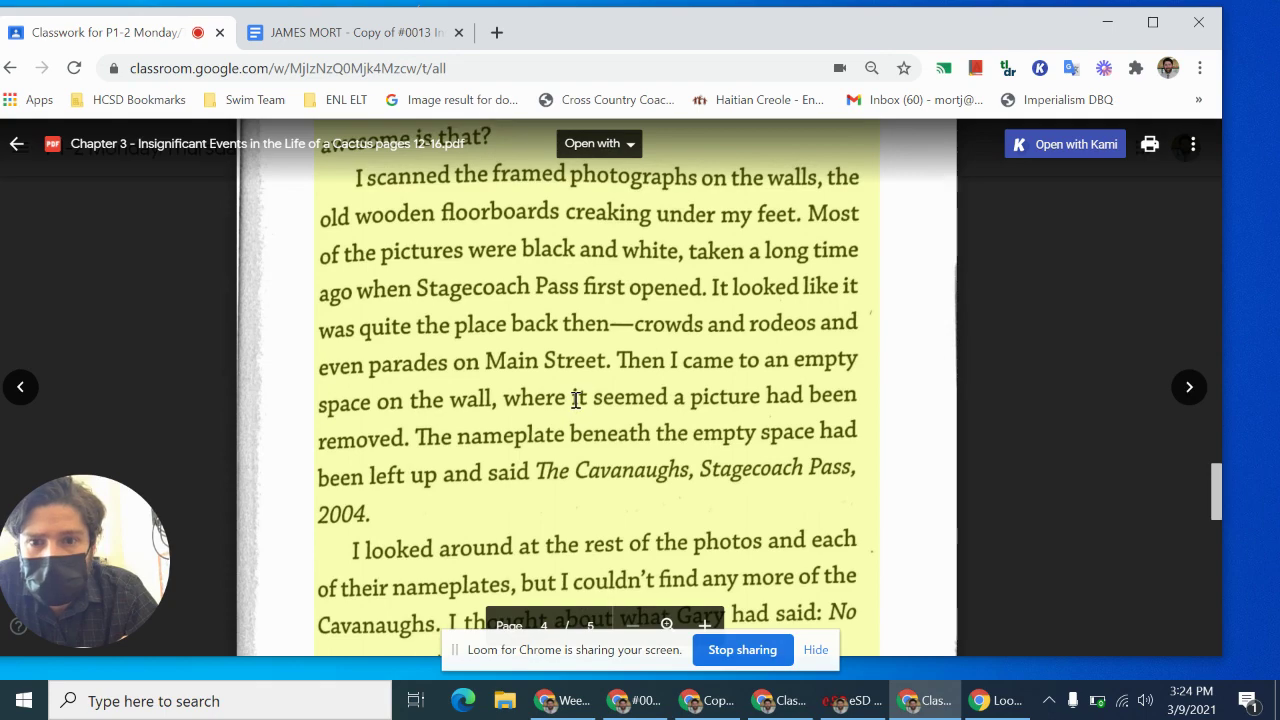
{"action": "scroll", "coordinate": [576, 400], "scroll_direction": "up", "scroll_amount": 3}
{"action": "scroll", "coordinate": [576, 400], "scroll_direction": "up", "scroll_amount": 10}
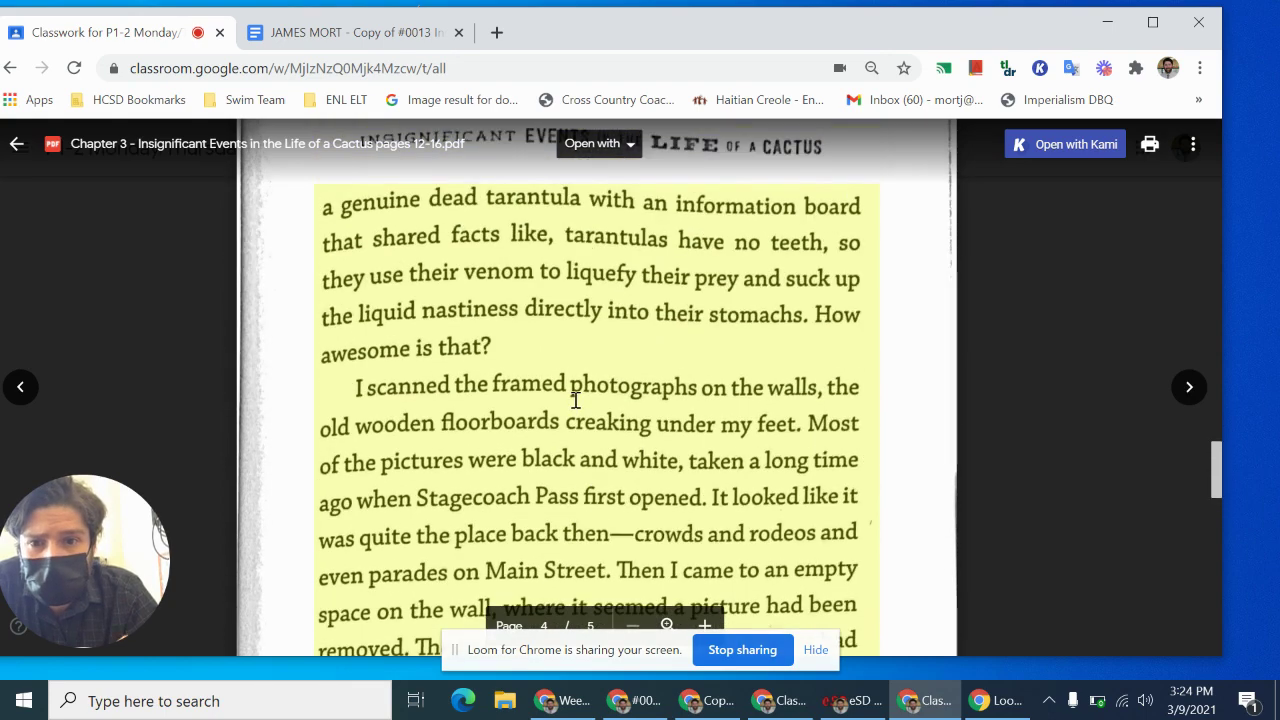
{"action": "scroll", "coordinate": [576, 400], "scroll_direction": "up", "scroll_amount": 10}
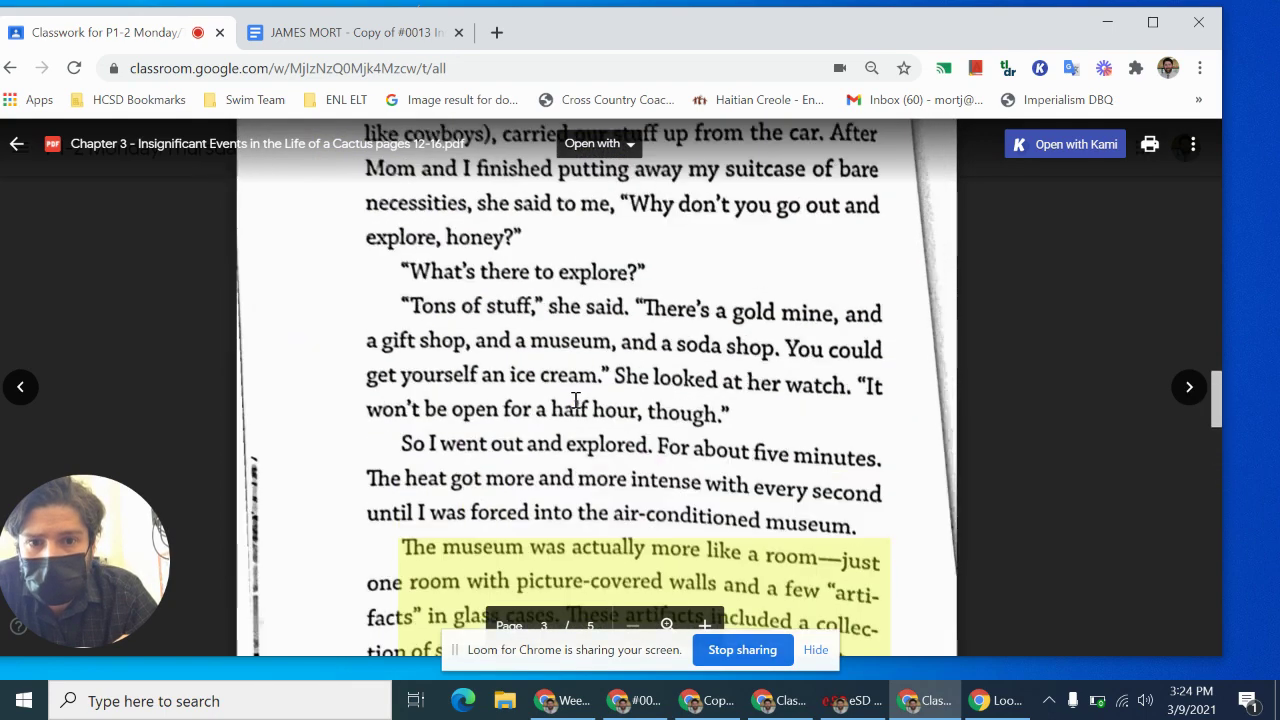
{"action": "scroll", "coordinate": [576, 400], "scroll_direction": "up", "scroll_amount": 2}
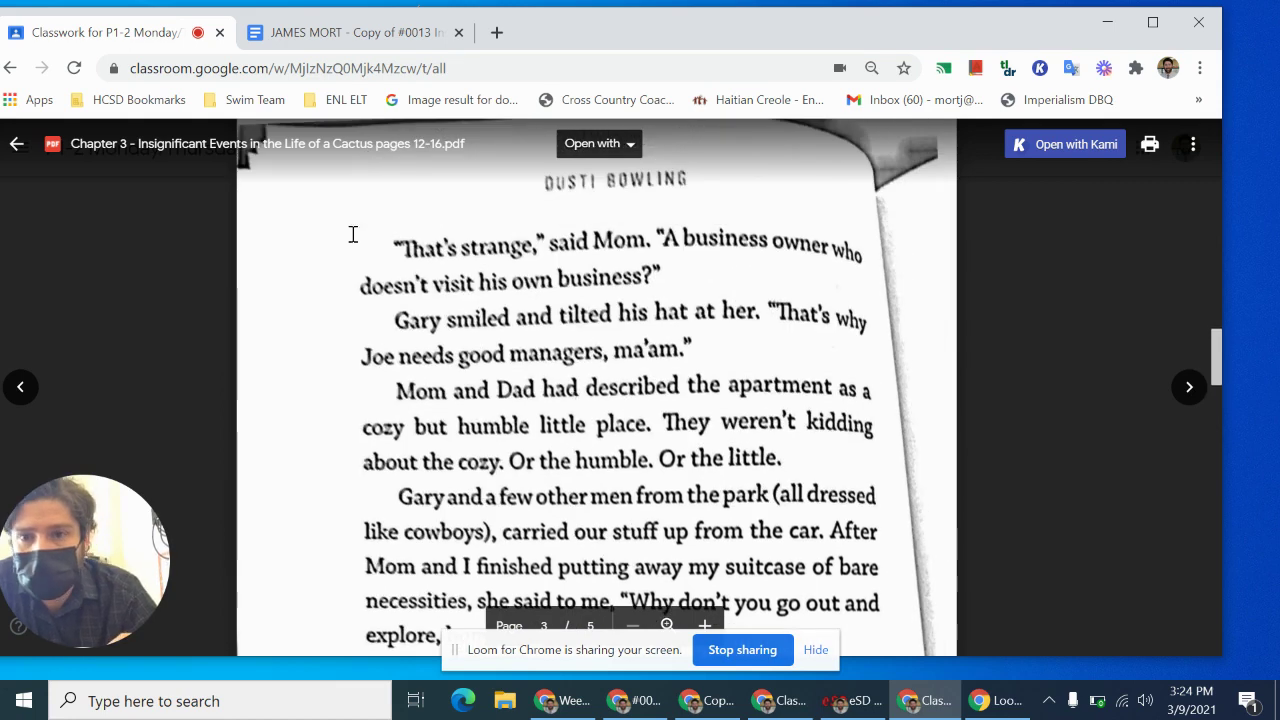
Step: Switch to the Google Docs assignment and replace the selected Chapter Three sentence with "He was the person who interviewed Aven's parents before"
{"action": "left_click", "coordinate": [343, 44]}
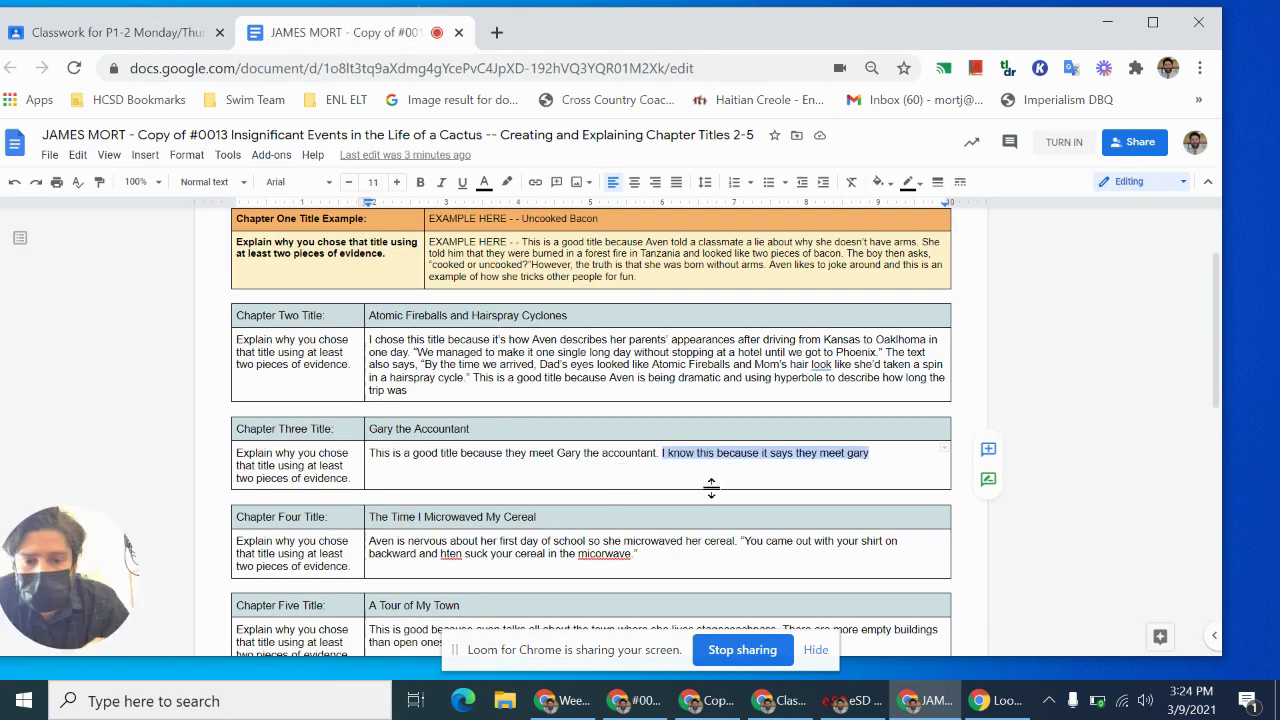
{"action": "type", "text": "H"}
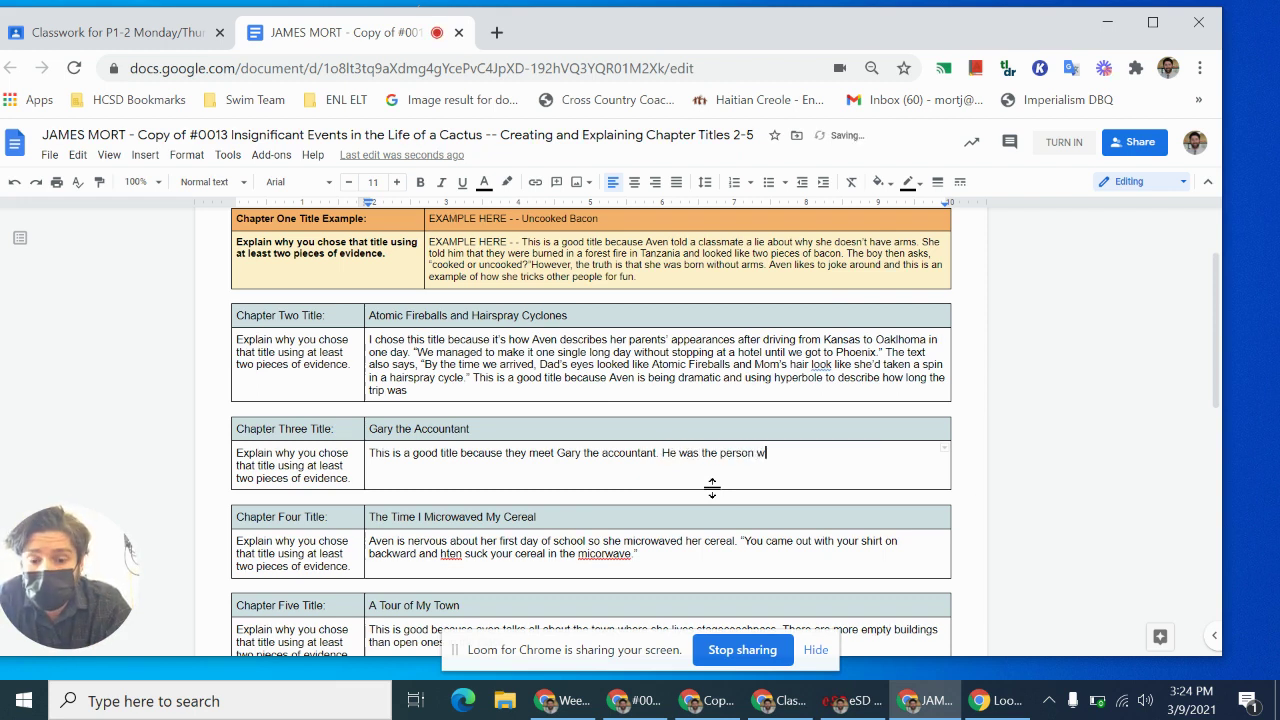
{"action": "type", "text": "e was the person who interviewed"}
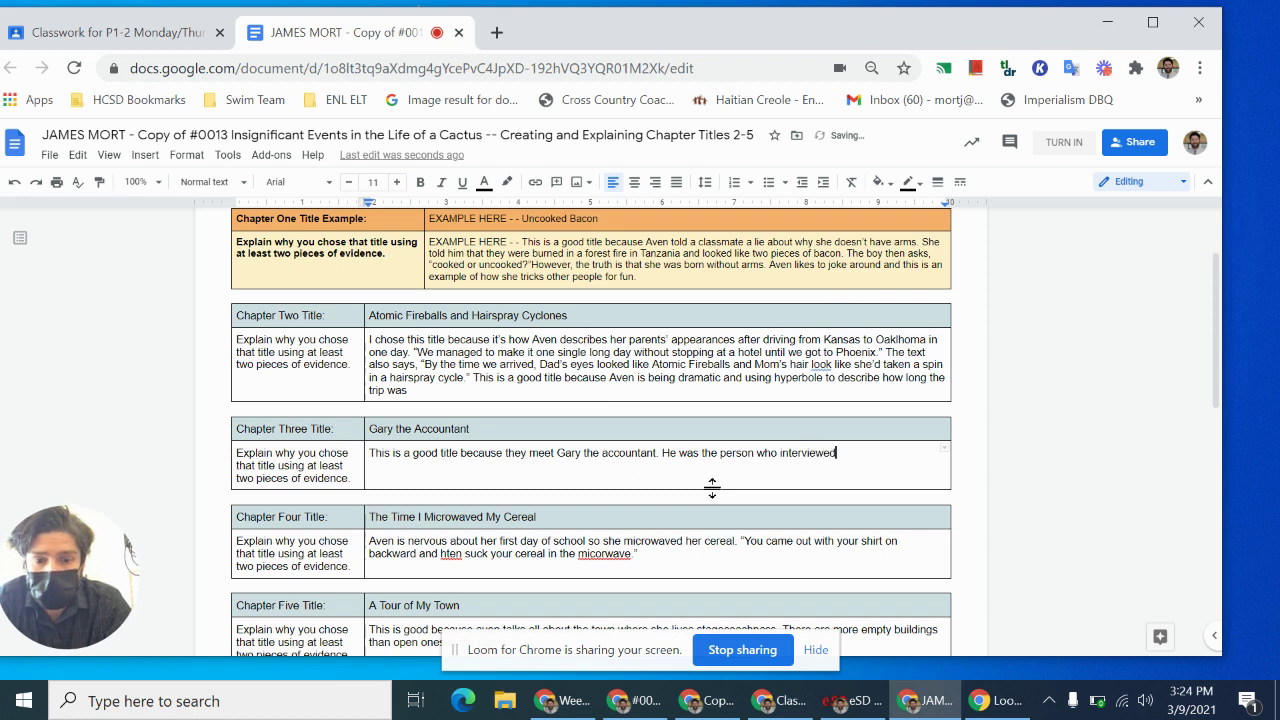
{"action": "type", "text": " Aven's parents before"}
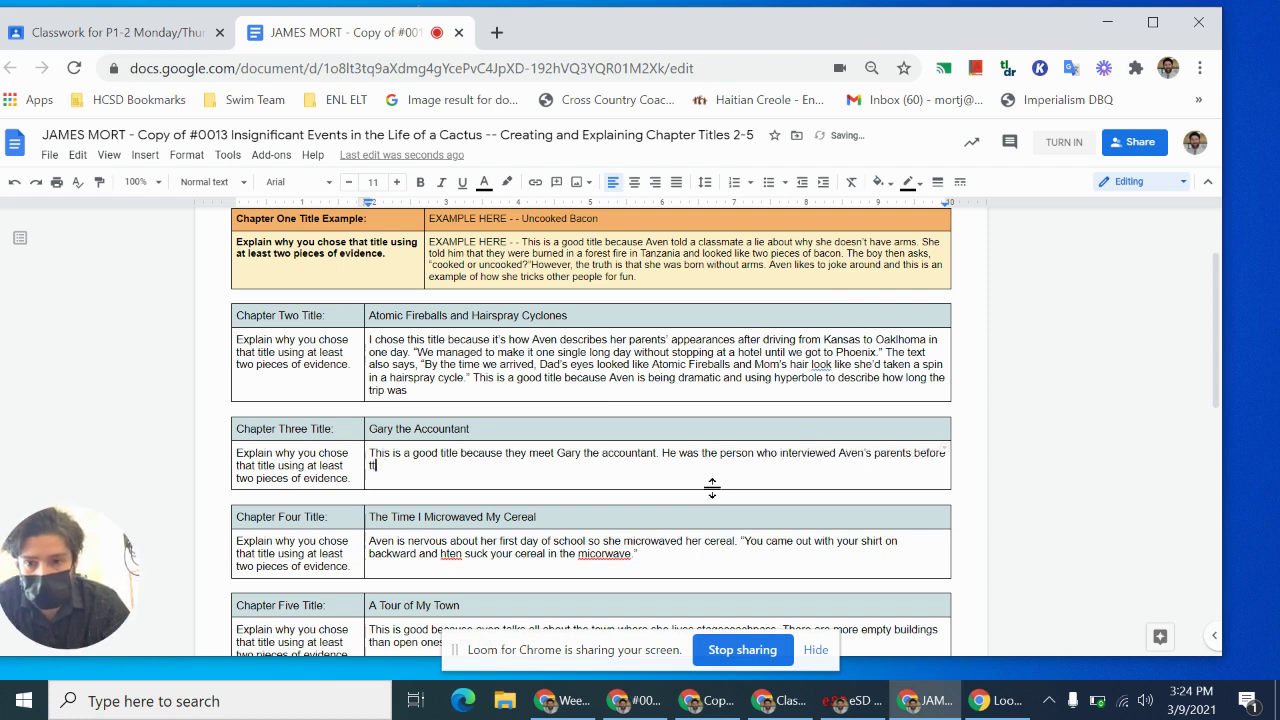
Step: Continue the sentence with "they moved to Arizona. Gary is friendly but strange. I think that he will play an important role and the book continues."
{"action": "type", "text": " they moved to Arizona. Gary is friendly but strange. I think that"}
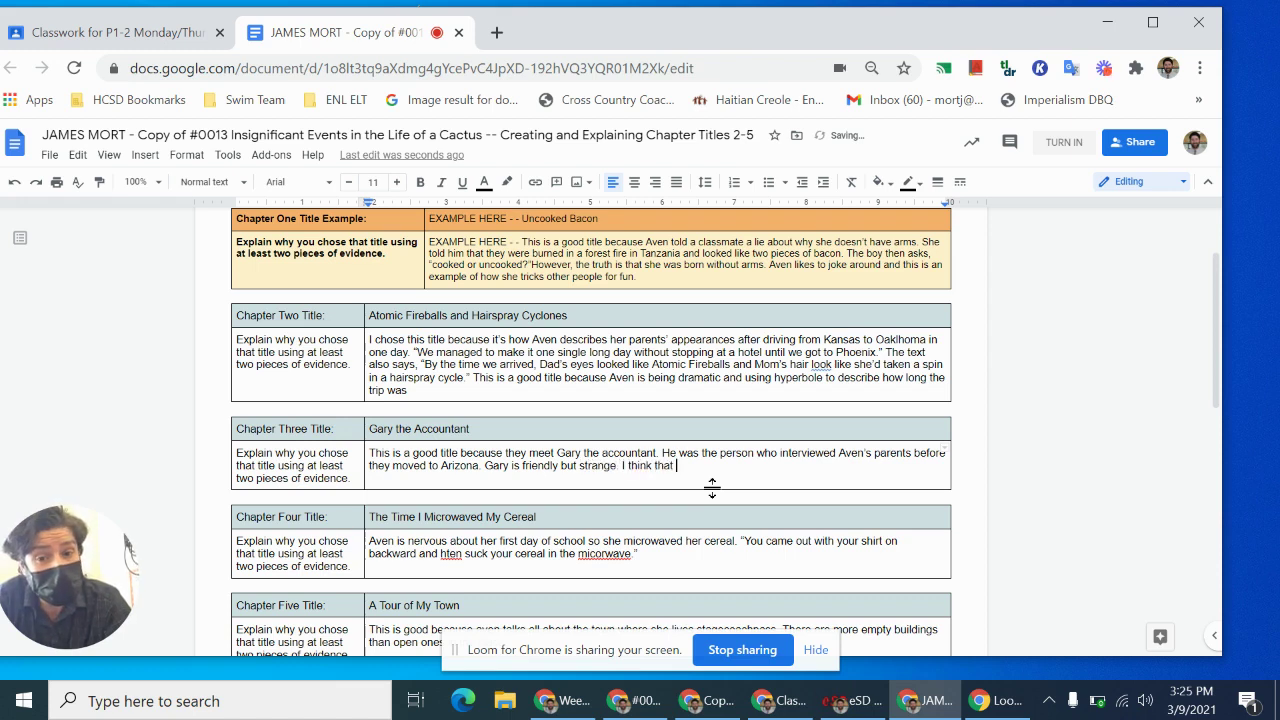
{"action": "type", "text": "will play an important role and the book"}
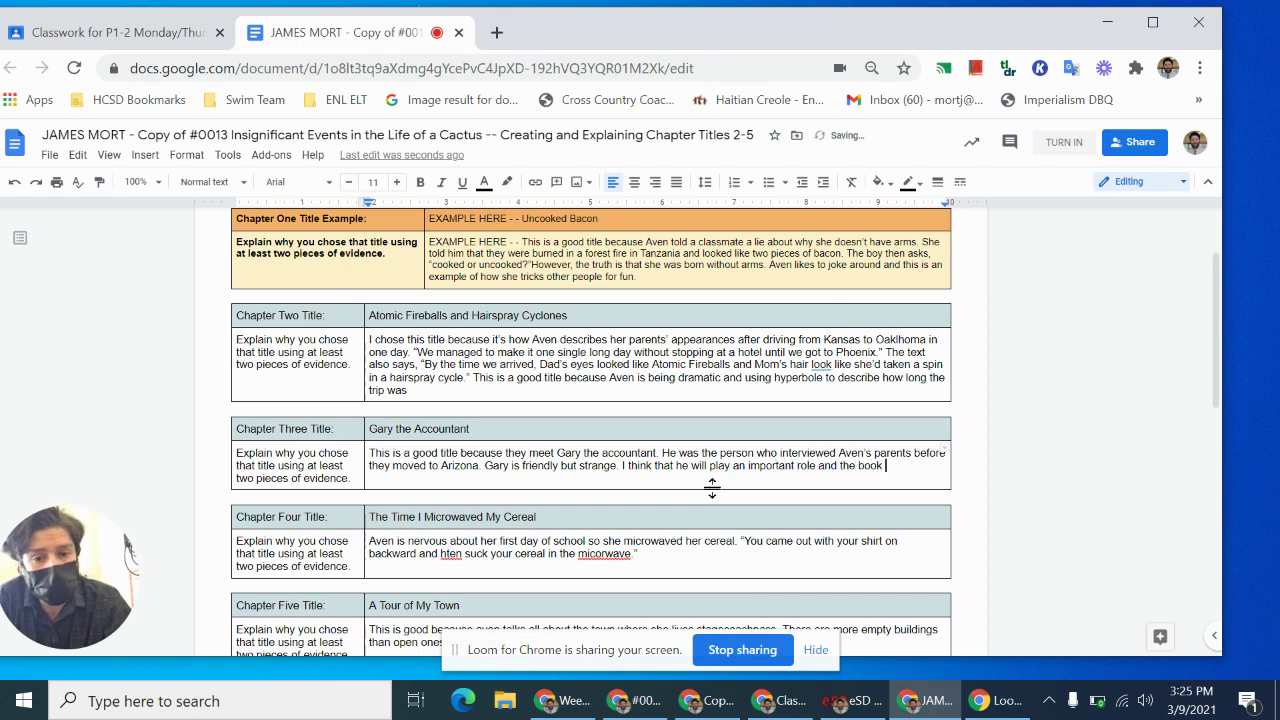
{"action": "type", "text": "continues."}
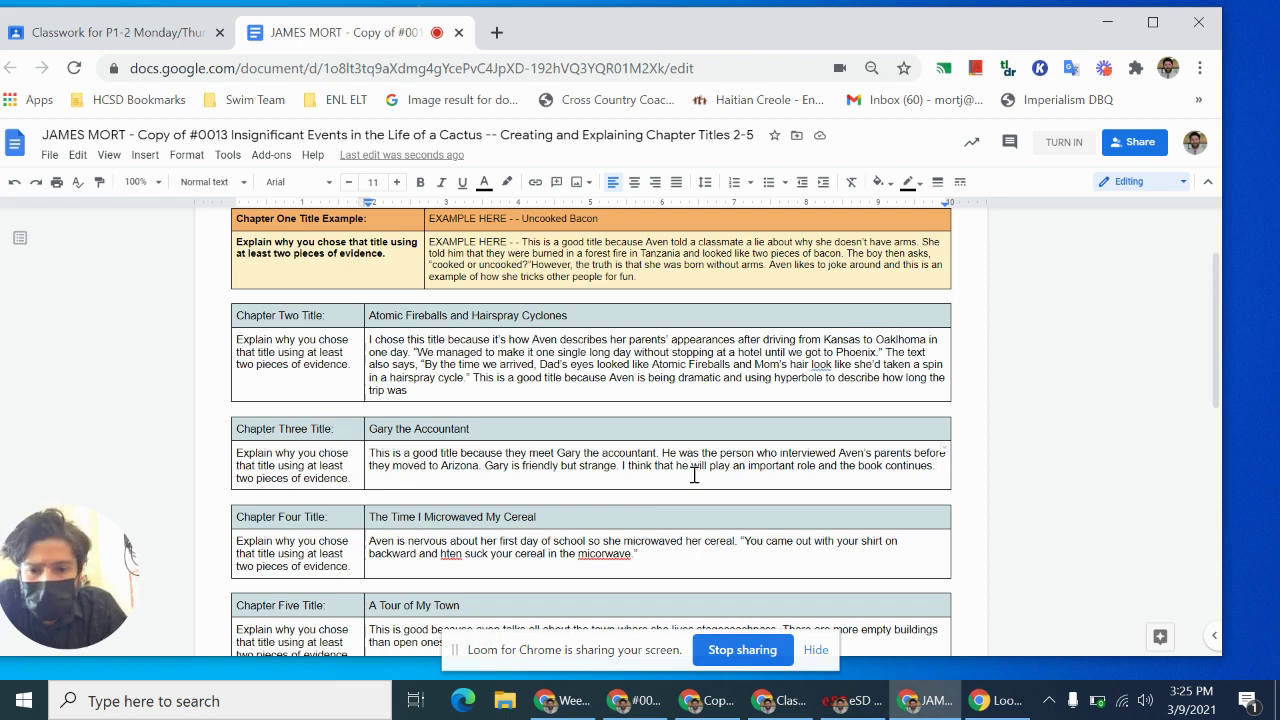
Step: Switch to Google Classroom, close the Chapter 3 PDF and return to the details page of the chapter titles assignment
{"action": "scroll", "coordinate": [694, 476], "scroll_direction": "down", "scroll_amount": 1}
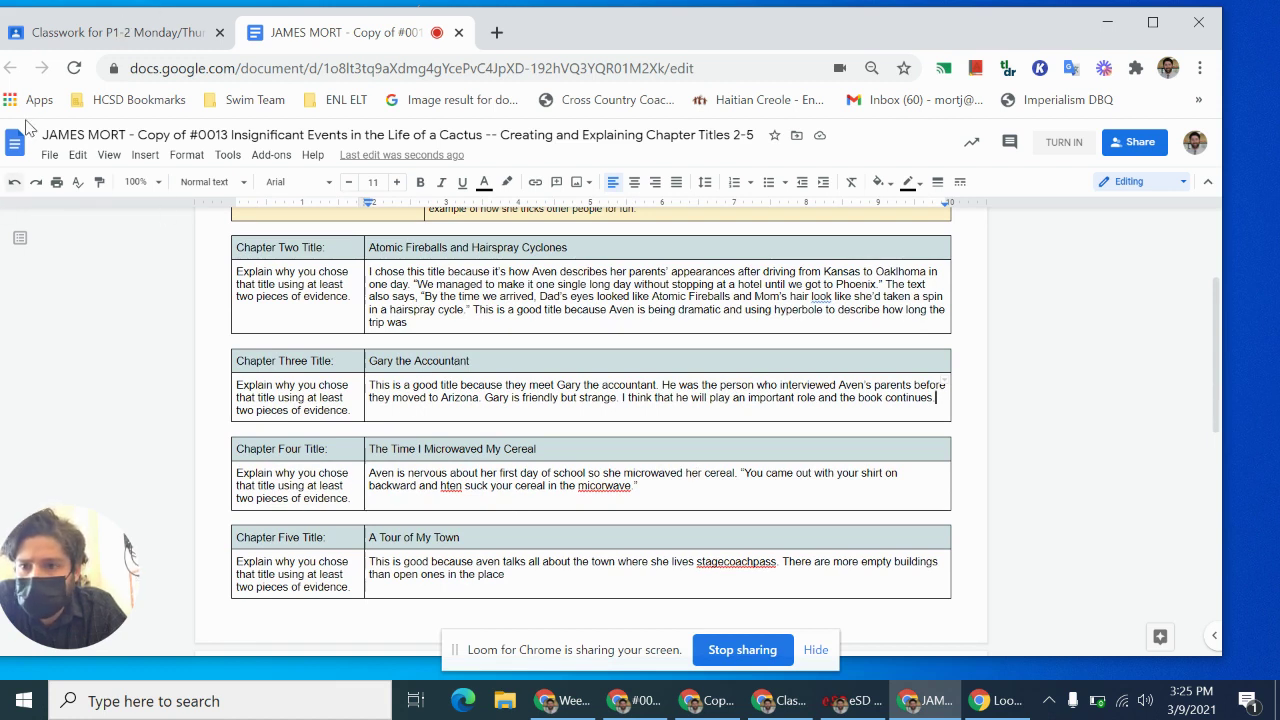
{"action": "left_click", "coordinate": [115, 30]}
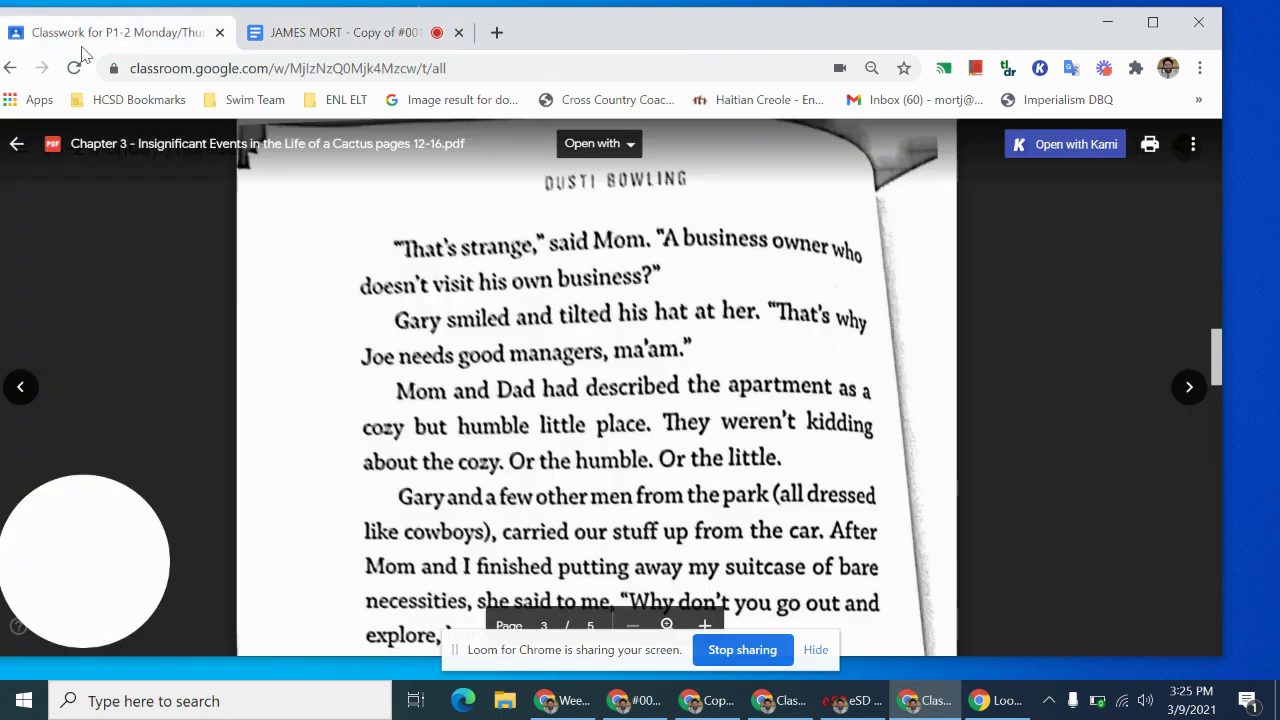
{"action": "left_click", "coordinate": [16, 143]}
{"action": "left_click", "coordinate": [10, 68]}
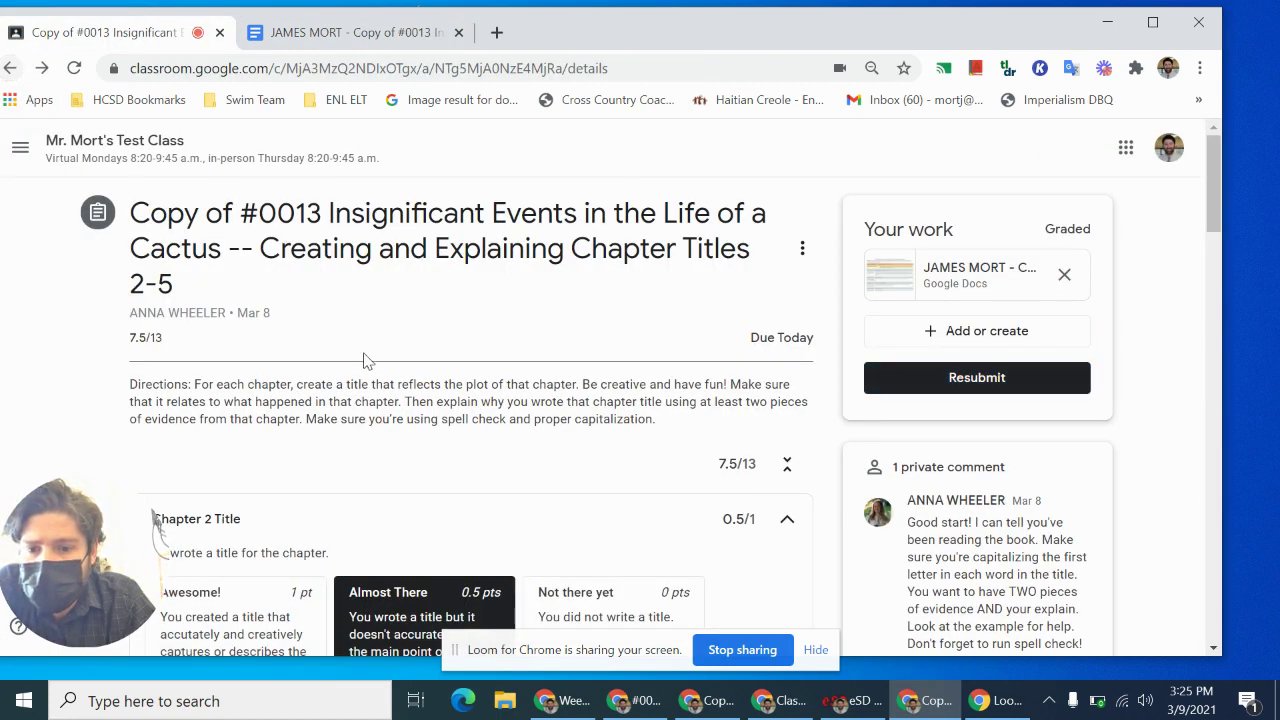
Step: Review the Chapter 4 Title and Chapter 4 Explanation rubric criteria, comparing them with the Chapter Four answer in the Google Docs assignment
{"action": "scroll", "coordinate": [366, 355], "scroll_direction": "down", "scroll_amount": 9}
{"action": "scroll", "coordinate": [366, 355], "scroll_direction": "down", "scroll_amount": 5}
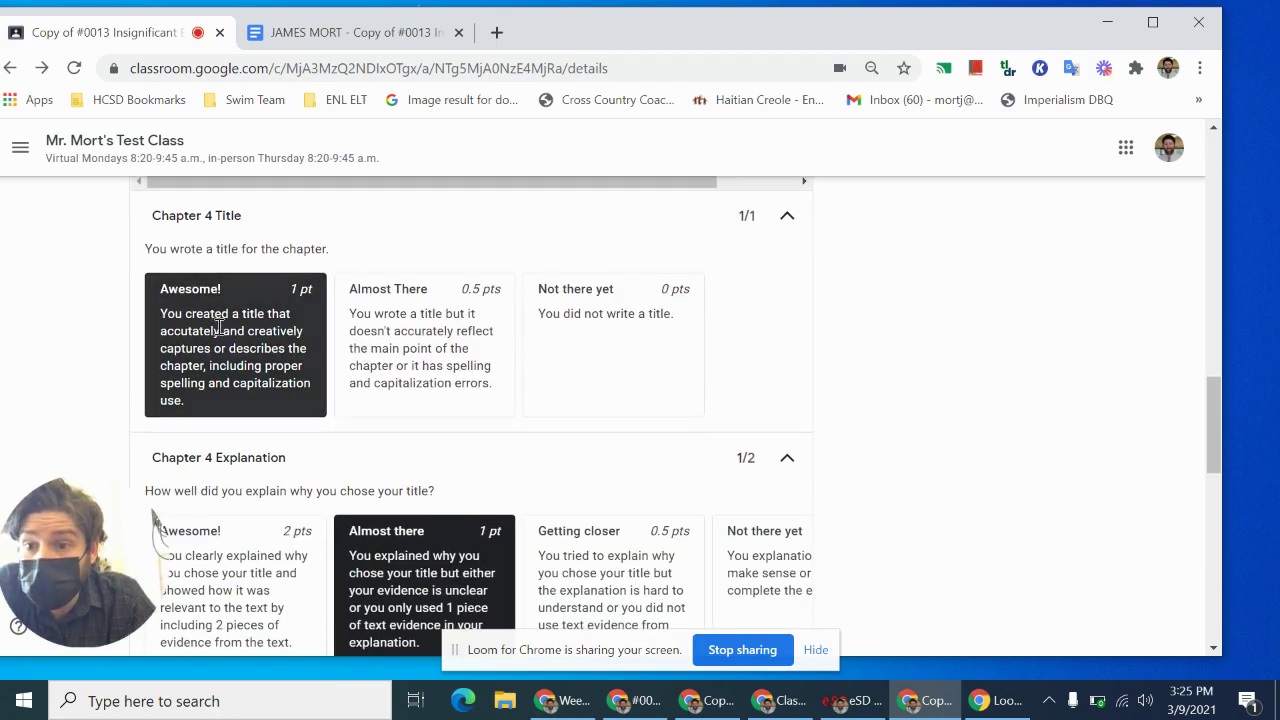
{"action": "left_click", "coordinate": [331, 40]}
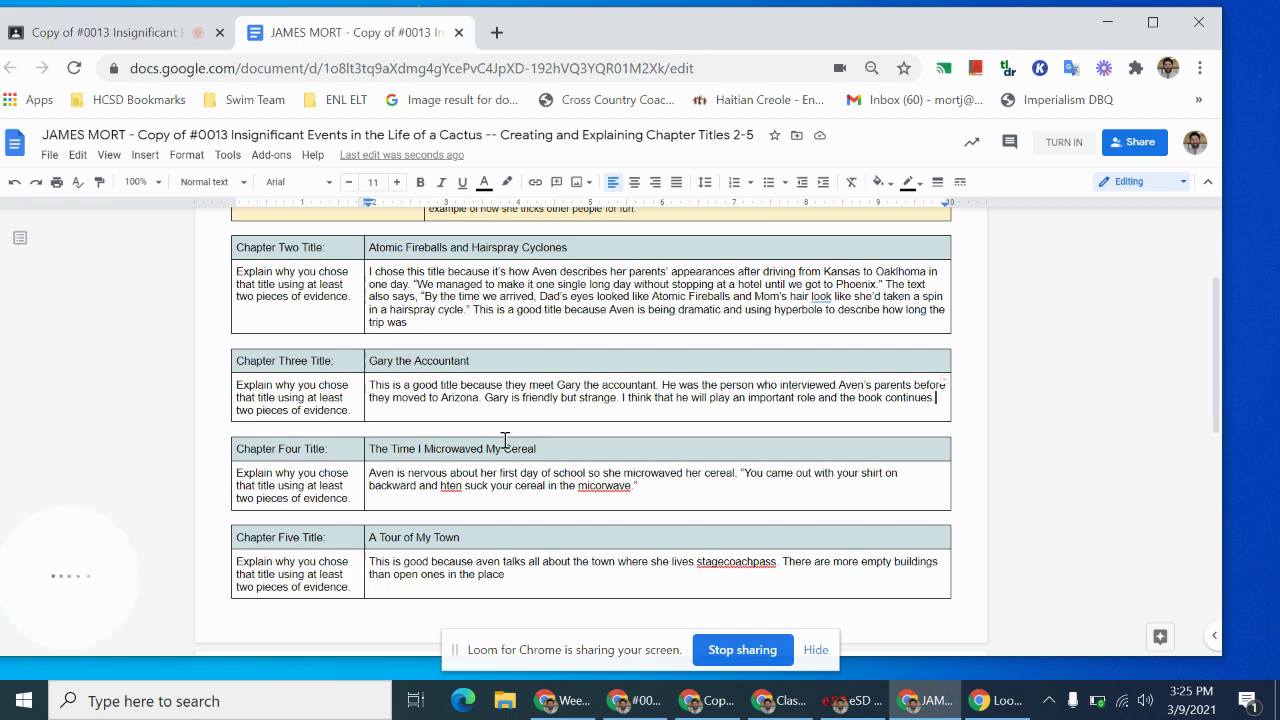
{"action": "left_click", "coordinate": [117, 40]}
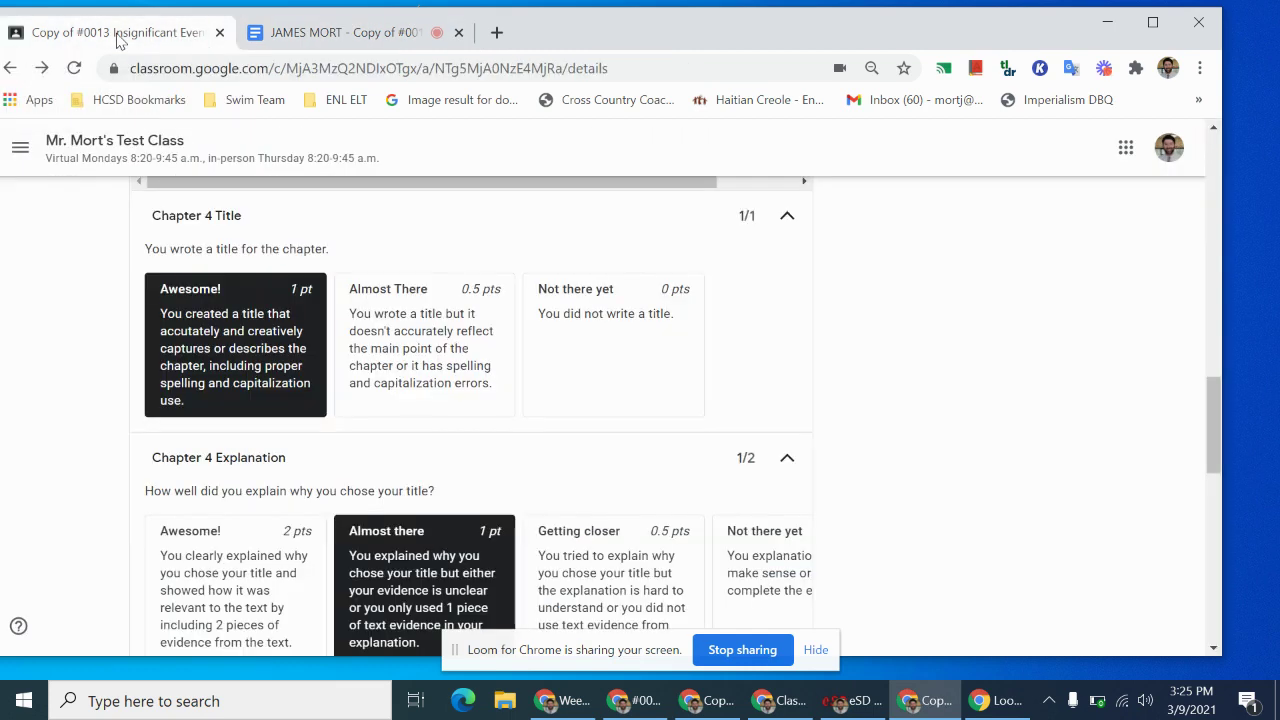
{"action": "scroll", "coordinate": [430, 442], "scroll_direction": "down", "scroll_amount": 2}
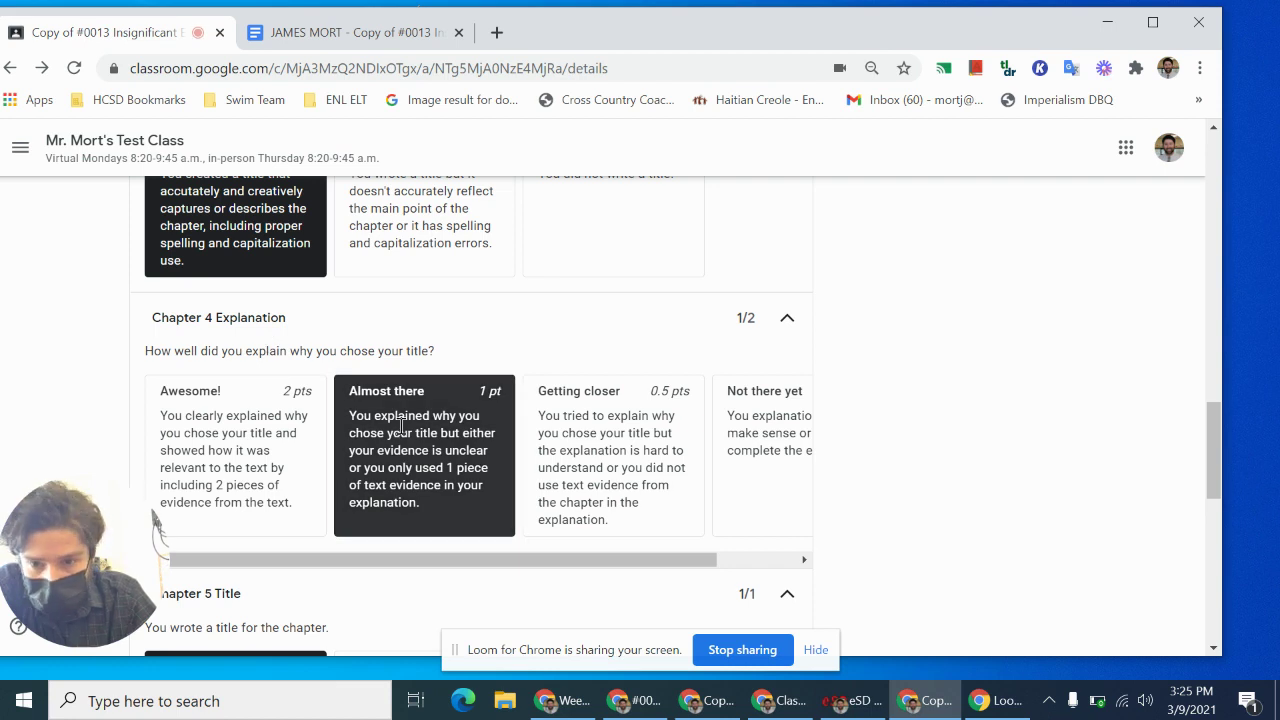
{"action": "scroll", "coordinate": [401, 426], "scroll_direction": "down", "scroll_amount": 1}
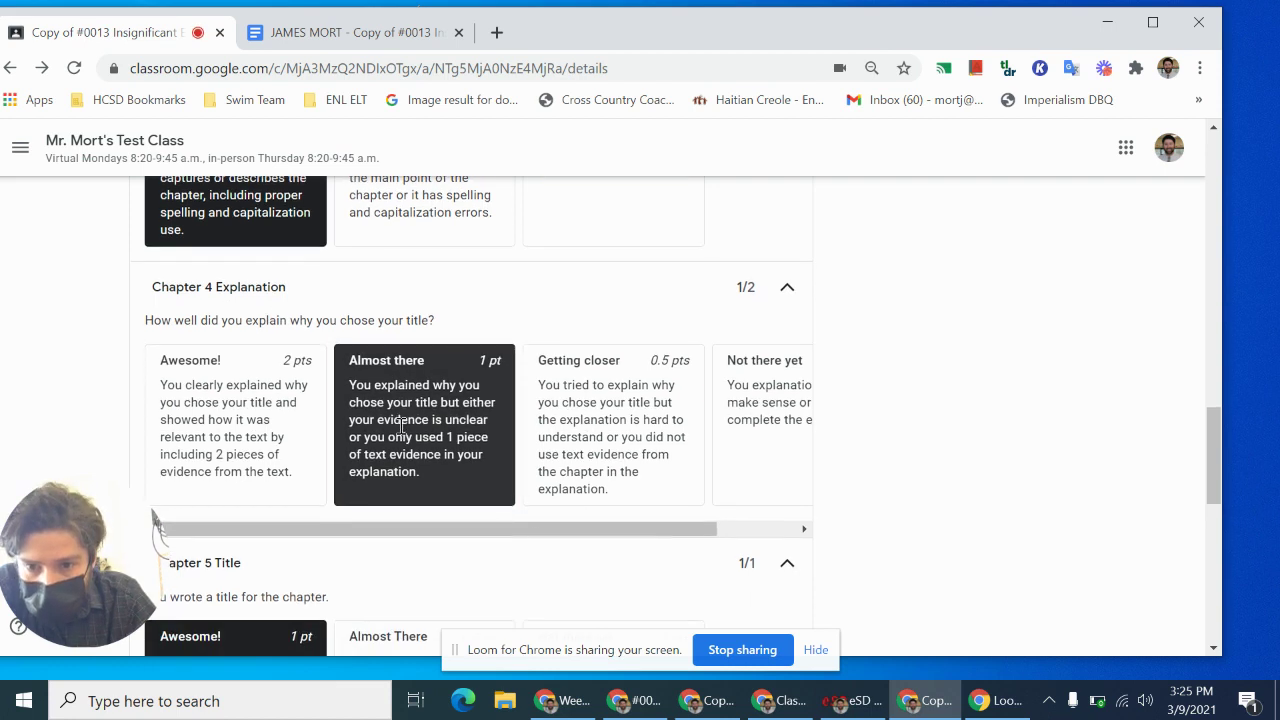
{"action": "scroll", "coordinate": [401, 426], "scroll_direction": "down", "scroll_amount": 1}
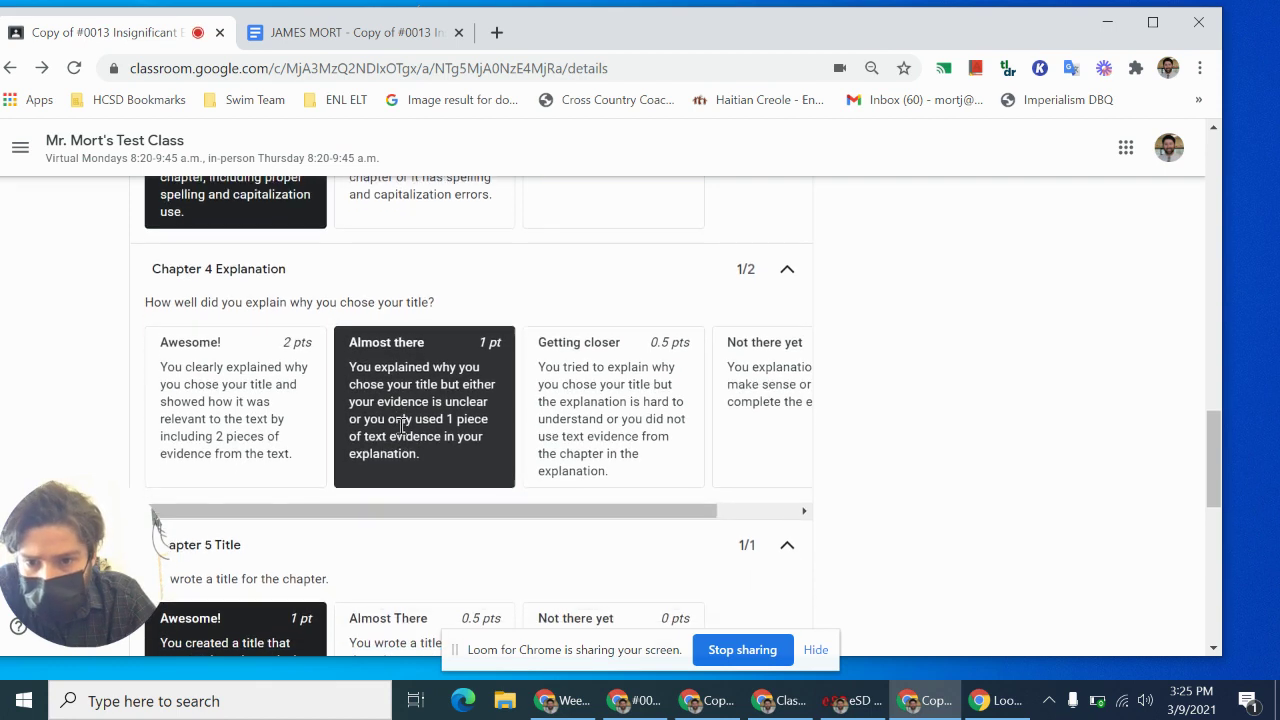
Step: Switch to the Google Docs assignment and correct the misspelled words in the Chapter Four quotation to "then", "stuck" and "microwave"
{"action": "left_click", "coordinate": [298, 38]}
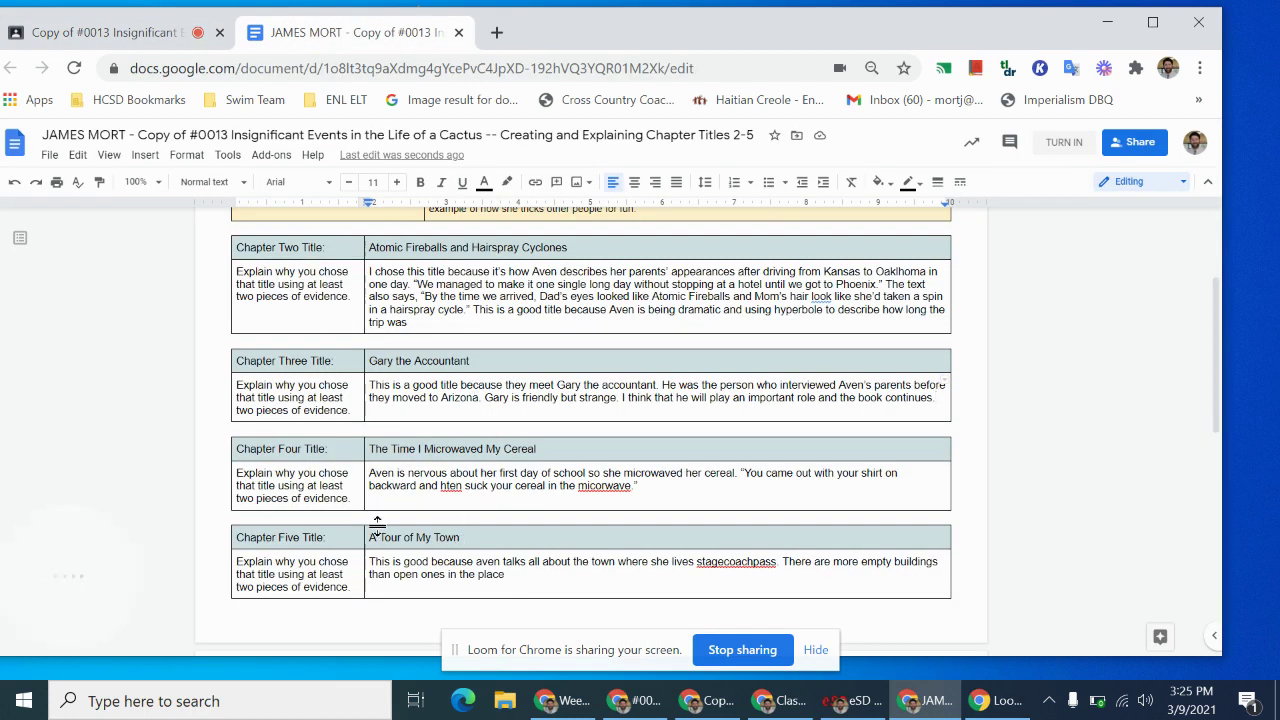
{"action": "scroll", "coordinate": [374, 530], "scroll_direction": "down", "scroll_amount": 1}
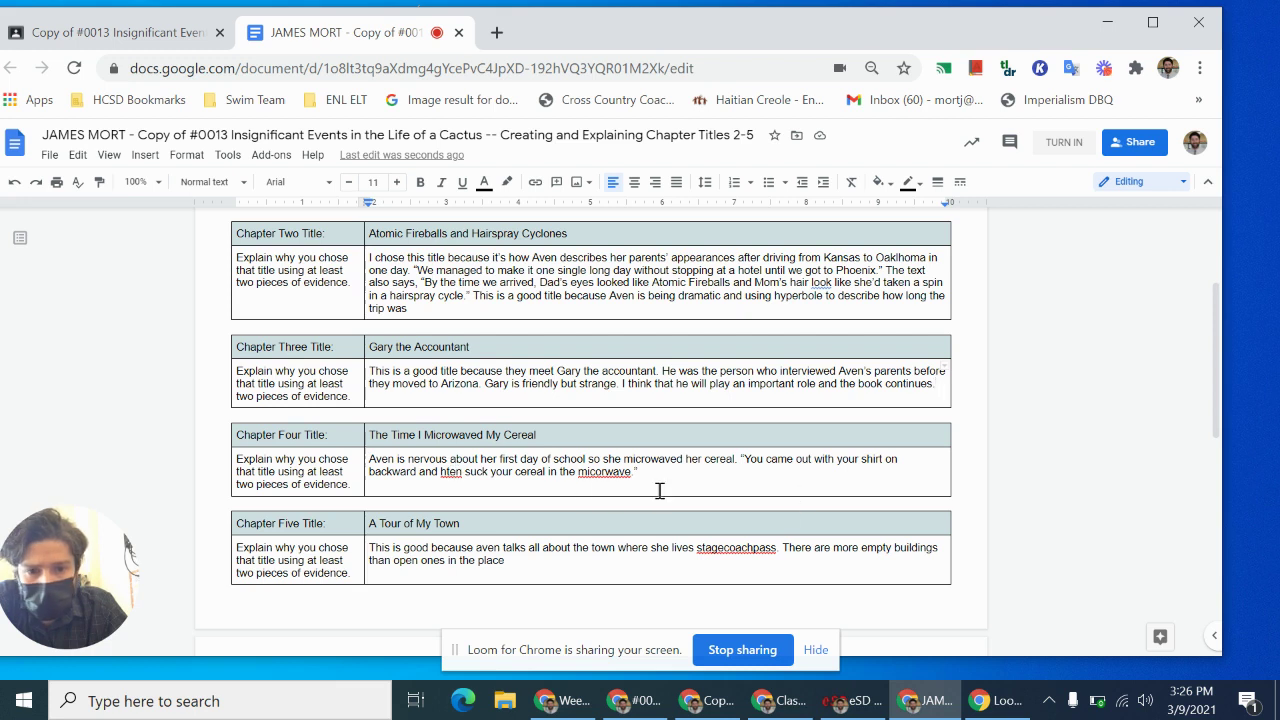
{"action": "left_click", "coordinate": [457, 471]}
{"action": "left_click", "coordinate": [459, 451]}
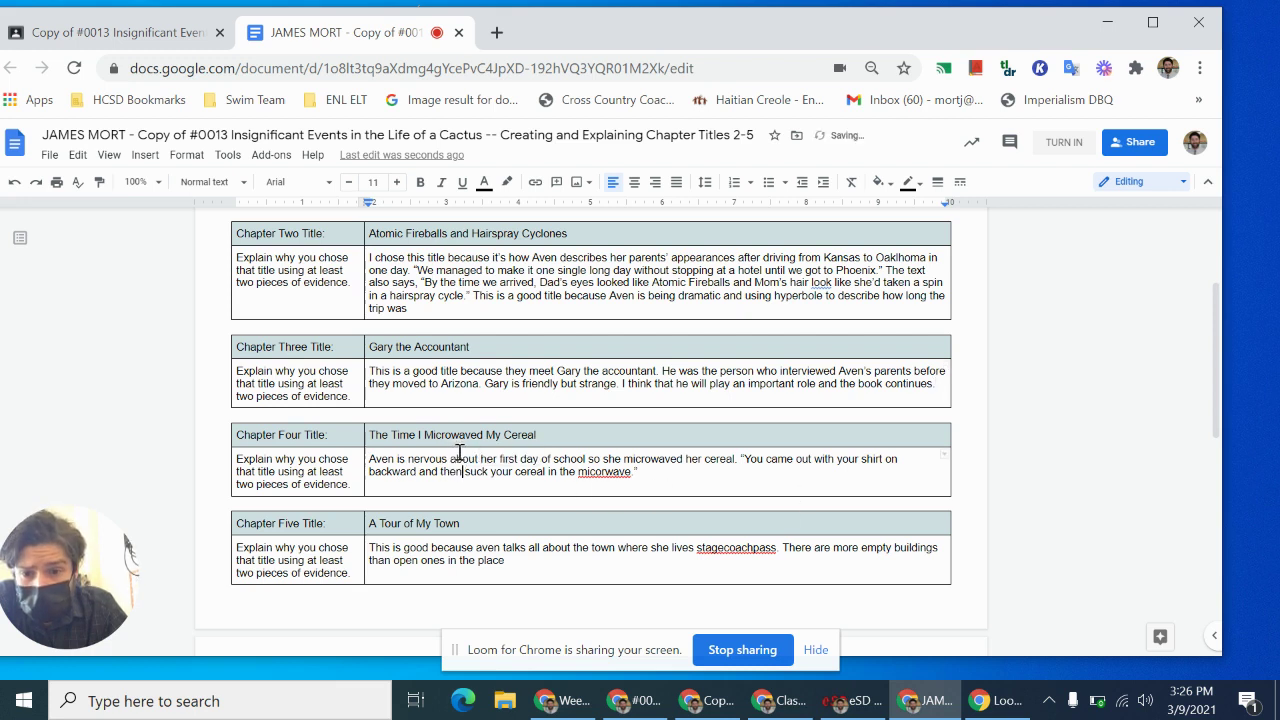
{"action": "left_click", "coordinate": [619, 478]}
{"action": "left_click", "coordinate": [606, 450]}
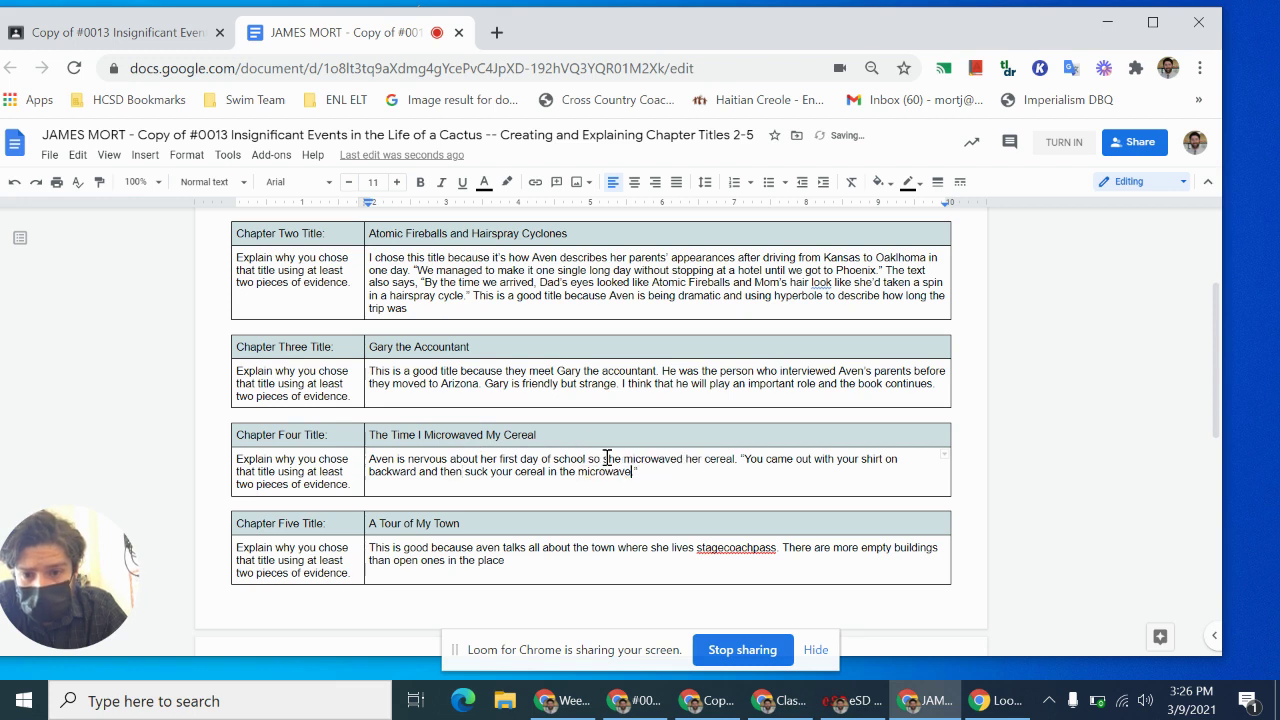
{"action": "left_click", "coordinate": [471, 472]}
{"action": "type", "text": "u"}
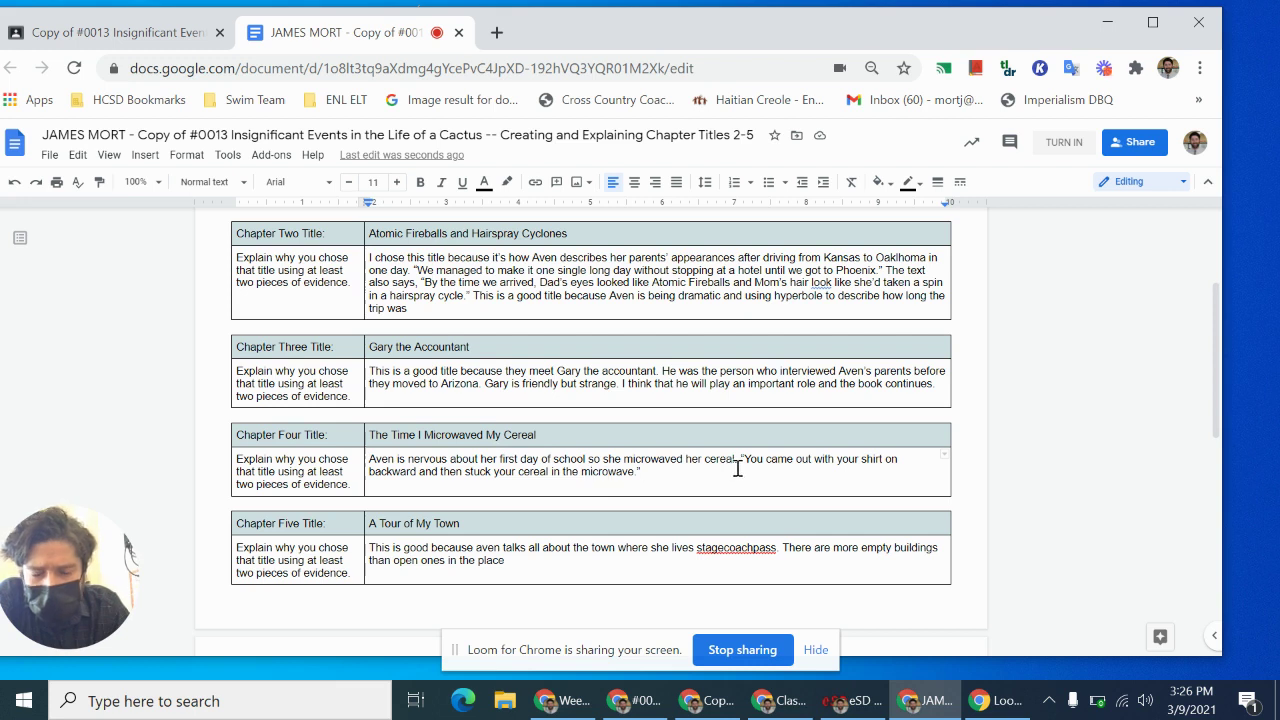
{"action": "left_click", "coordinate": [860, 474]}
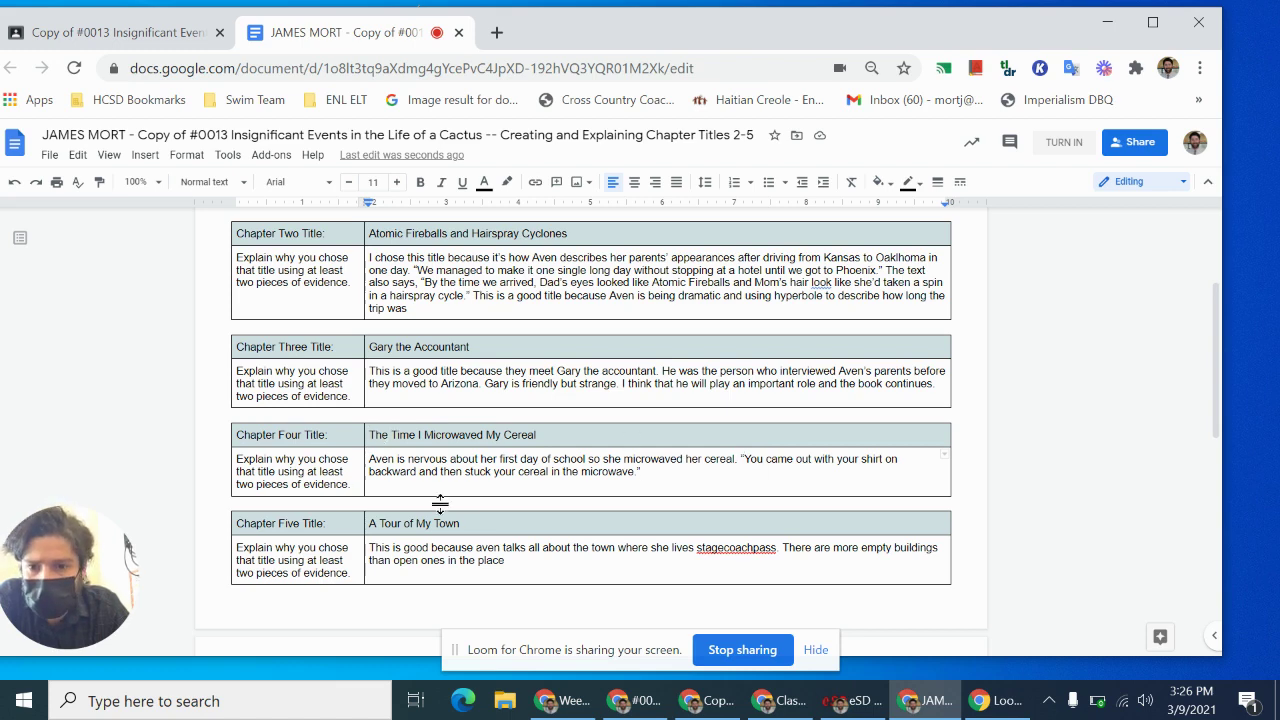
Step: Switch to Google Classroom, go to the P1-2 Monday/Thursday ELA classwork and open the Chapter 4 PDF from the Chapters 1-5 material
{"action": "scroll", "coordinate": [505, 484], "scroll_direction": "down", "scroll_amount": 1}
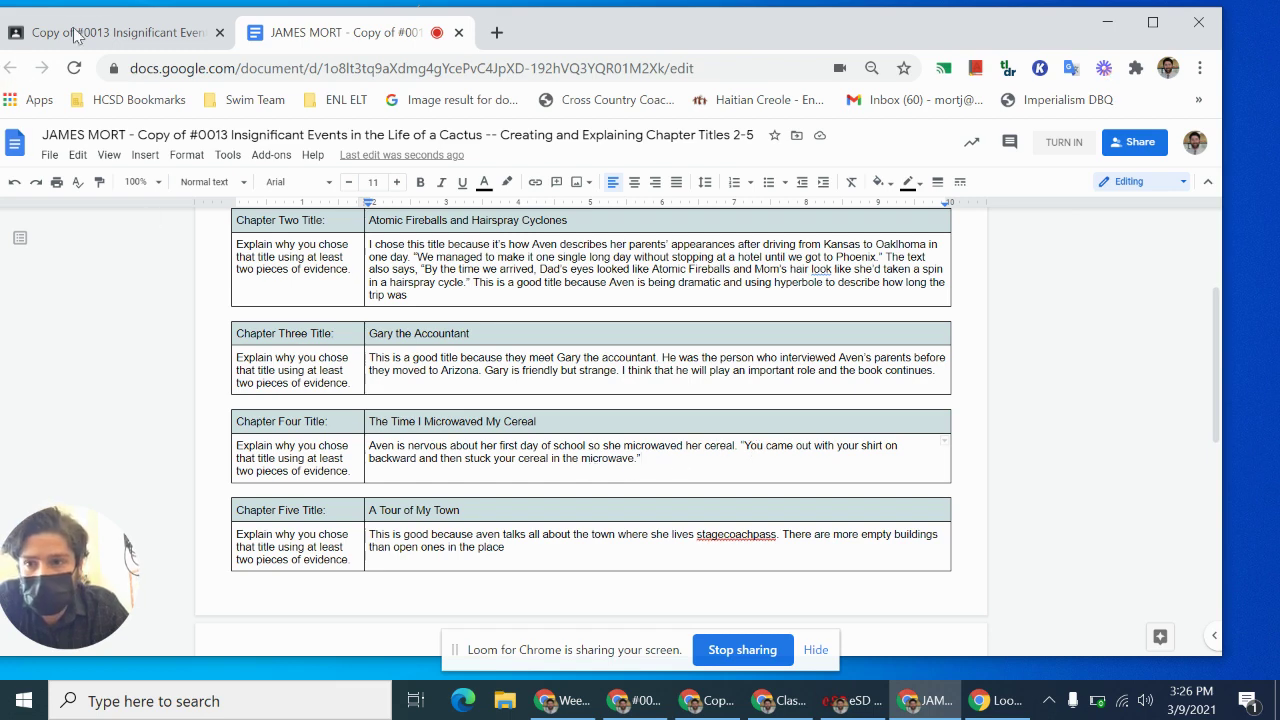
{"action": "left_click", "coordinate": [110, 34]}
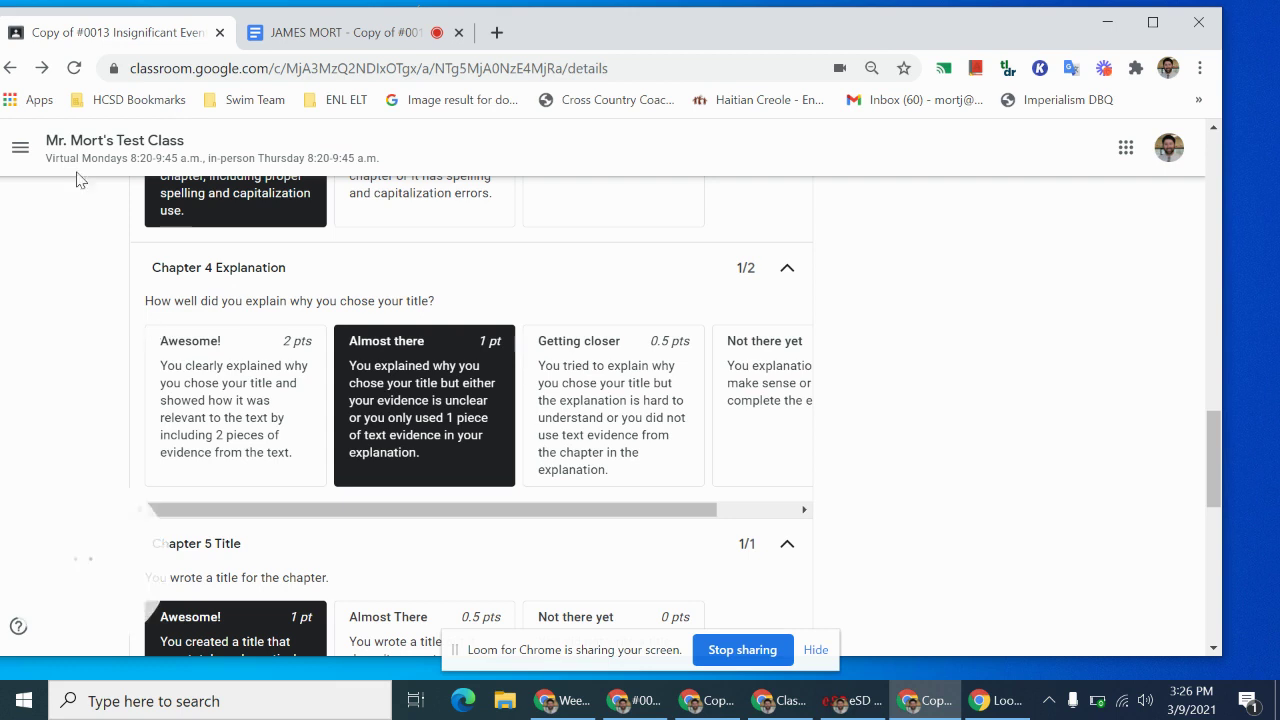
{"action": "left_click", "coordinate": [44, 70]}
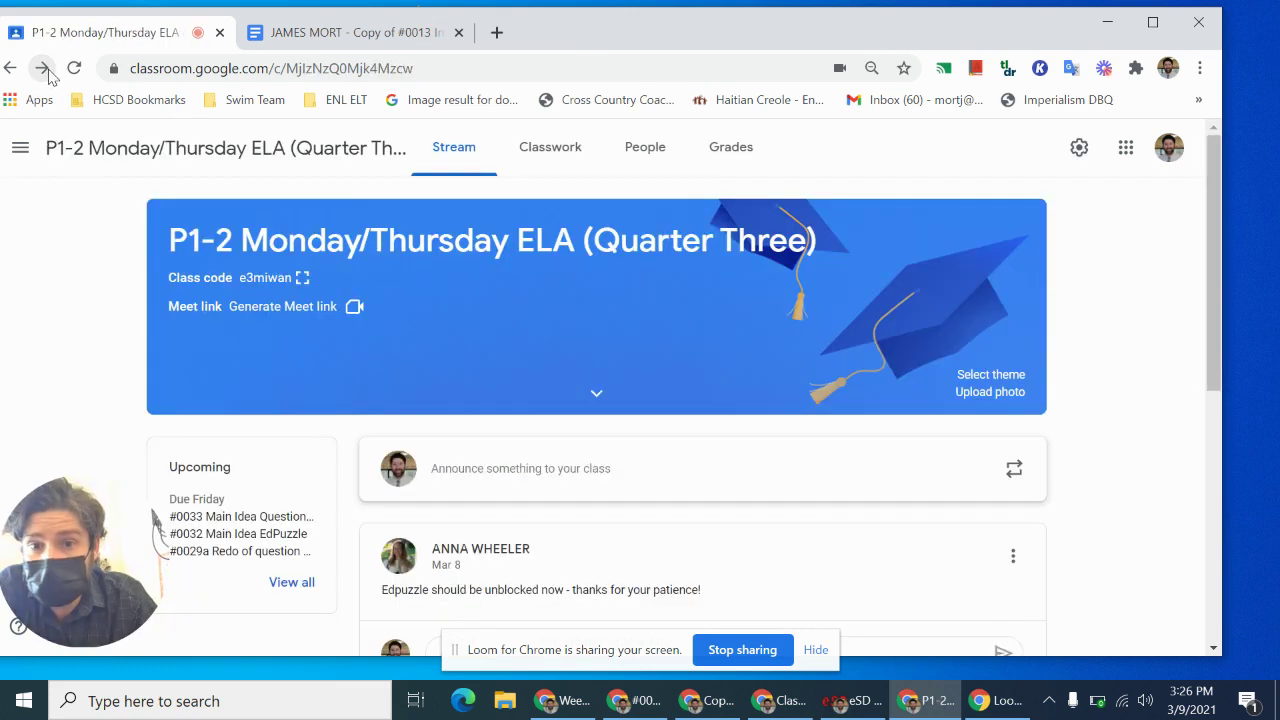
{"action": "left_click", "coordinate": [43, 68]}
{"action": "scroll", "coordinate": [388, 403], "scroll_direction": "down", "scroll_amount": 1}
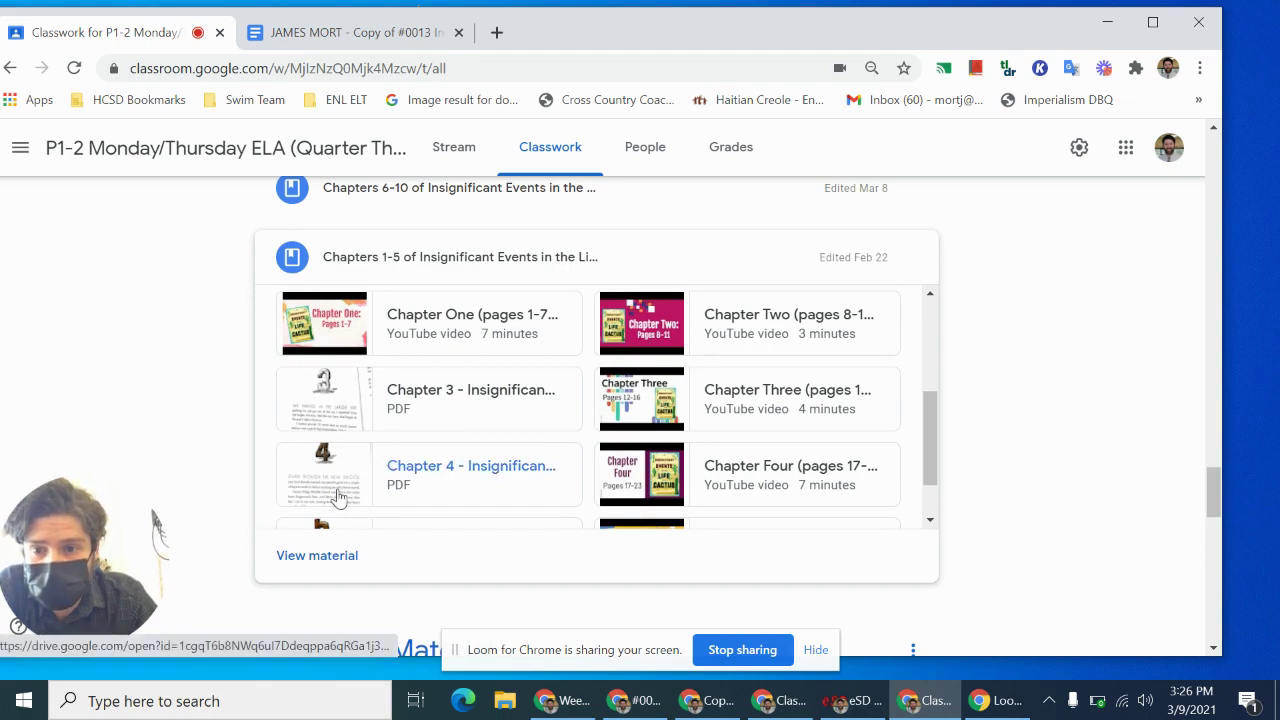
{"action": "left_click", "coordinate": [338, 499]}
Step: Read the Chapter 4 PDF through page 18, examining the conversation about the backward shirt and the cereal in the microwave
{"action": "scroll", "coordinate": [577, 479], "scroll_direction": "down", "scroll_amount": 10}
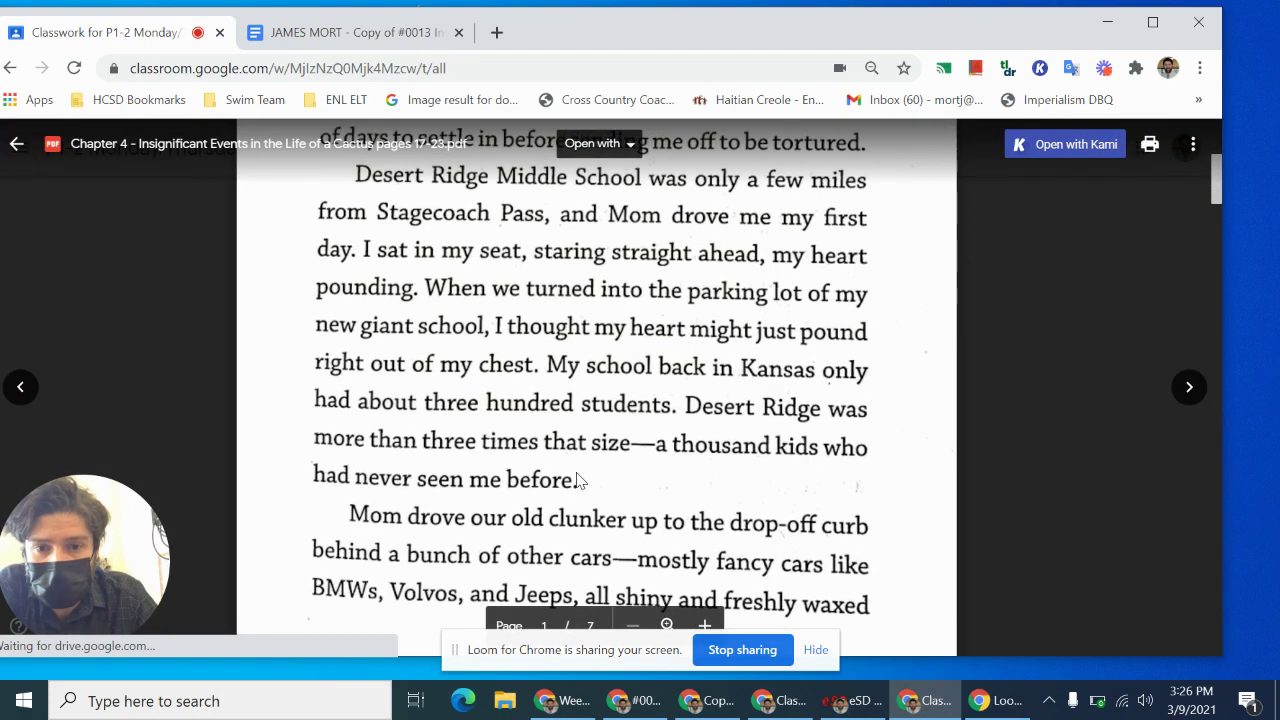
{"action": "scroll", "coordinate": [577, 479], "scroll_direction": "down", "scroll_amount": 1}
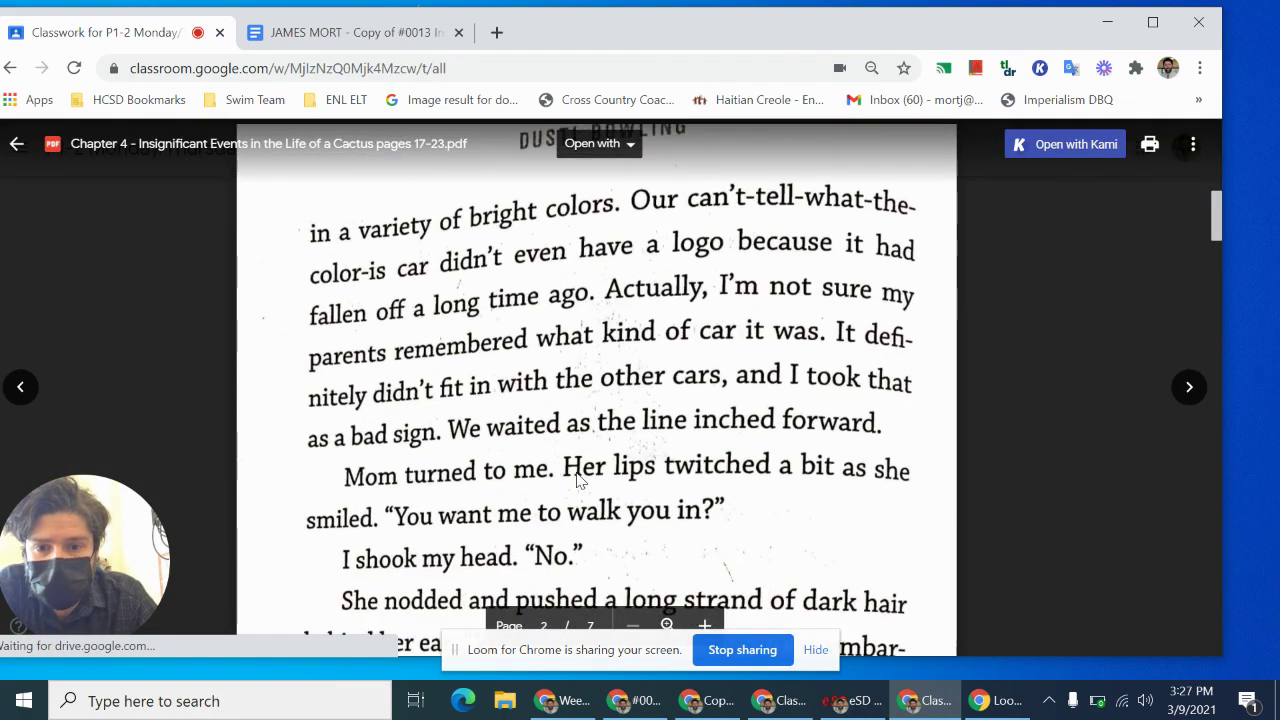
{"action": "scroll", "coordinate": [577, 479], "scroll_direction": "down", "scroll_amount": 2}
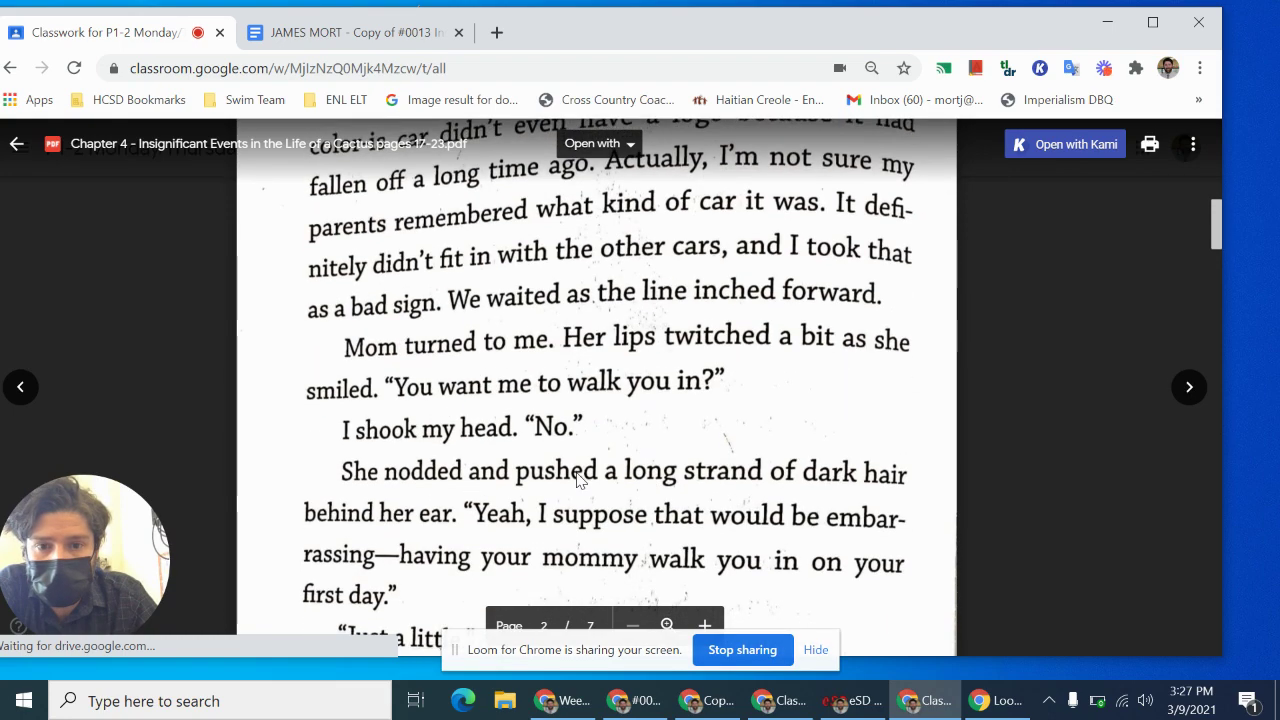
{"action": "scroll", "coordinate": [577, 473], "scroll_direction": "down", "scroll_amount": 2}
{"action": "scroll", "coordinate": [577, 473], "scroll_direction": "down", "scroll_amount": 4}
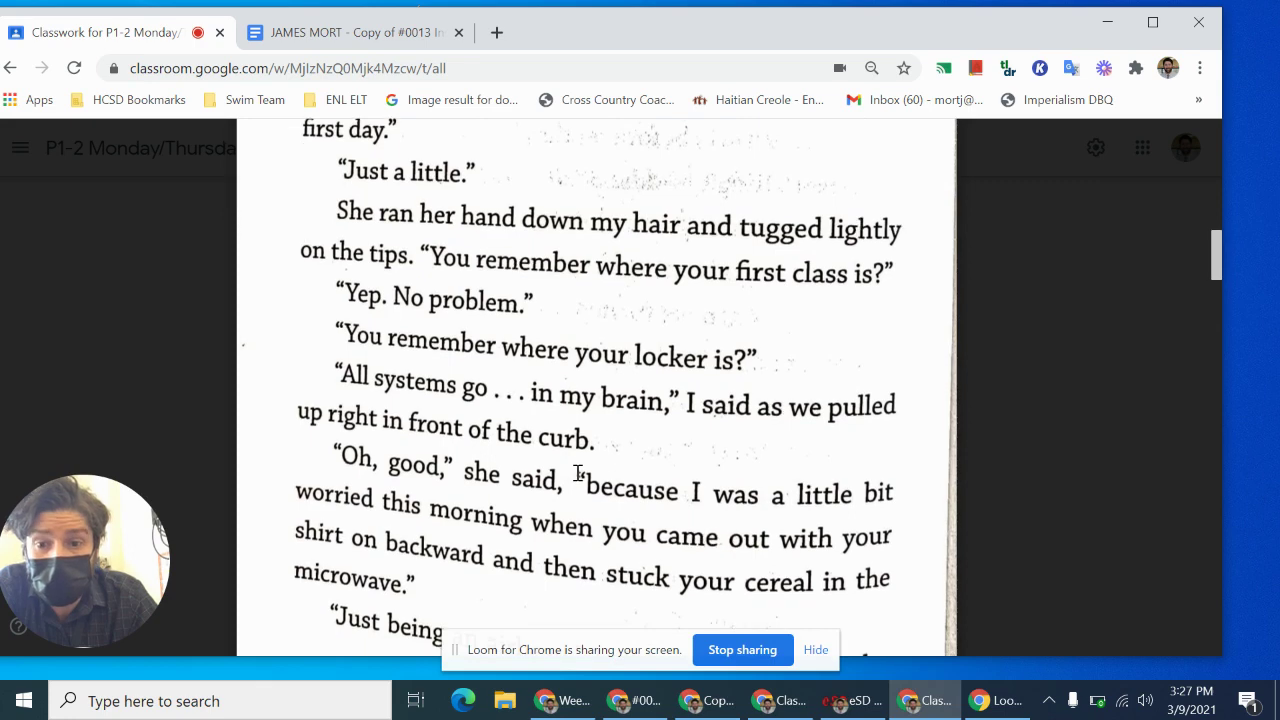
{"action": "scroll", "coordinate": [577, 473], "scroll_direction": "up", "scroll_amount": 3}
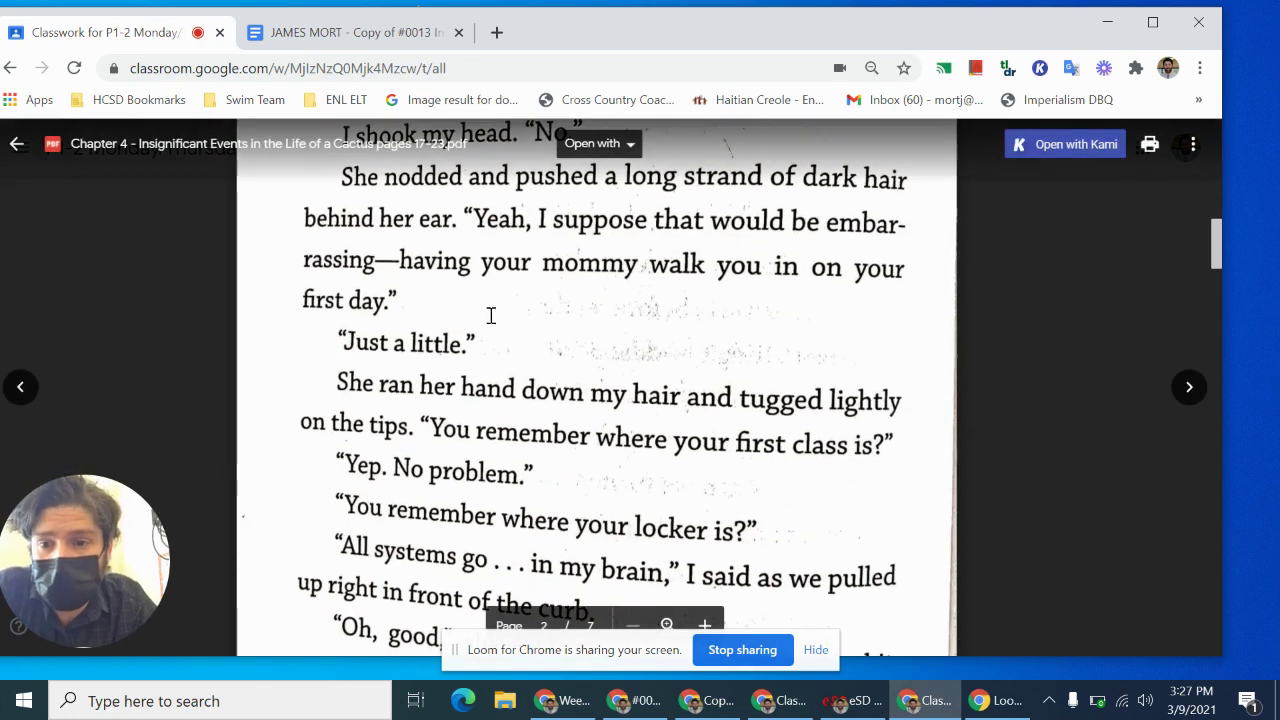
{"action": "scroll", "coordinate": [509, 399], "scroll_direction": "down", "scroll_amount": 2}
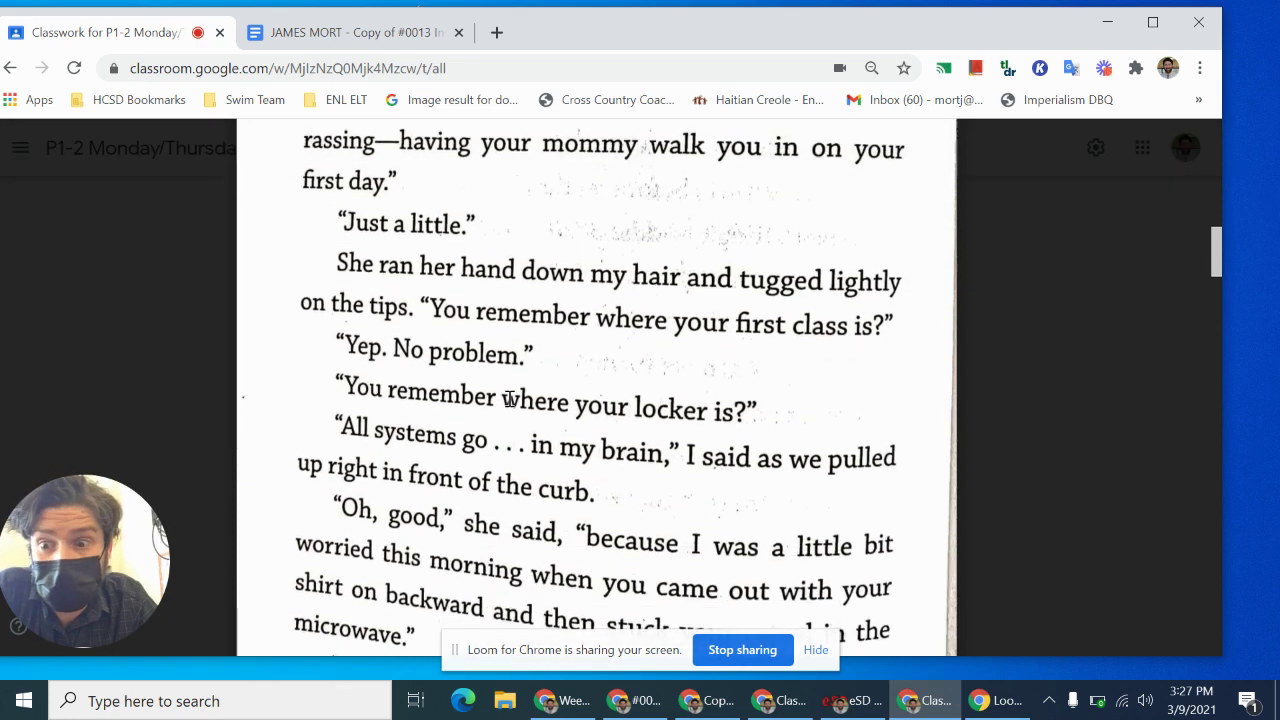
{"action": "scroll", "coordinate": [509, 399], "scroll_direction": "down", "scroll_amount": 1}
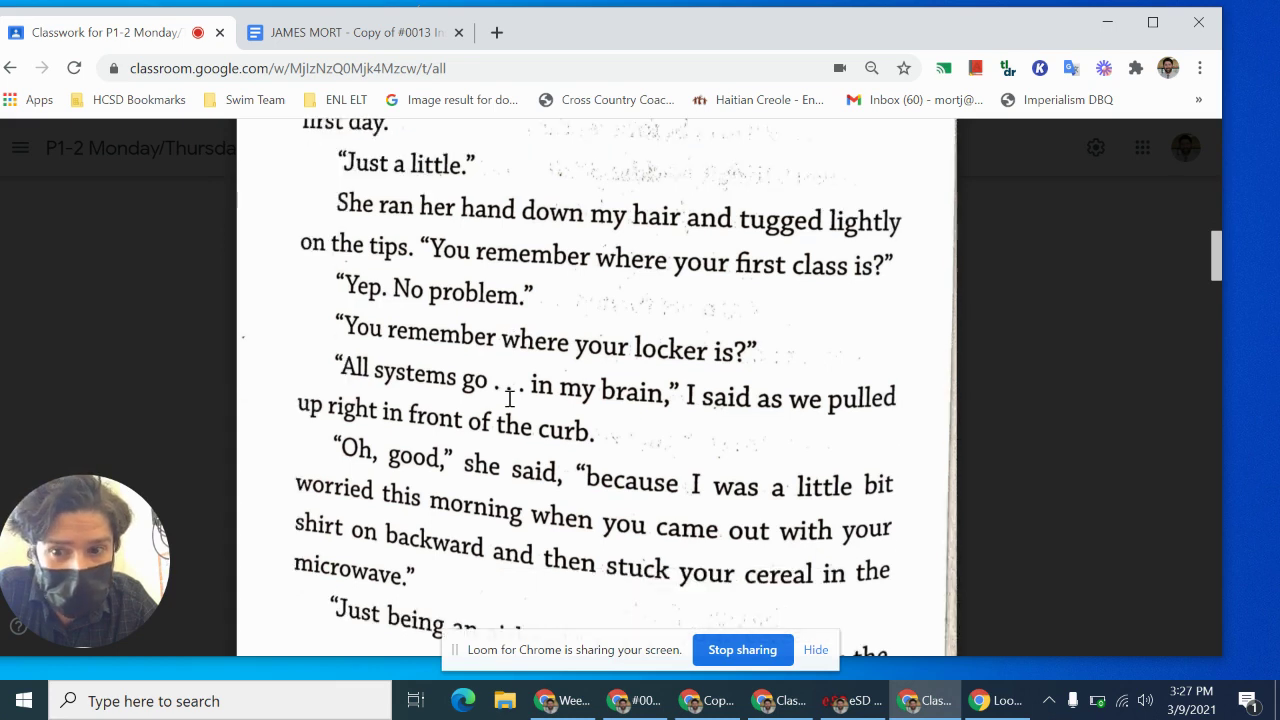
{"action": "scroll", "coordinate": [509, 399], "scroll_direction": "down", "scroll_amount": 3}
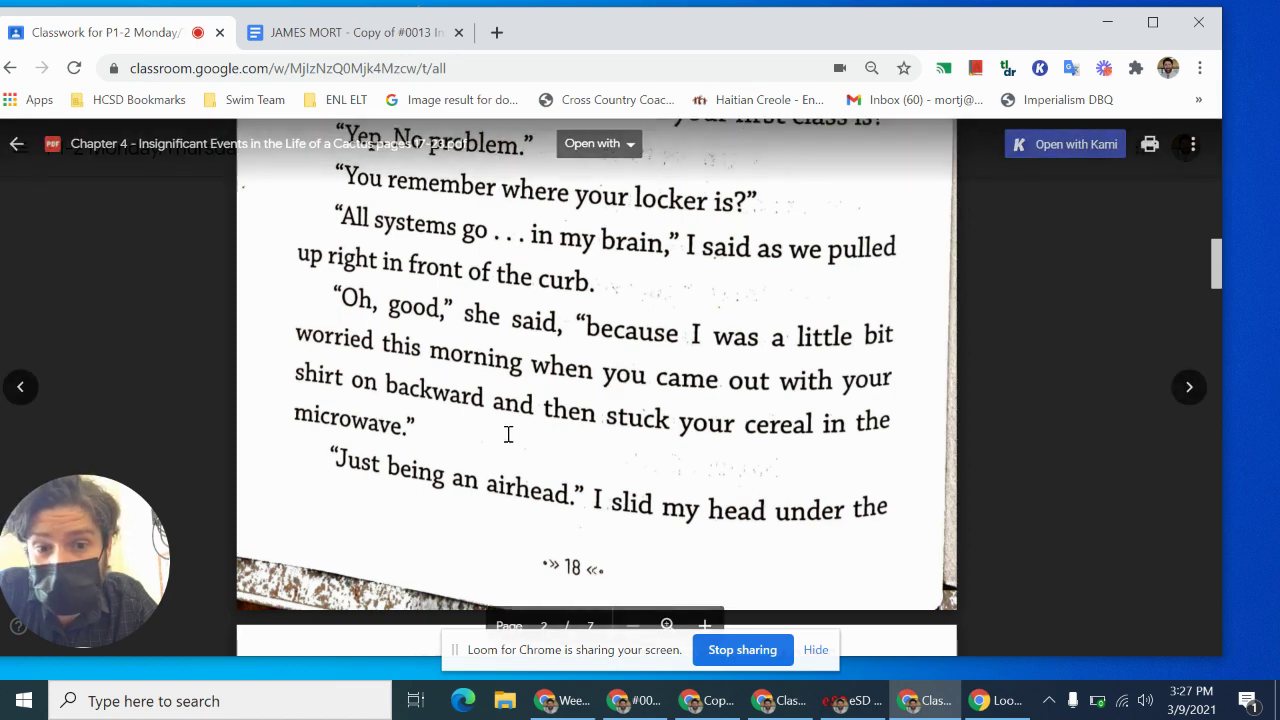
{"action": "scroll", "coordinate": [508, 434], "scroll_direction": "down", "scroll_amount": 3}
{"action": "scroll", "coordinate": [508, 434], "scroll_direction": "down", "scroll_amount": 2}
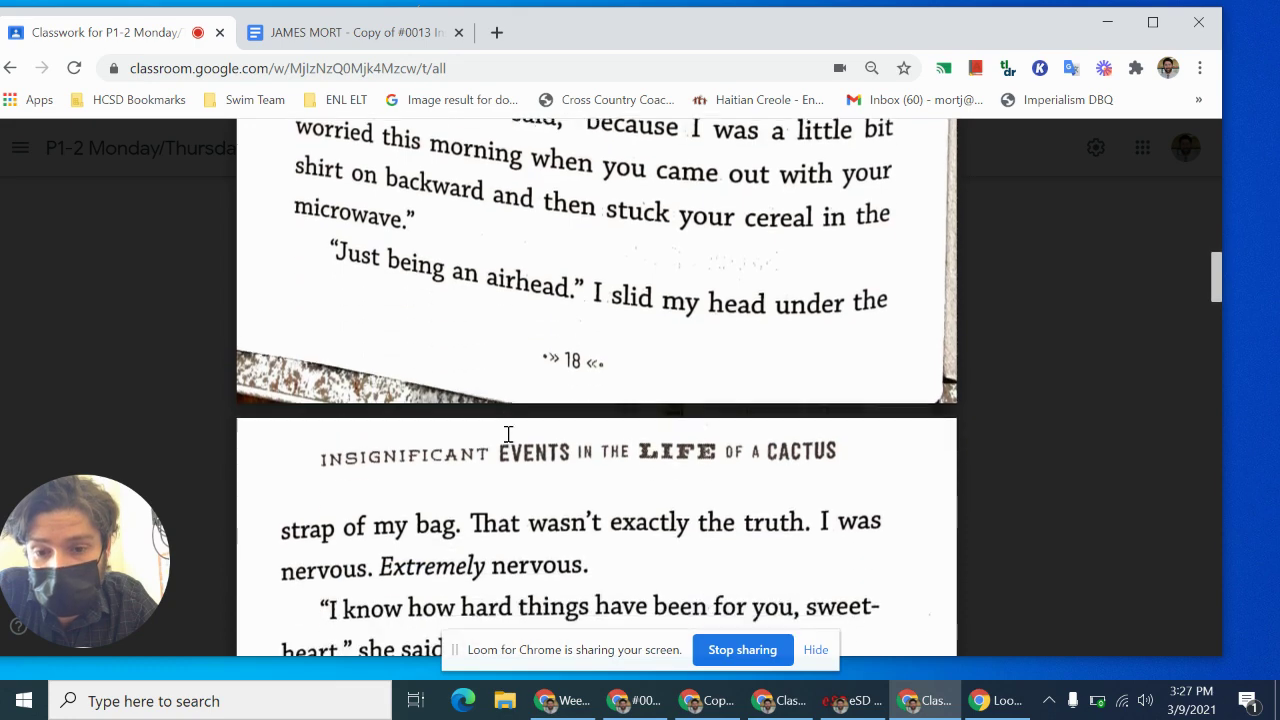
{"action": "scroll", "coordinate": [508, 434], "scroll_direction": "up", "scroll_amount": 2}
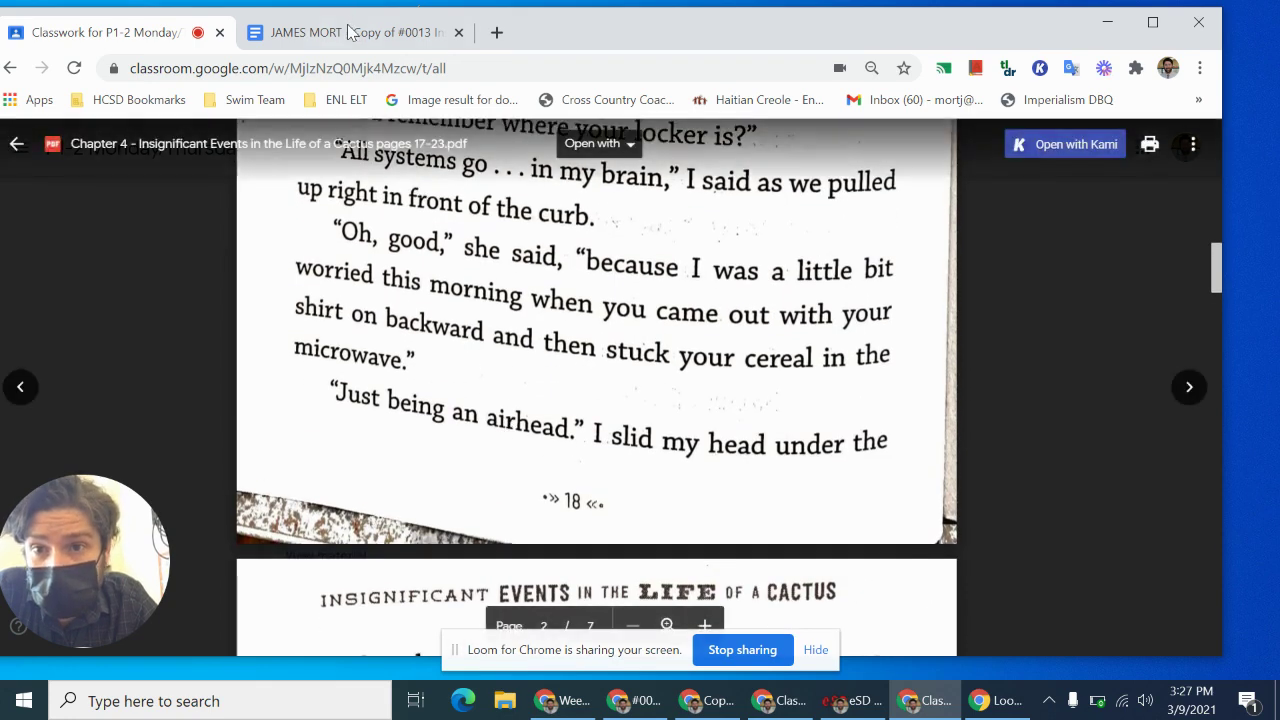
Step: Switch to the Google Docs assignment and insert "Her mom was concerned about her and asked if everything was ok" before the Chapter Four quotation
{"action": "left_click", "coordinate": [350, 32]}
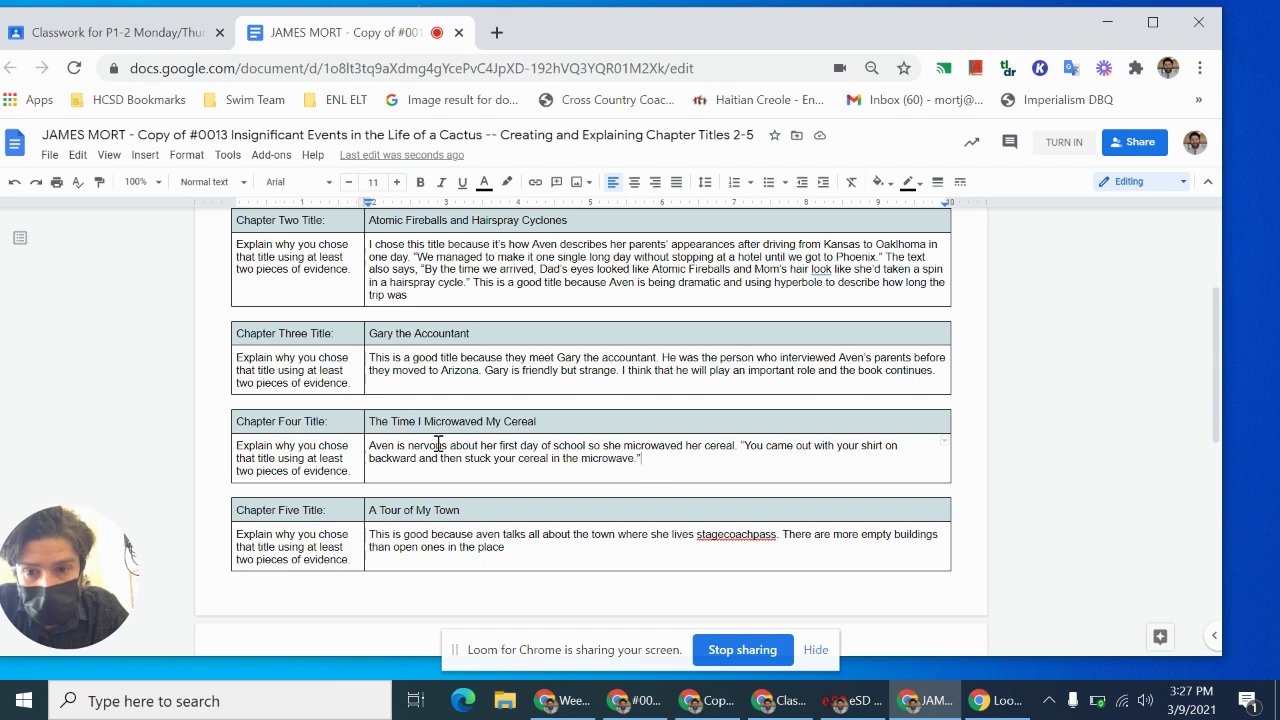
{"action": "left_click", "coordinate": [738, 446]}
{"action": "type", "text": "He "}
{"action": "type", "text": "r mom was conce"}
{"action": "type", "text": "rned about her and "}
{"action": "type", "text": "ask"}
{"action": "type", "text": "ed if t"}
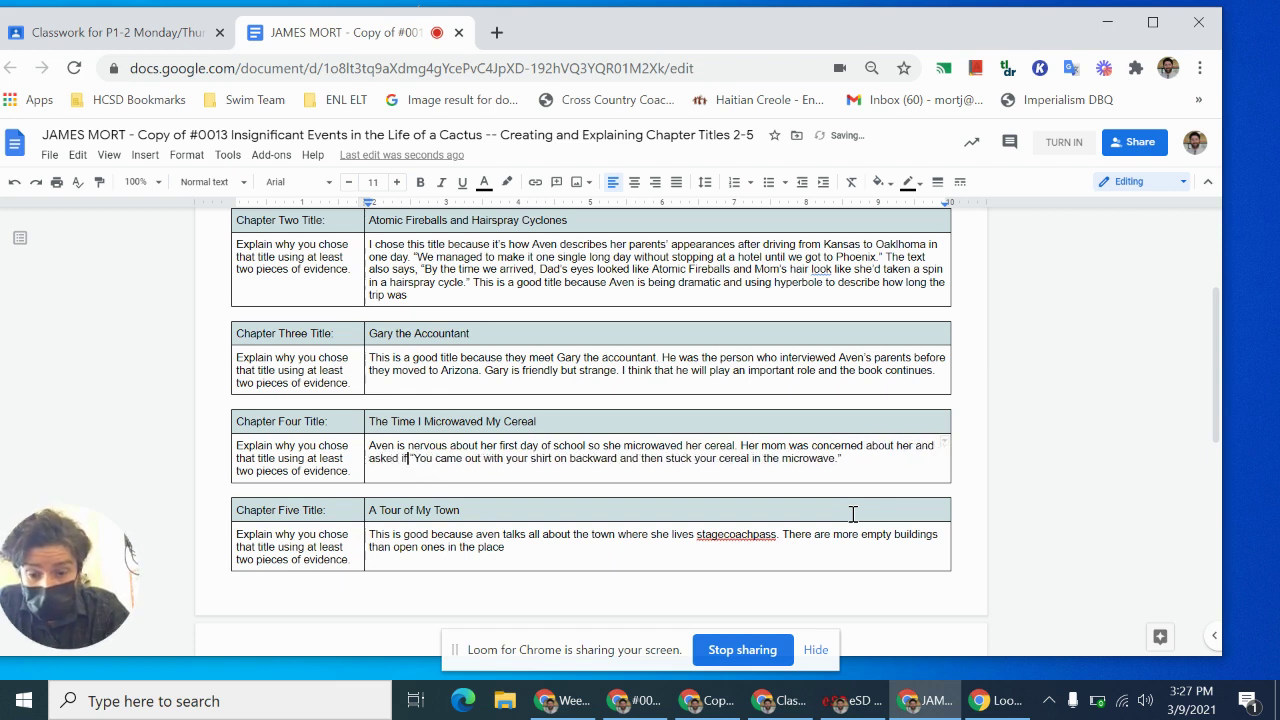
{"action": "key", "text": "BackSpace"}
{"action": "type", "text": "everything was ok"}
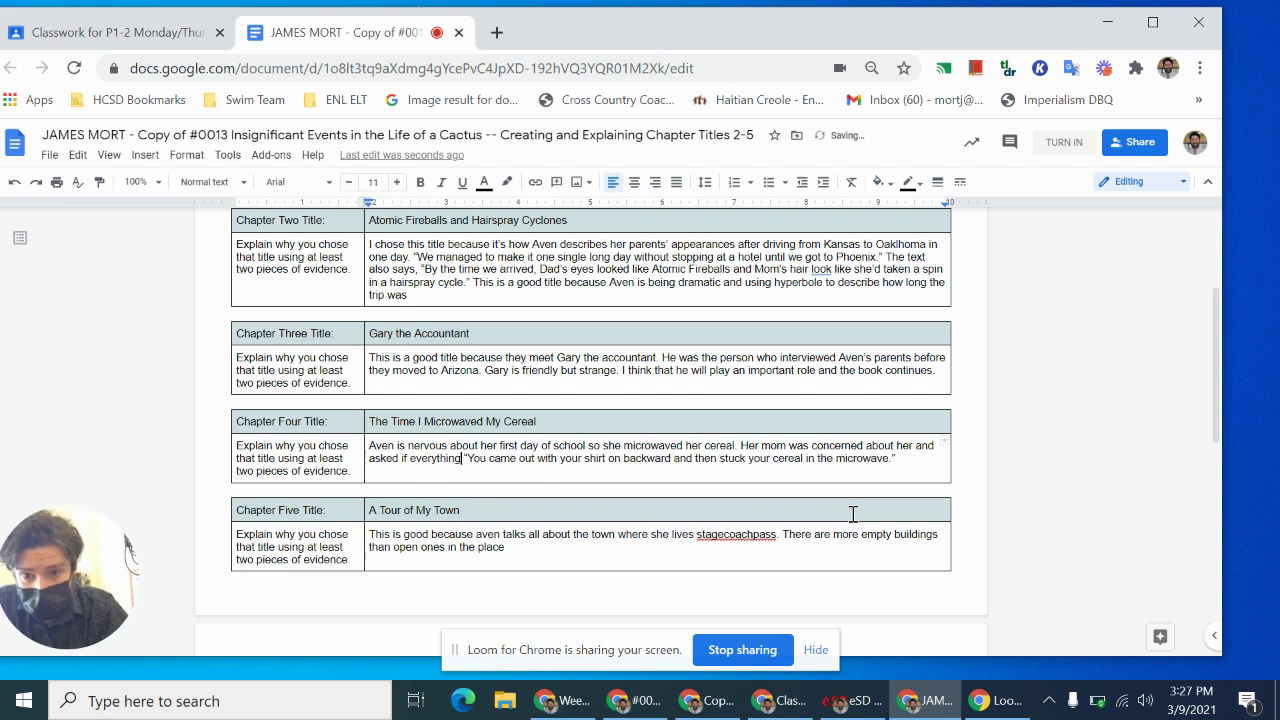
Step: Link the new Chapter Four sentence to the quotation with "because she said,", leaving no comma after "because"
{"action": "type", "text": " bec"}
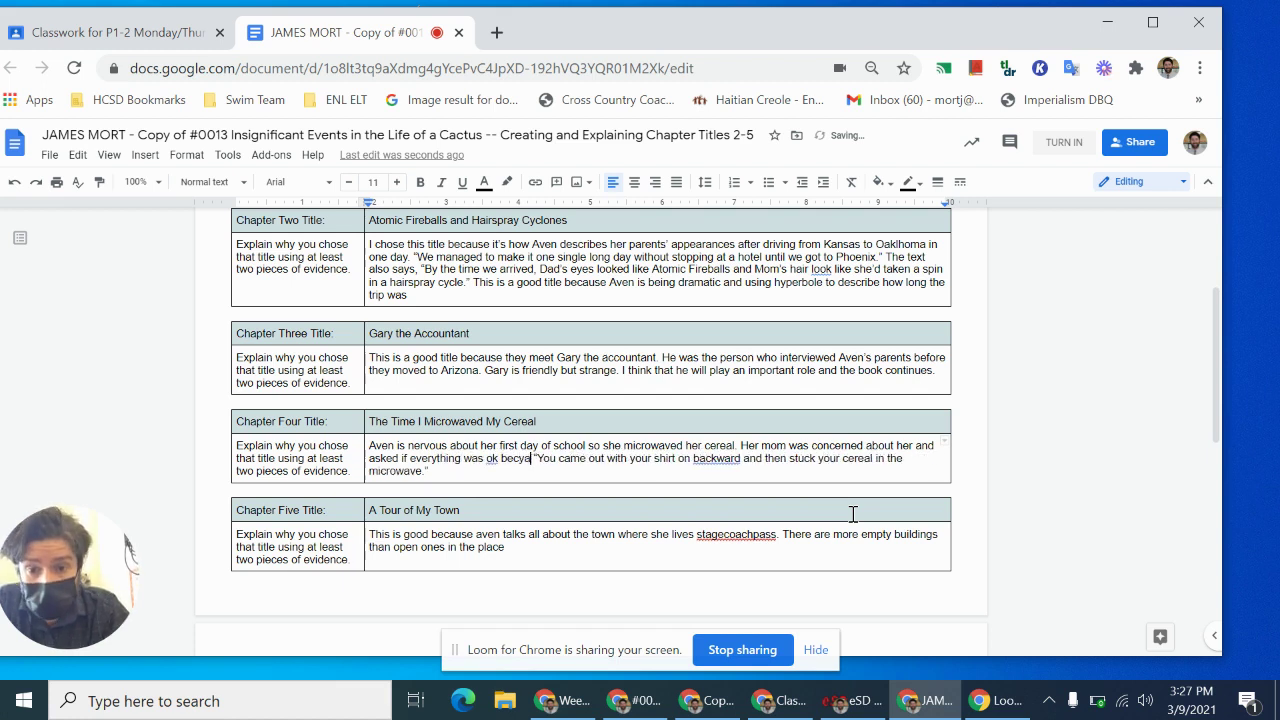
{"action": "type", "text": "ause"}
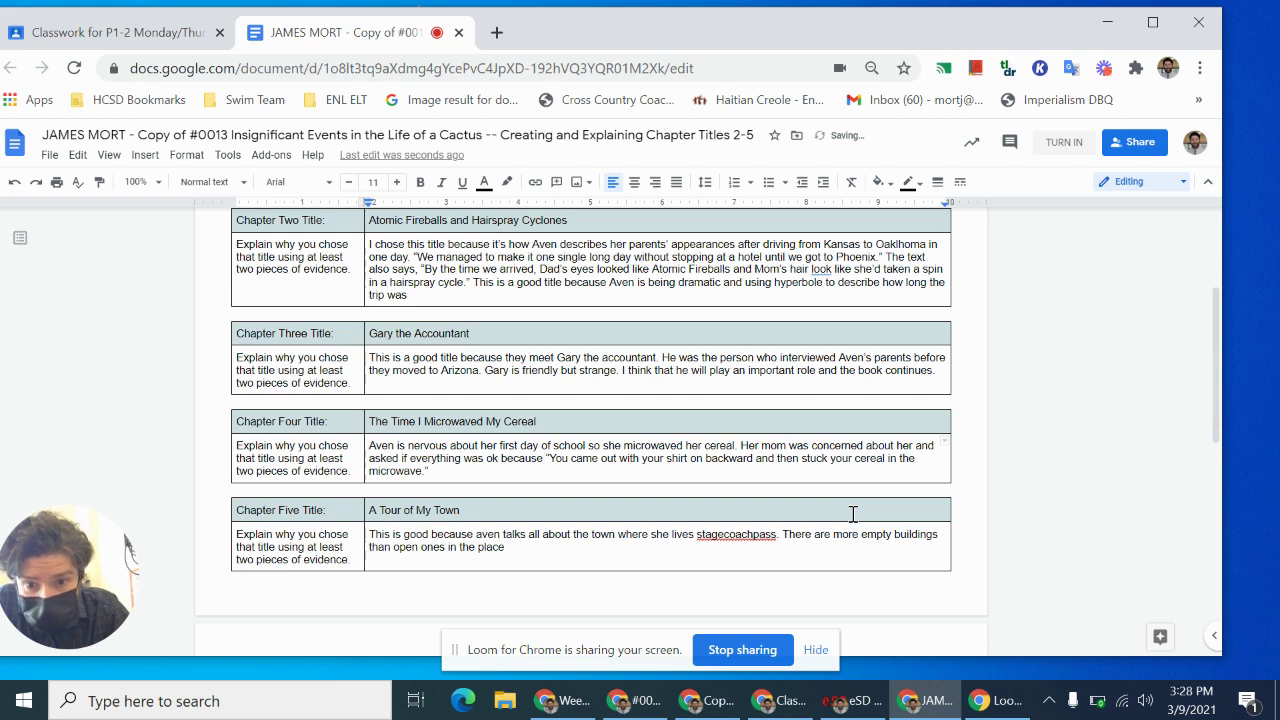
{"action": "type", "text": ", she said"}
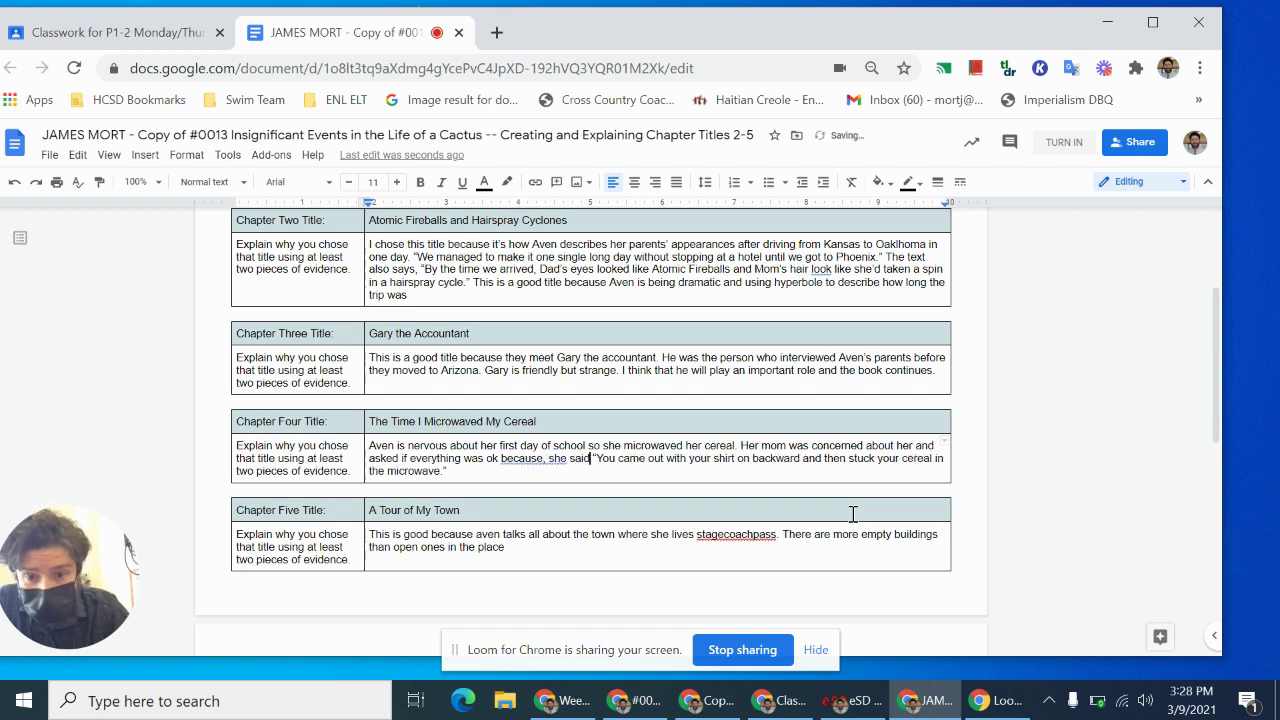
{"action": "type", "text": ","}
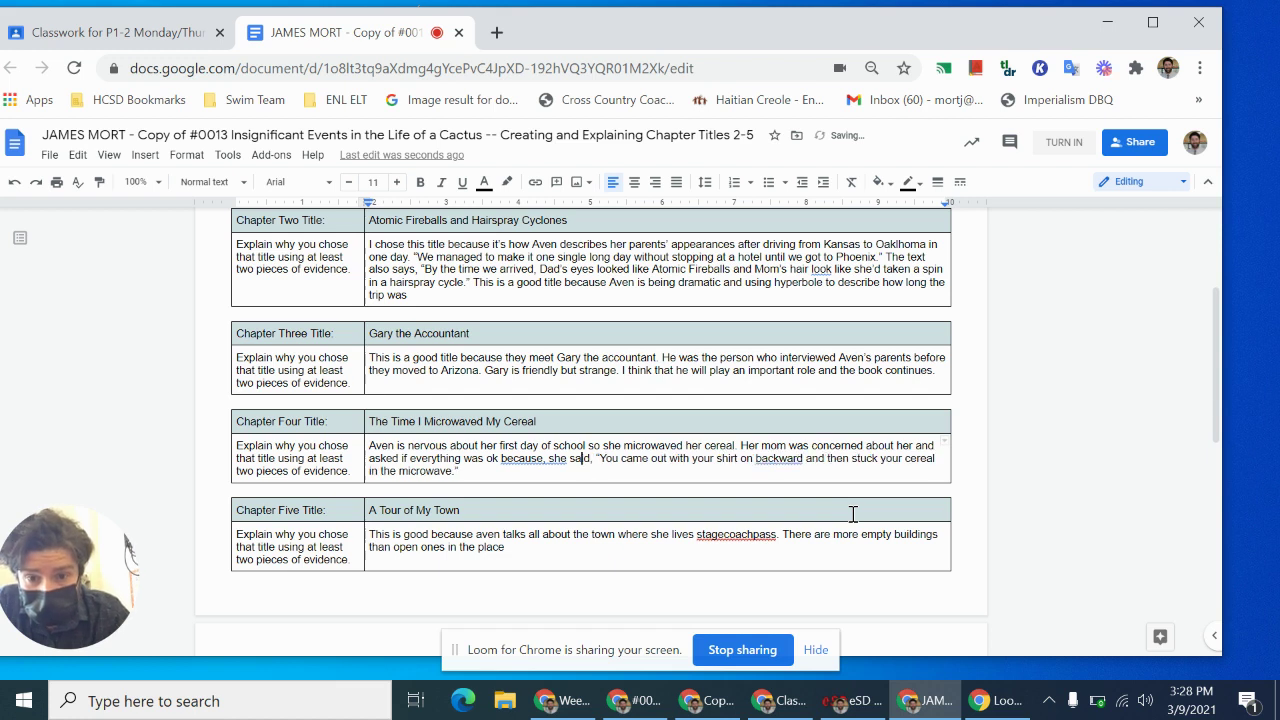
{"action": "left_click", "coordinate": [458, 443]}
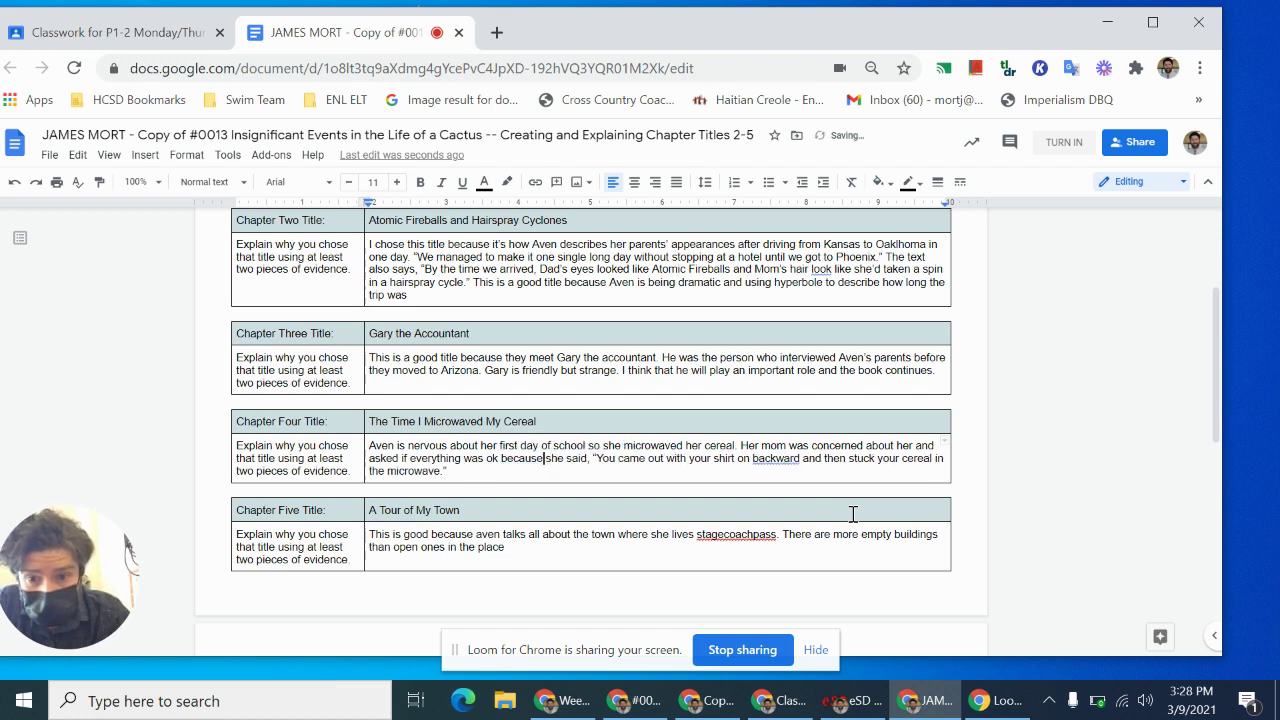
{"action": "left_click", "coordinate": [477, 472]}
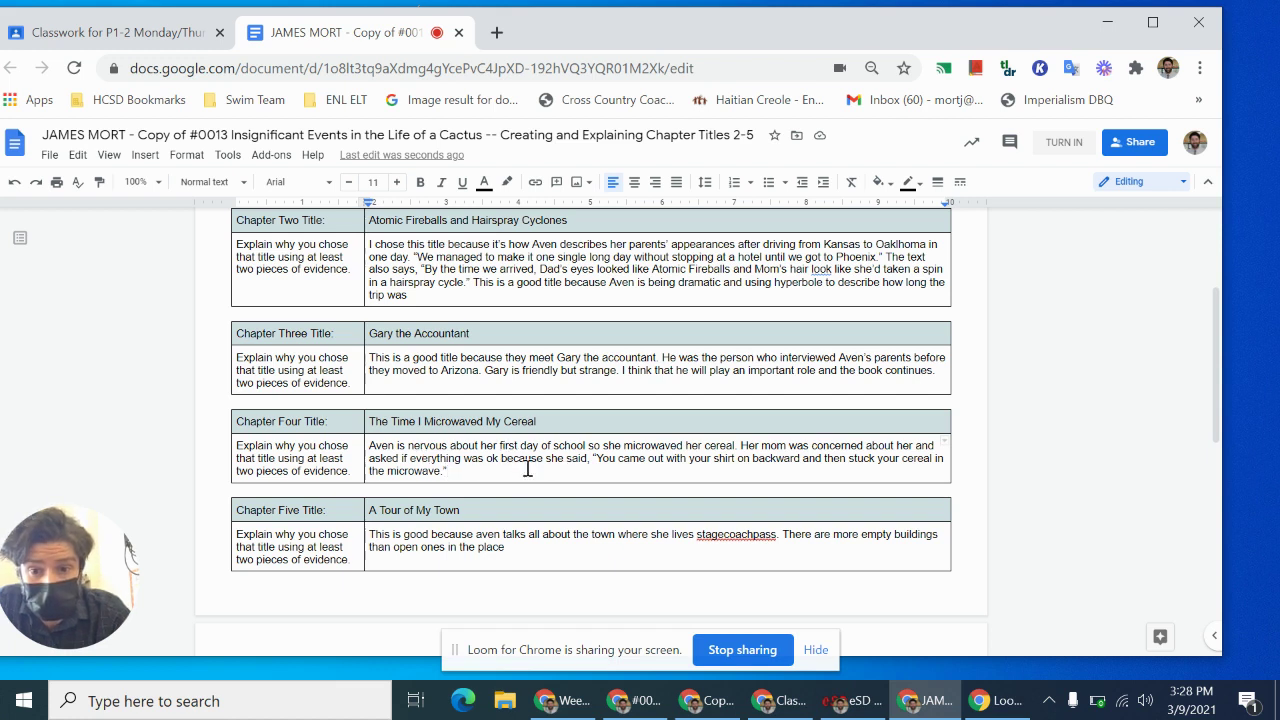
Step: Remove "because" before the Chapter Four quotation, ending the sentence after "ok" and starting a new one with "She said,"
{"action": "double_click", "coordinate": [517, 457]}
{"action": "key", "text": "BackSpace"}
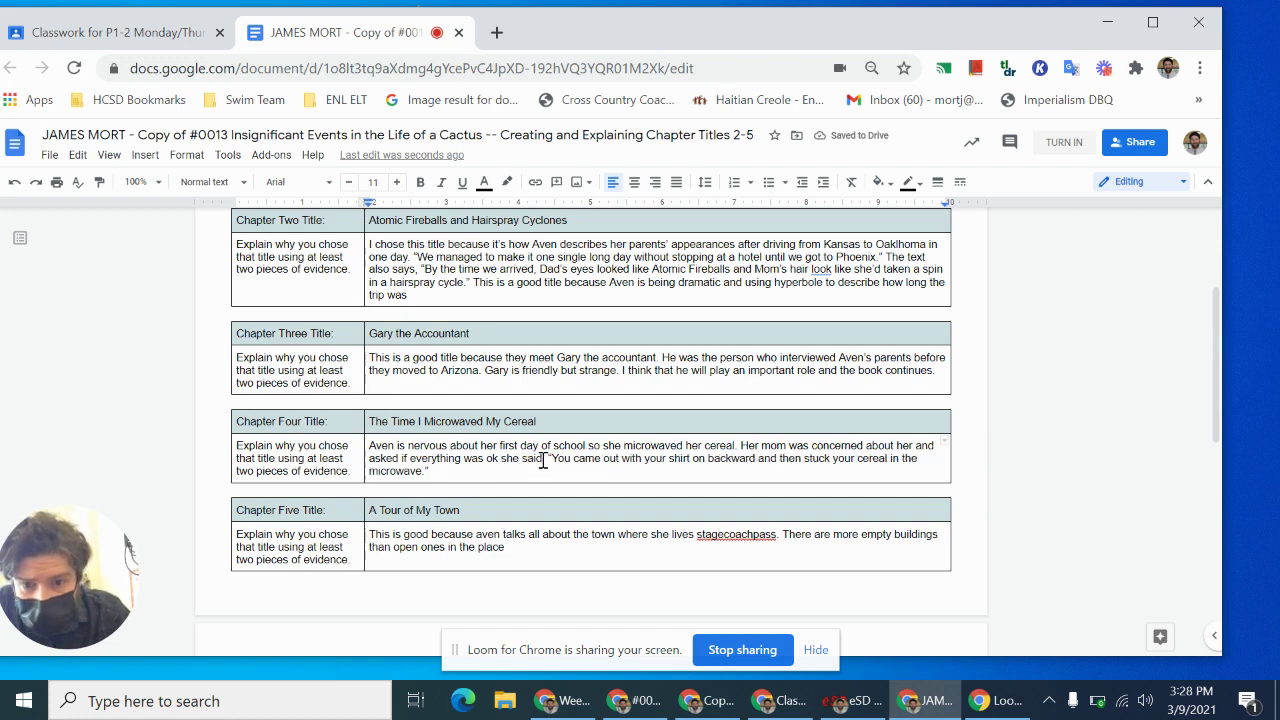
{"action": "left_click_drag", "start_coordinate": [543, 460], "coordinate": [508, 462]}
{"action": "left_click", "coordinate": [497, 462]}
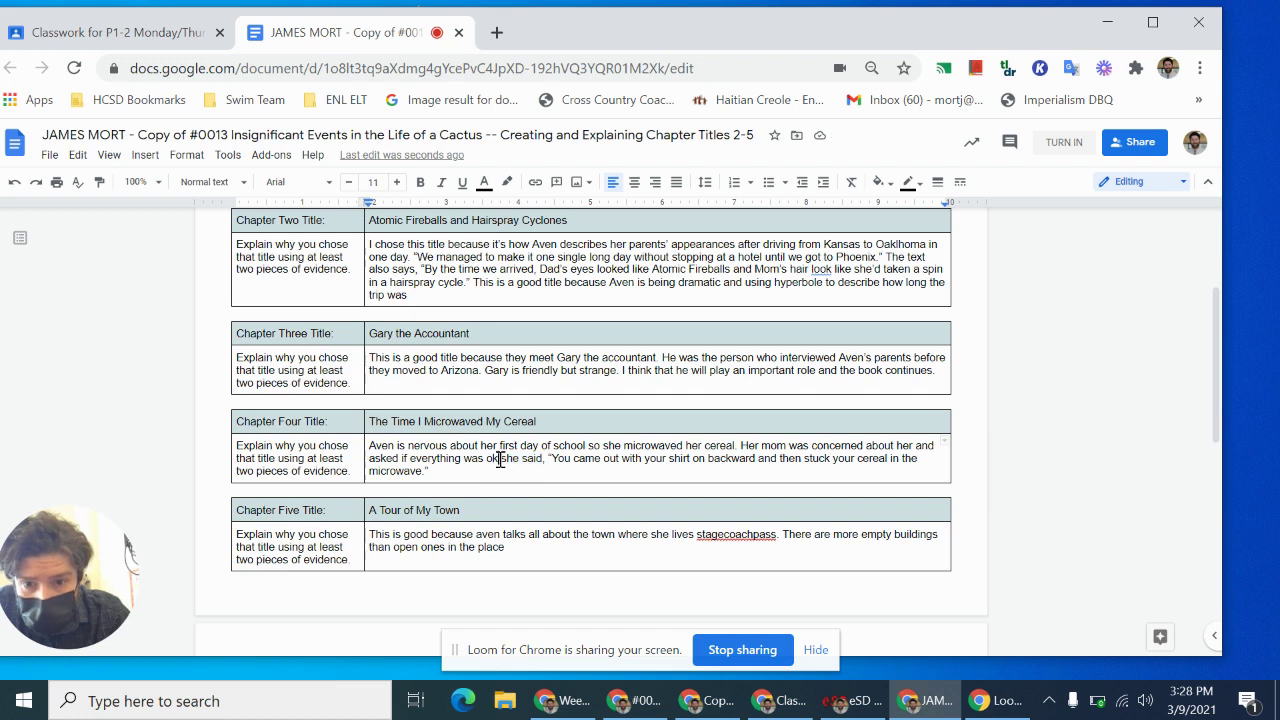
{"action": "type", "text": "."}
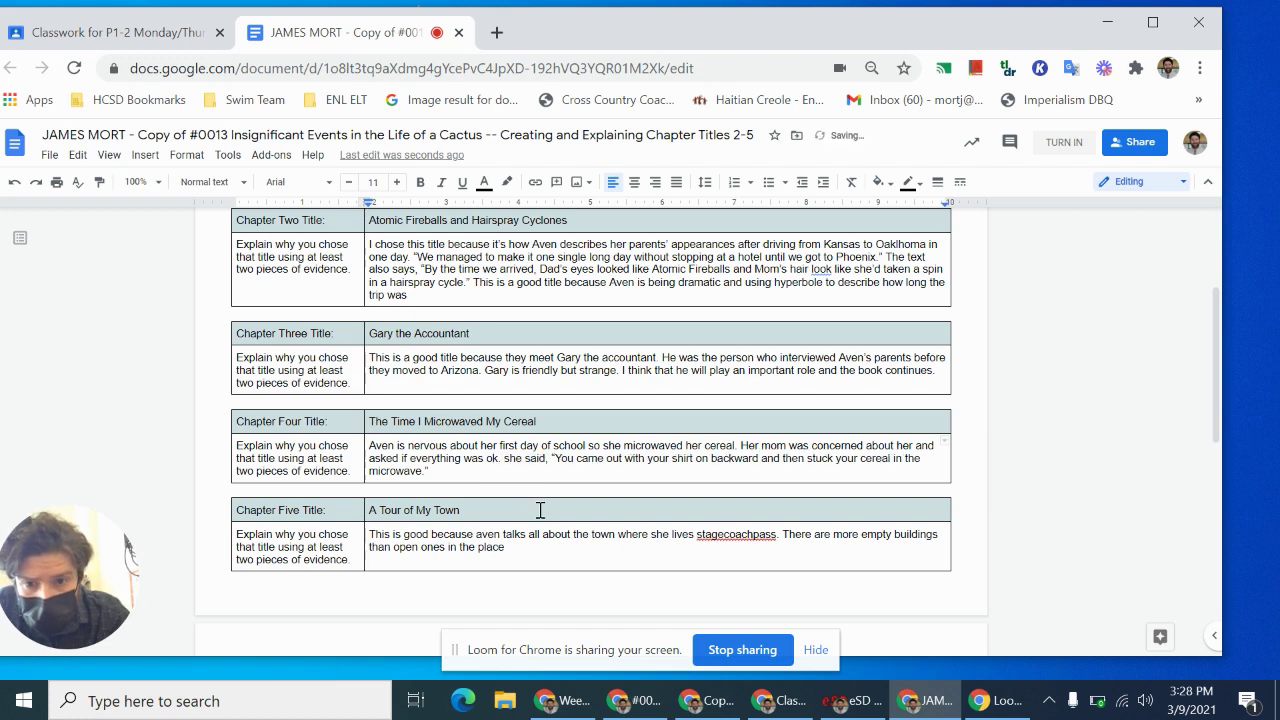
{"action": "key", "text": "BackSpace"}
{"action": "type", "text": "S"}
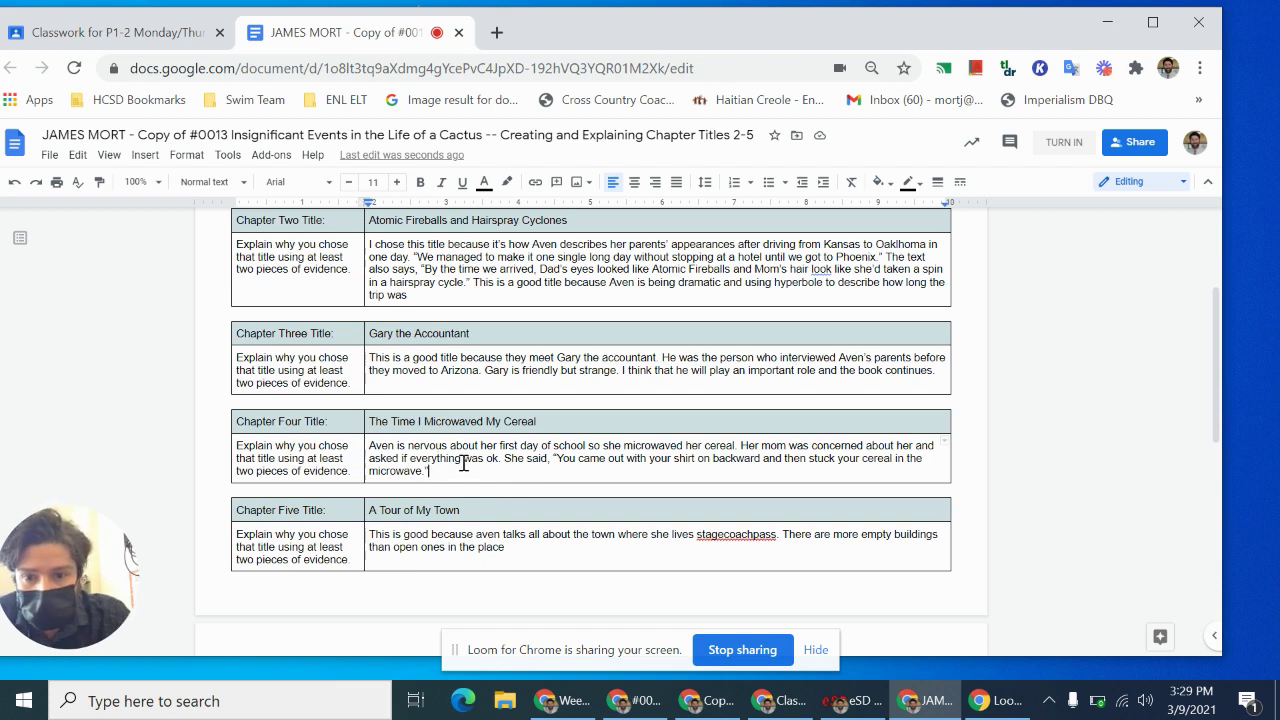
Step: End the Chapter Four explanation with "This shows more about Aven as a character and proves that she was anxious about her first day of school."
{"action": "type", "text": "This"}
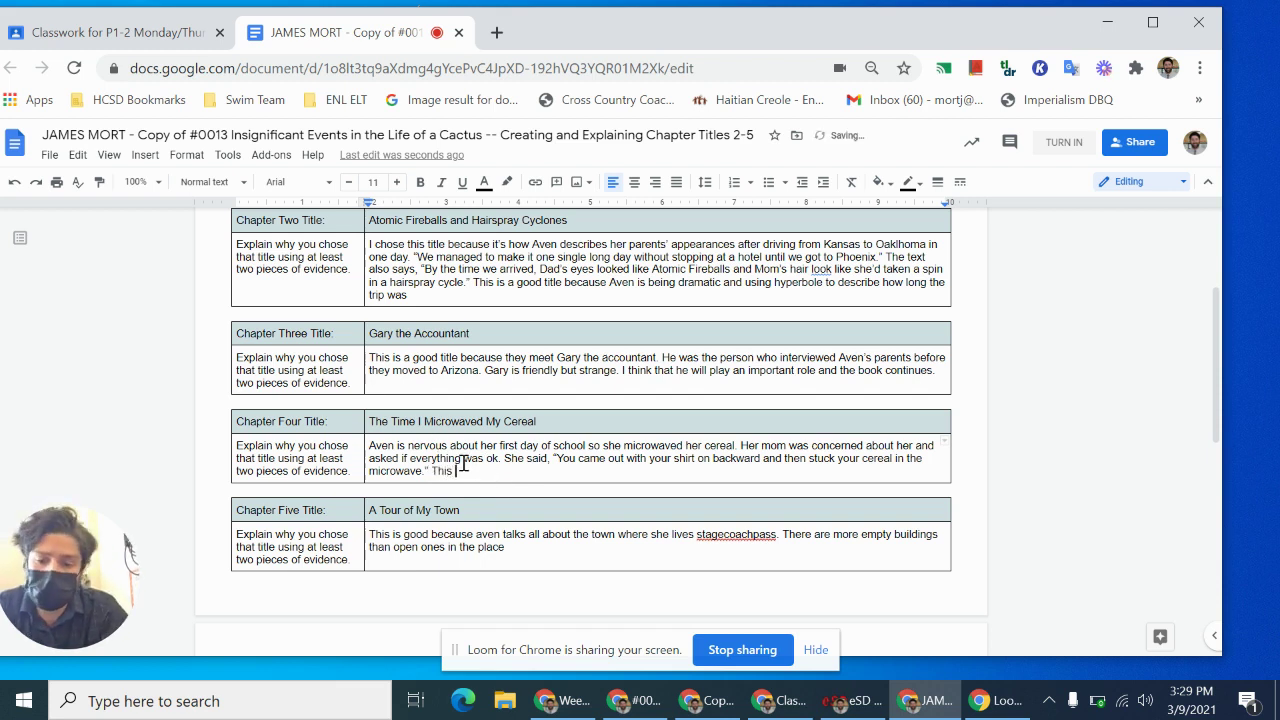
{"action": "type", "text": " shows more about "}
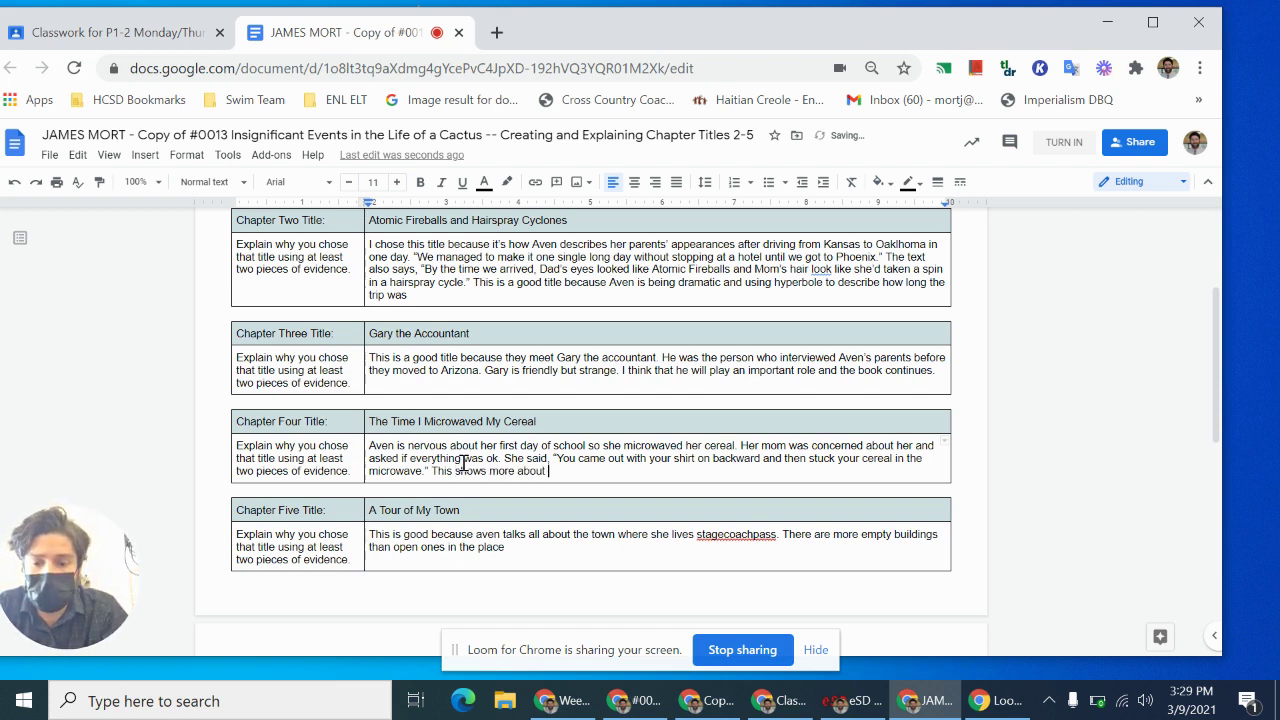
{"action": "type", "text": "Aven as a character and"}
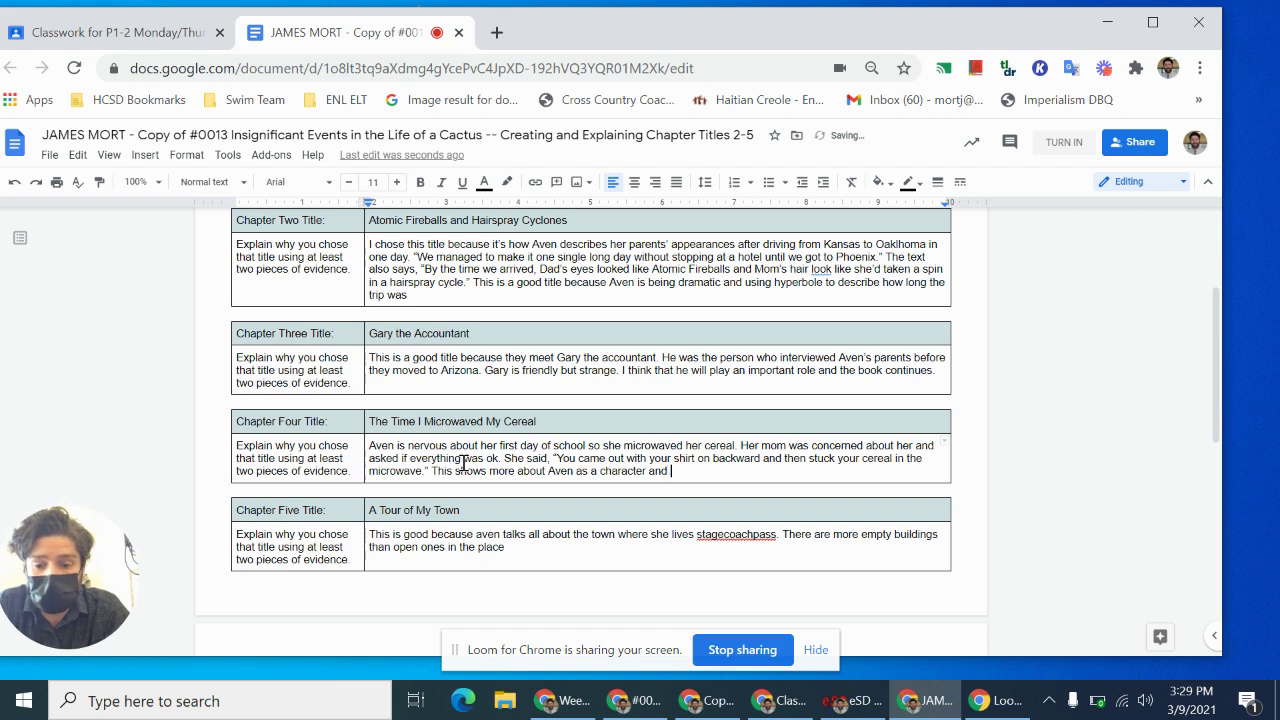
{"action": "type", "text": " proves thet she was ner"}
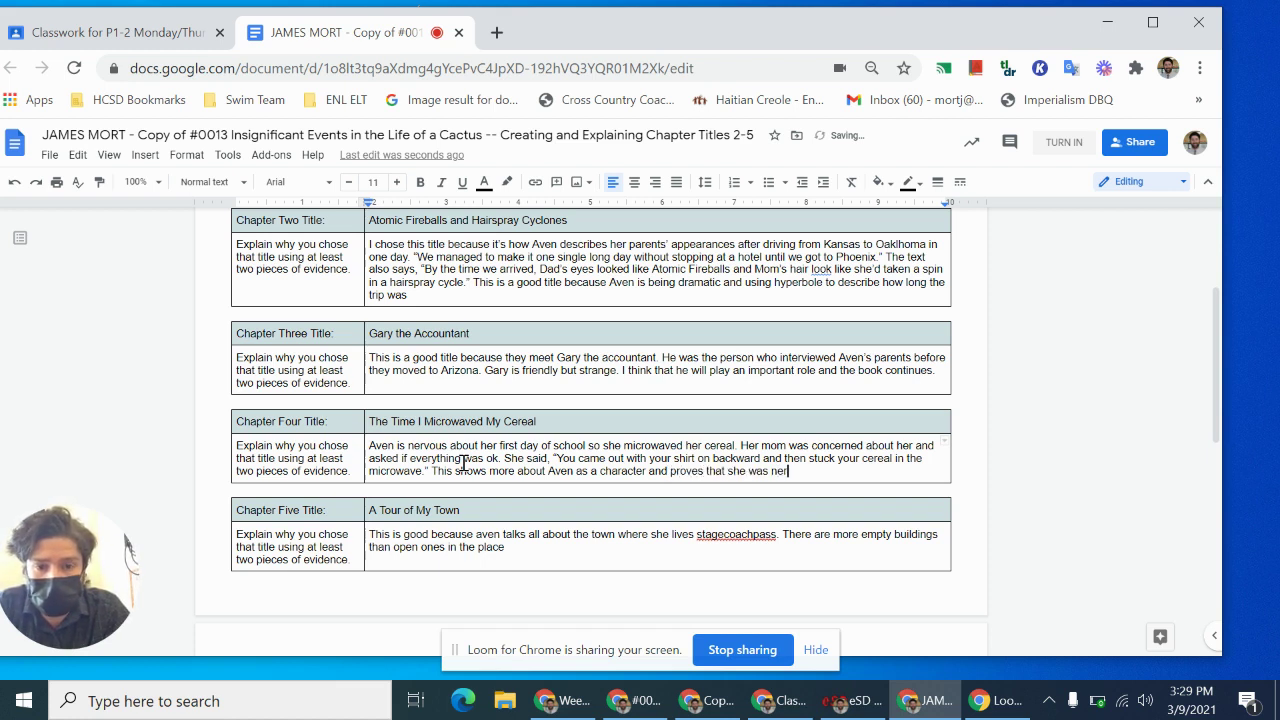
{"action": "double_click", "coordinate": [426, 445]}
{"action": "left_click", "coordinate": [789, 468]}
{"action": "type", "text": "anxious"}
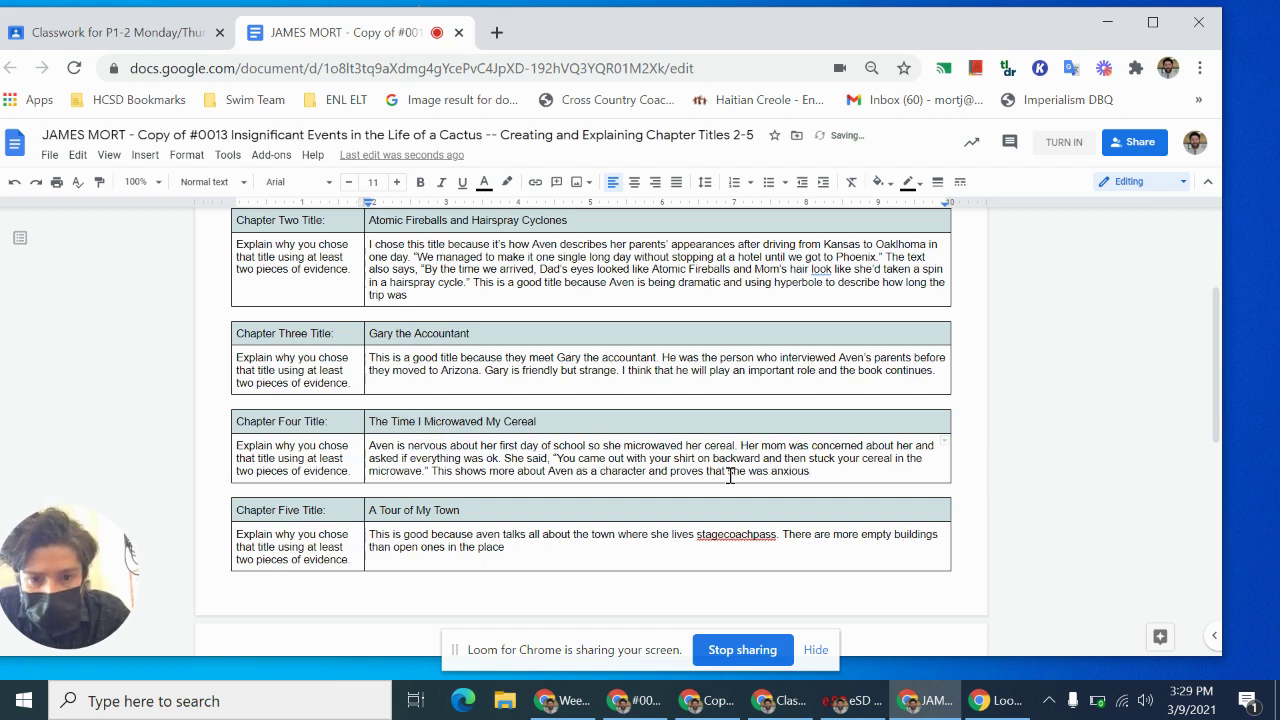
{"action": "type", "text": " about he"}
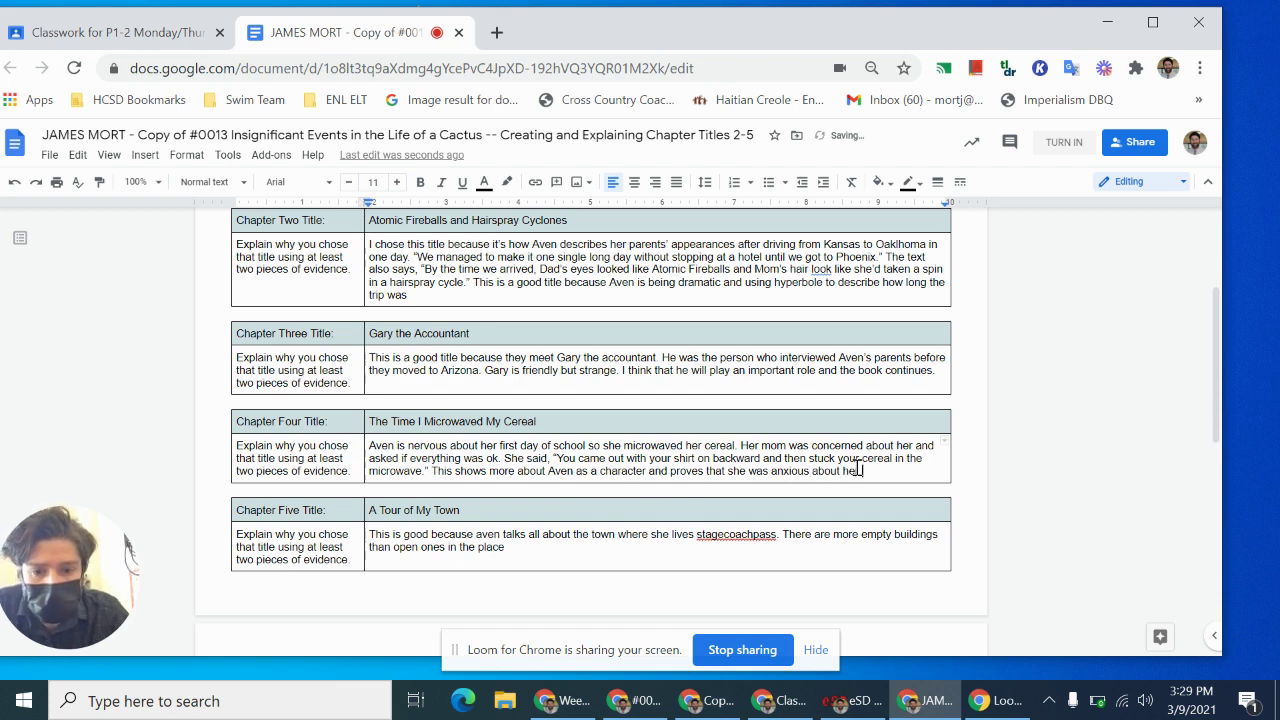
{"action": "type", "text": "r first day of school."}
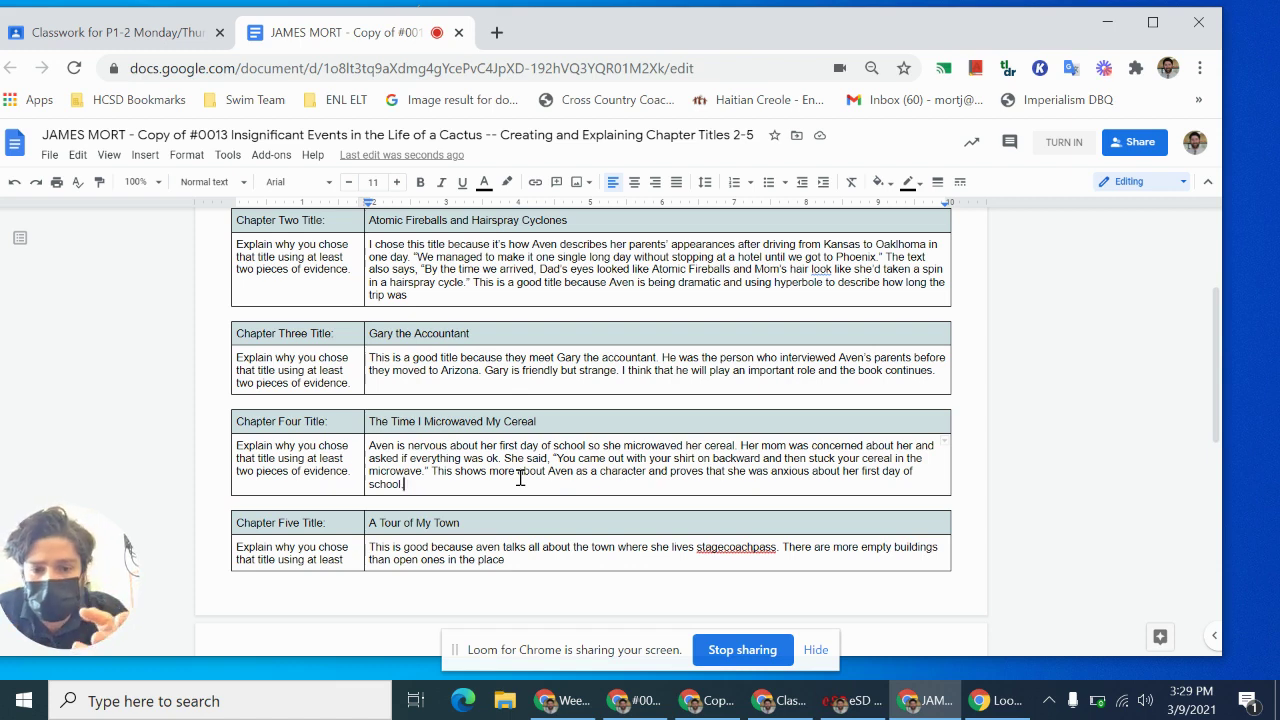
Step: Switch to Google Classroom, return to the graded assignment's rubric and examine the Chapter 5 Explanation and Spell/Grammar Check feedback
{"action": "scroll", "coordinate": [465, 463], "scroll_direction": "down", "scroll_amount": 1}
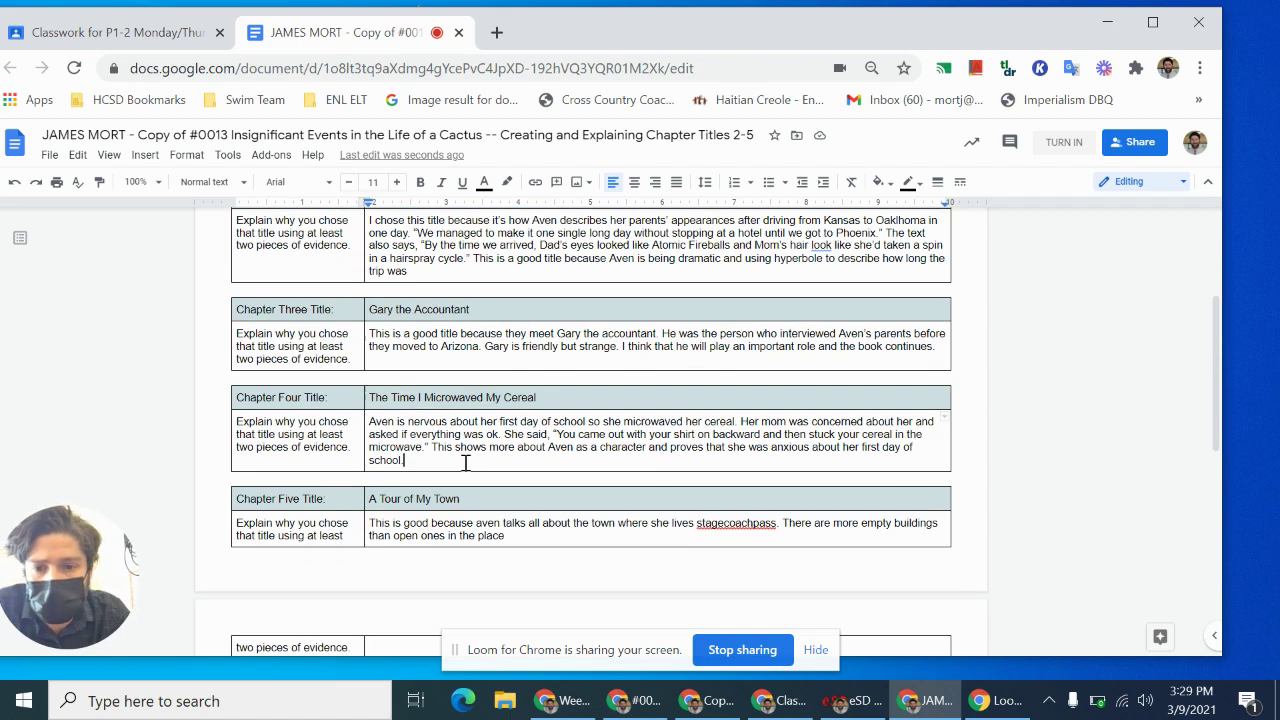
{"action": "scroll", "coordinate": [455, 468], "scroll_direction": "down", "scroll_amount": 1}
{"action": "scroll", "coordinate": [455, 468], "scroll_direction": "down", "scroll_amount": 1}
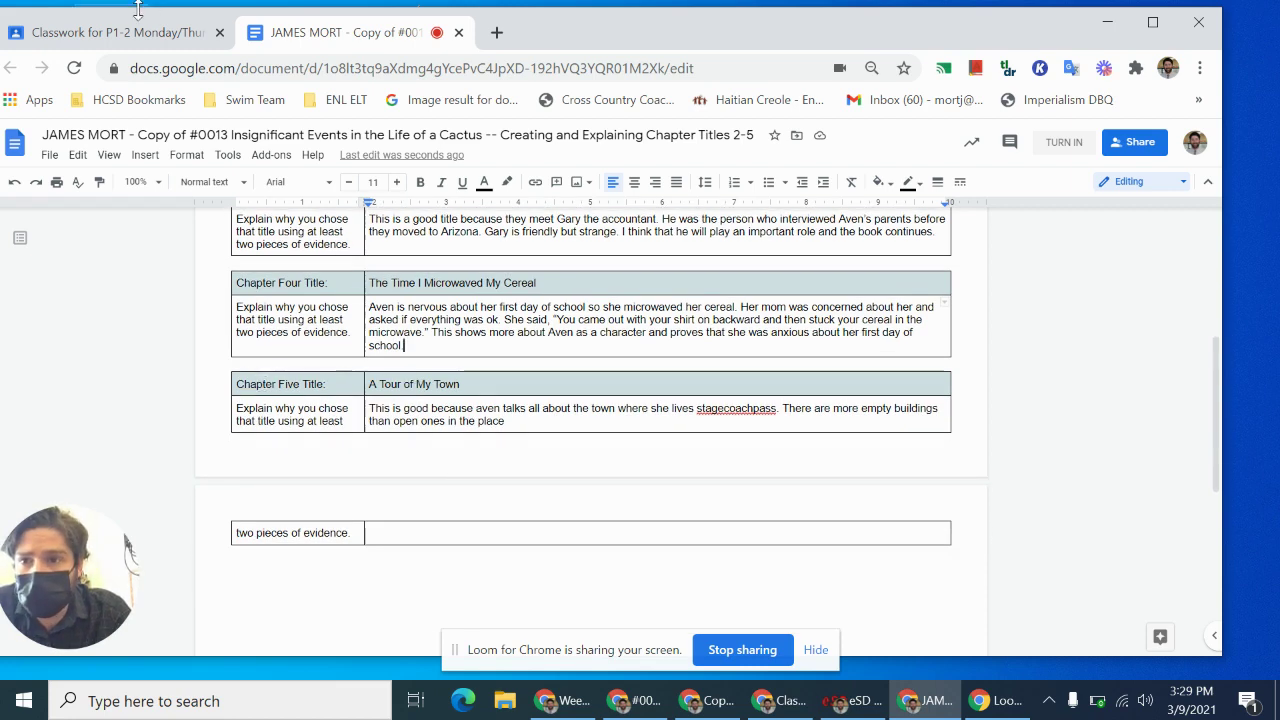
{"action": "left_click", "coordinate": [112, 38]}
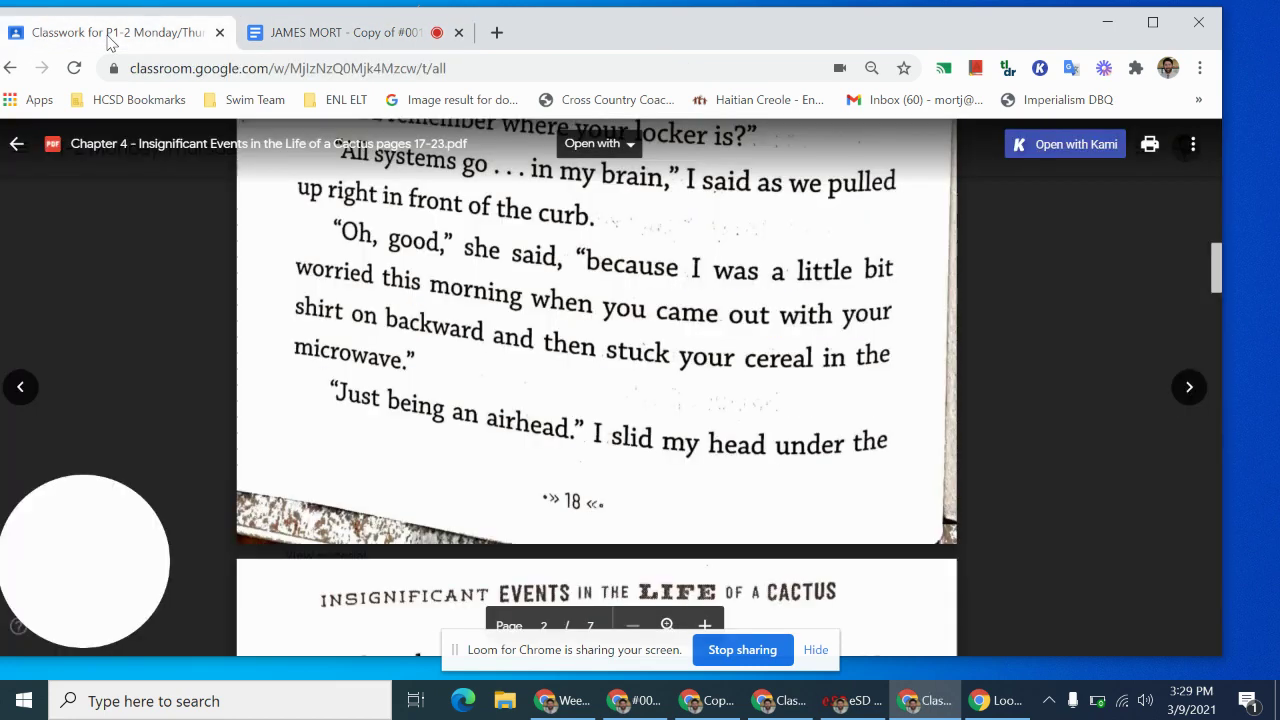
{"action": "left_click", "coordinate": [16, 144]}
{"action": "left_click", "coordinate": [20, 152]}
{"action": "left_click", "coordinate": [10, 68]}
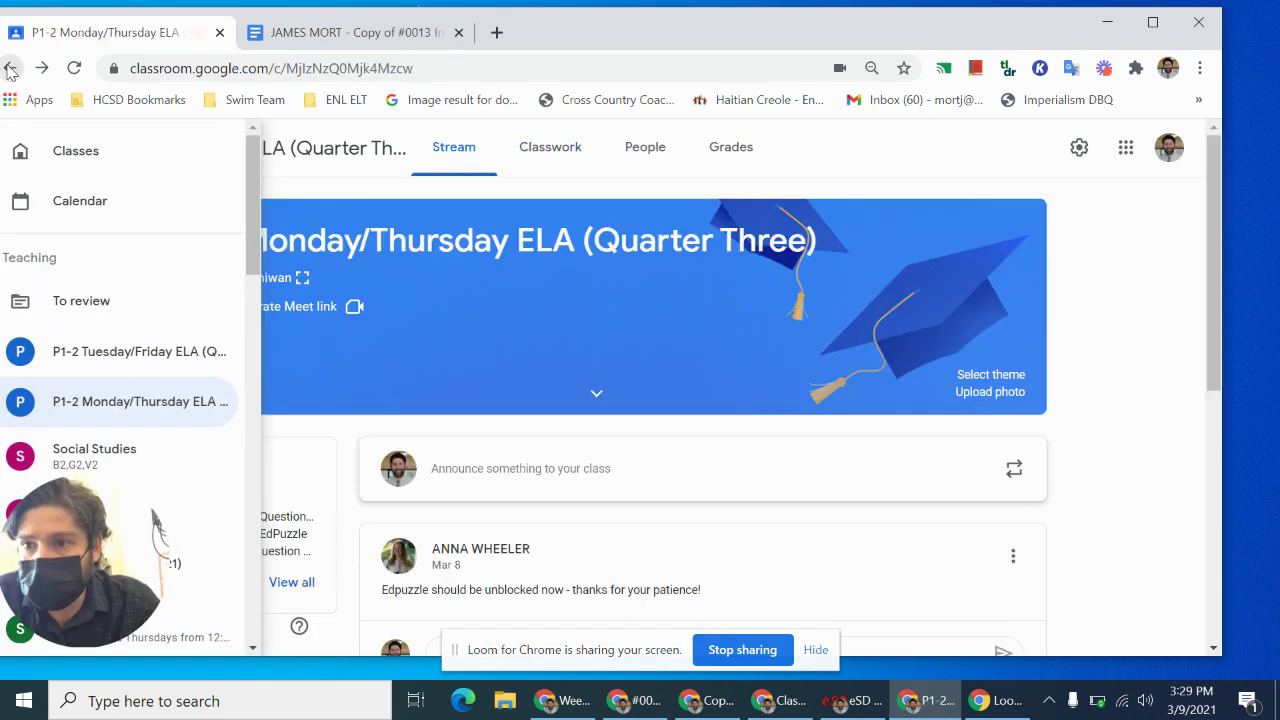
{"action": "left_click", "coordinate": [10, 68]}
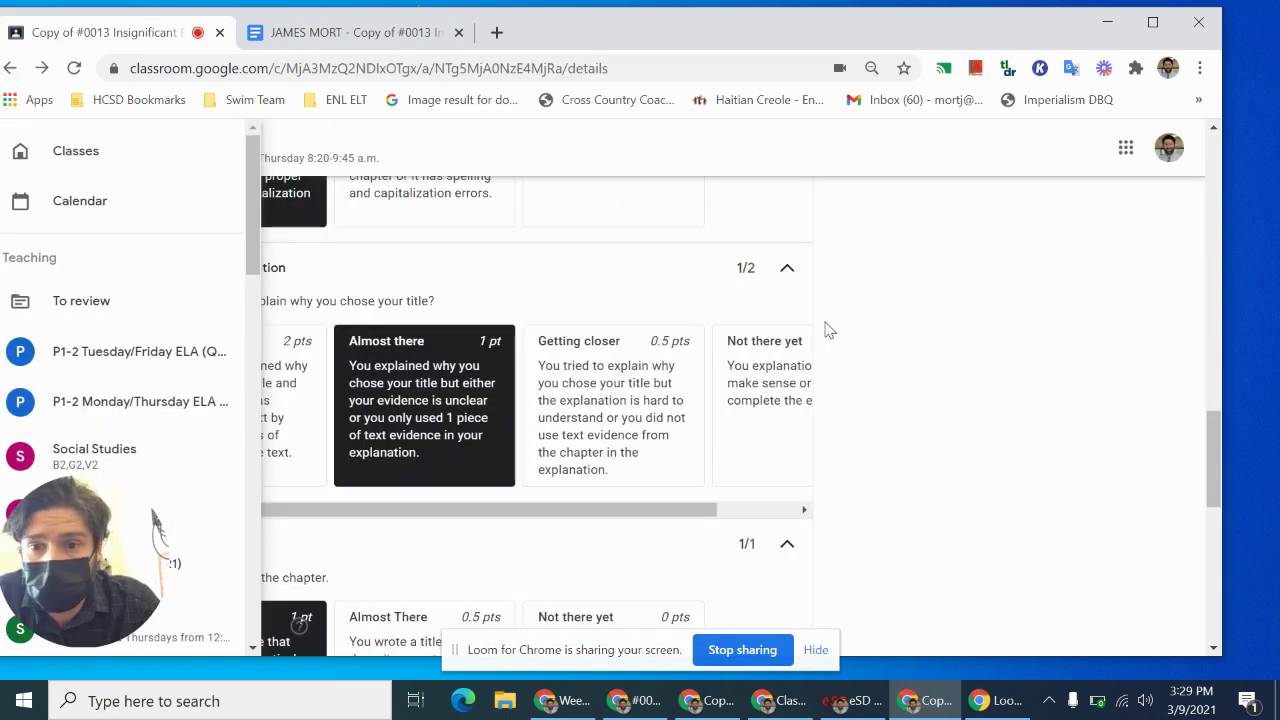
{"action": "left_click", "coordinate": [929, 369]}
{"action": "scroll", "coordinate": [737, 431], "scroll_direction": "down", "scroll_amount": 3}
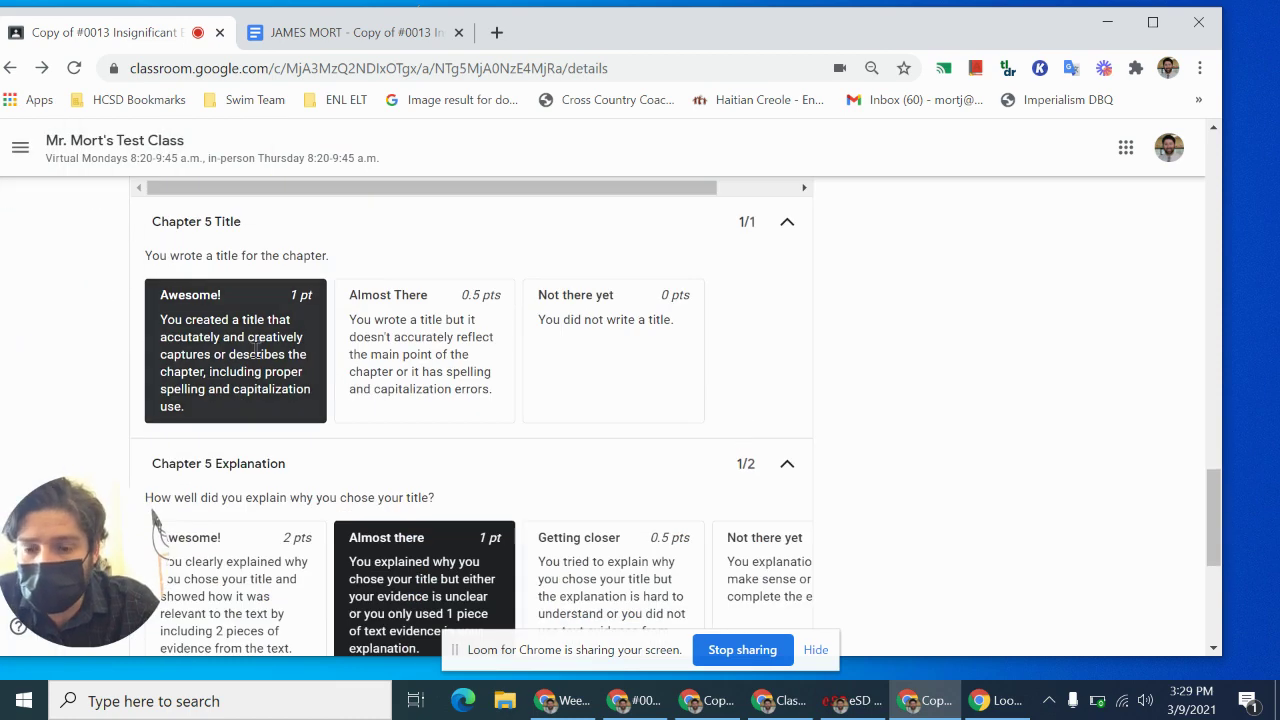
{"action": "scroll", "coordinate": [254, 349], "scroll_direction": "down", "scroll_amount": 2}
{"action": "scroll", "coordinate": [407, 418], "scroll_direction": "down", "scroll_amount": 1}
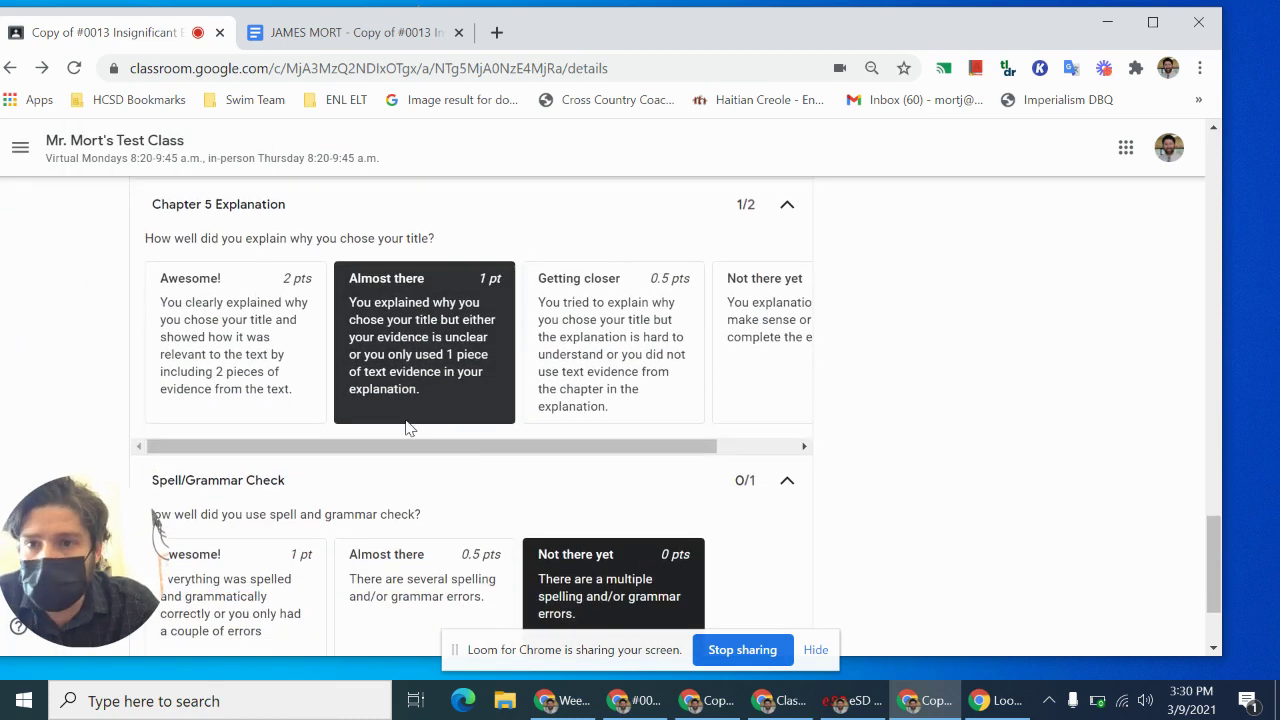
Step: Switch to the Google Docs assignment, capitalize "Aven" in the Chapter Five explanation and correct the place name to "Stagecoach Pass" with a preceding comma
{"action": "left_click", "coordinate": [374, 32]}
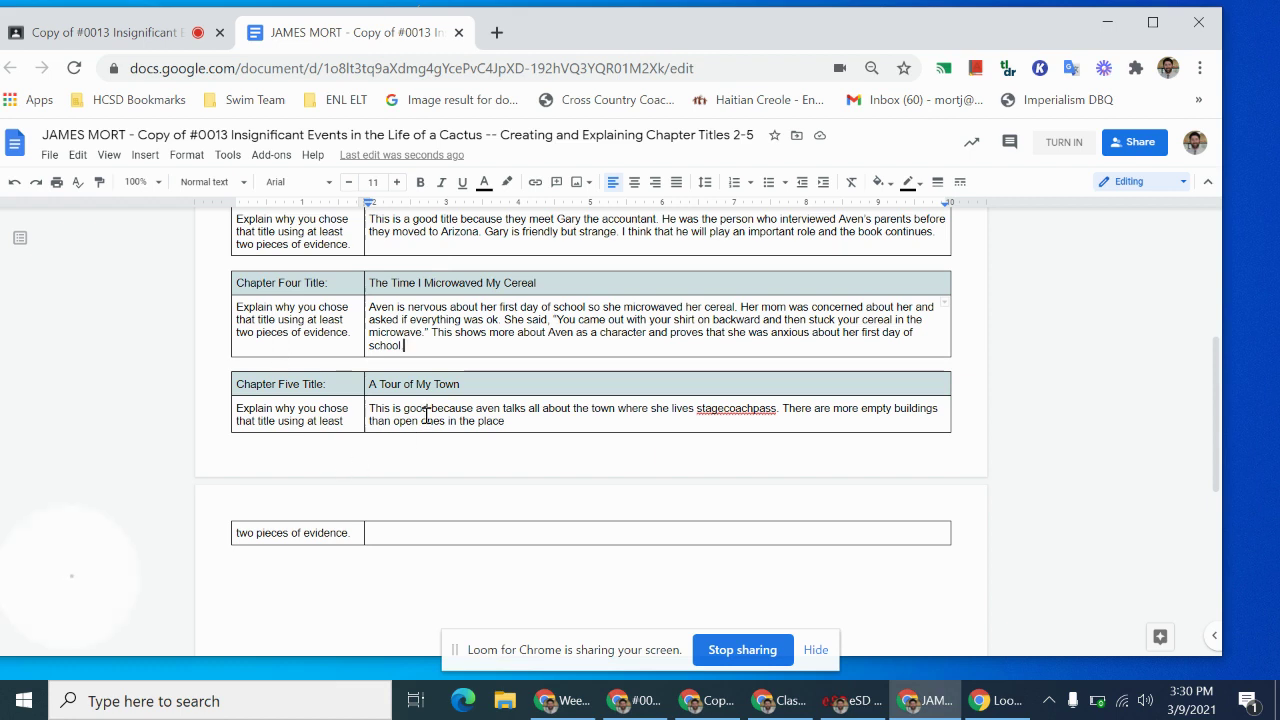
{"action": "left_click", "coordinate": [481, 411]}
{"action": "key", "text": "BackSpace"}
{"action": "type", "text": "A"}
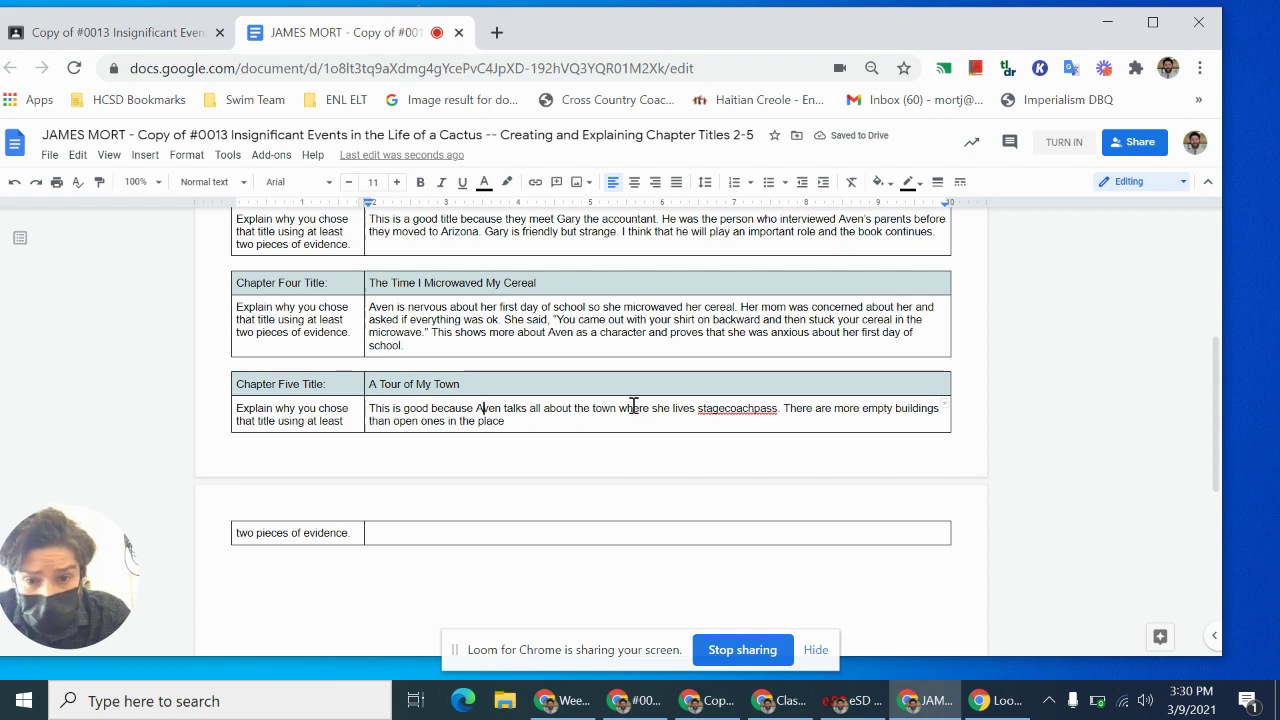
{"action": "left_click", "coordinate": [695, 410]}
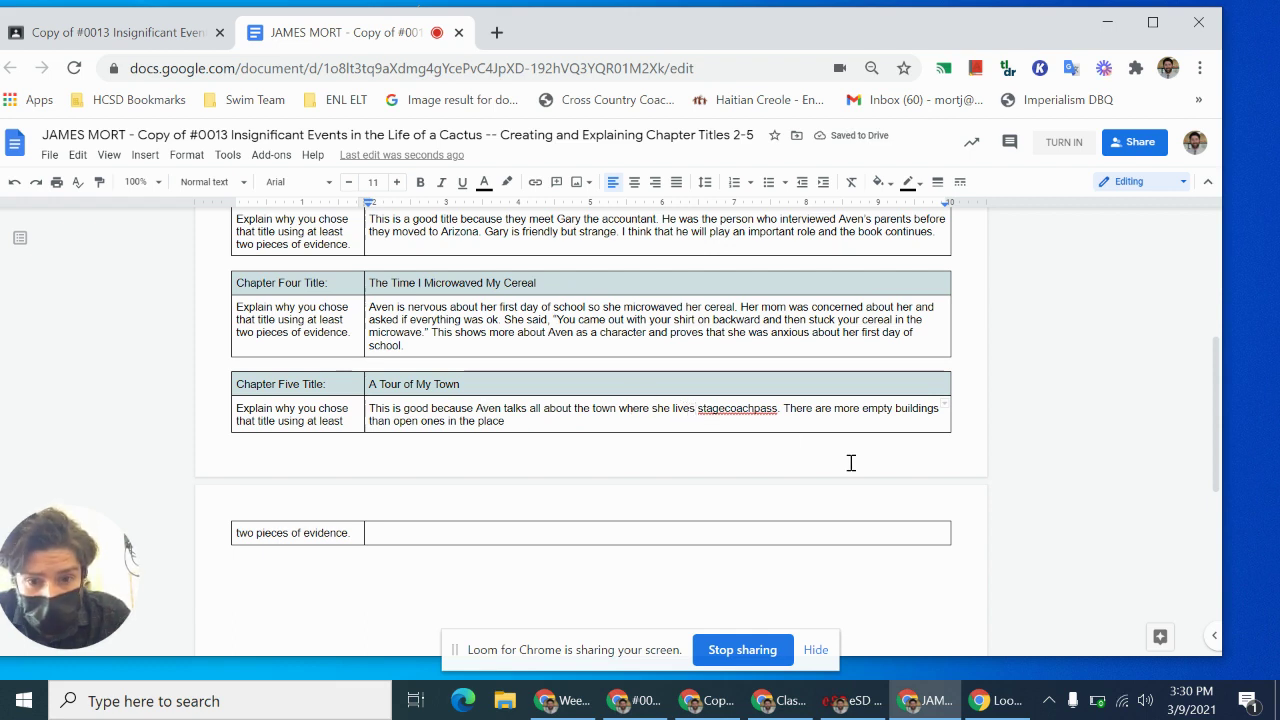
{"action": "type", "text": ","}
{"action": "key", "text": "Right"}
{"action": "key", "text": "Right"}
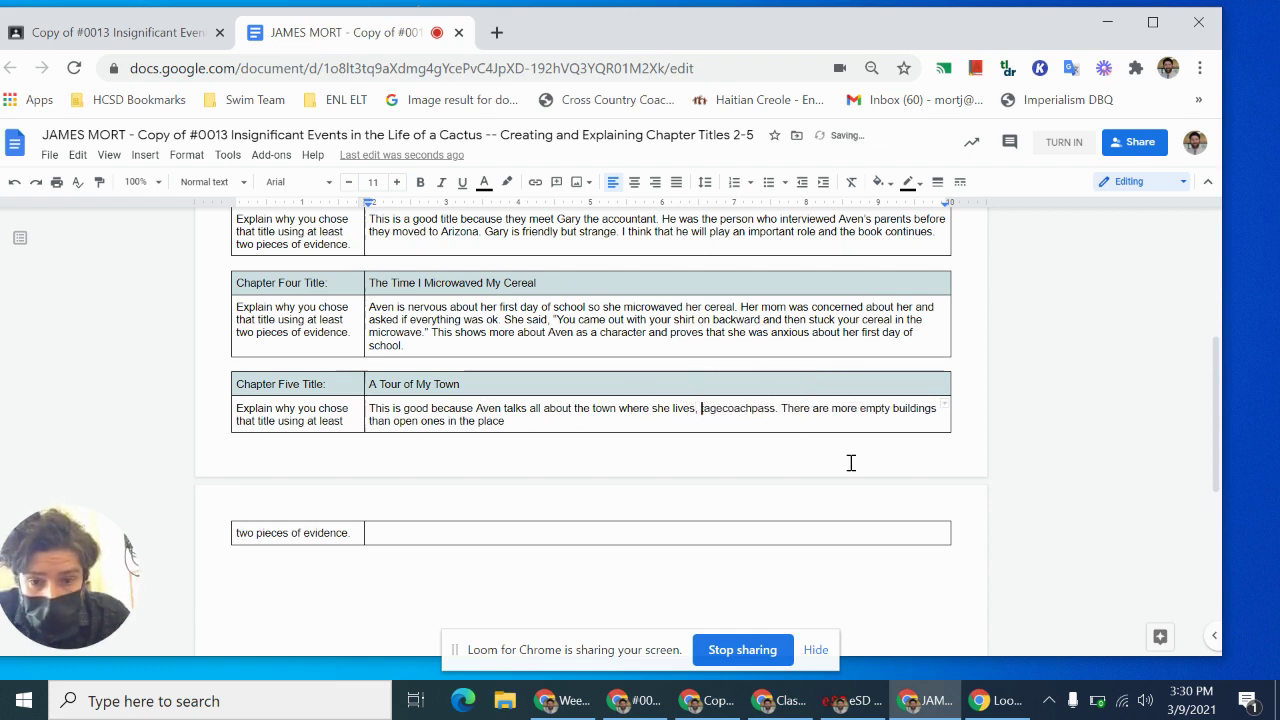
{"action": "key", "text": "BackSpace"}
{"action": "type", "text": "St"}
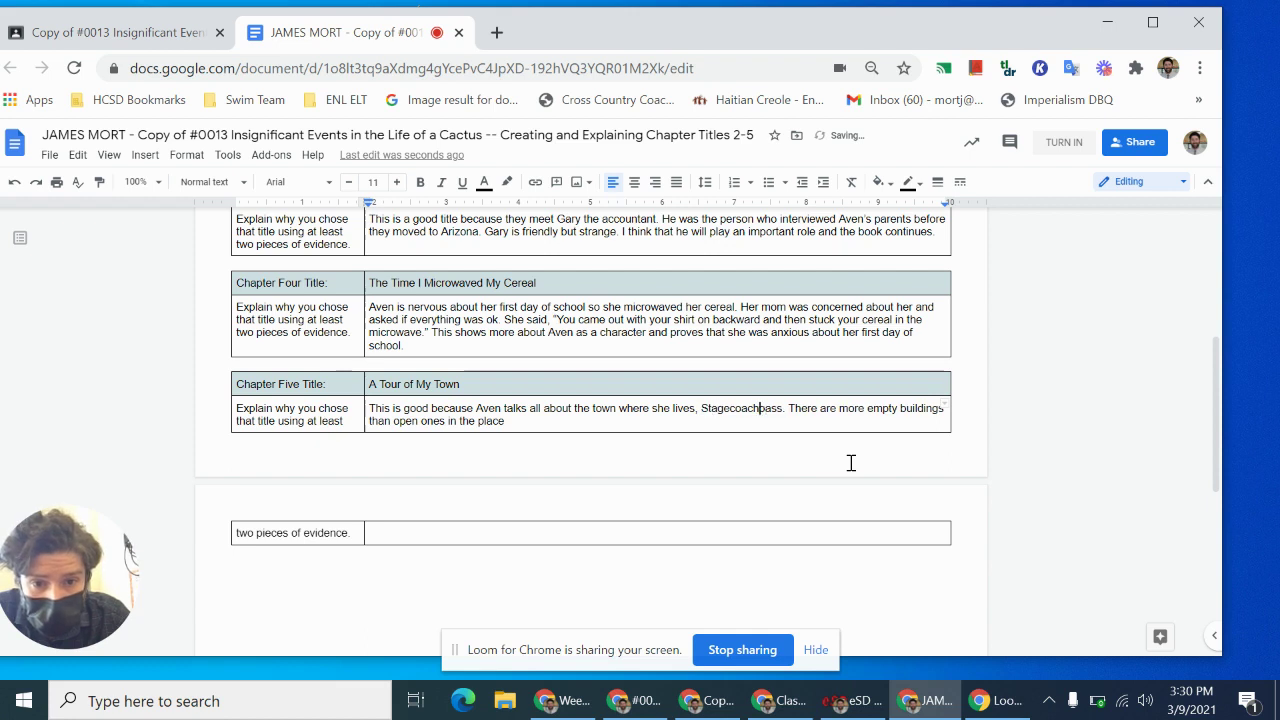
{"action": "key", "text": "Delete"}
{"action": "type", "text": "P"}
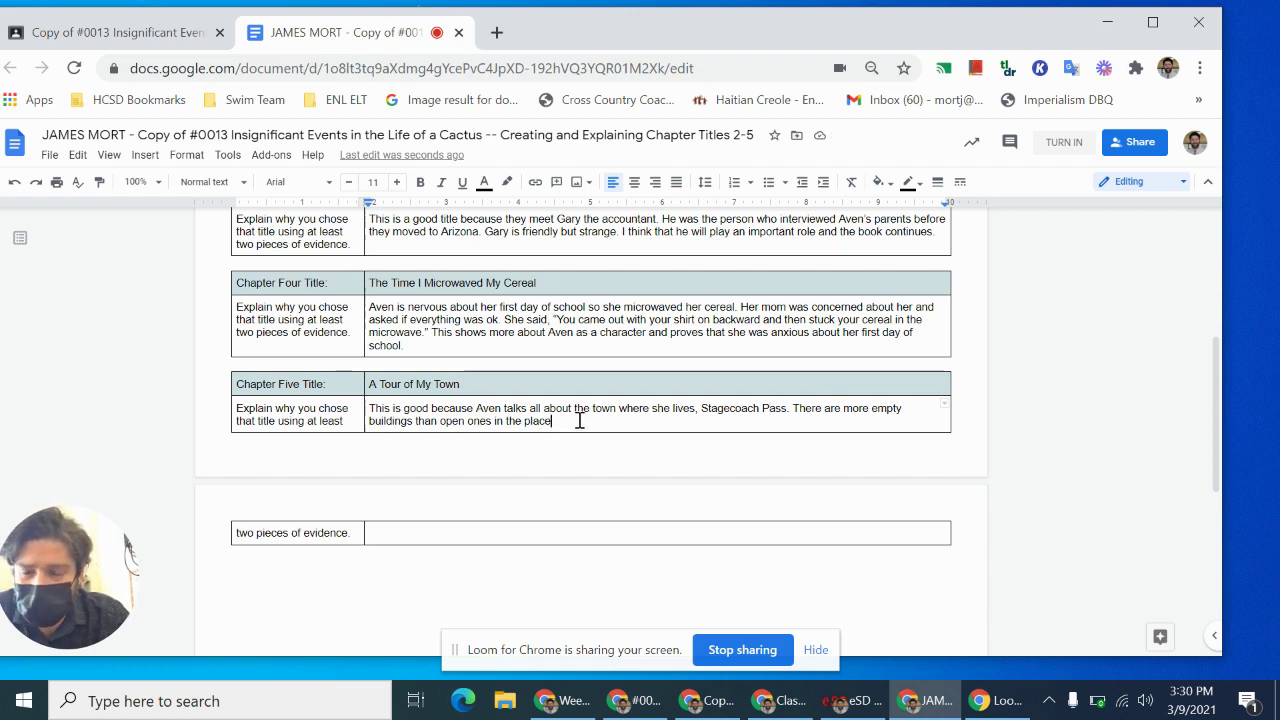
Step: Replace "place" at the end of the Chapter Five explanation with "theme park where Aven's family works."
{"action": "key", "text": "BackSpace"}
{"action": "key", "text": "BackSpace"}
{"action": "key", "text": "BackSpace"}
{"action": "key", "text": "BackSpace"}
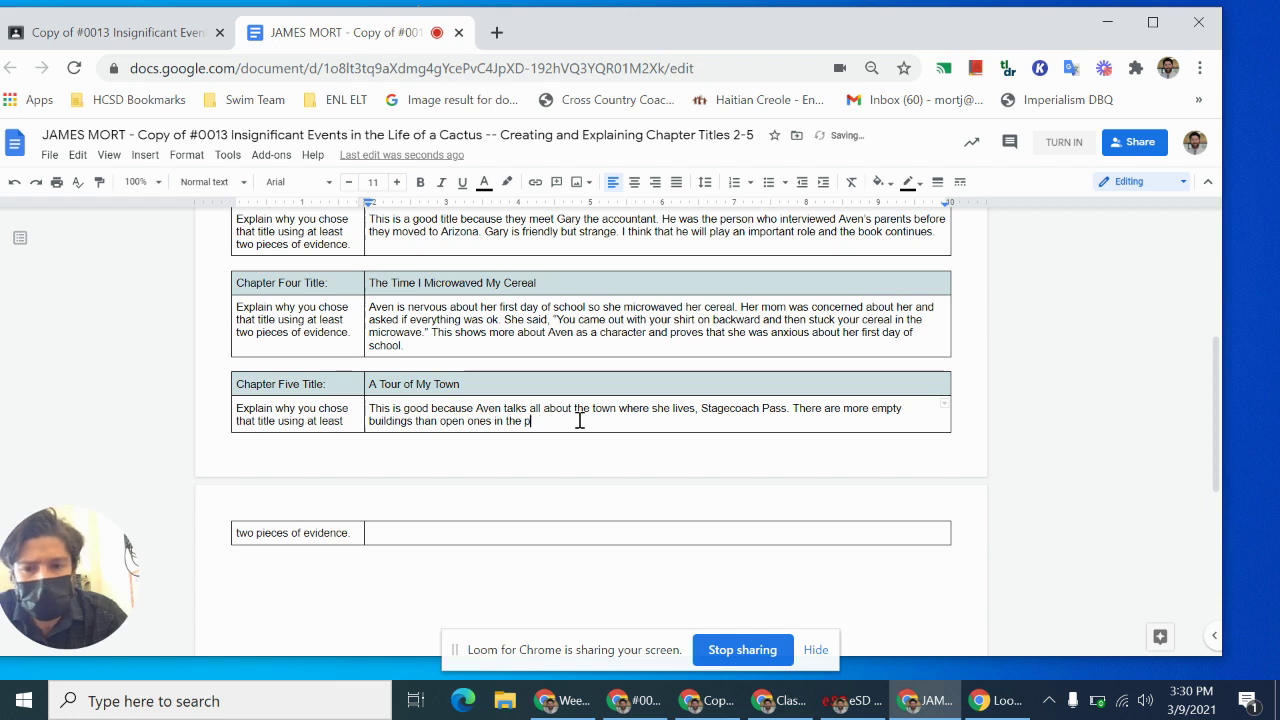
{"action": "type", "text": "eme park where"}
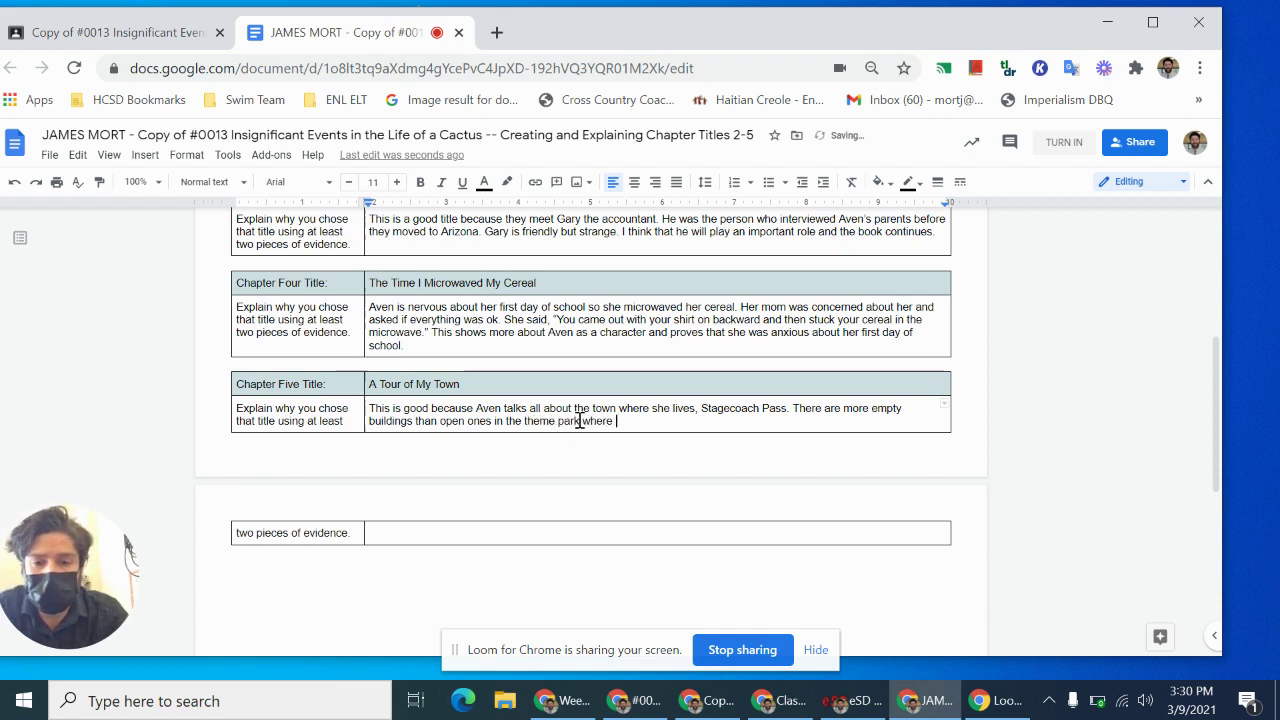
{"action": "type", "text": "family works."}
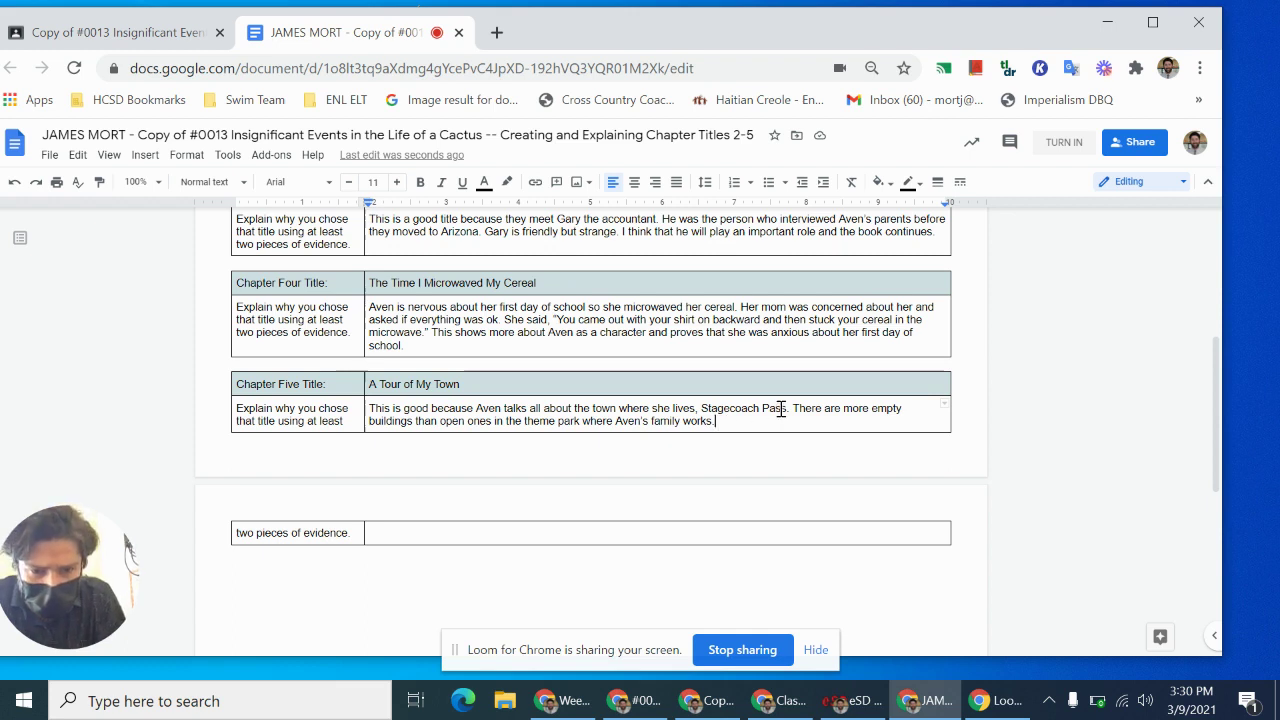
Step: Move "Stagecoach Pass" from the first Chapter Five sentence to after "theme park", set off with a single comma on each side
{"action": "left_click_drag", "start_coordinate": [789, 408], "coordinate": [698, 414]}
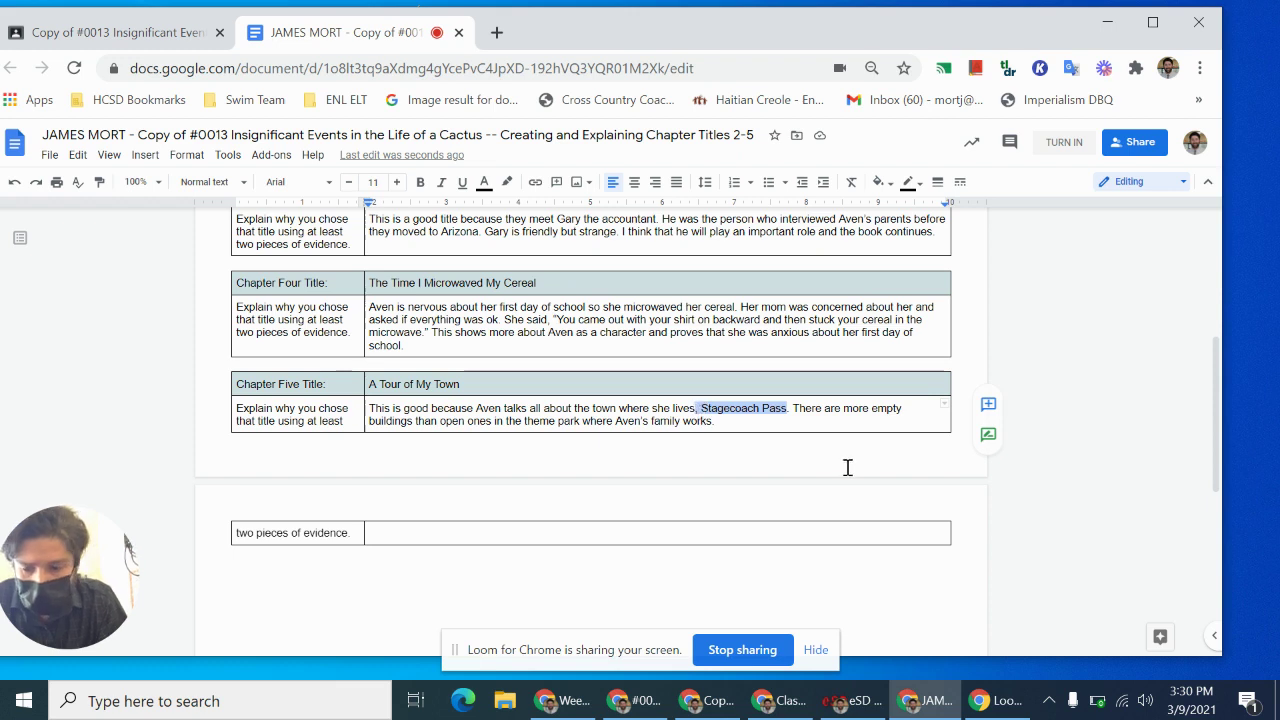
{"action": "key", "text": "BackSpace"}
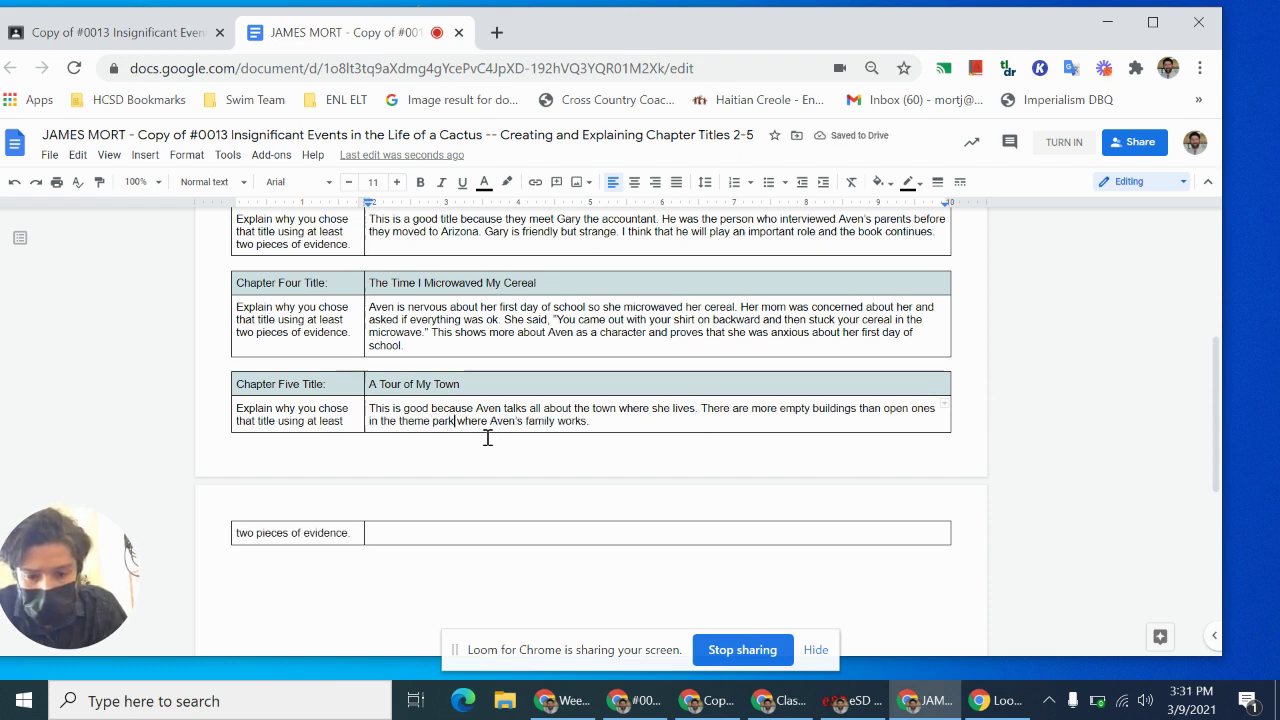
{"action": "type", "text": ","}
{"action": "type", "text": ", Stagecoach Pass"}
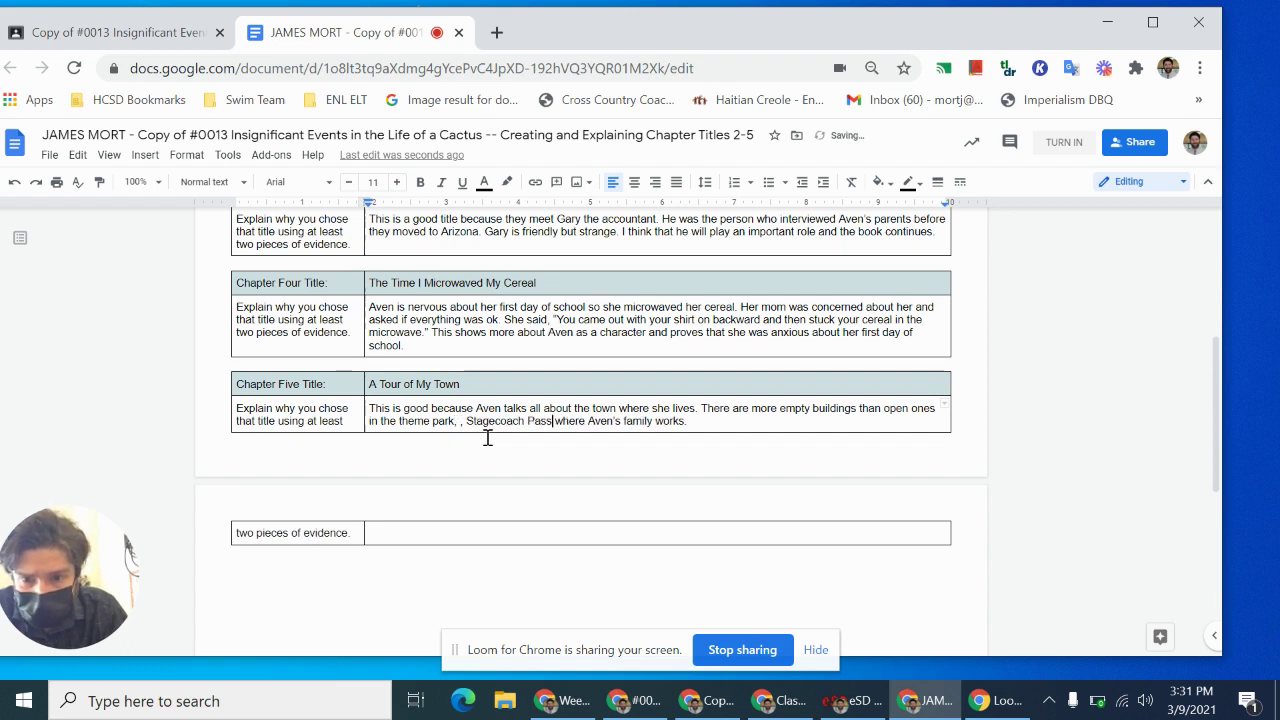
{"action": "type", "text": ","}
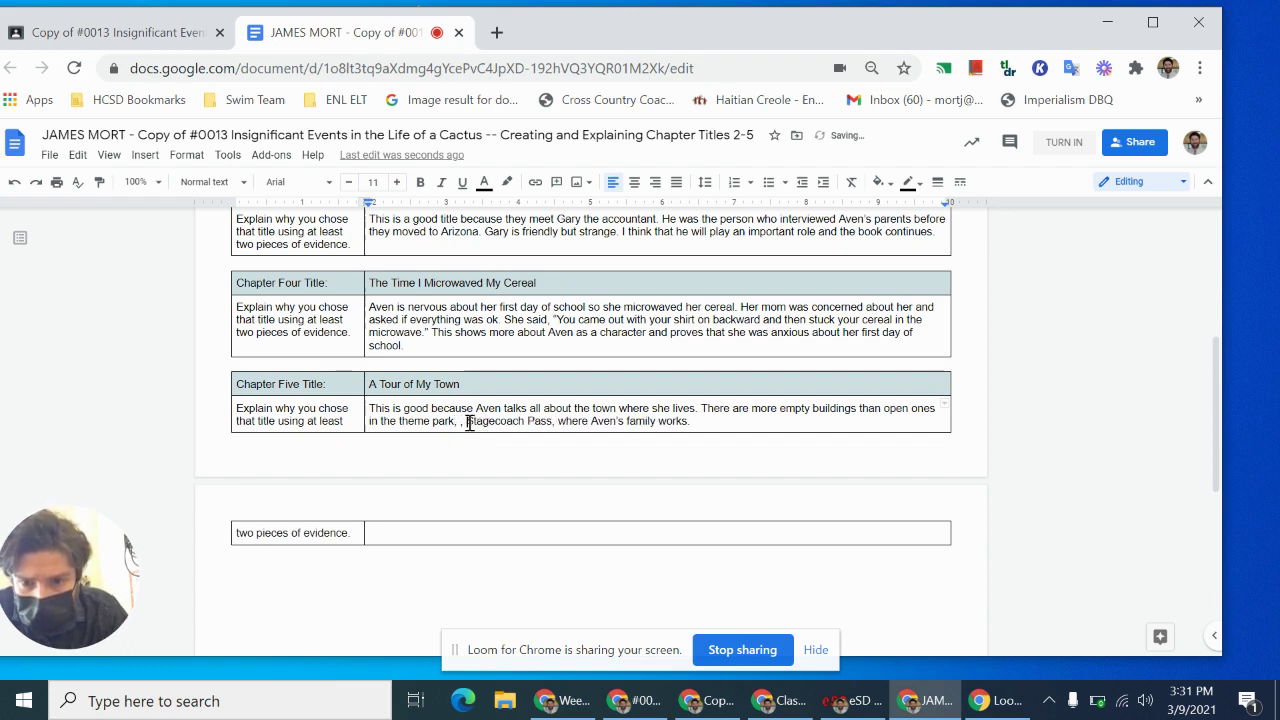
{"action": "key", "text": "BackSpace"}
{"action": "key", "text": "BackSpace"}
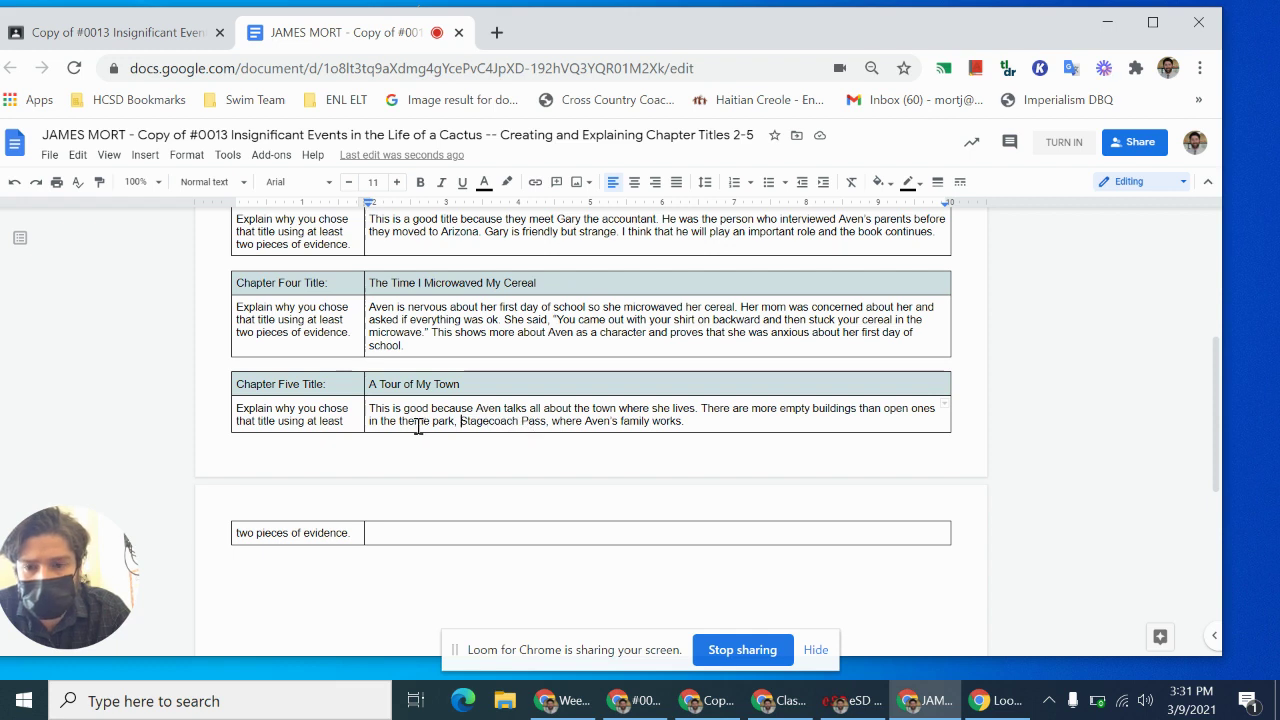
{"action": "left_click", "coordinate": [707, 424]}
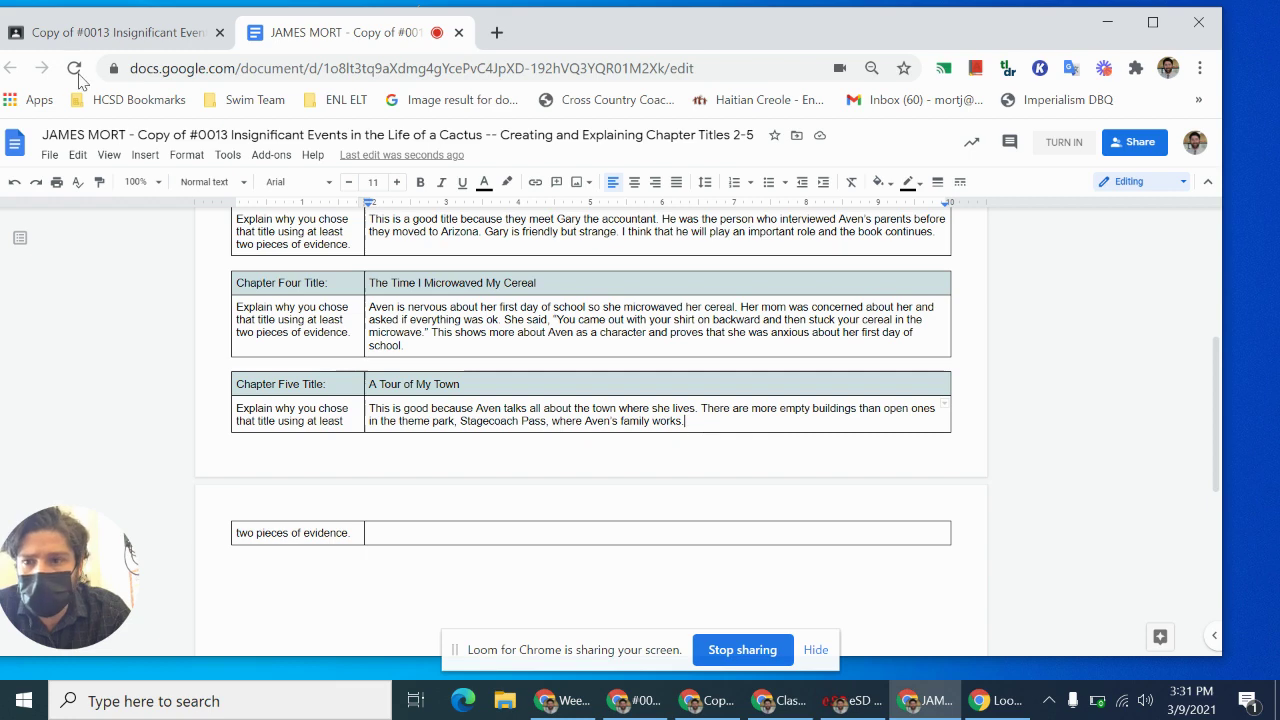
Step: Switch to Google Classroom, return to the class's Classwork and open the Chapter 5 PDF from the Chapters 1-5 material
{"action": "left_click", "coordinate": [108, 38]}
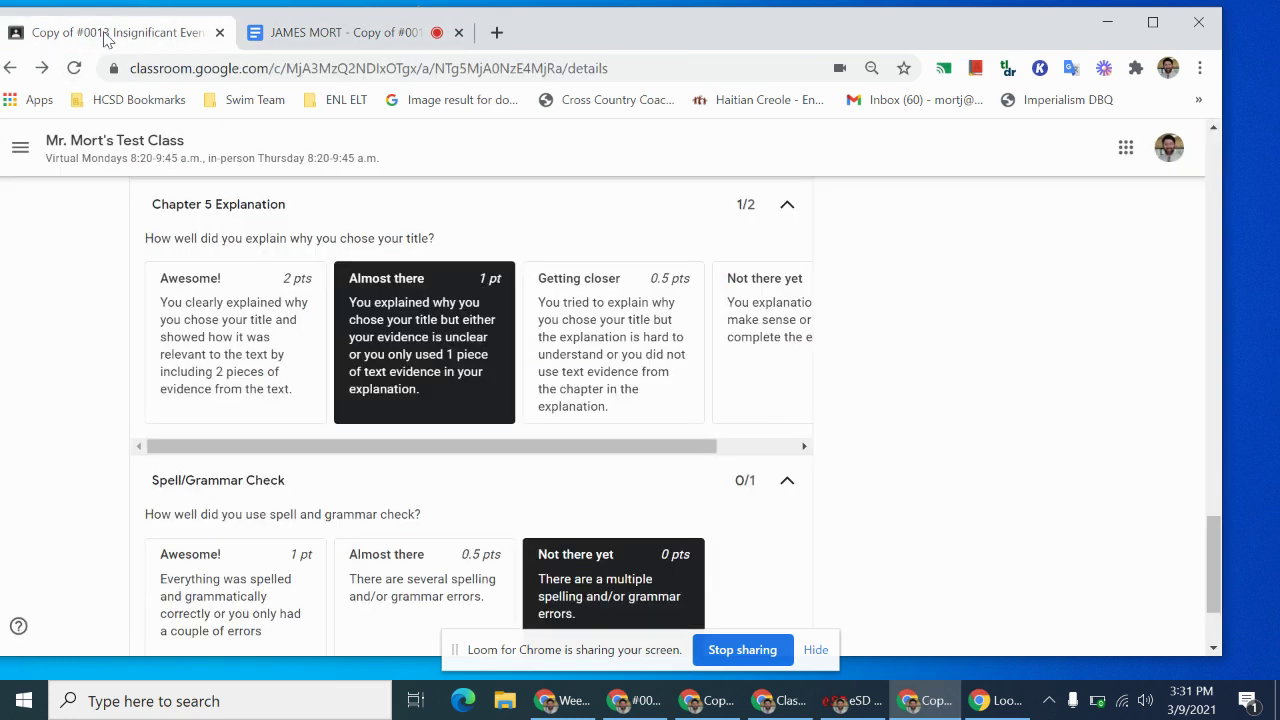
{"action": "left_click", "coordinate": [10, 68]}
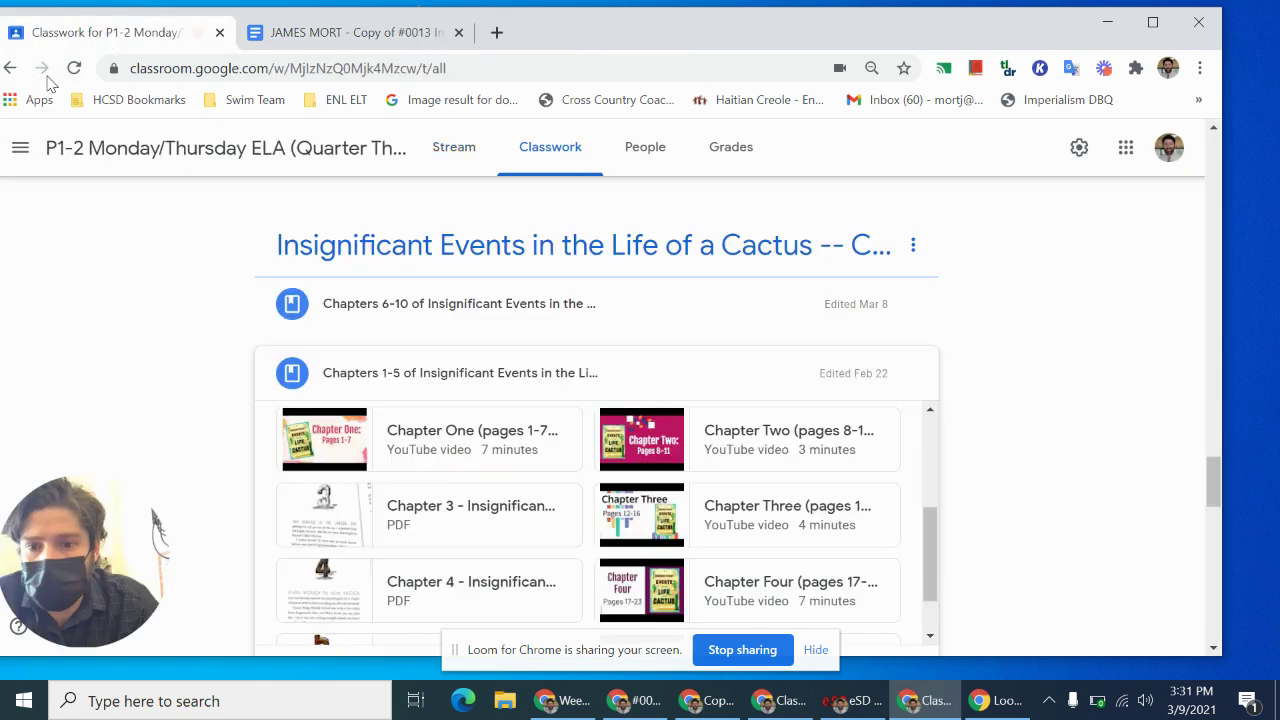
{"action": "scroll", "coordinate": [503, 430], "scroll_direction": "down", "scroll_amount": 2}
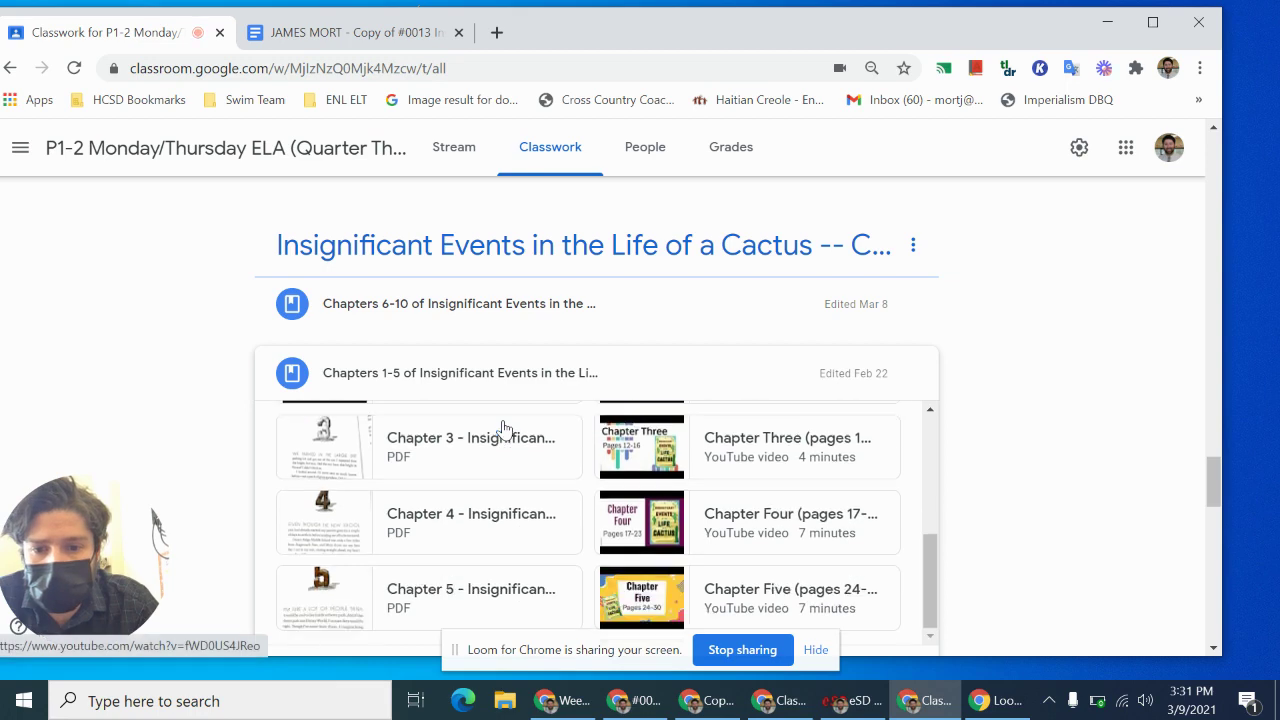
{"action": "left_click", "coordinate": [330, 592]}
Step: Read the first two pages of the Chapter 5 PDF for details about living in the Stagecoach Pass theme park
{"action": "scroll", "coordinate": [579, 354], "scroll_direction": "down", "scroll_amount": 6}
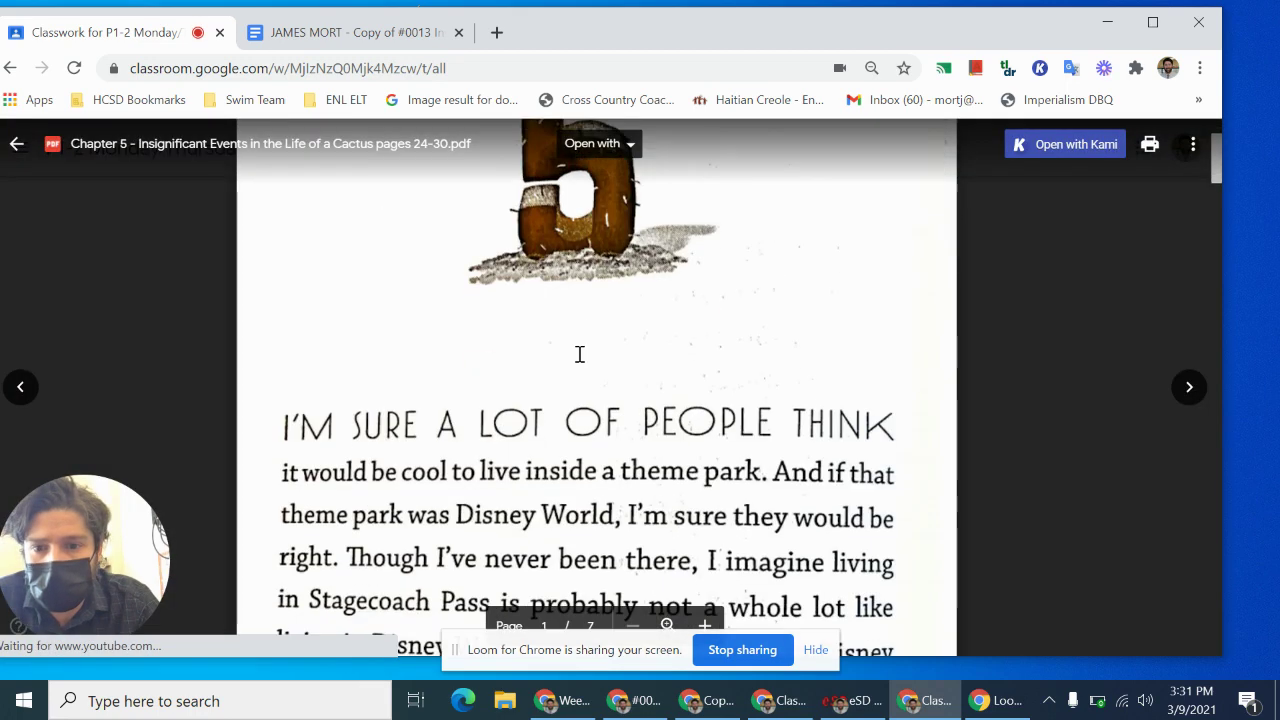
{"action": "scroll", "coordinate": [579, 354], "scroll_direction": "up", "scroll_amount": 2}
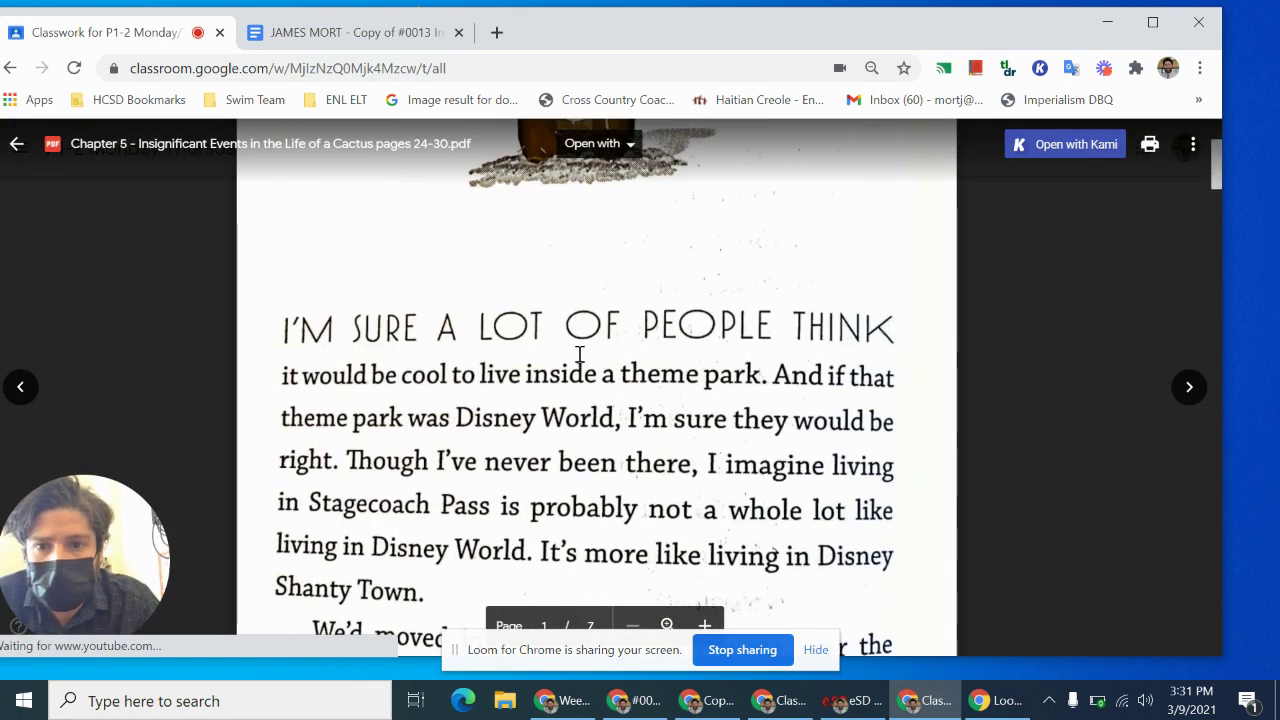
{"action": "scroll", "coordinate": [646, 402], "scroll_direction": "down", "scroll_amount": 1}
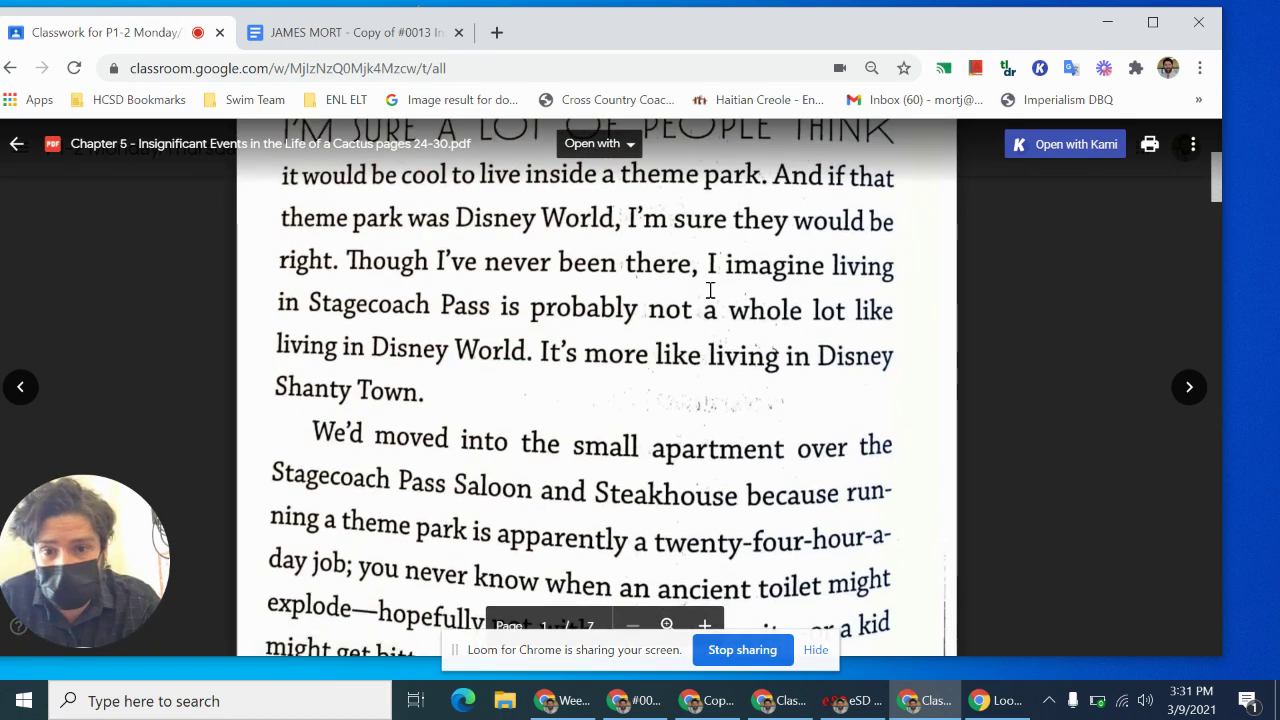
{"action": "scroll", "coordinate": [709, 294], "scroll_direction": "down", "scroll_amount": 1}
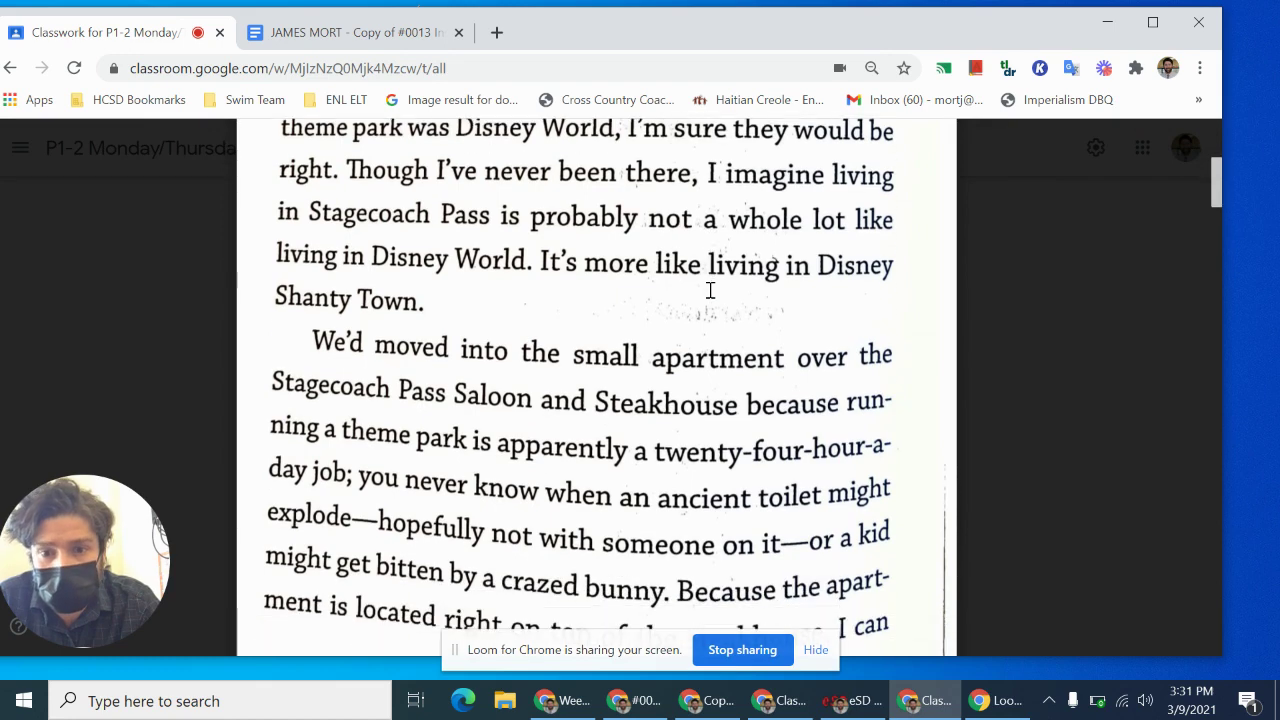
{"action": "scroll", "coordinate": [709, 290], "scroll_direction": "down", "scroll_amount": 2}
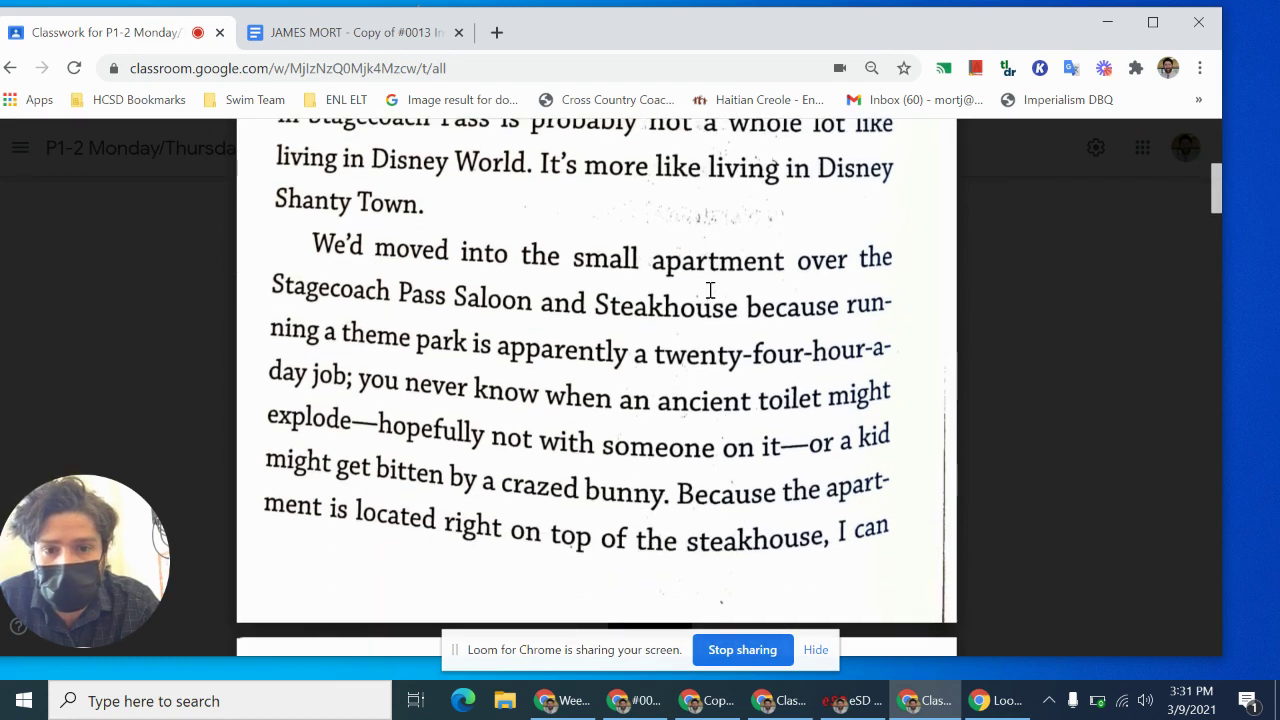
{"action": "scroll", "coordinate": [710, 288], "scroll_direction": "down", "scroll_amount": 1}
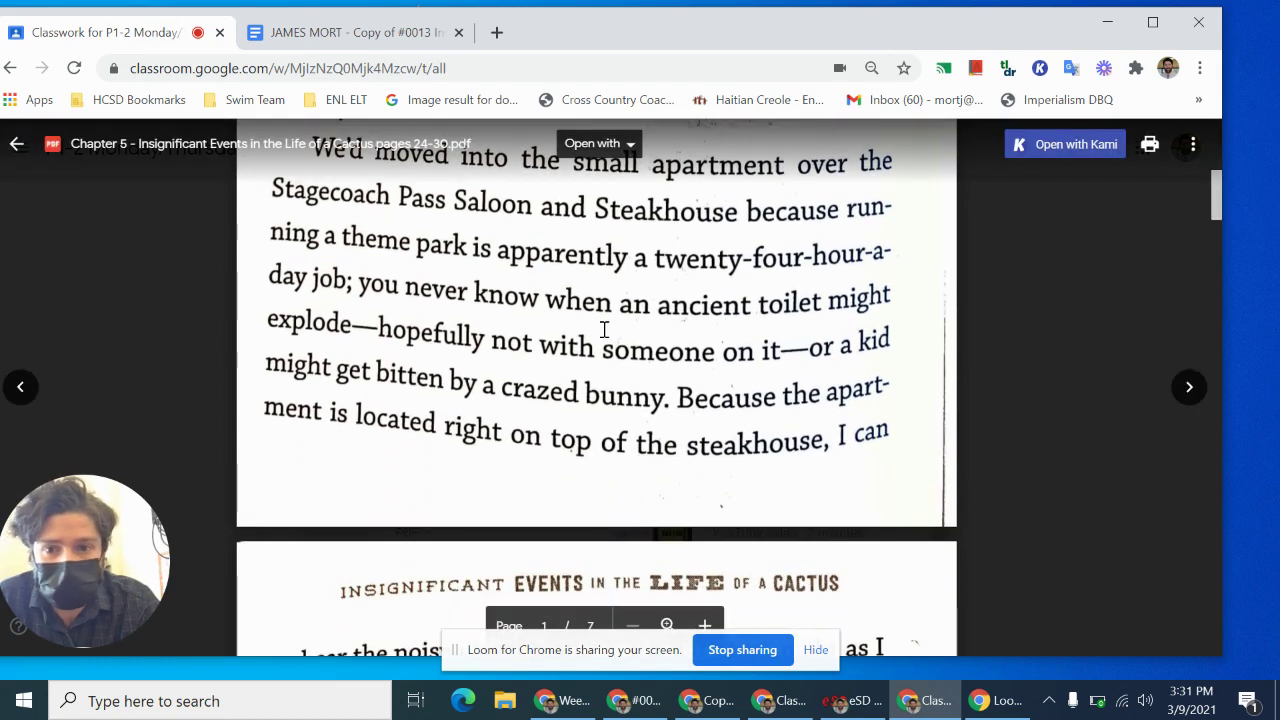
{"action": "scroll", "coordinate": [605, 330], "scroll_direction": "down", "scroll_amount": 1}
{"action": "scroll", "coordinate": [616, 360], "scroll_direction": "down", "scroll_amount": 5}
{"action": "scroll", "coordinate": [635, 387], "scroll_direction": "down", "scroll_amount": 3}
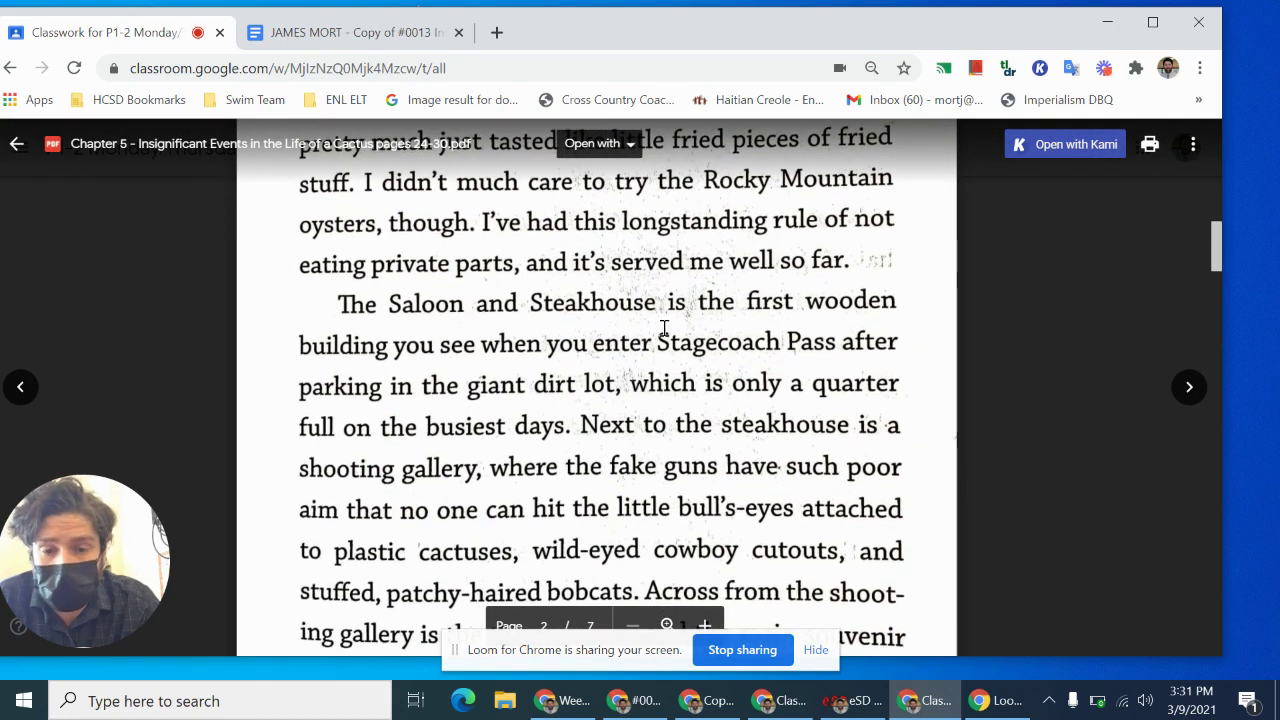
{"action": "scroll", "coordinate": [668, 310], "scroll_direction": "down", "scroll_amount": 2}
{"action": "scroll", "coordinate": [664, 328], "scroll_direction": "down", "scroll_amount": 4}
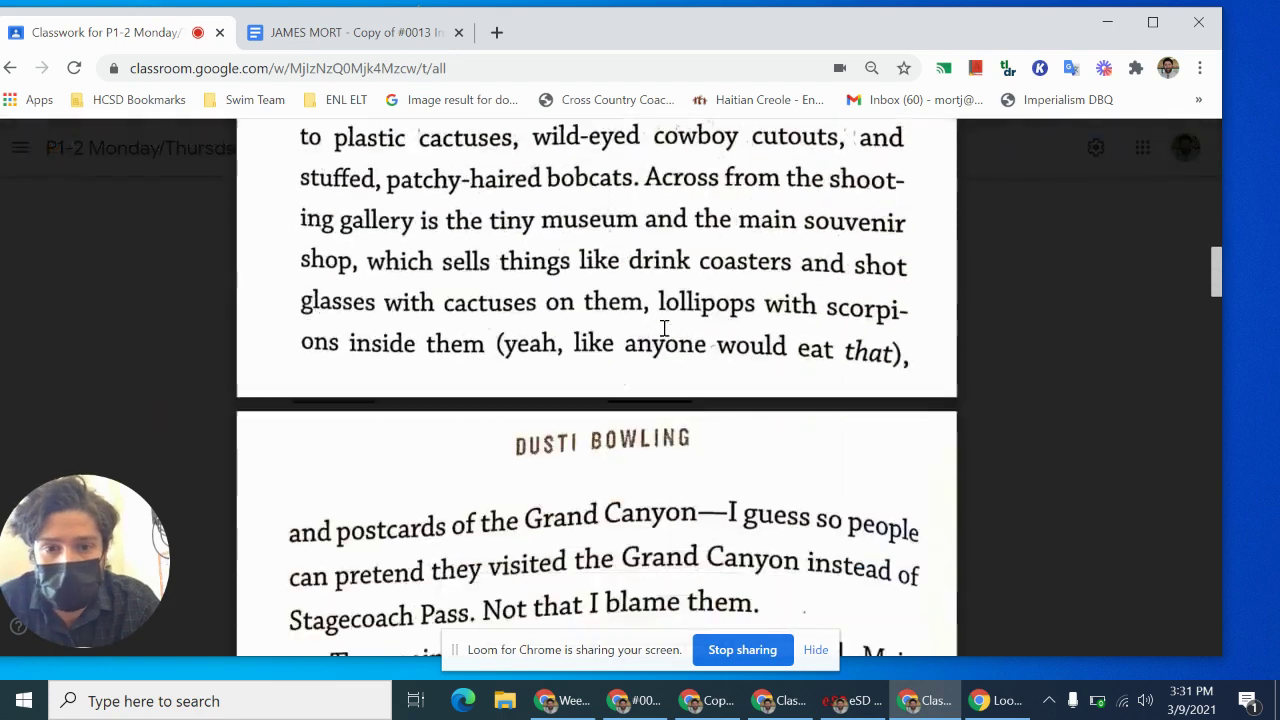
Step: Examine pages 3 to 5 of the Chapter 5 PDF for evidence about Stagecoach Pass's attractions and empty buildings
{"action": "scroll", "coordinate": [664, 328], "scroll_direction": "down", "scroll_amount": 2}
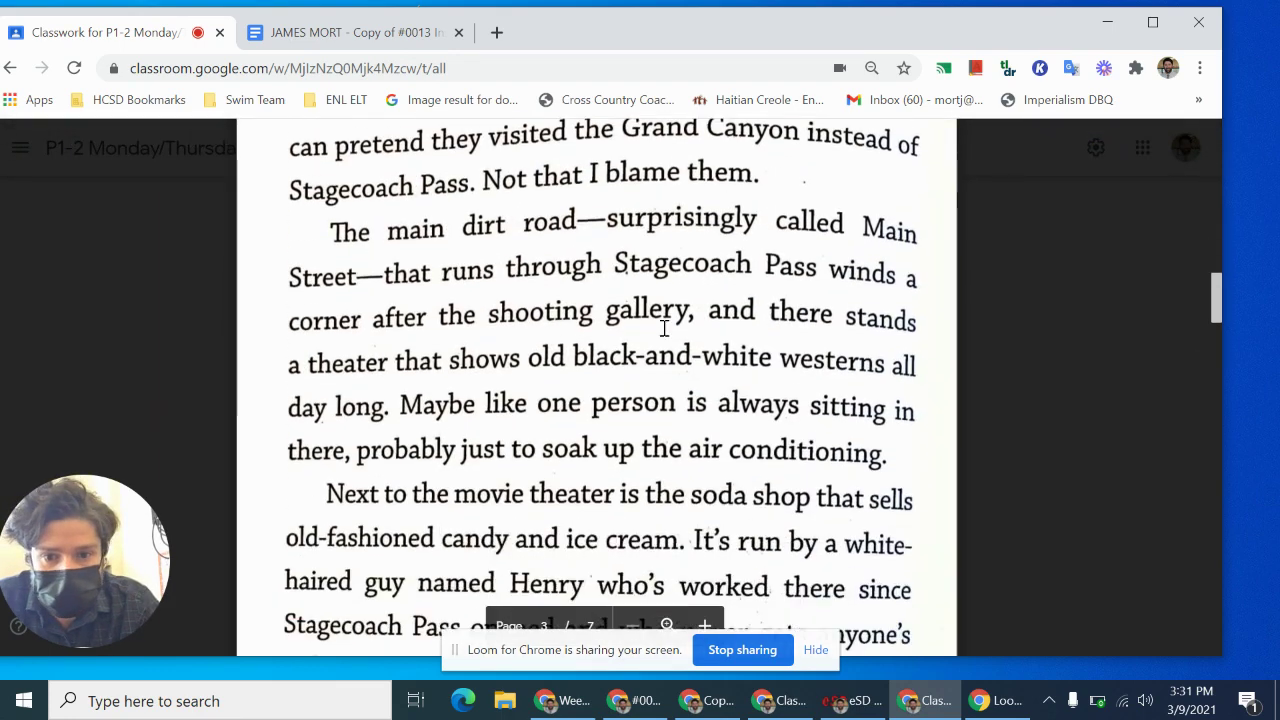
{"action": "scroll", "coordinate": [664, 328], "scroll_direction": "down", "scroll_amount": 1}
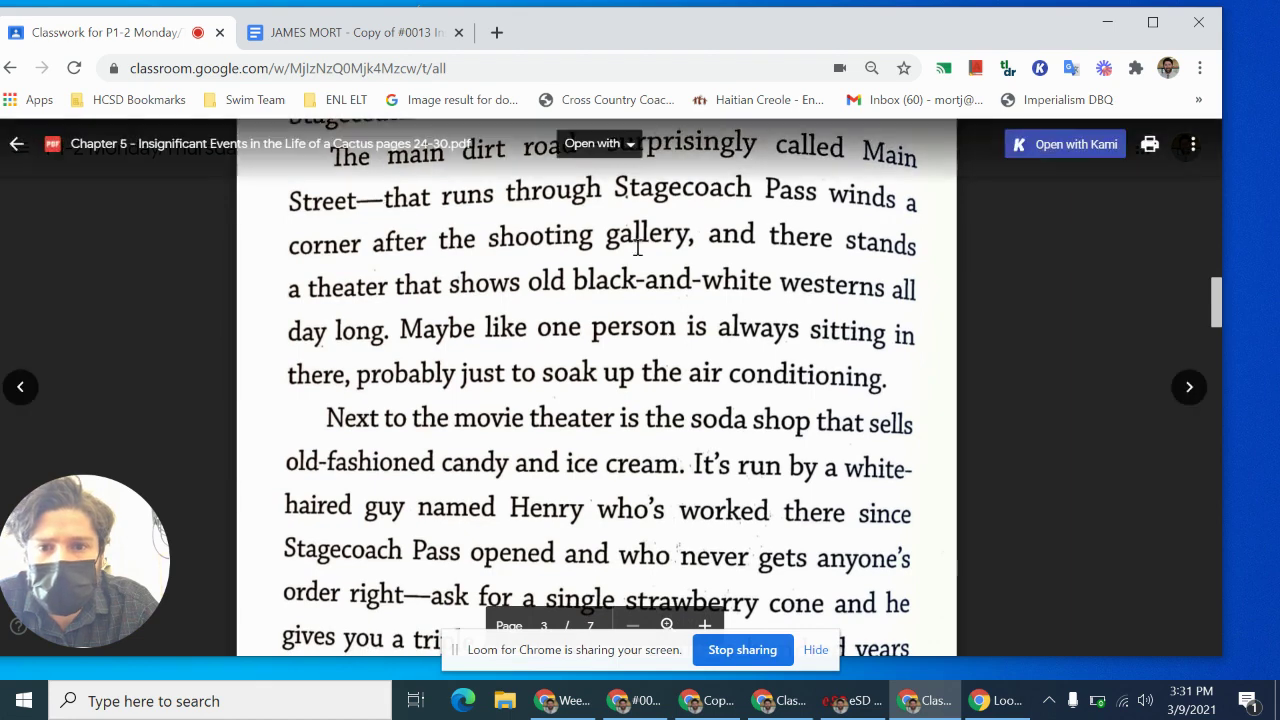
{"action": "scroll", "coordinate": [490, 270], "scroll_direction": "down", "scroll_amount": 3}
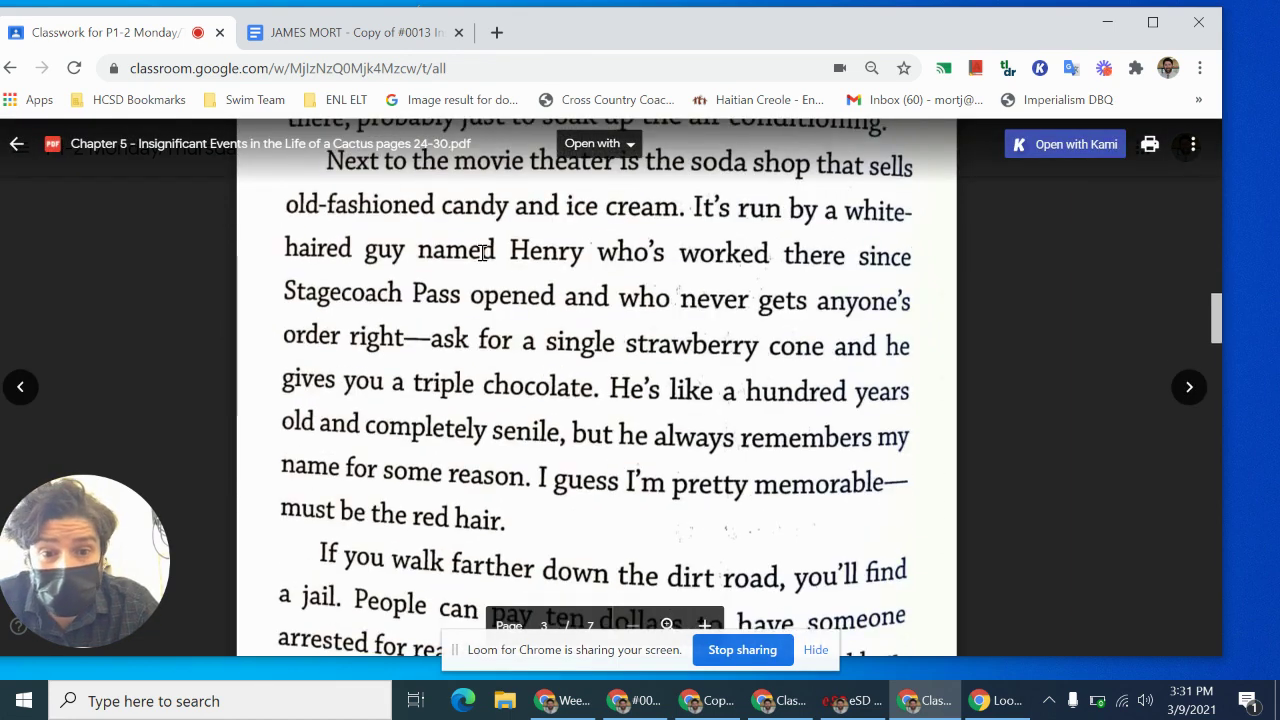
{"action": "scroll", "coordinate": [483, 252], "scroll_direction": "down", "scroll_amount": 1}
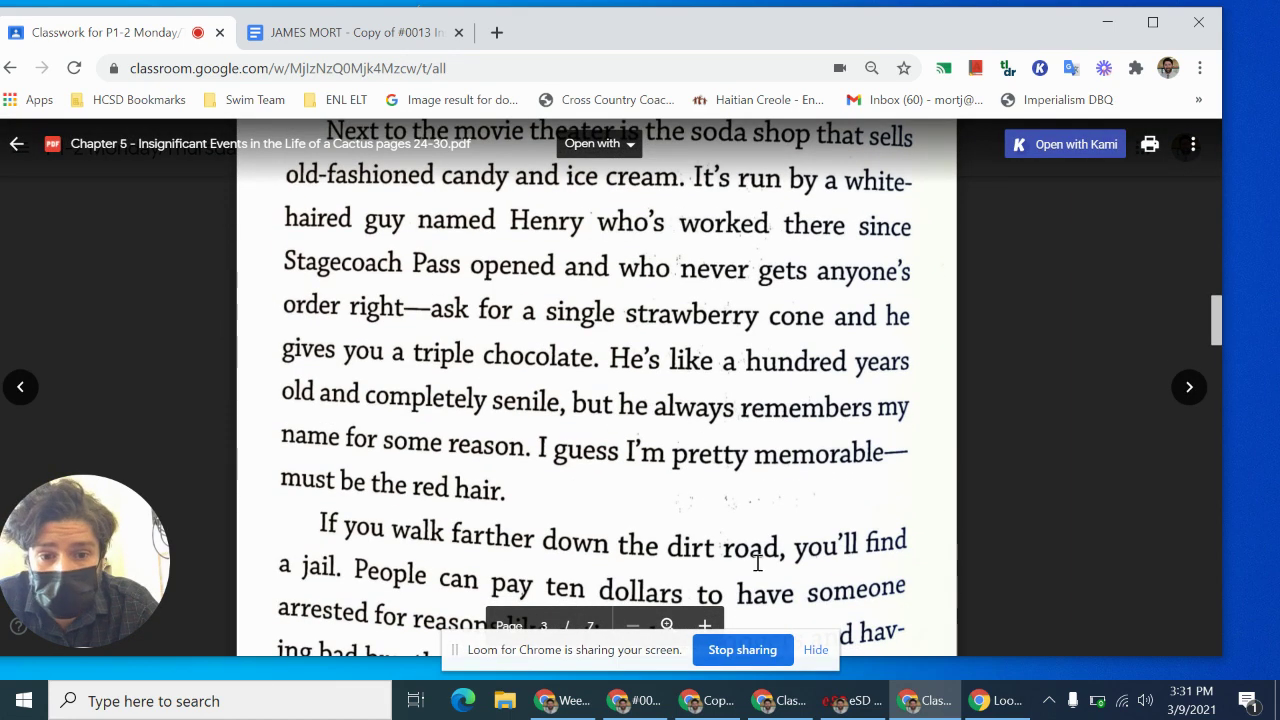
{"action": "scroll", "coordinate": [697, 450], "scroll_direction": "down", "scroll_amount": 3}
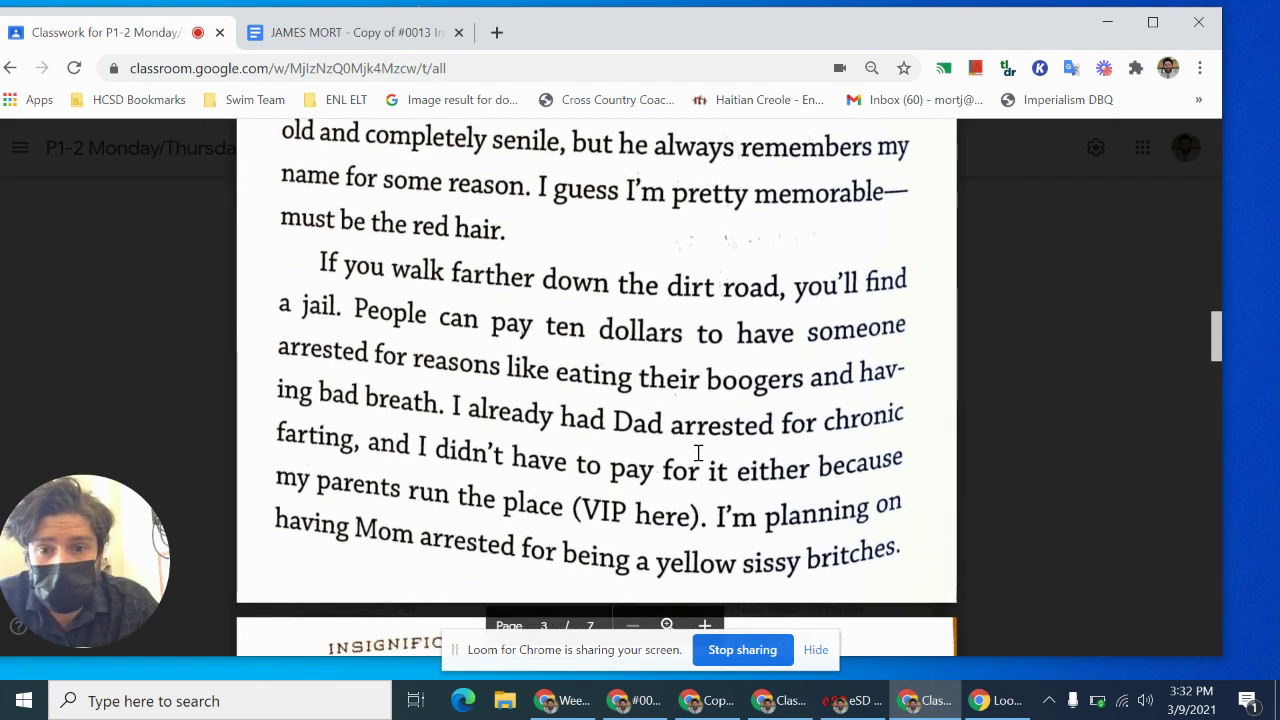
{"action": "scroll", "coordinate": [697, 452], "scroll_direction": "down", "scroll_amount": 5}
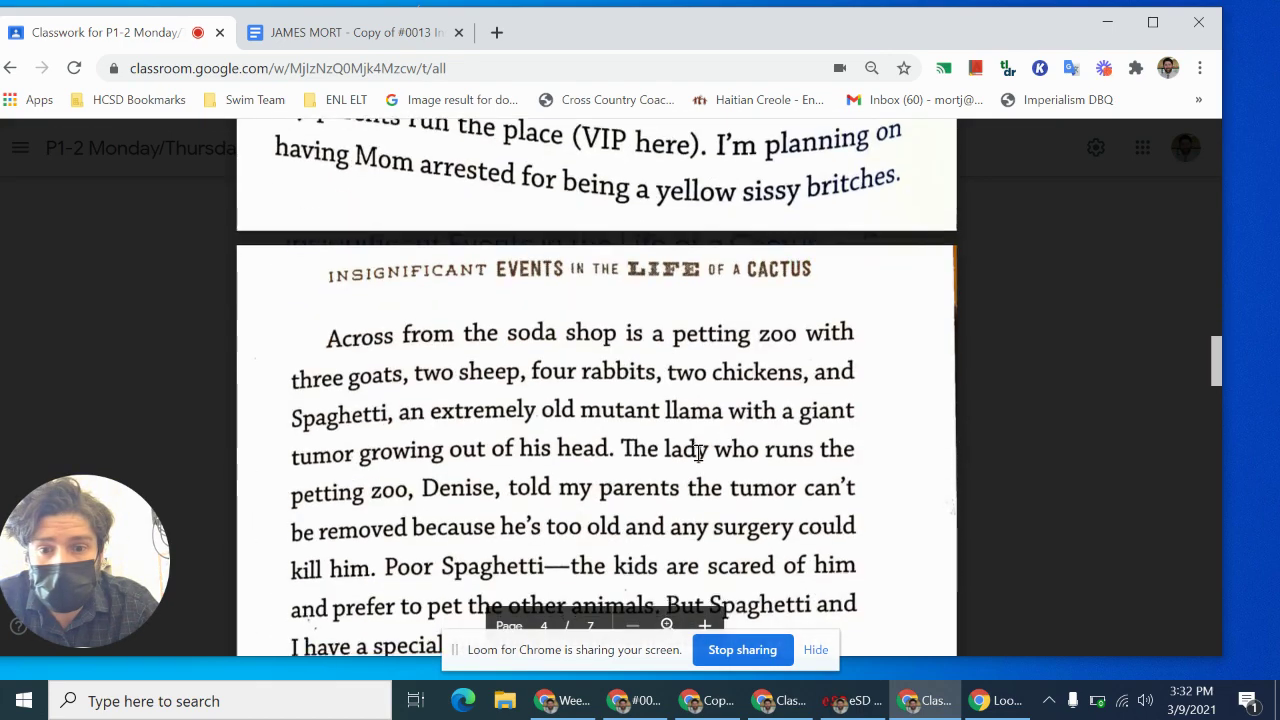
{"action": "scroll", "coordinate": [698, 452], "scroll_direction": "down", "scroll_amount": 2}
{"action": "scroll", "coordinate": [698, 452], "scroll_direction": "down", "scroll_amount": 6}
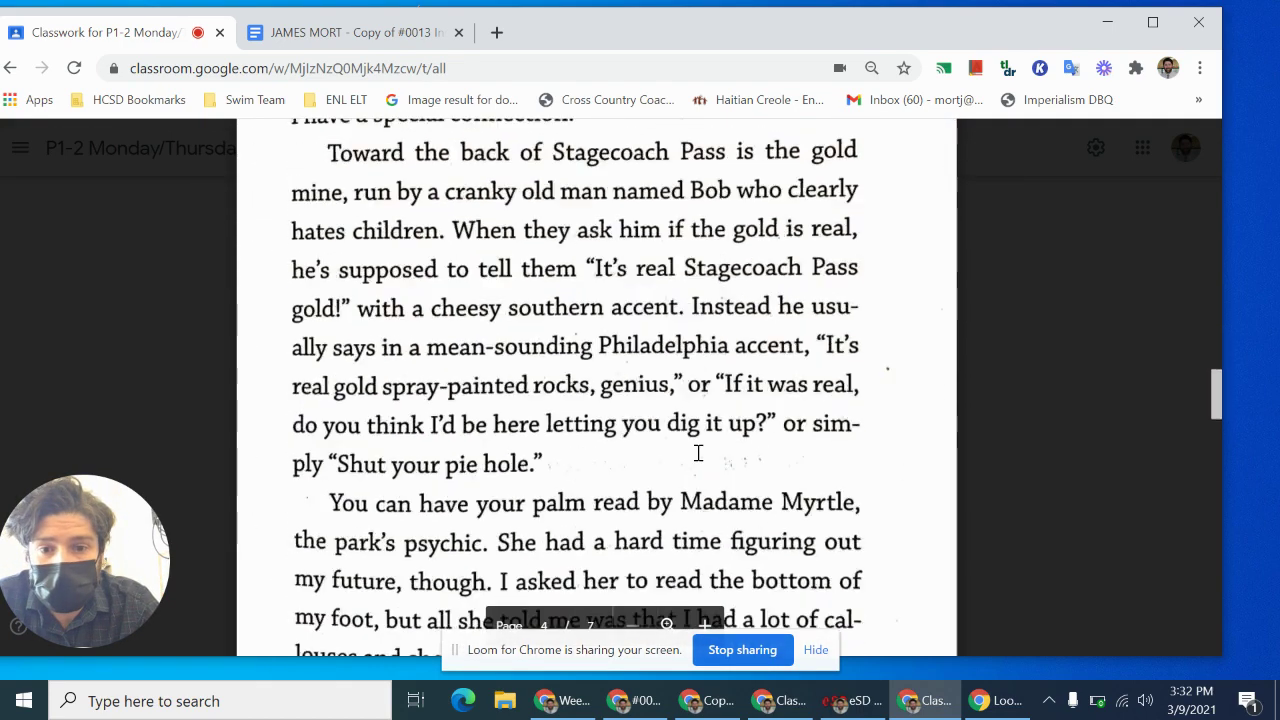
{"action": "scroll", "coordinate": [698, 452], "scroll_direction": "down", "scroll_amount": 12}
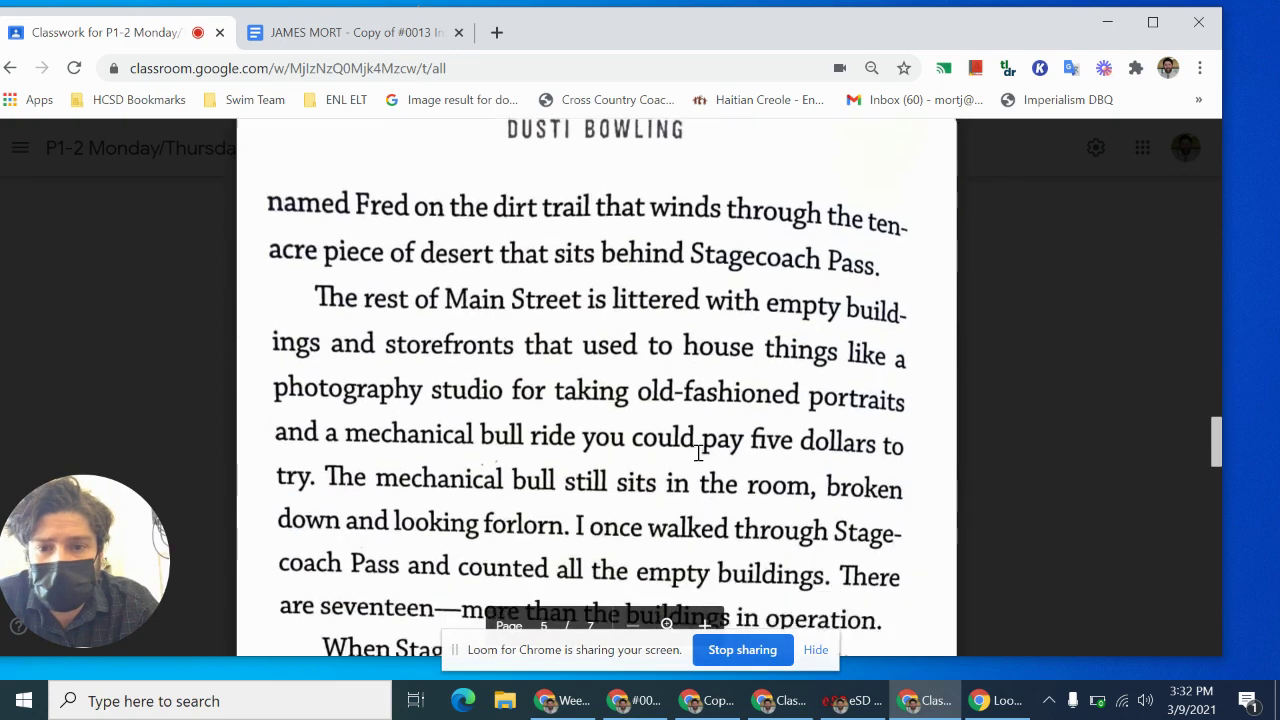
{"action": "scroll", "coordinate": [698, 452], "scroll_direction": "down", "scroll_amount": 3}
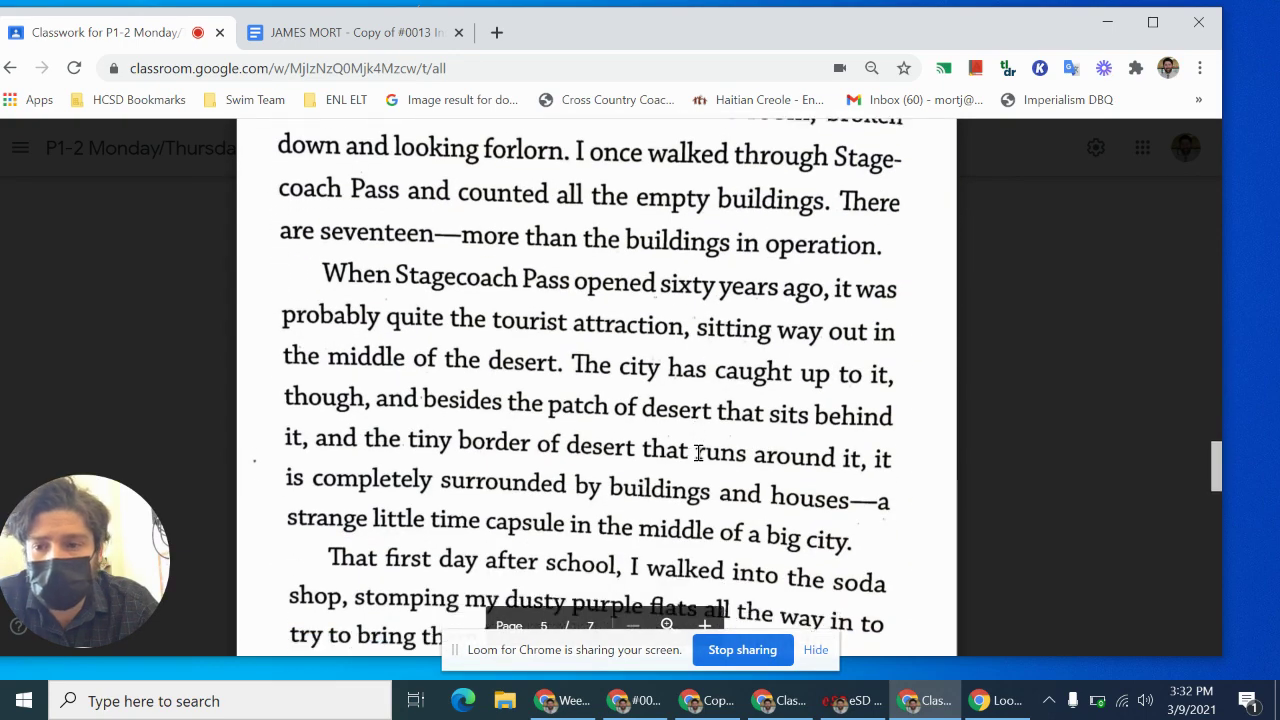
{"action": "scroll", "coordinate": [698, 452], "scroll_direction": "down", "scroll_amount": 5}
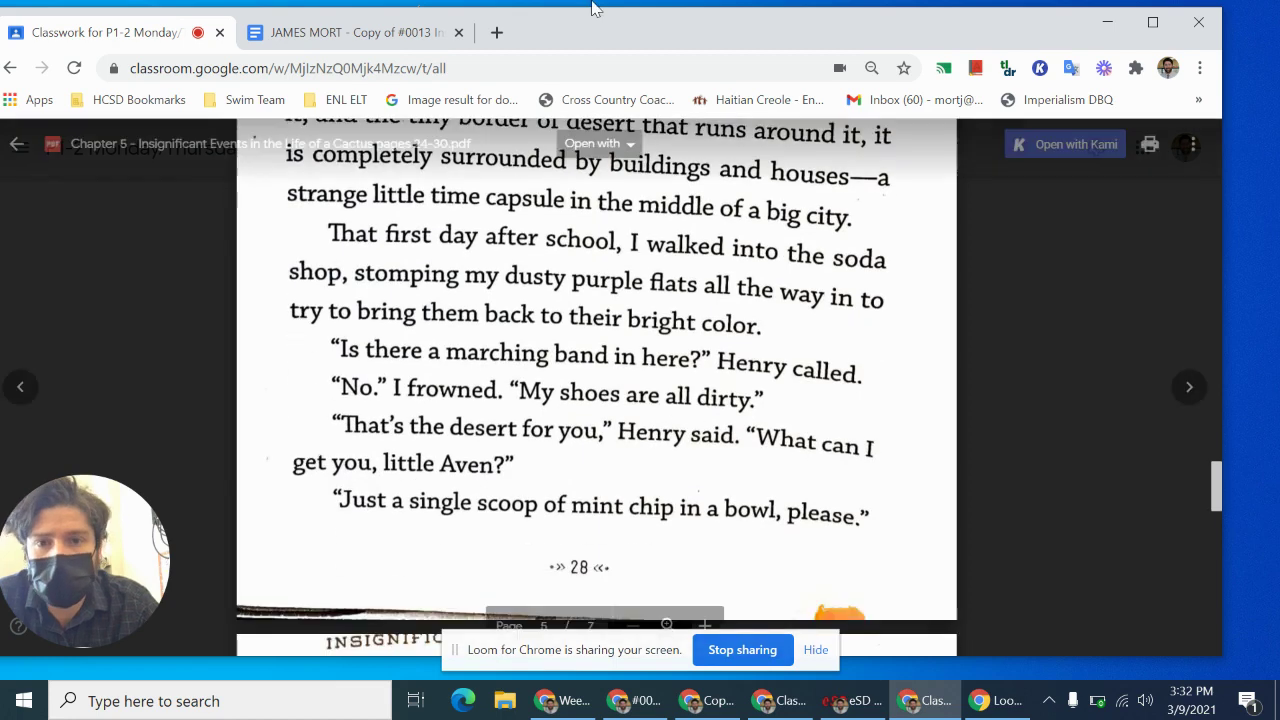
Step: Recheck the Chapter Five explanation in Google Docs, and read the Chapter 5 PDF through its last page for a second piece of evidence
{"action": "left_click", "coordinate": [357, 33]}
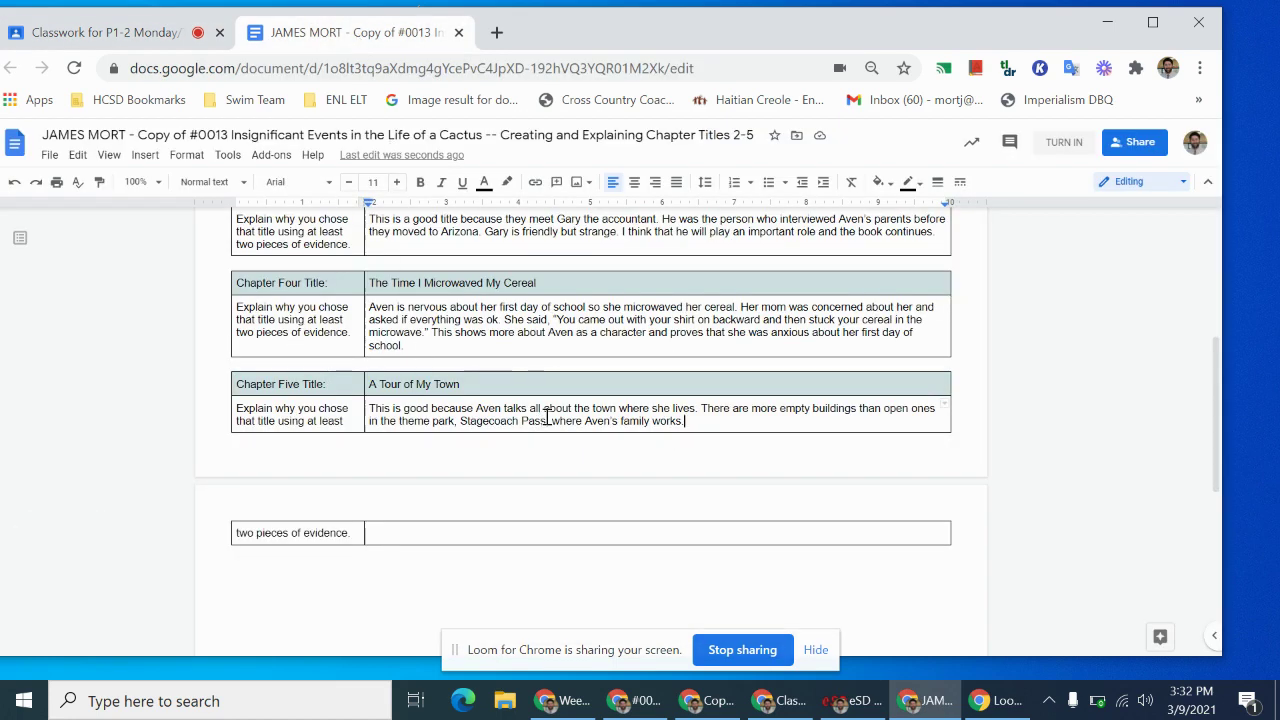
{"action": "left_click", "coordinate": [85, 38]}
{"action": "scroll", "coordinate": [505, 362], "scroll_direction": "down", "scroll_amount": 2}
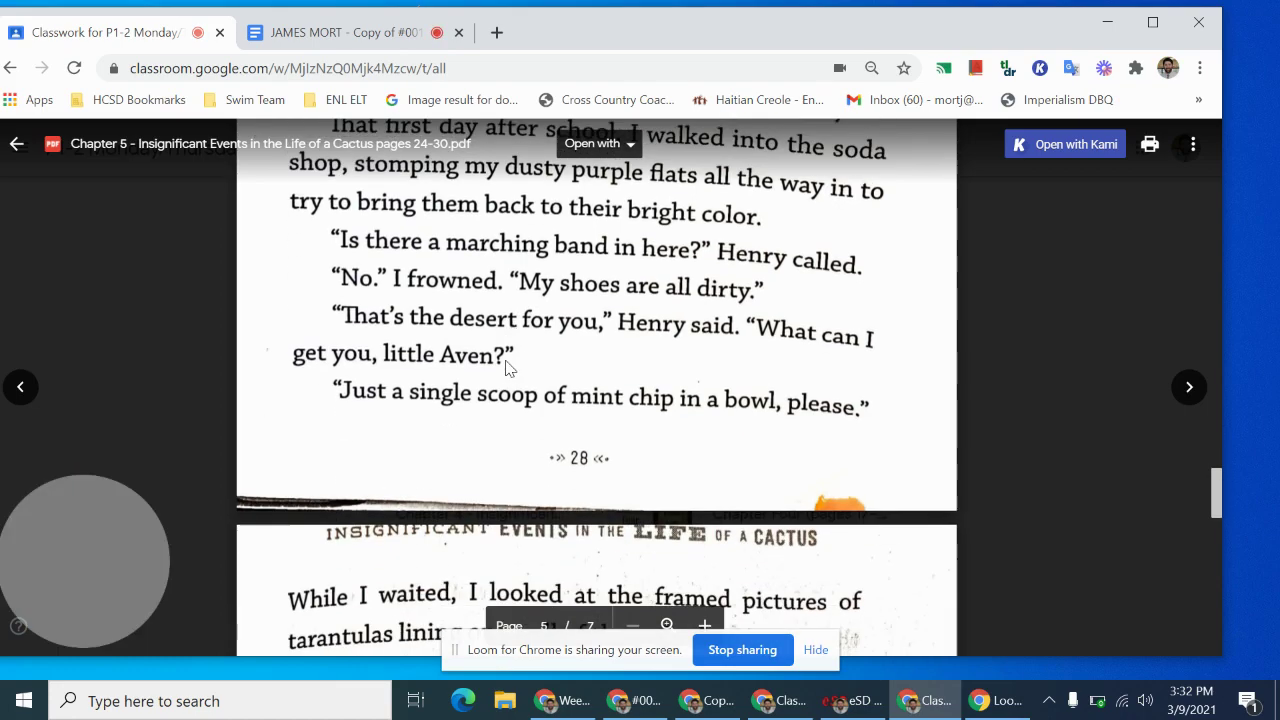
{"action": "scroll", "coordinate": [505, 362], "scroll_direction": "down", "scroll_amount": 5}
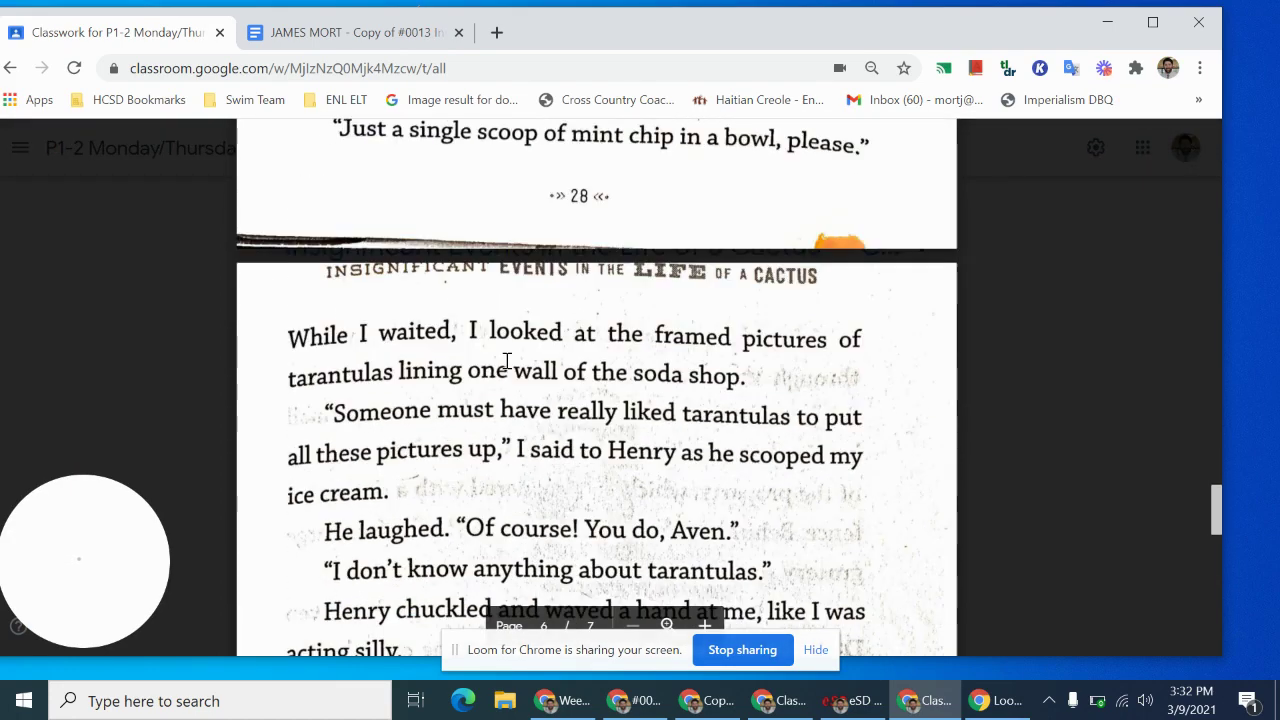
{"action": "scroll", "coordinate": [507, 361], "scroll_direction": "down", "scroll_amount": 9}
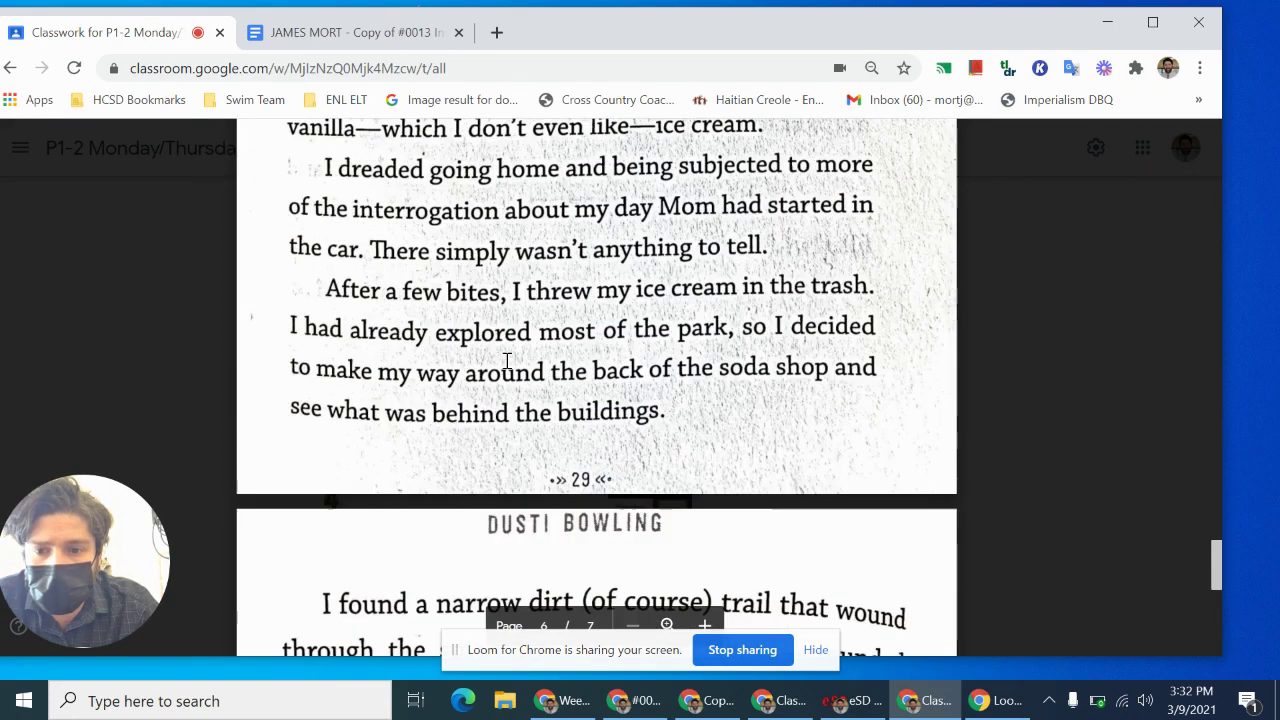
{"action": "scroll", "coordinate": [507, 361], "scroll_direction": "down", "scroll_amount": 10}
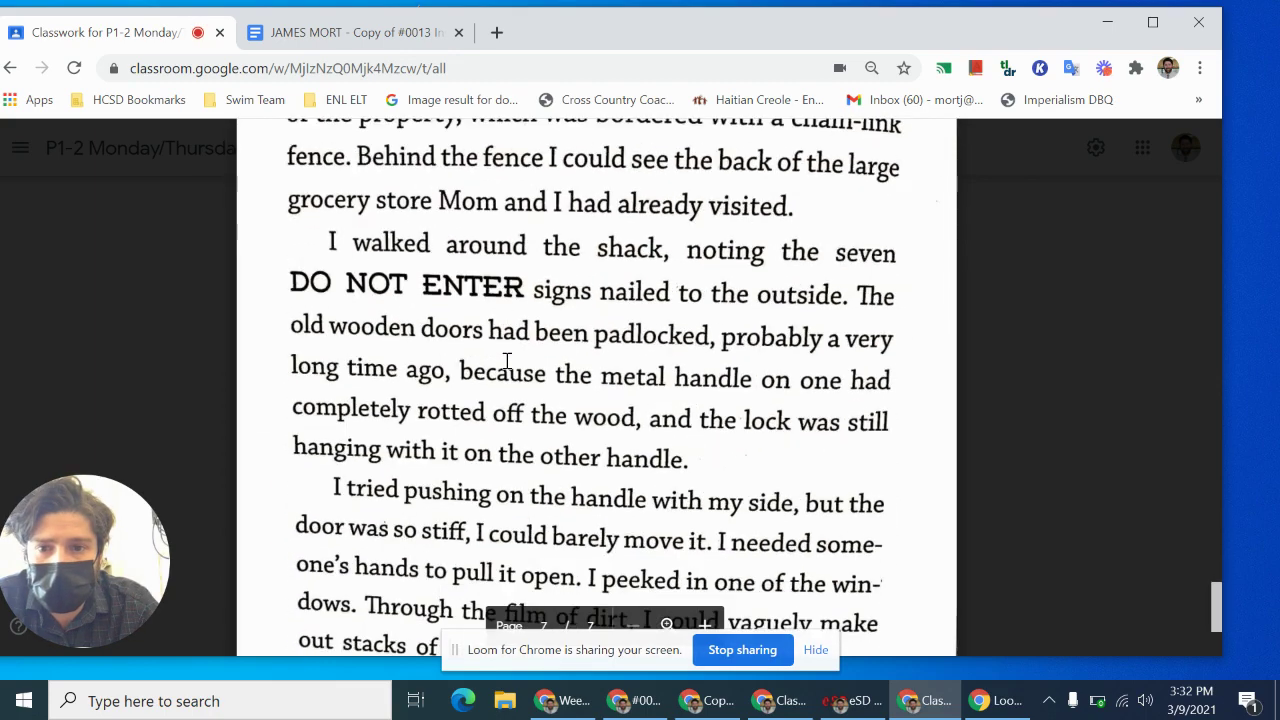
{"action": "scroll", "coordinate": [505, 364], "scroll_direction": "down", "scroll_amount": 2}
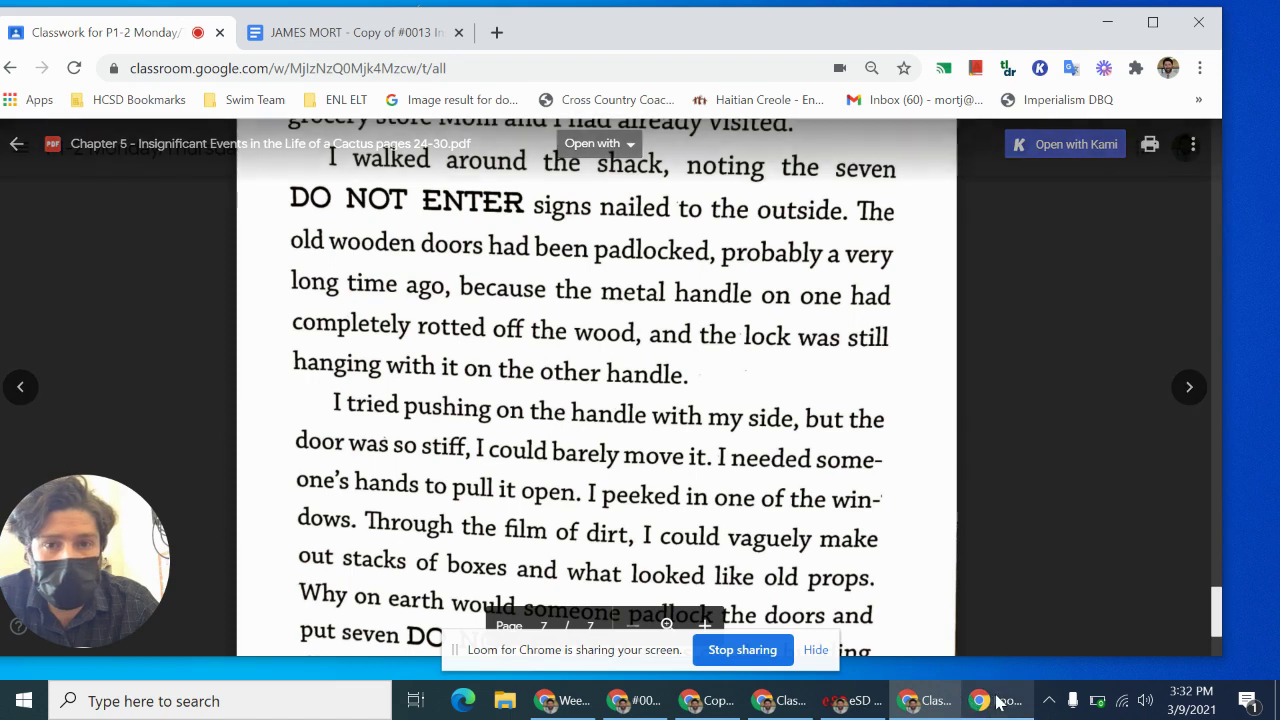
{"action": "mouse_move", "coordinate": [997, 705]}
{"action": "scroll", "coordinate": [527, 378], "scroll_direction": "down", "scroll_amount": 7}
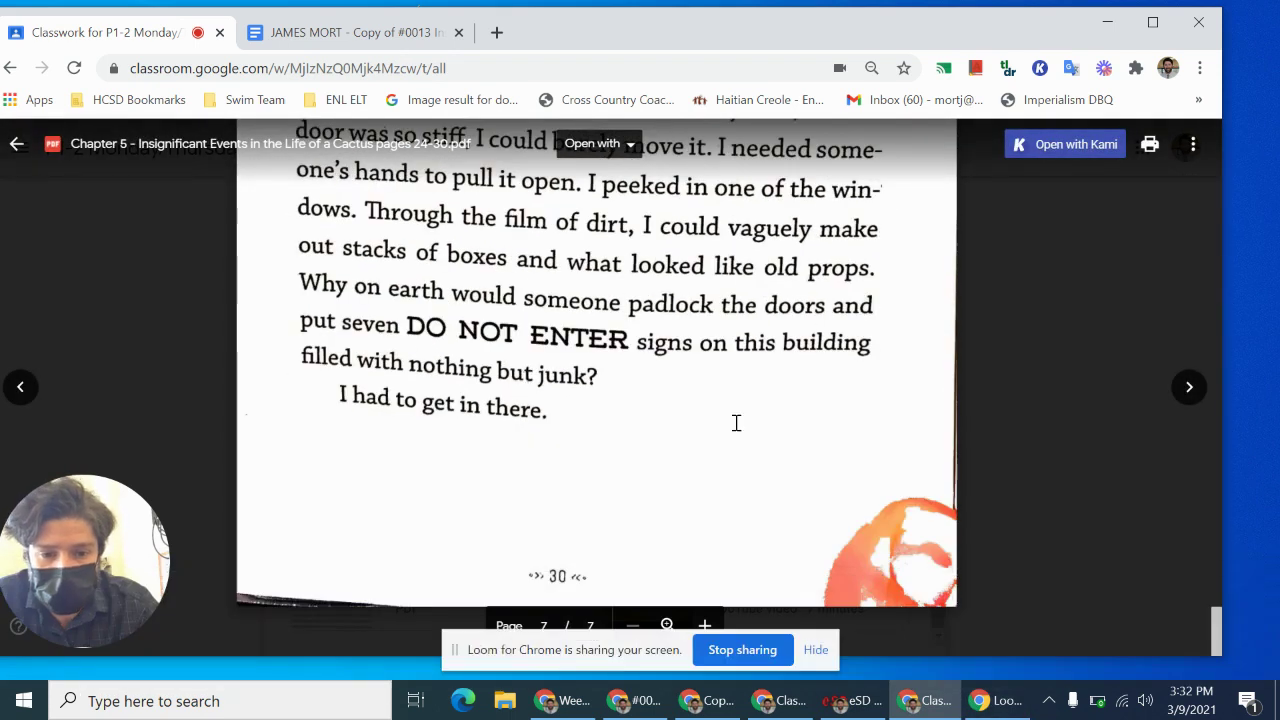
Step: Switch to Google Docs and append to Chapter Five: "At the end of the chapter Aven finds a locked room with seven "DO NOT ENTER" signs on it."
{"action": "left_click", "coordinate": [997, 705]}
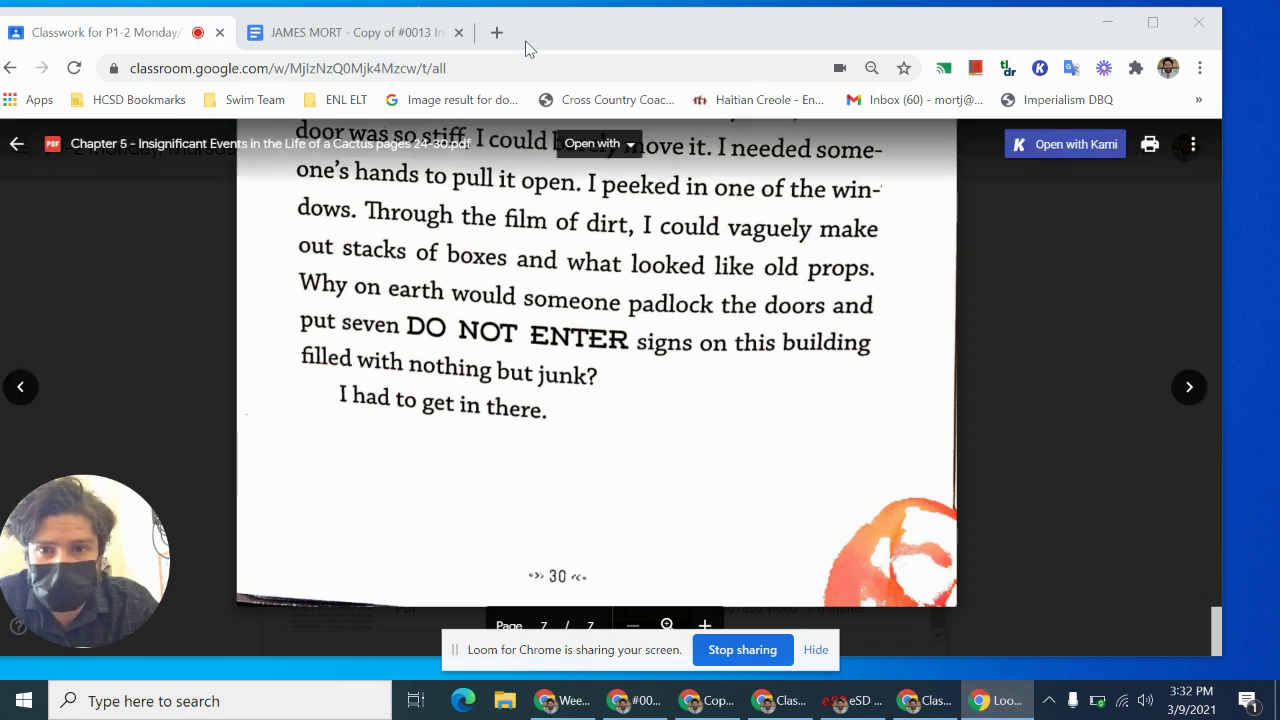
{"action": "left_click", "coordinate": [338, 37]}
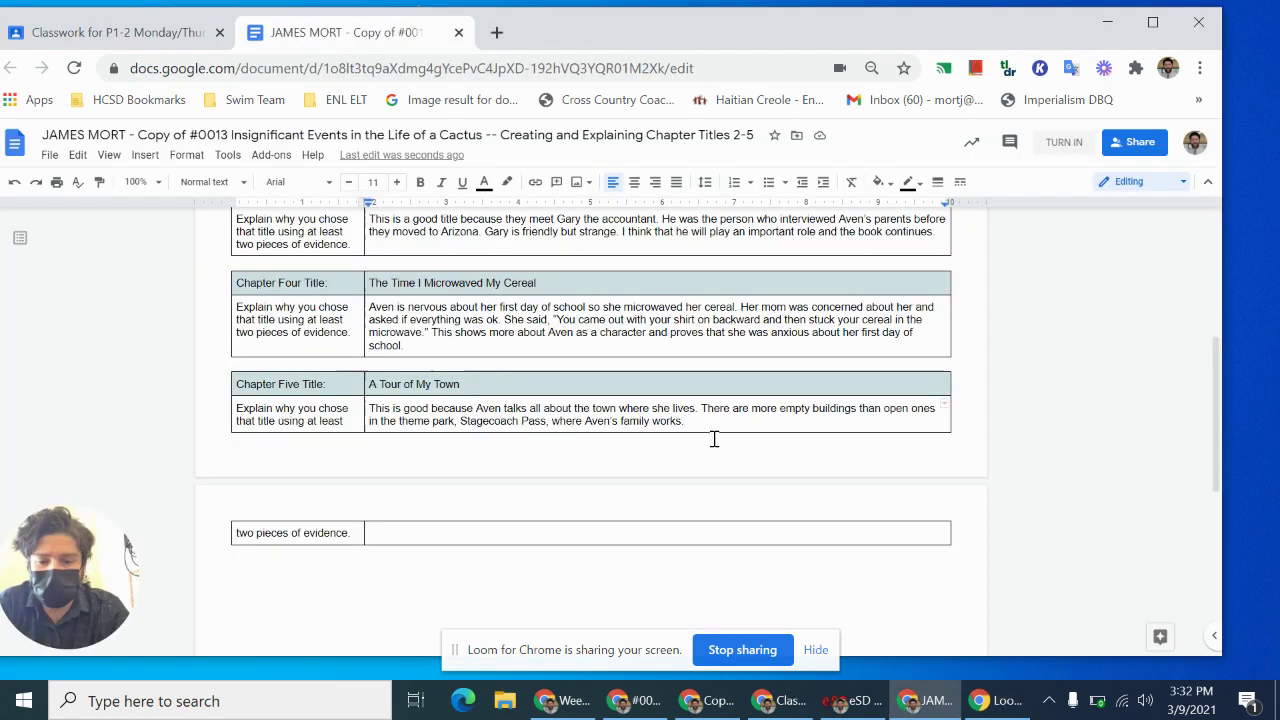
{"action": "type", "text": "At the end of the c"}
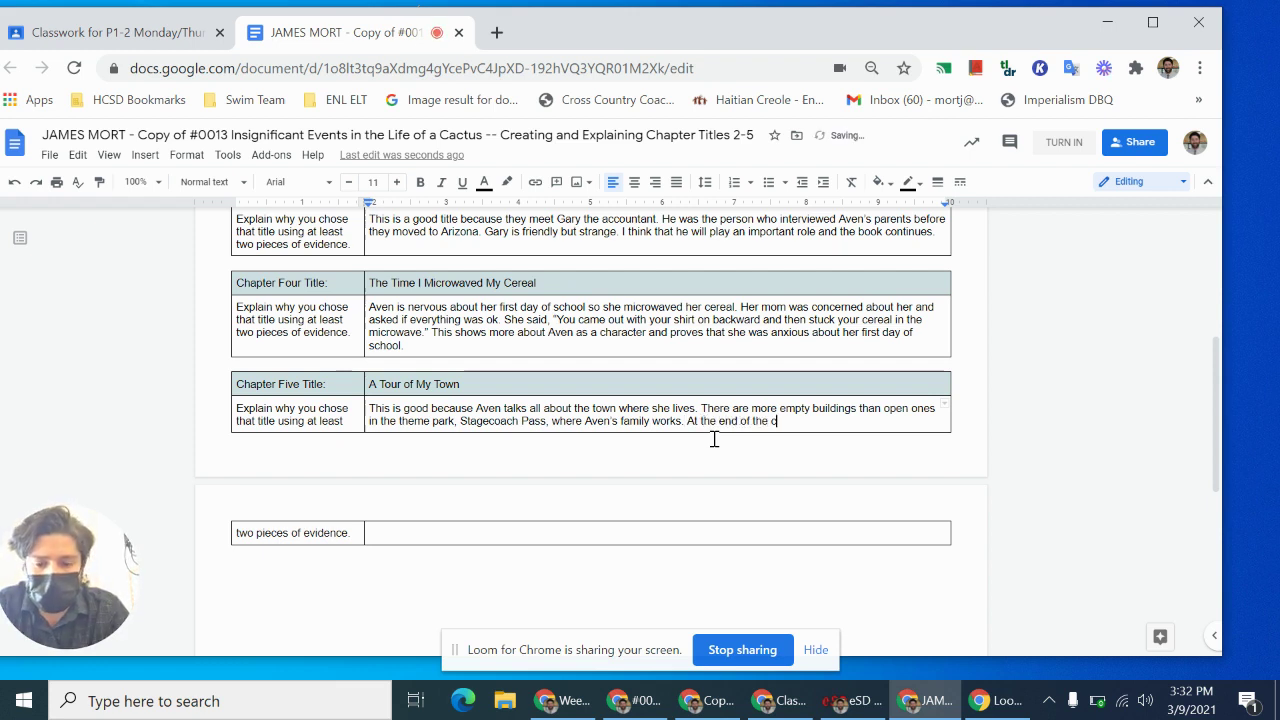
{"action": "type", "text": "hapter Aven finds a lo"}
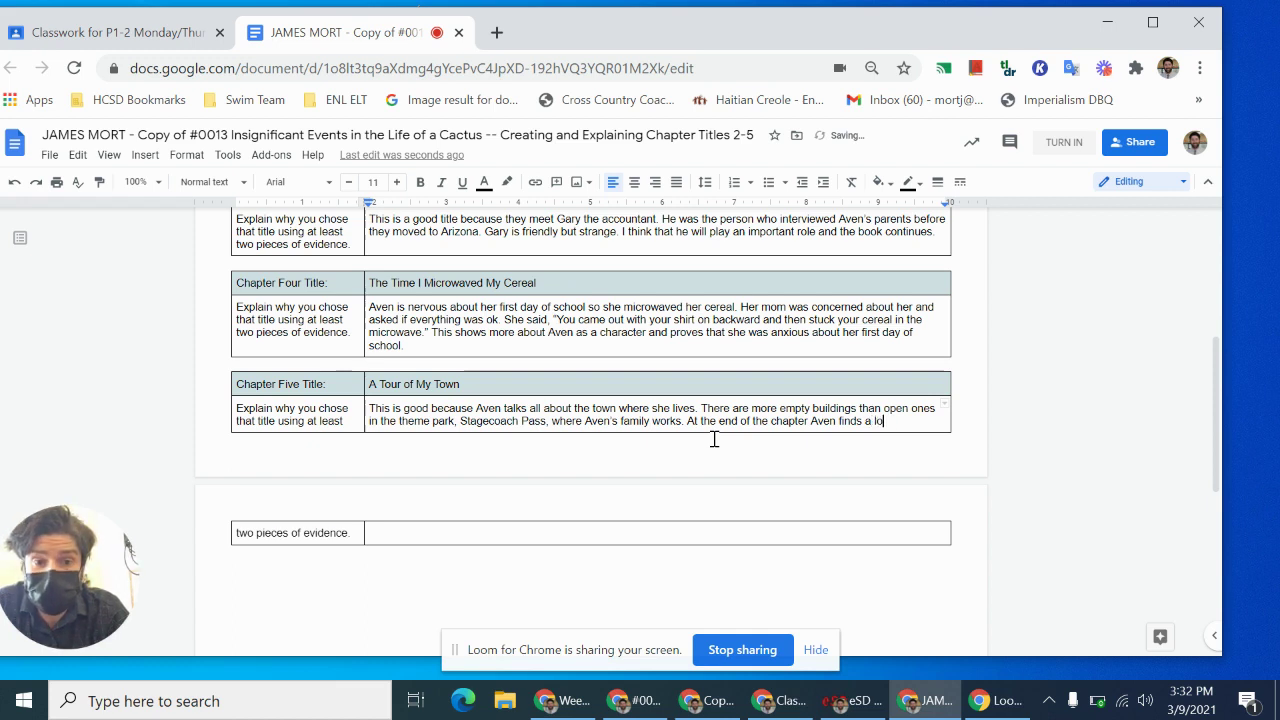
{"action": "type", "text": "room with"}
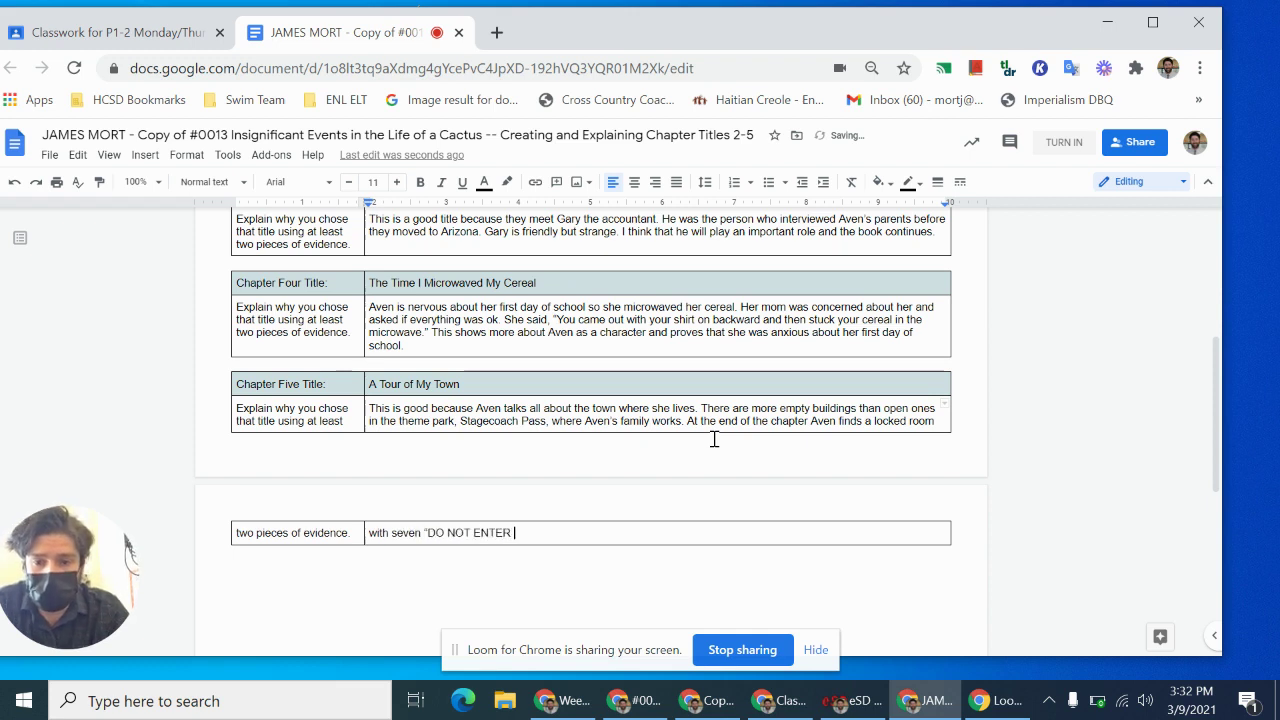
{"action": "type", "text": "seven \"DO NOT ENTER\" signs on it. This ma"}
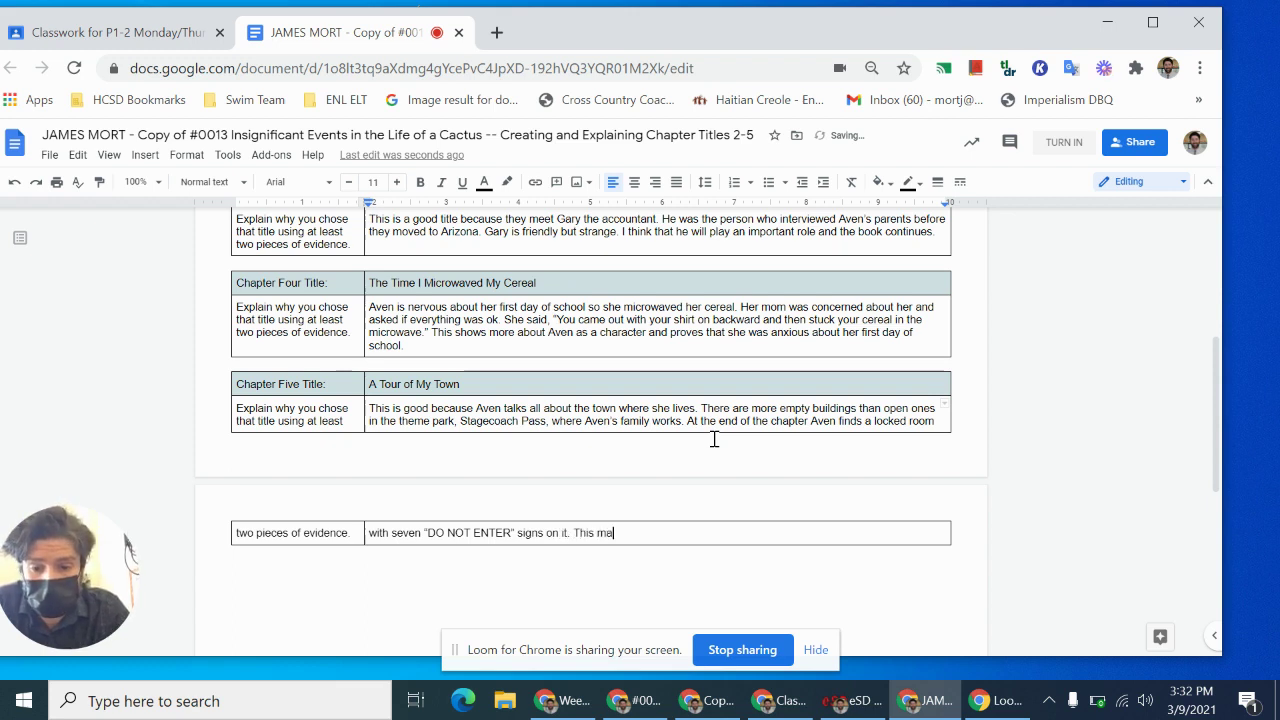
Step: End the Chapter Five explanation with "This makes me interested to find out more about where Aven lives."
{"action": "key", "text": "BackSpace"}
{"action": "key", "text": "BackSpace"}
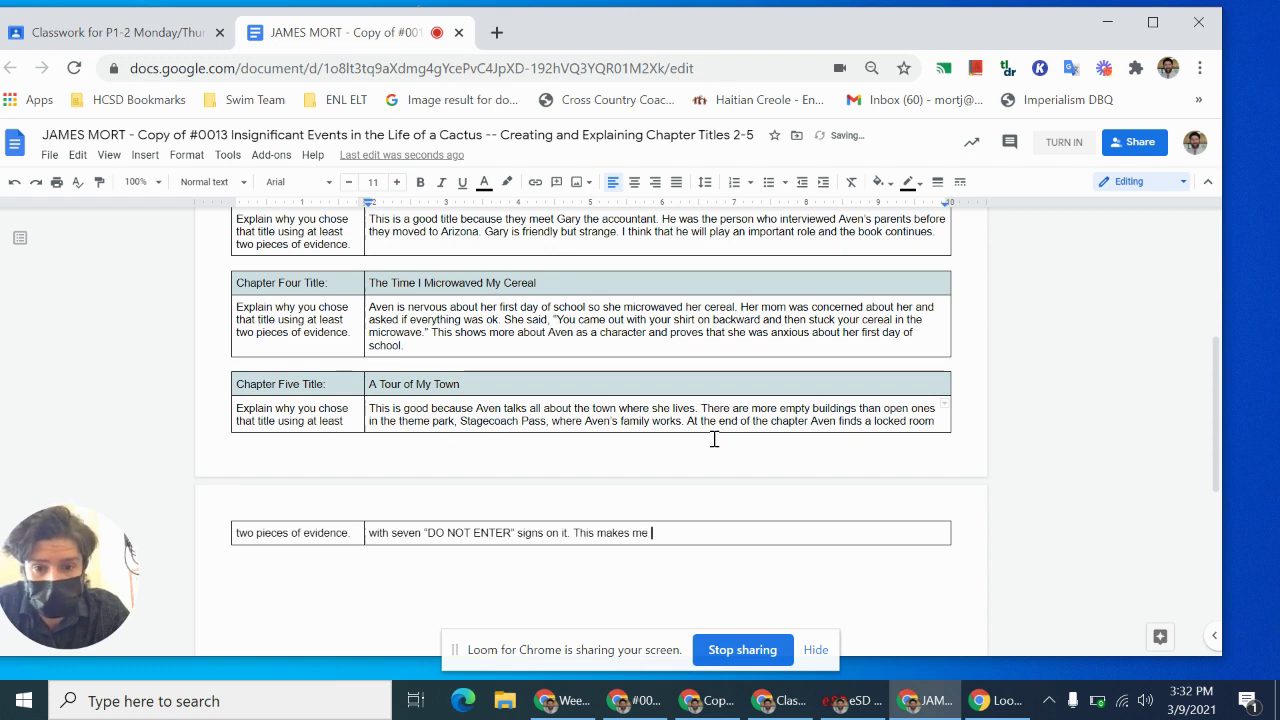
{"action": "type", "text": "me interested to find out more about where Aven lives."}
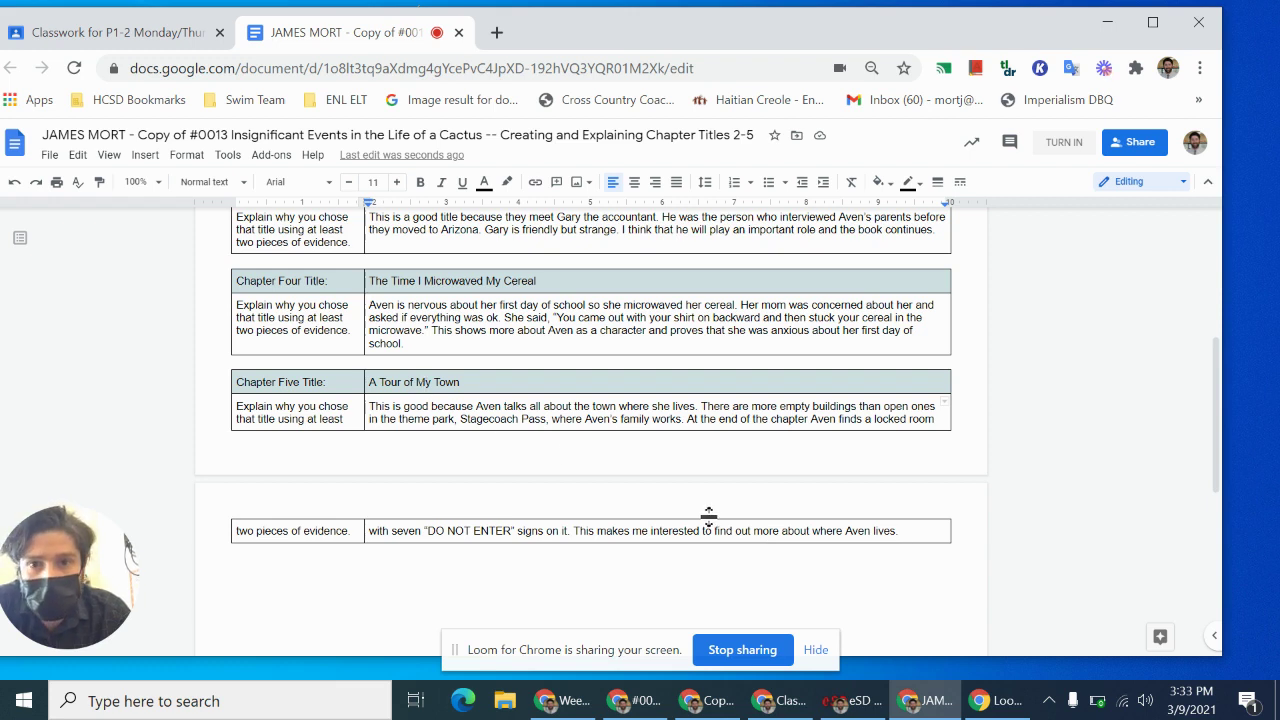
Step: Proofread the whole document and correct "look" to "looked" in the Chapter Two explanation using the suggested correction
{"action": "scroll", "coordinate": [618, 408], "scroll_direction": "down", "scroll_amount": 1}
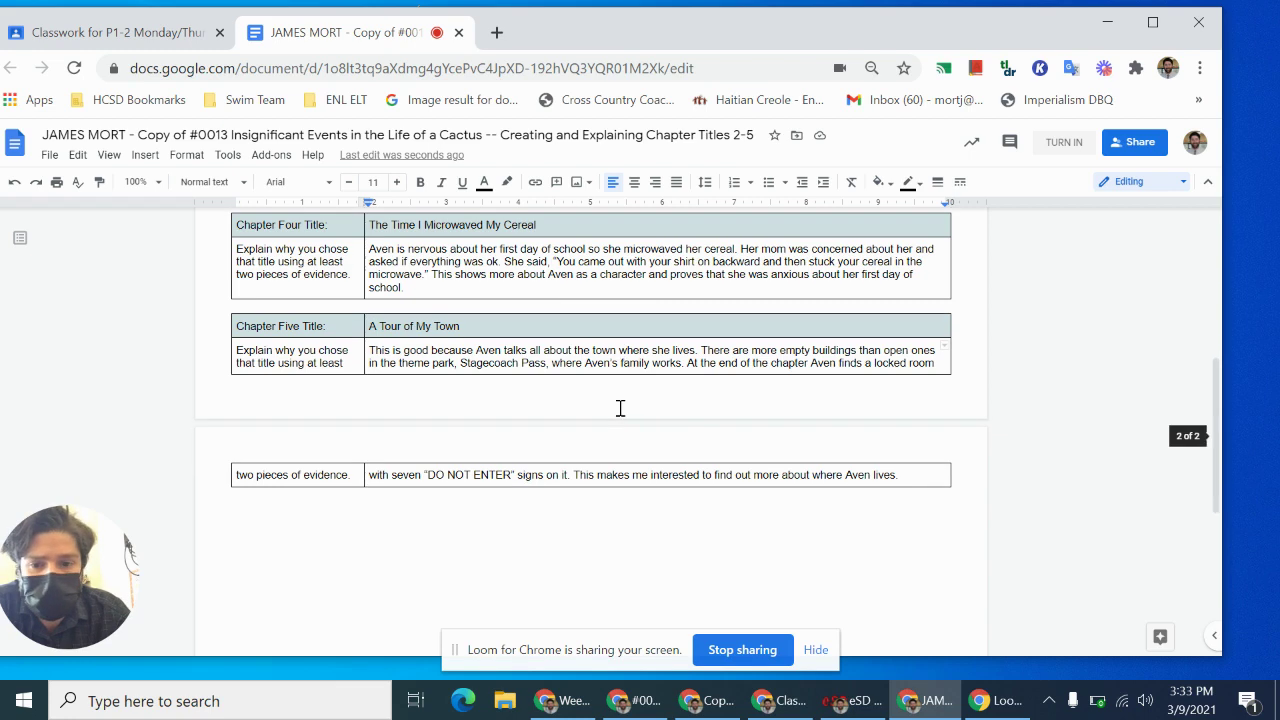
{"action": "scroll", "coordinate": [620, 408], "scroll_direction": "down", "scroll_amount": 1}
{"action": "scroll", "coordinate": [620, 408], "scroll_direction": "up", "scroll_amount": 5}
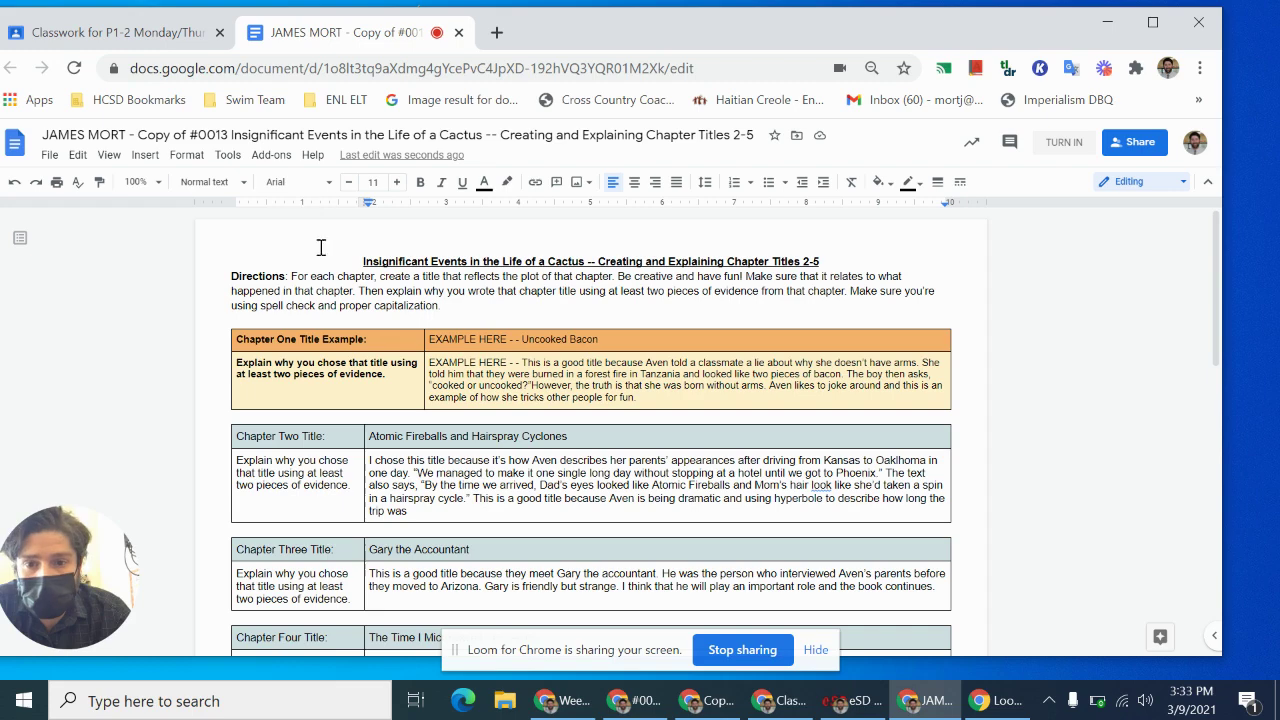
{"action": "scroll", "coordinate": [551, 420], "scroll_direction": "down", "scroll_amount": 3}
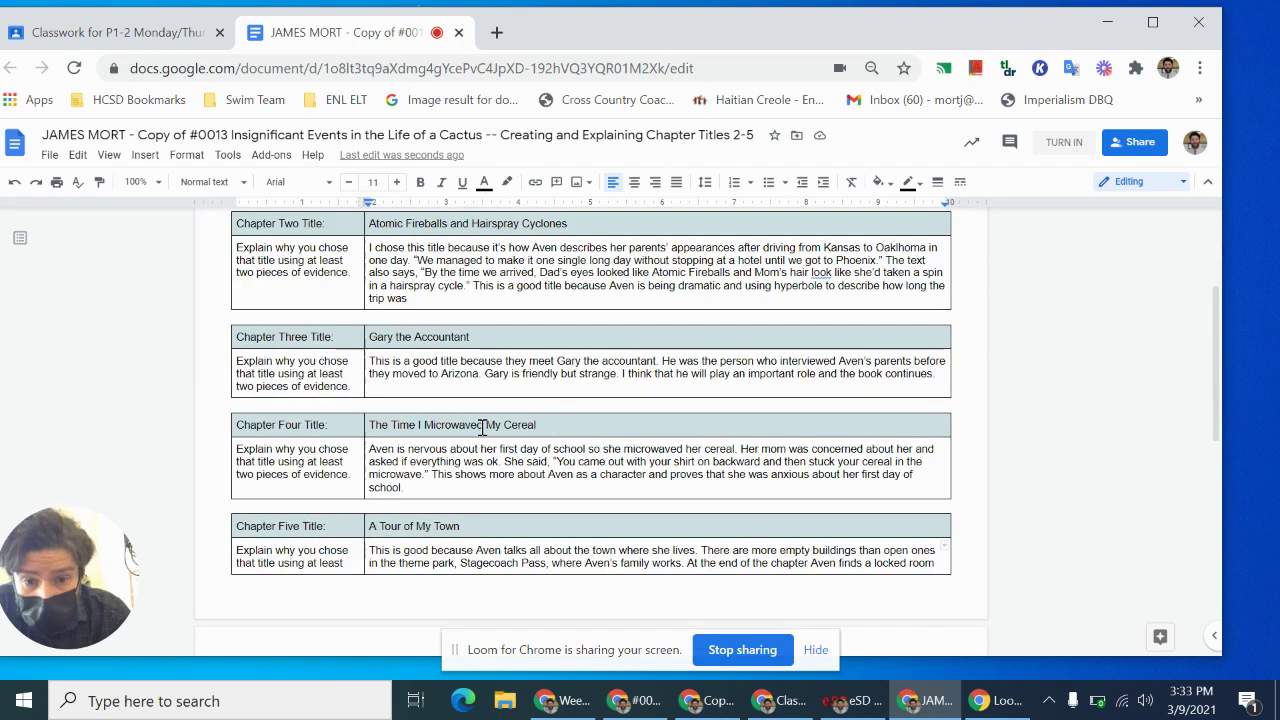
{"action": "scroll", "coordinate": [482, 427], "scroll_direction": "down", "scroll_amount": 2}
{"action": "scroll", "coordinate": [482, 427], "scroll_direction": "up", "scroll_amount": 3}
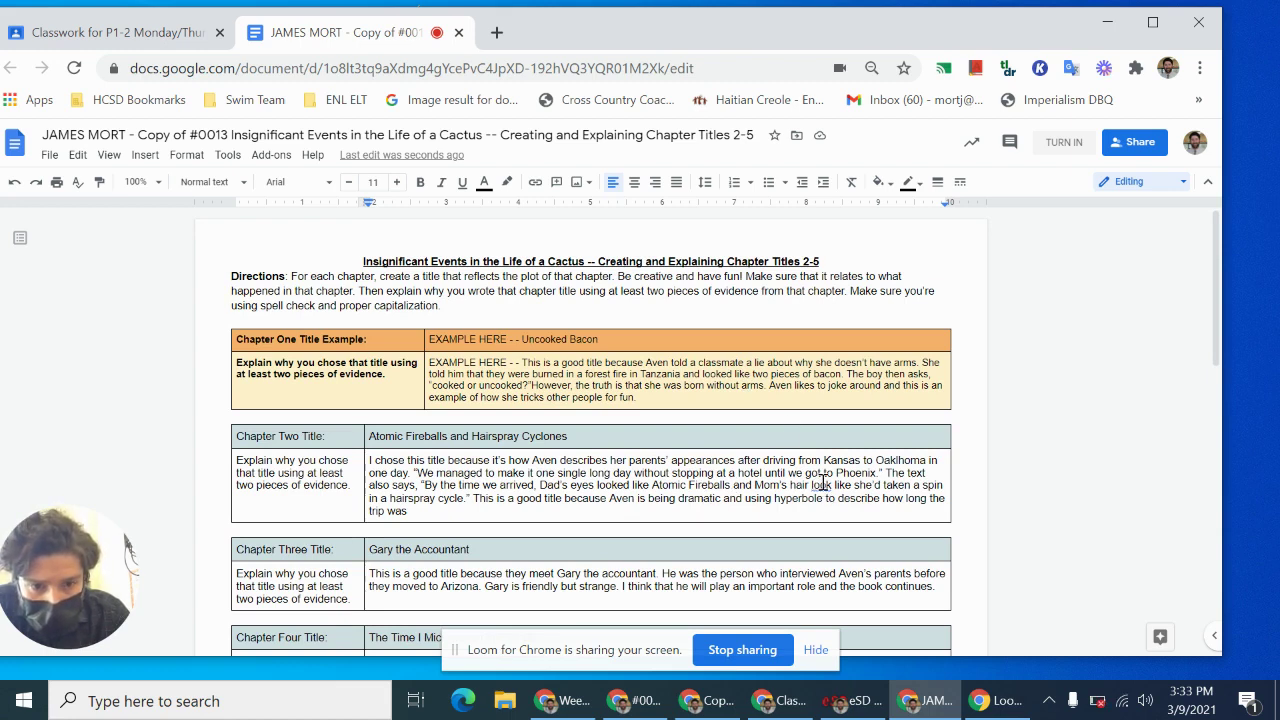
{"action": "left_click", "coordinate": [820, 484]}
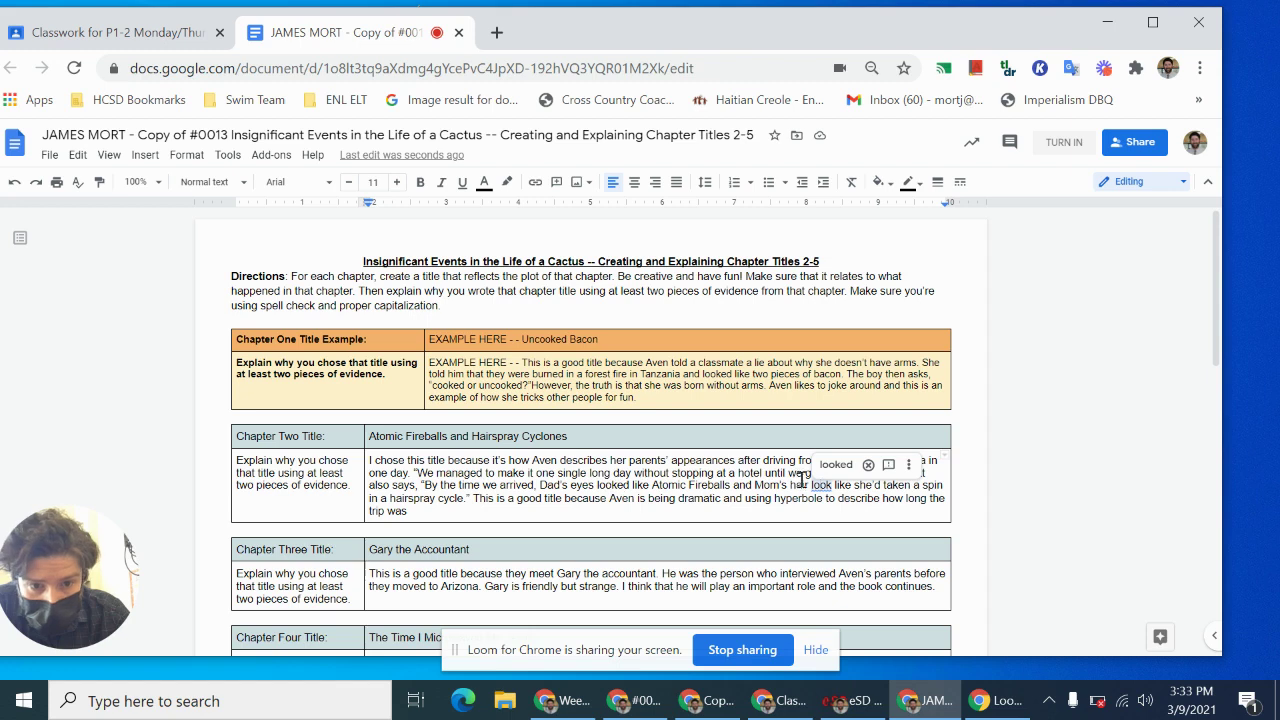
{"action": "left_click", "coordinate": [836, 464]}
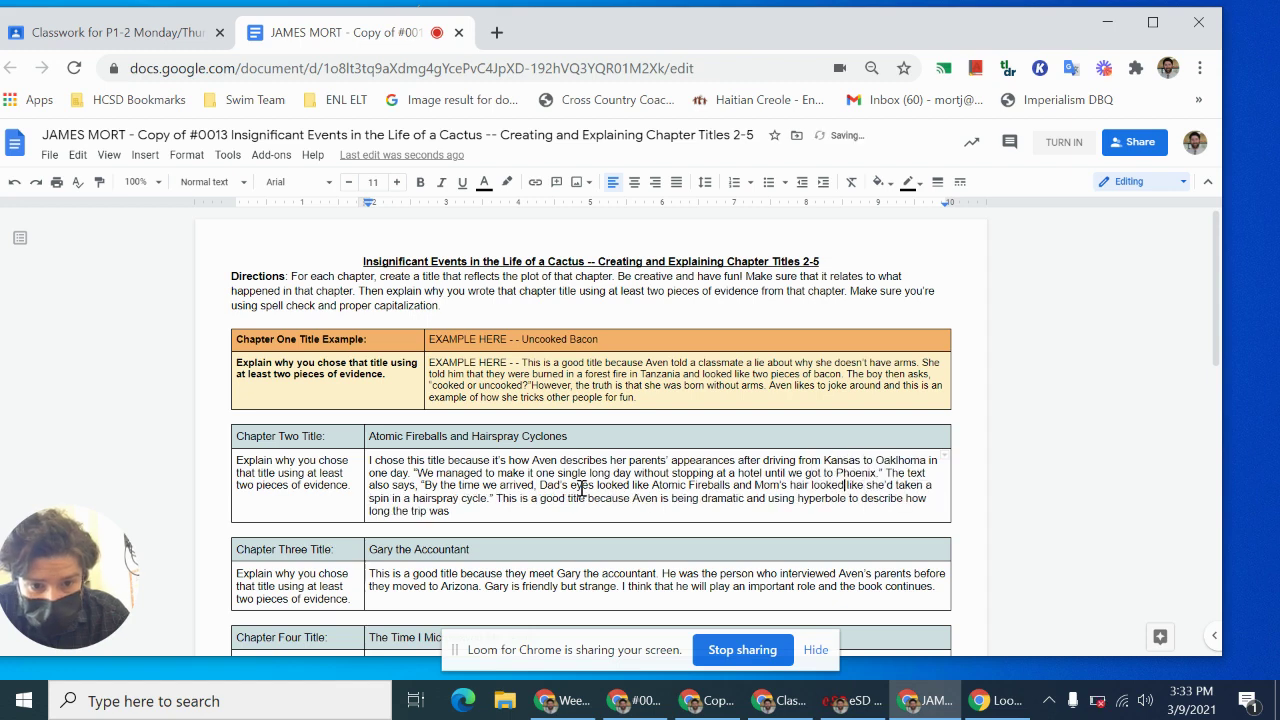
Step: Recheck the chapter explanations from Chapter Two to Chapter Five and open the assignment in Google Classroom for turning in
{"action": "scroll", "coordinate": [567, 485], "scroll_direction": "down", "scroll_amount": 1}
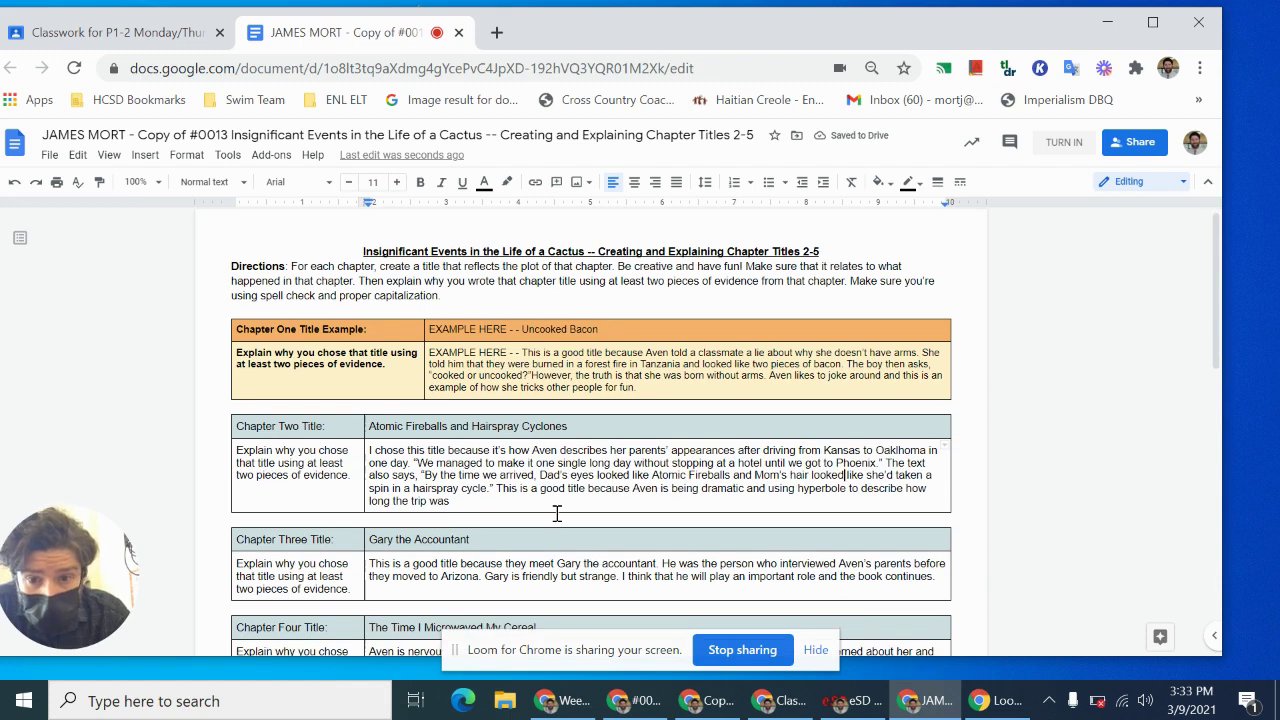
{"action": "left_click", "coordinate": [558, 514]}
{"action": "scroll", "coordinate": [480, 485], "scroll_direction": "down", "scroll_amount": 4}
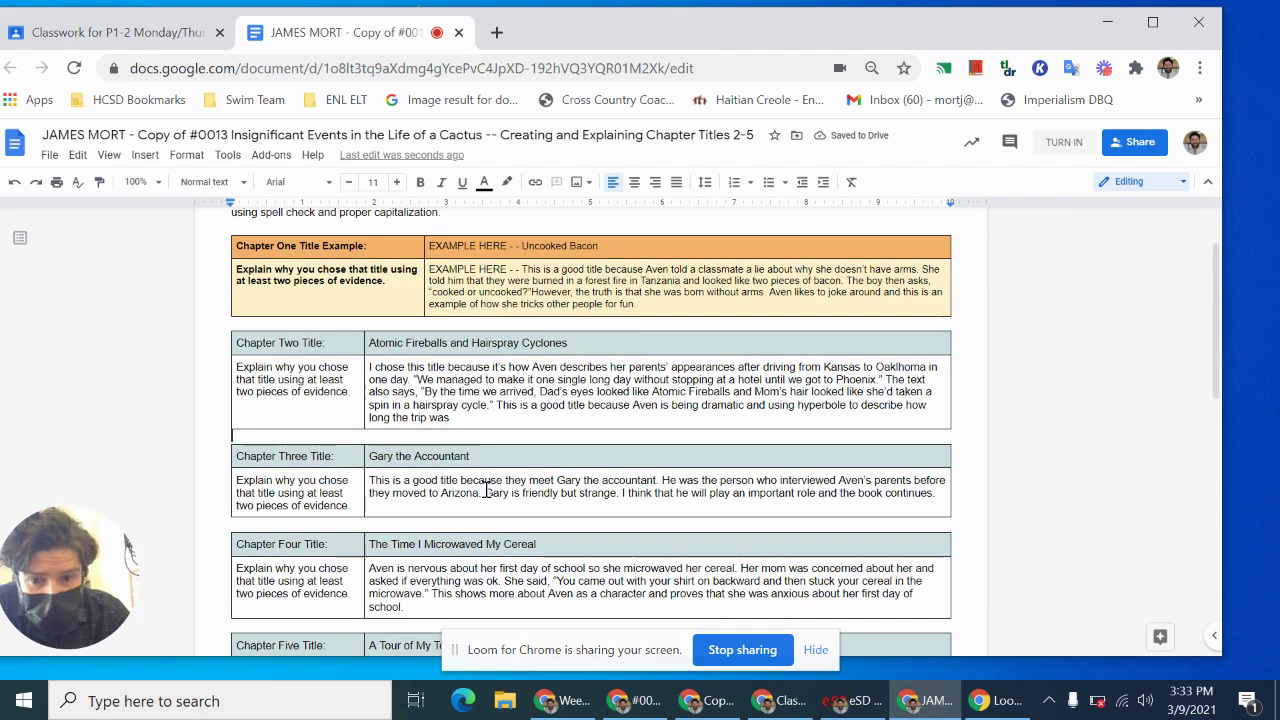
{"action": "scroll", "coordinate": [486, 490], "scroll_direction": "down", "scroll_amount": 3}
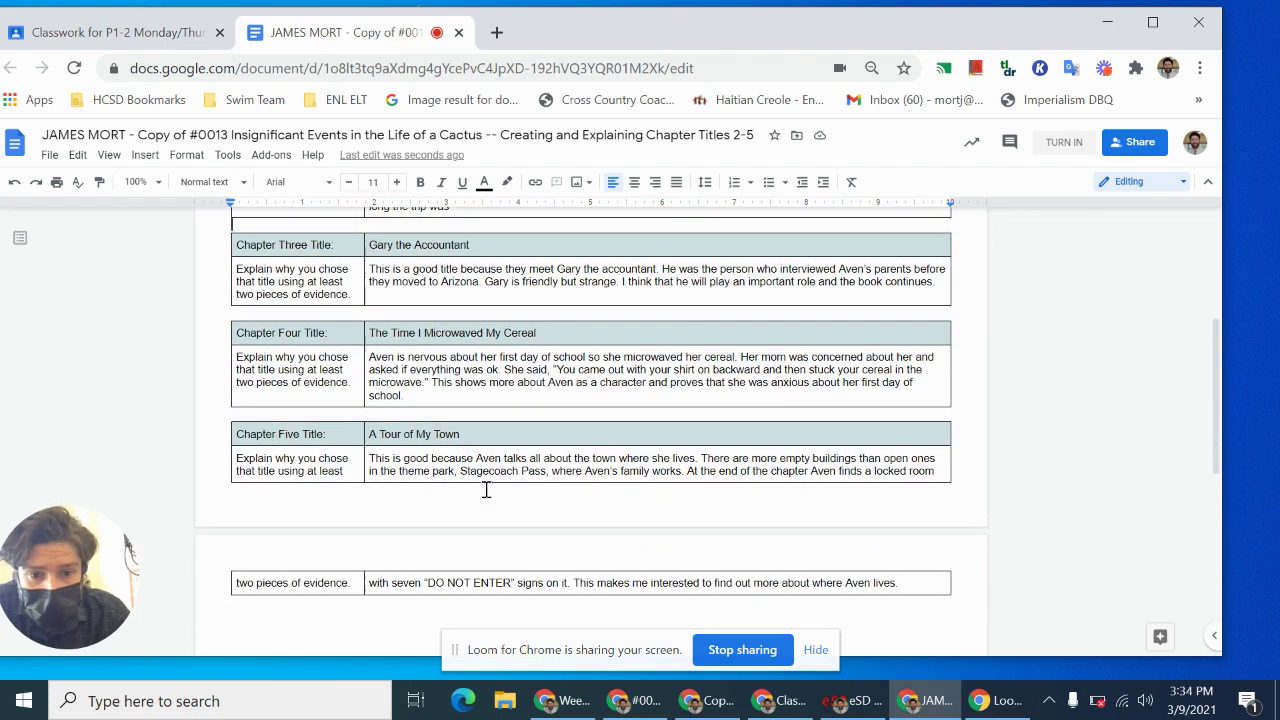
{"action": "scroll", "coordinate": [363, 557], "scroll_direction": "up", "scroll_amount": 7}
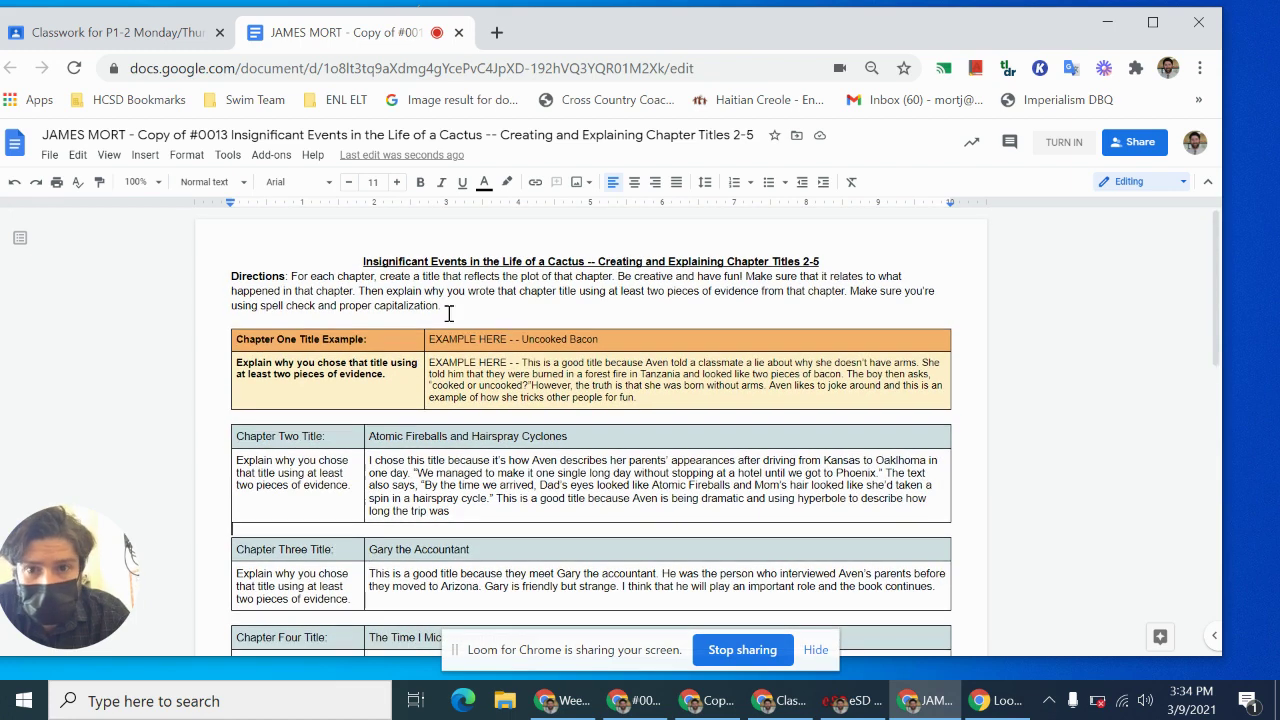
{"action": "left_click", "coordinate": [1064, 143]}
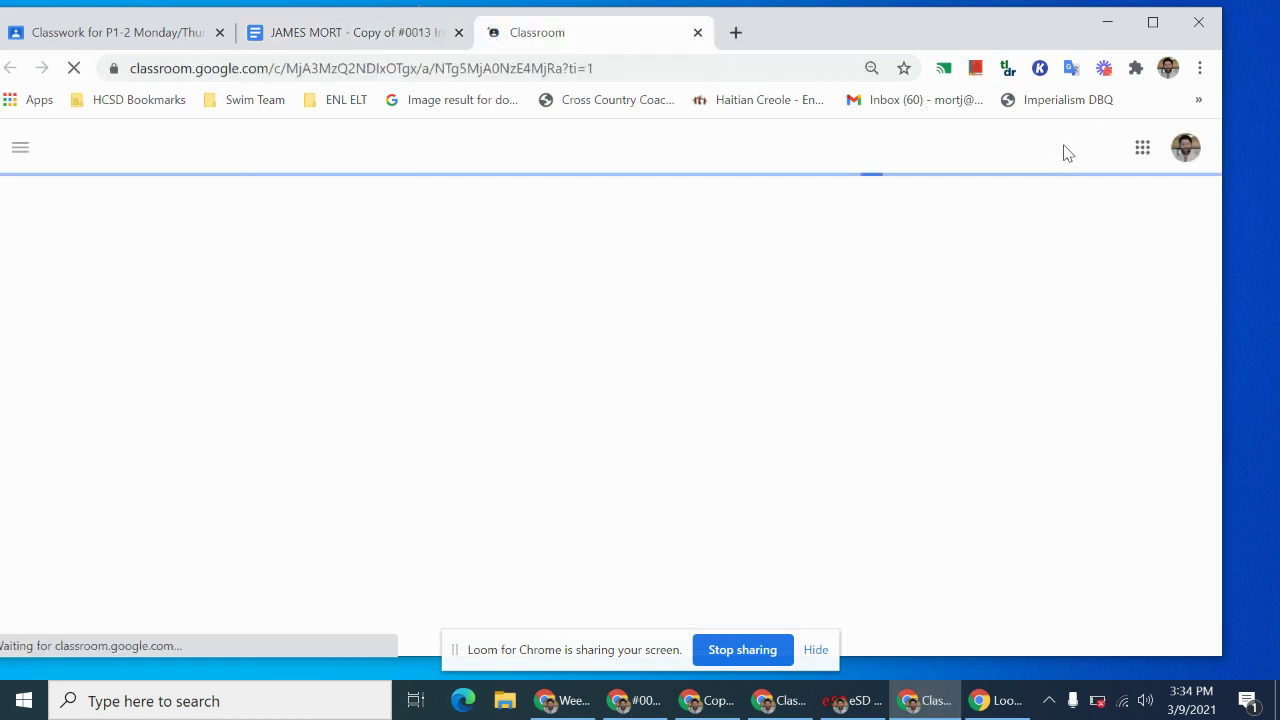